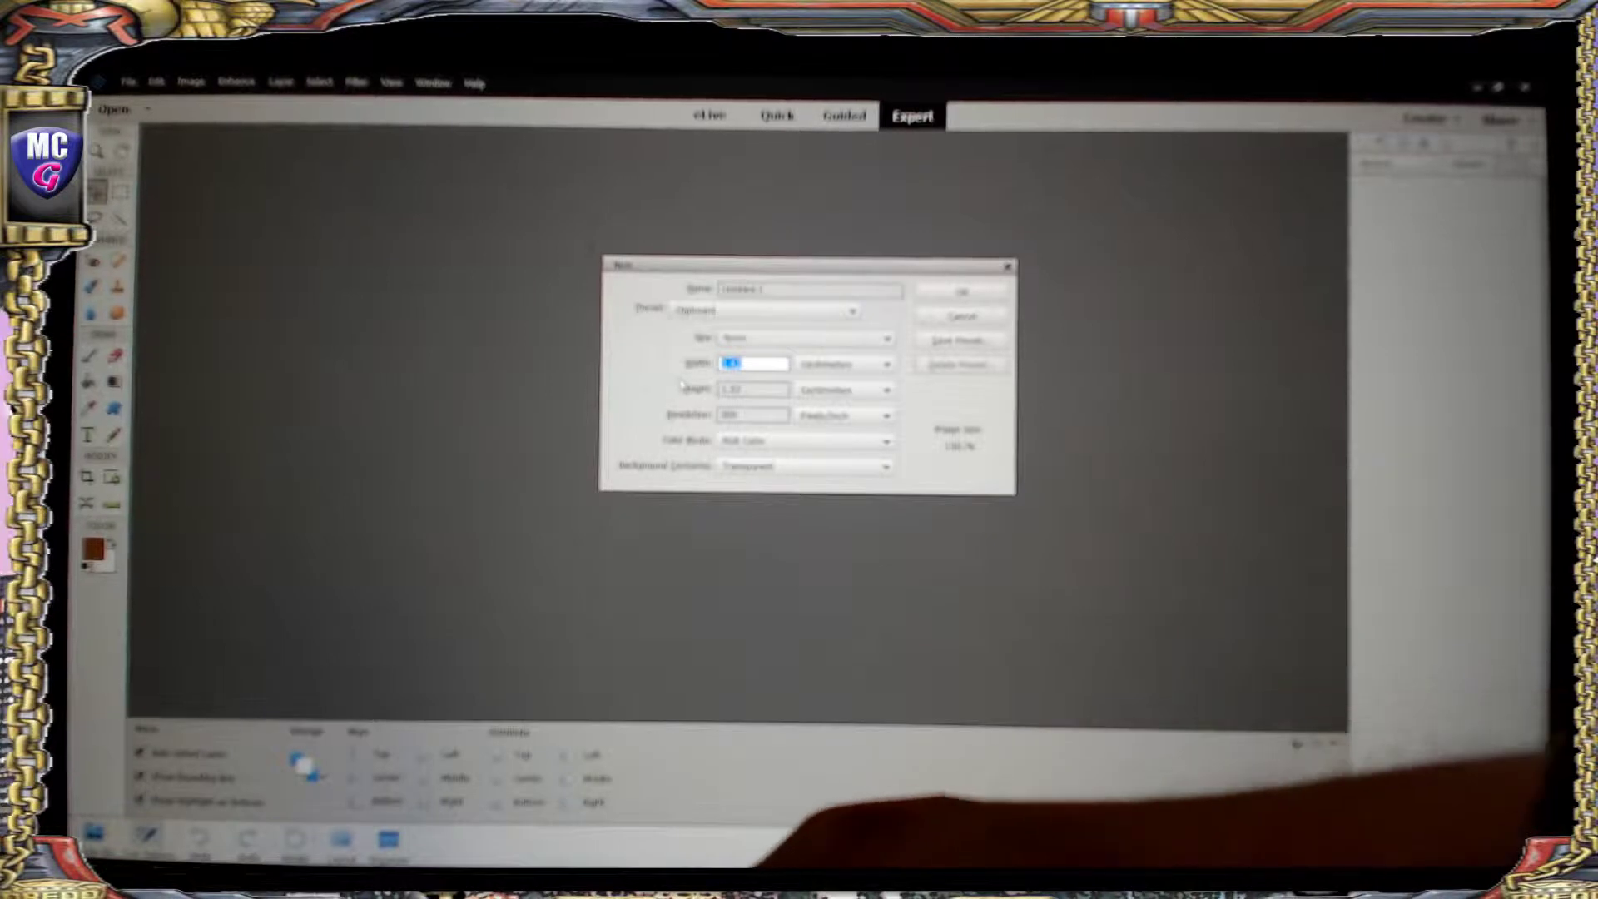
- Create a transparent document 6.8 cm wide and 3.8 cm high at 300 pixels/inch
type("6.4")
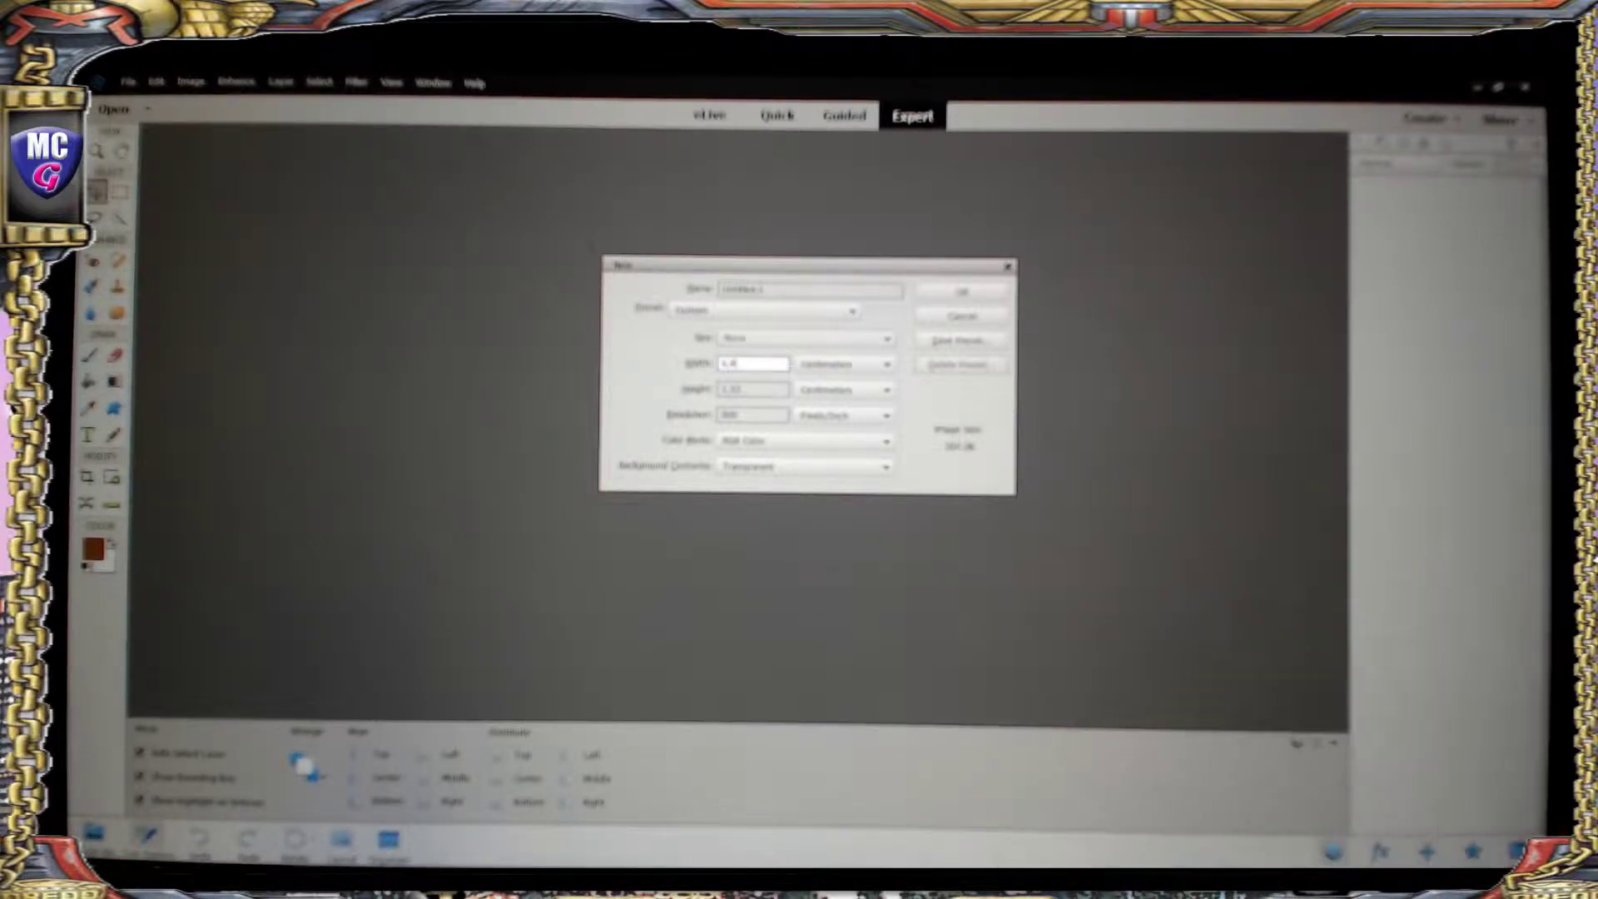
key("Tab")
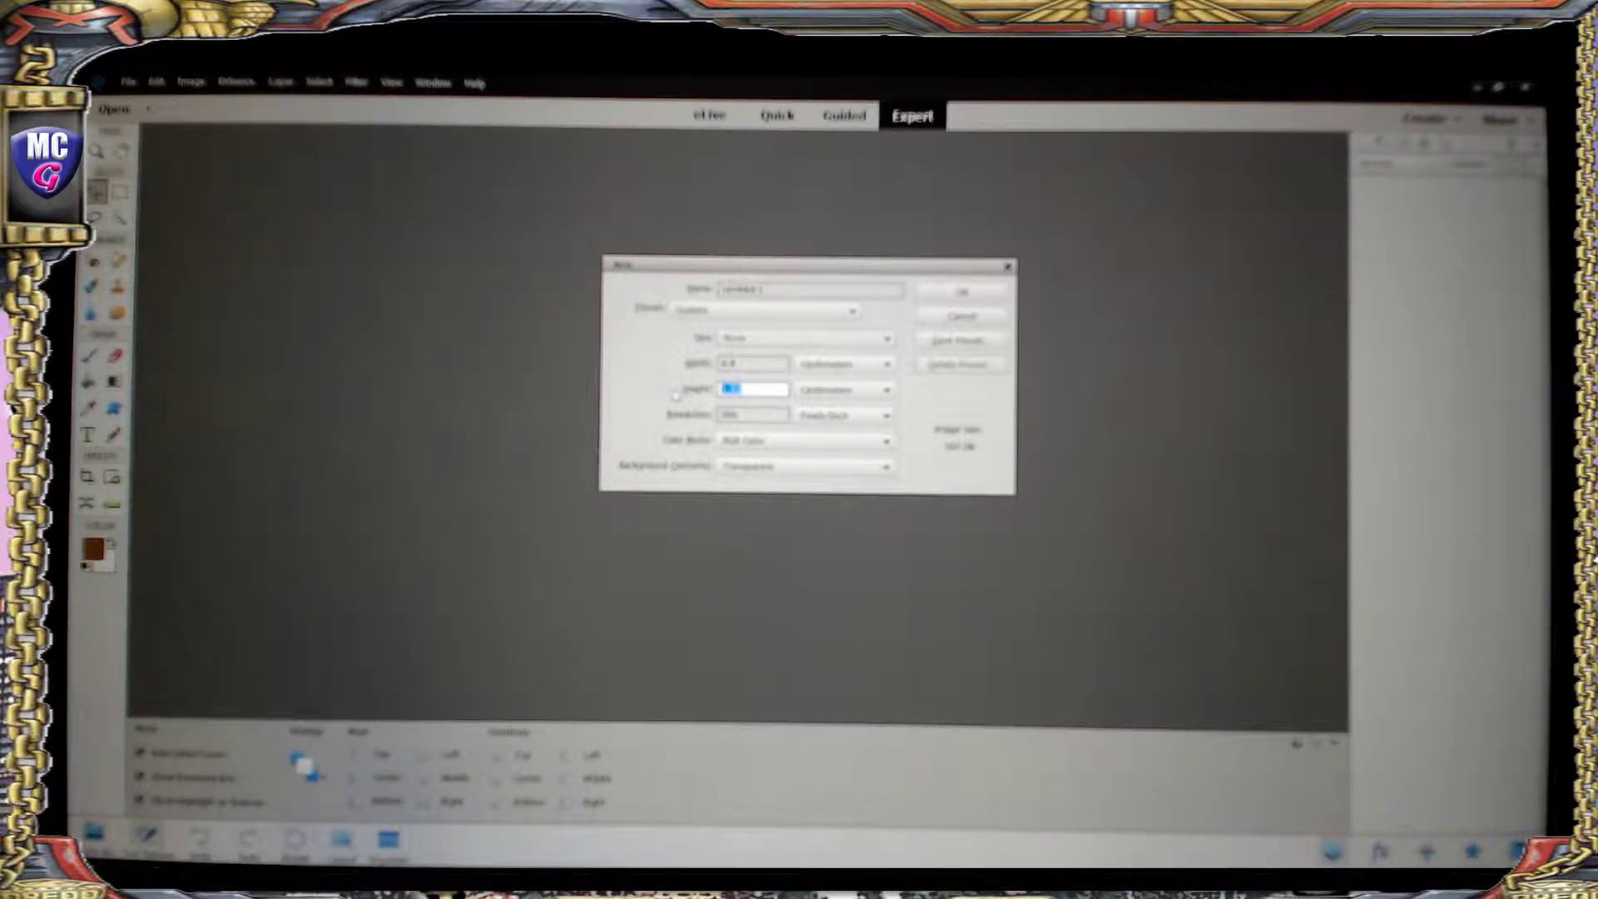
type("1")
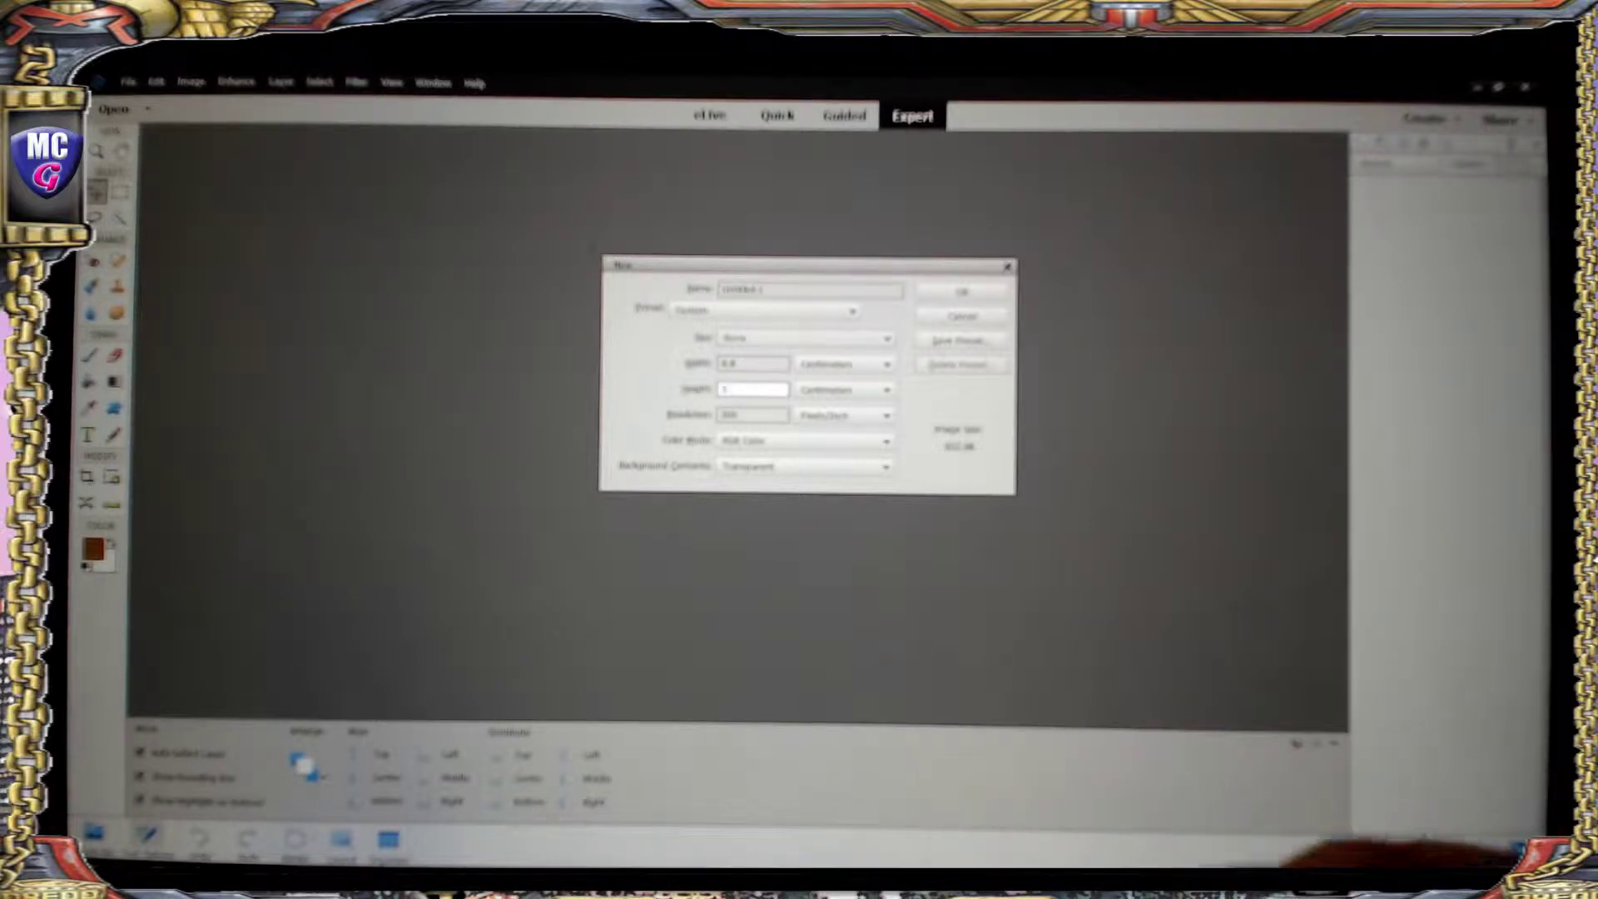
type(".8")
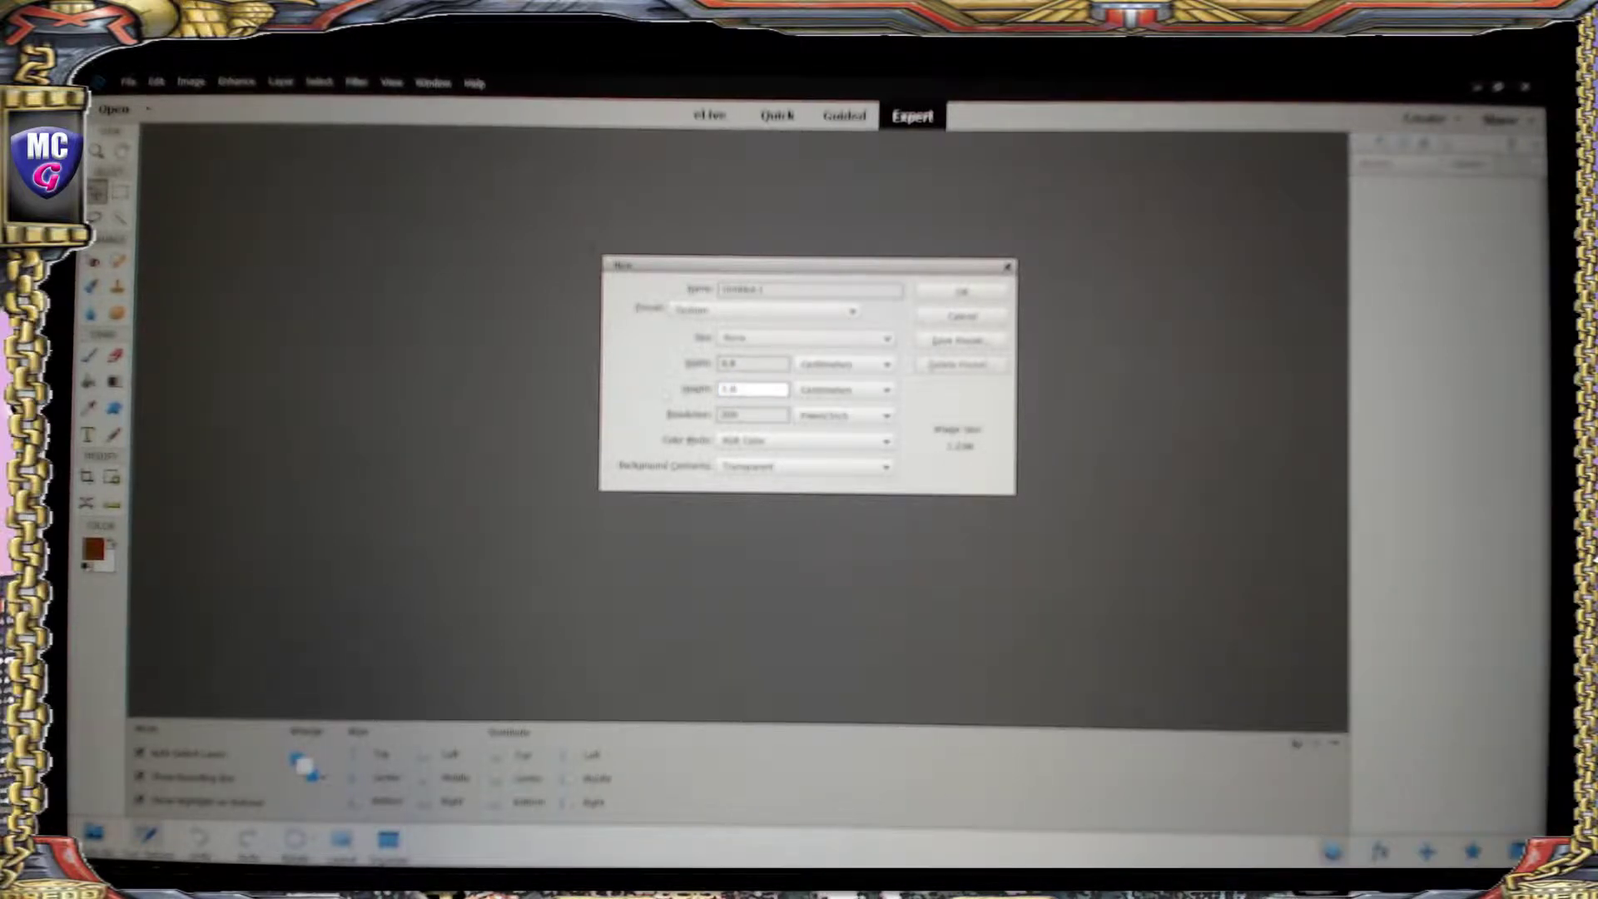
key("Tab")
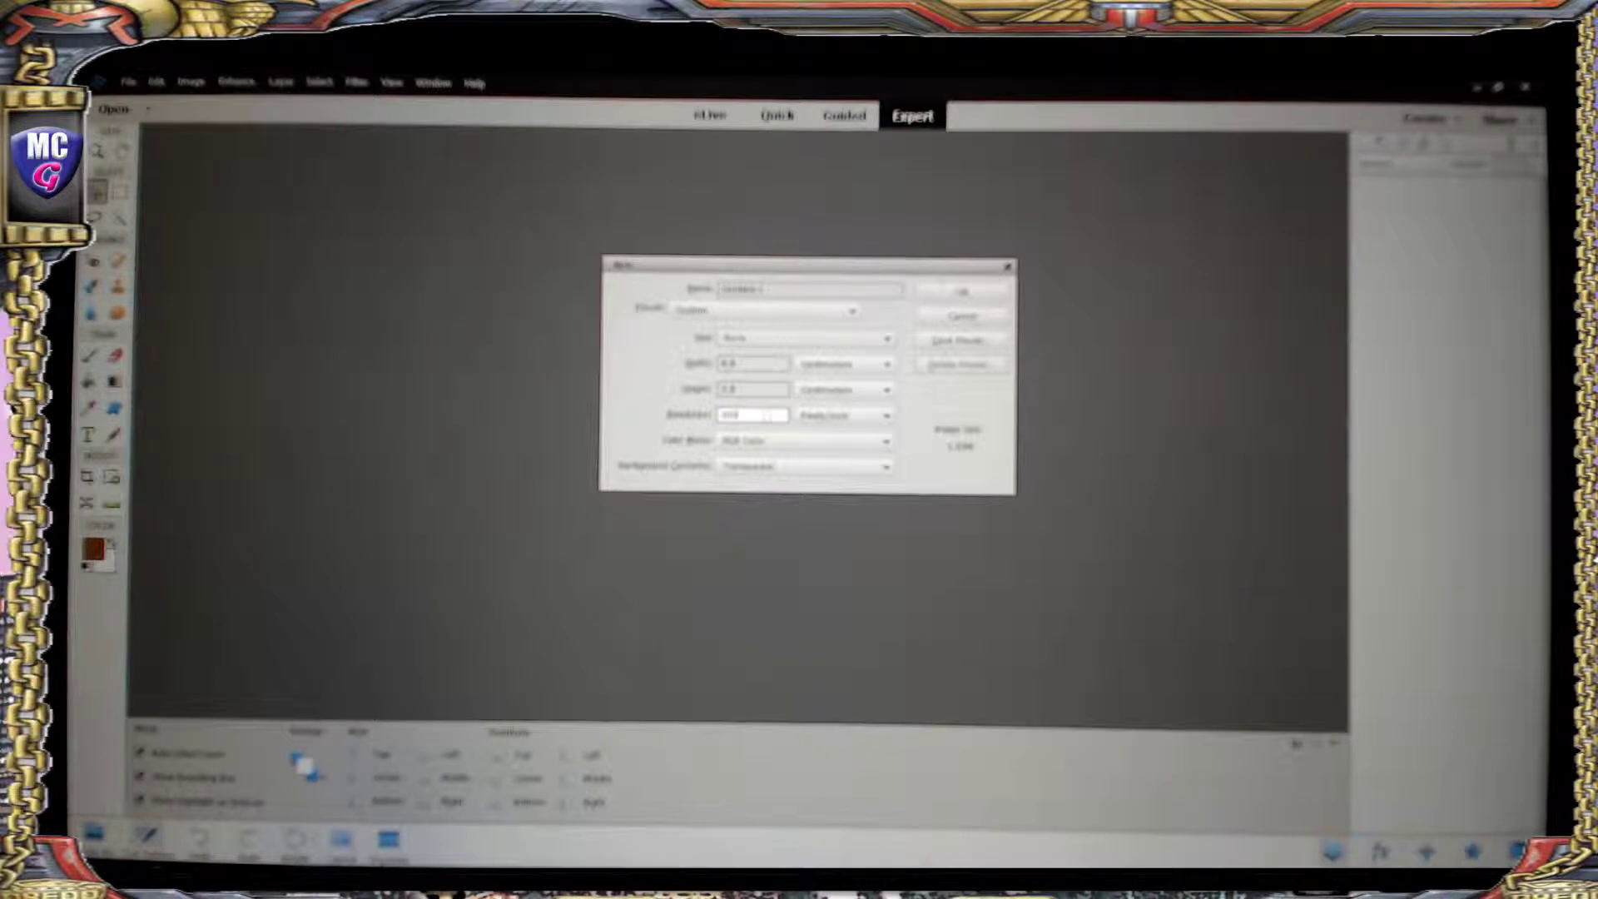
left_click(952, 295)
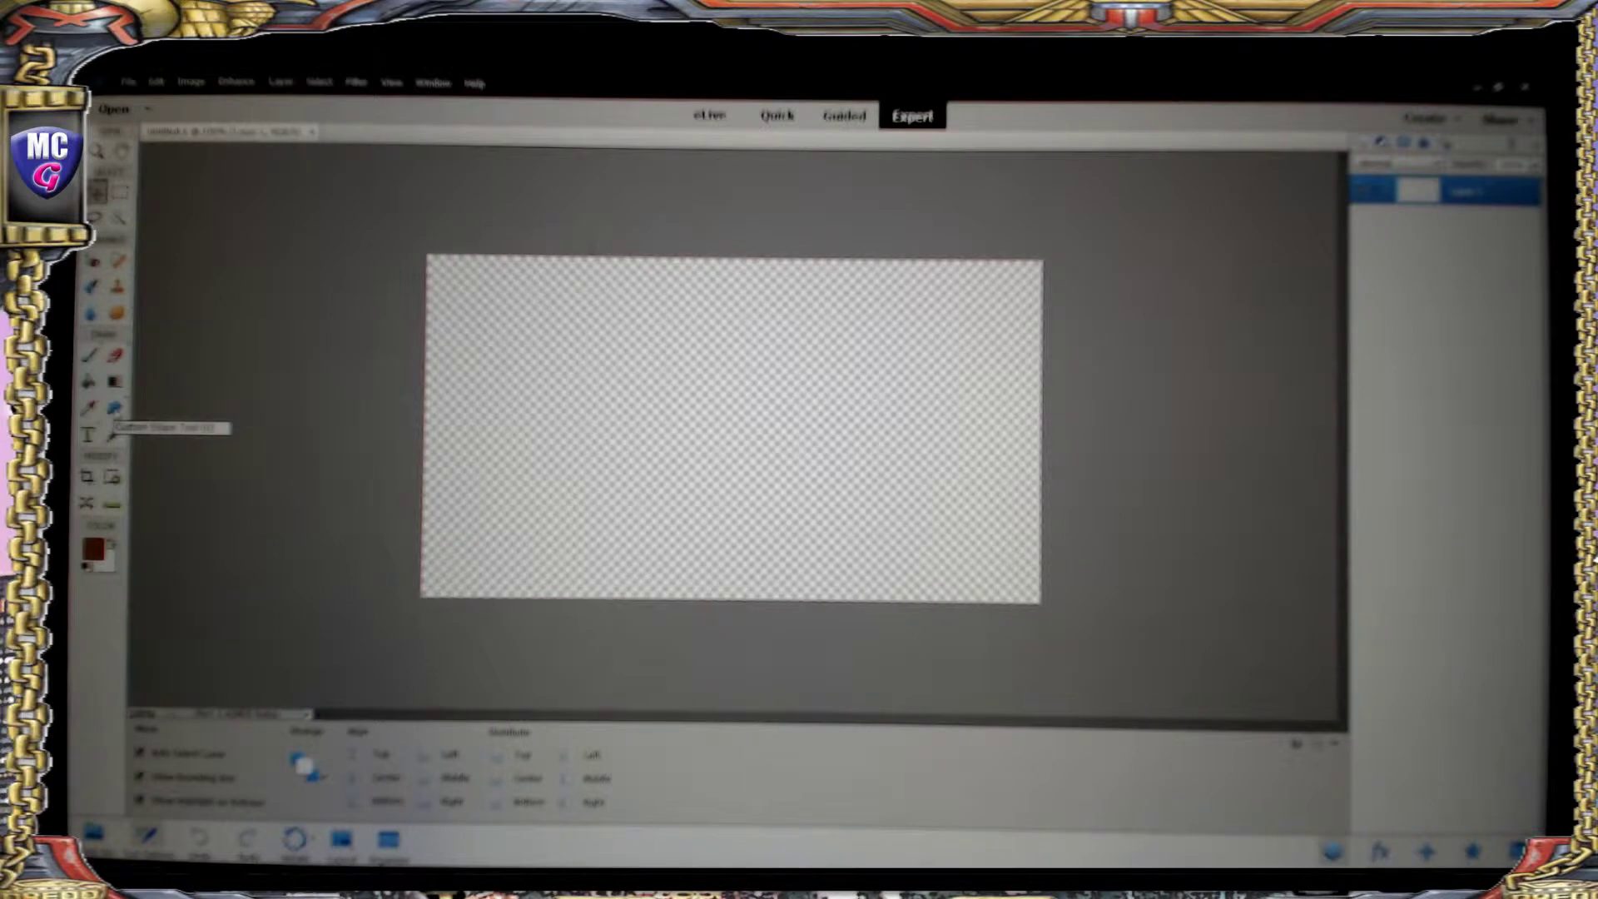
- Draw a brown rectangle shape that covers the whole canvas and extends slightly past its edges
left_click(115, 408)
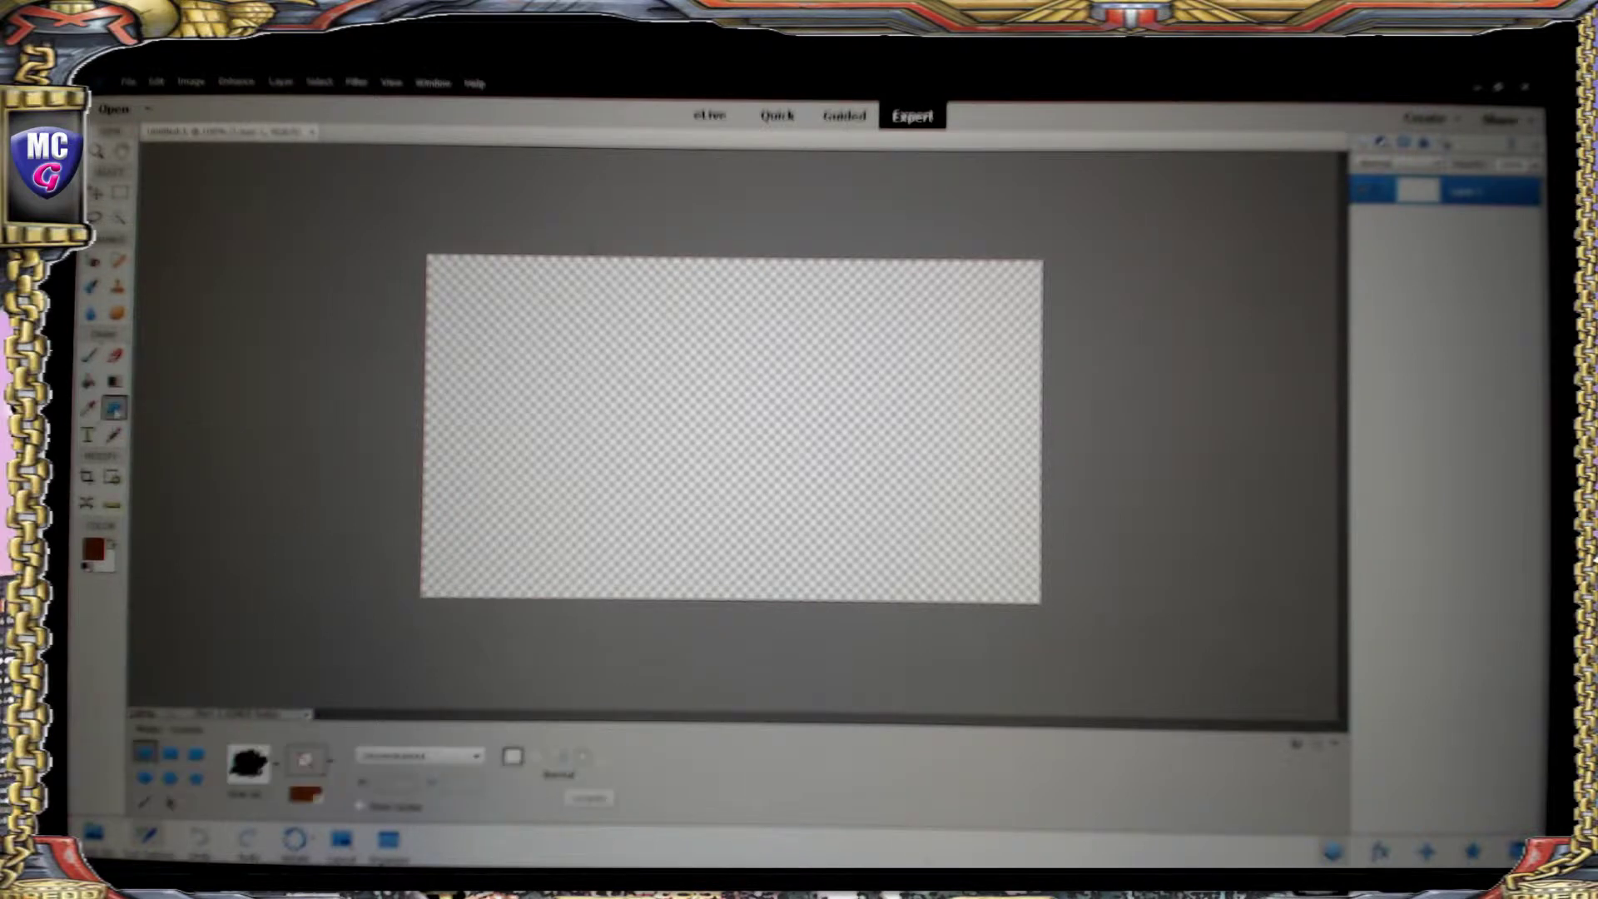
left_click(168, 756)
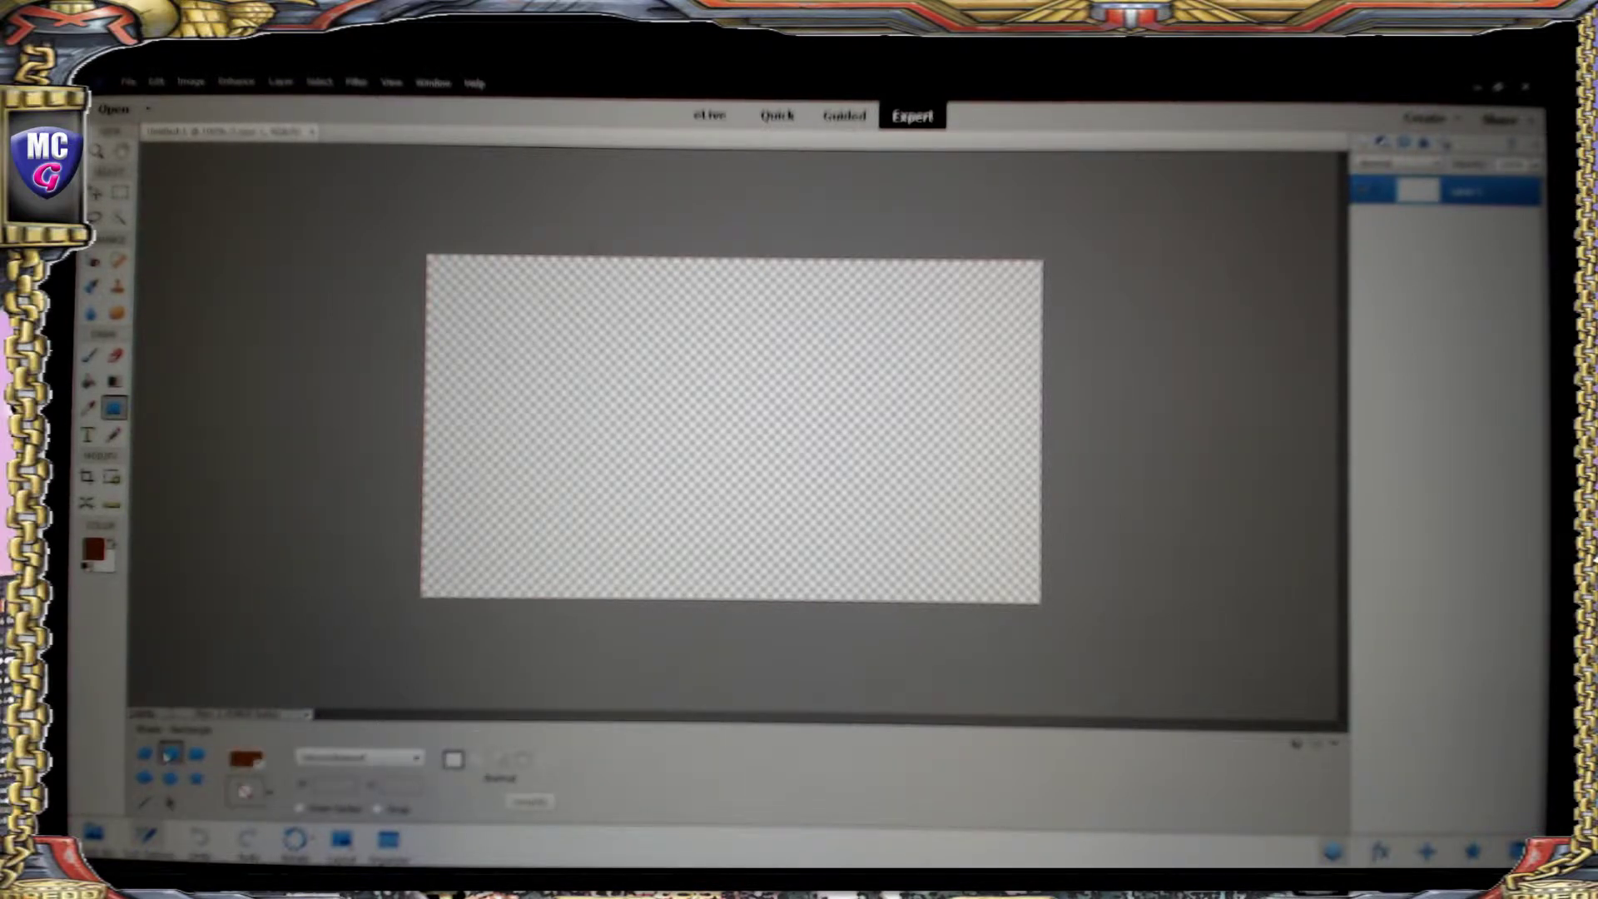
left_click(258, 765)
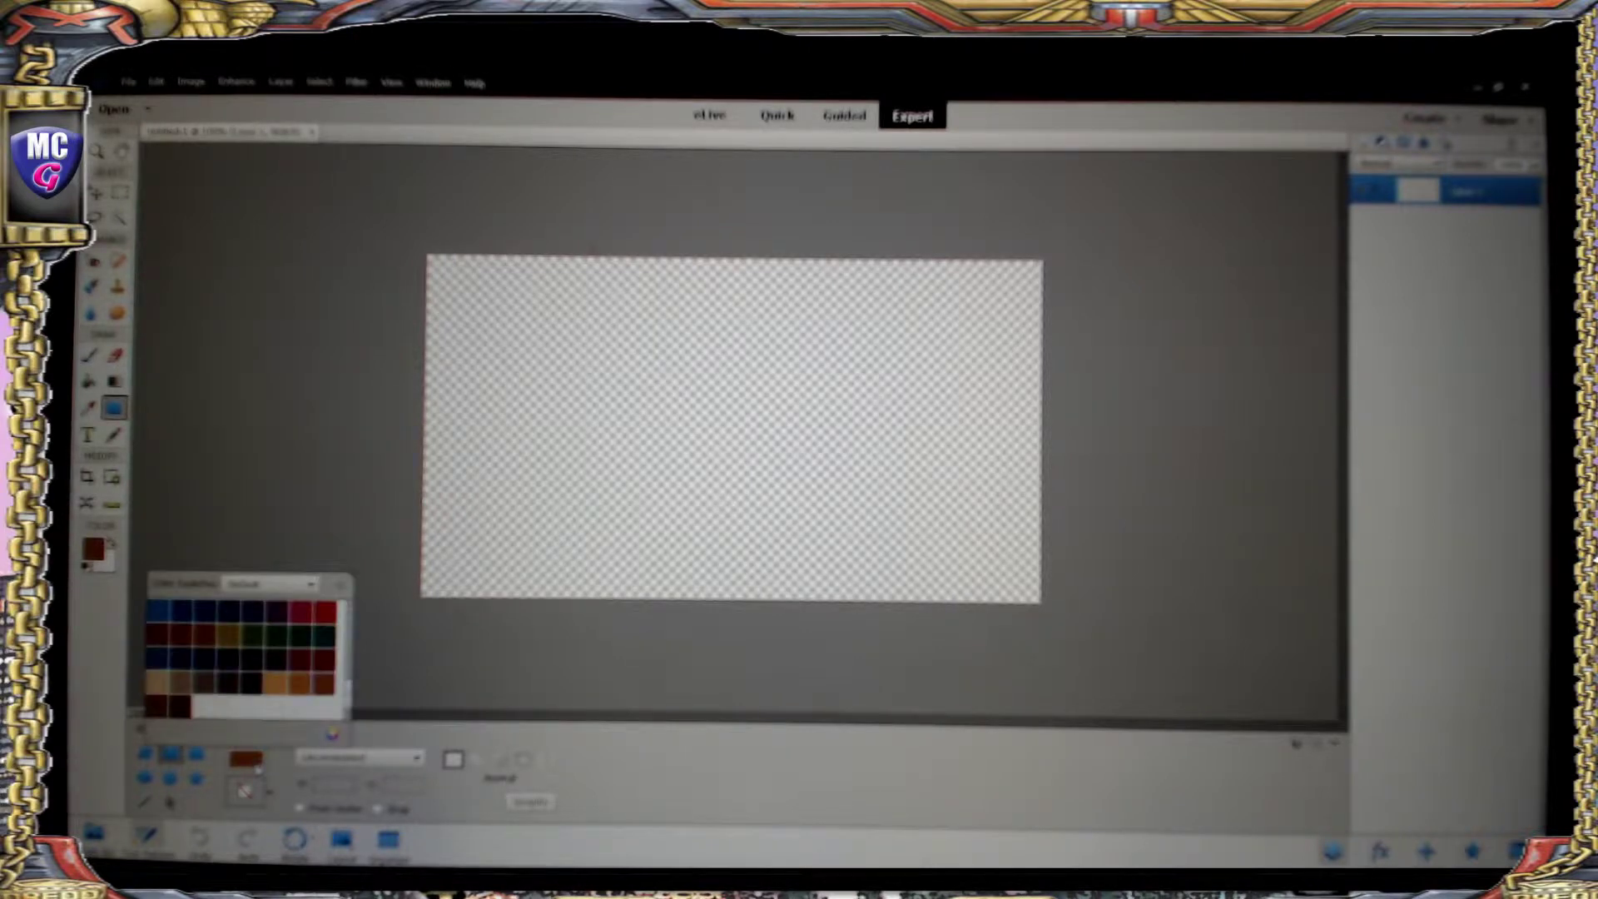
left_click(181, 703)
left_click_drag(407, 220, 1088, 641)
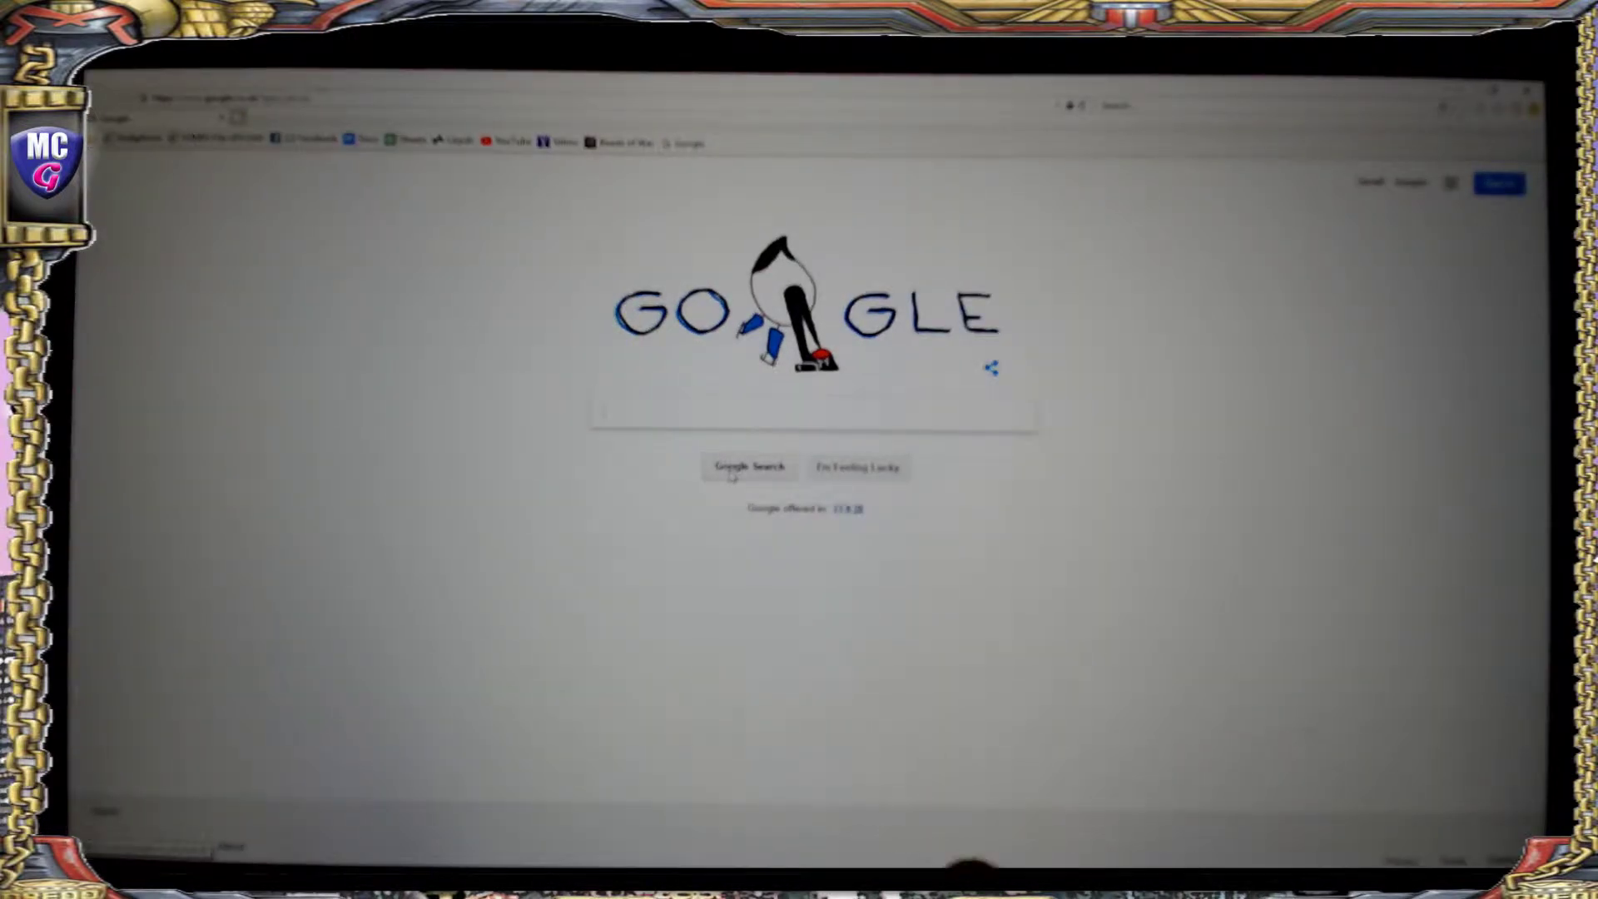
- In the web browser, search Google Images for "h2o logo"
type("h2o lo")
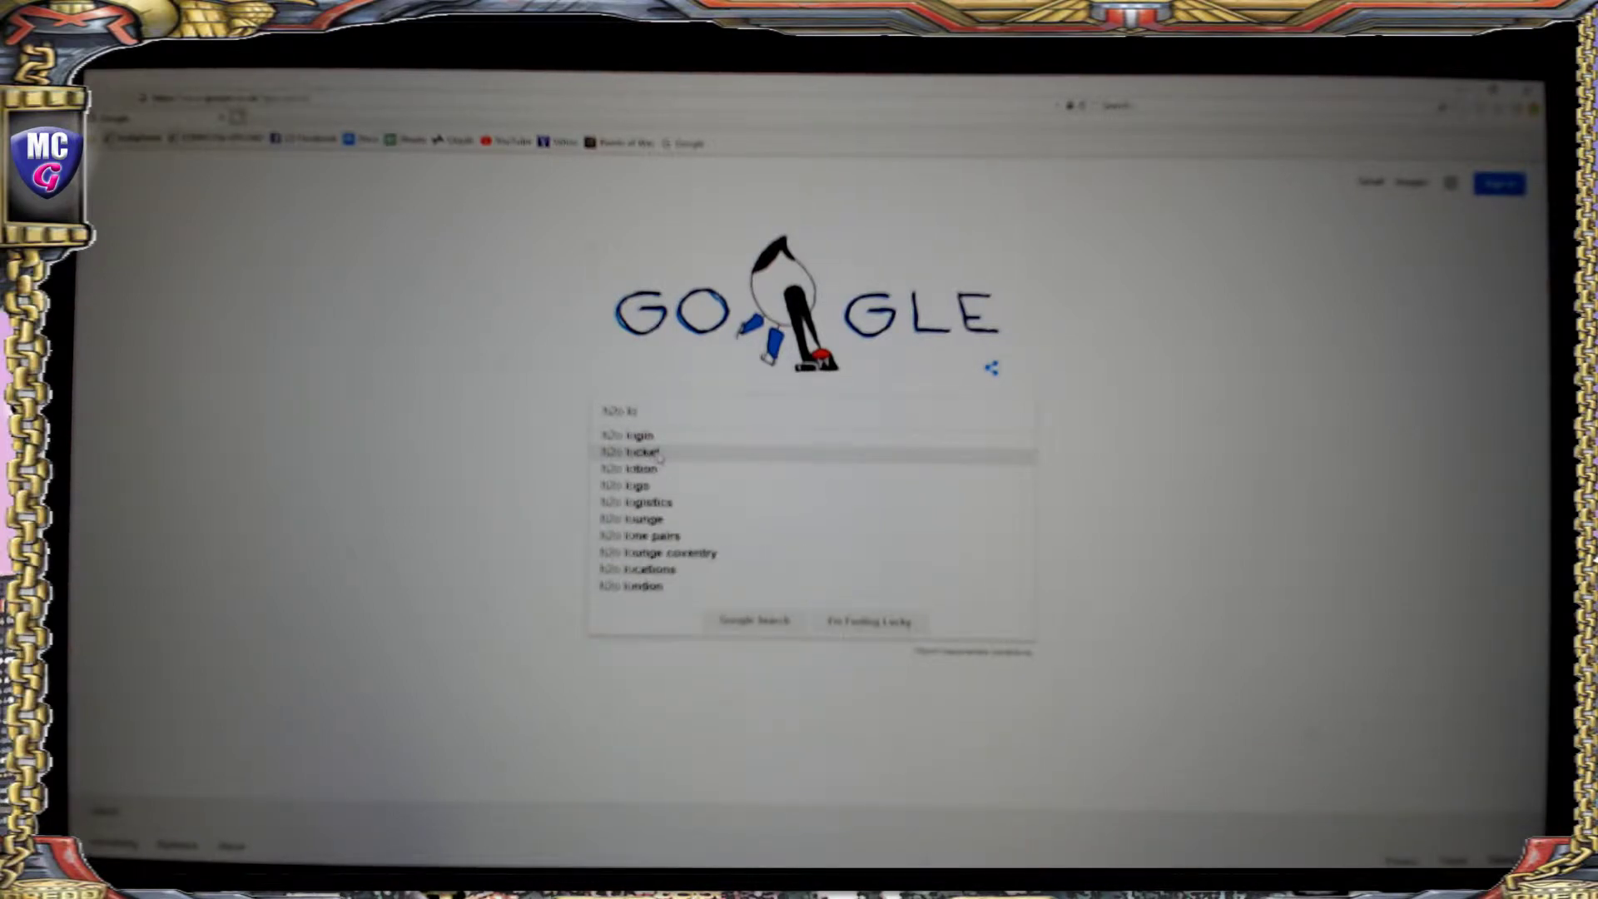
type("go")
key("Return")
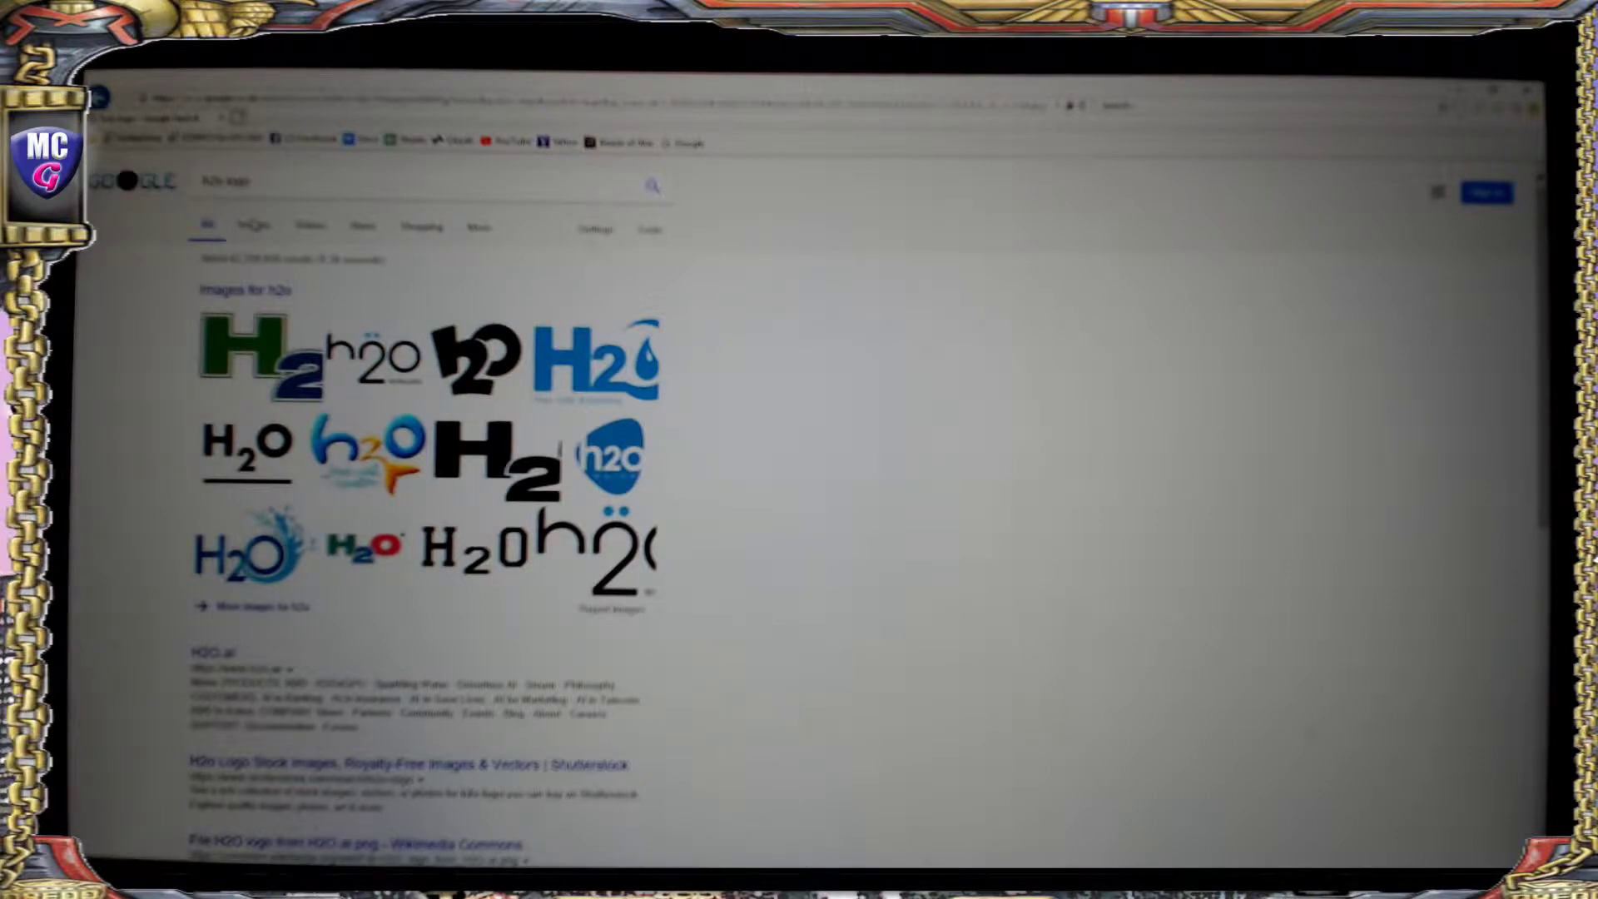
left_click(253, 225)
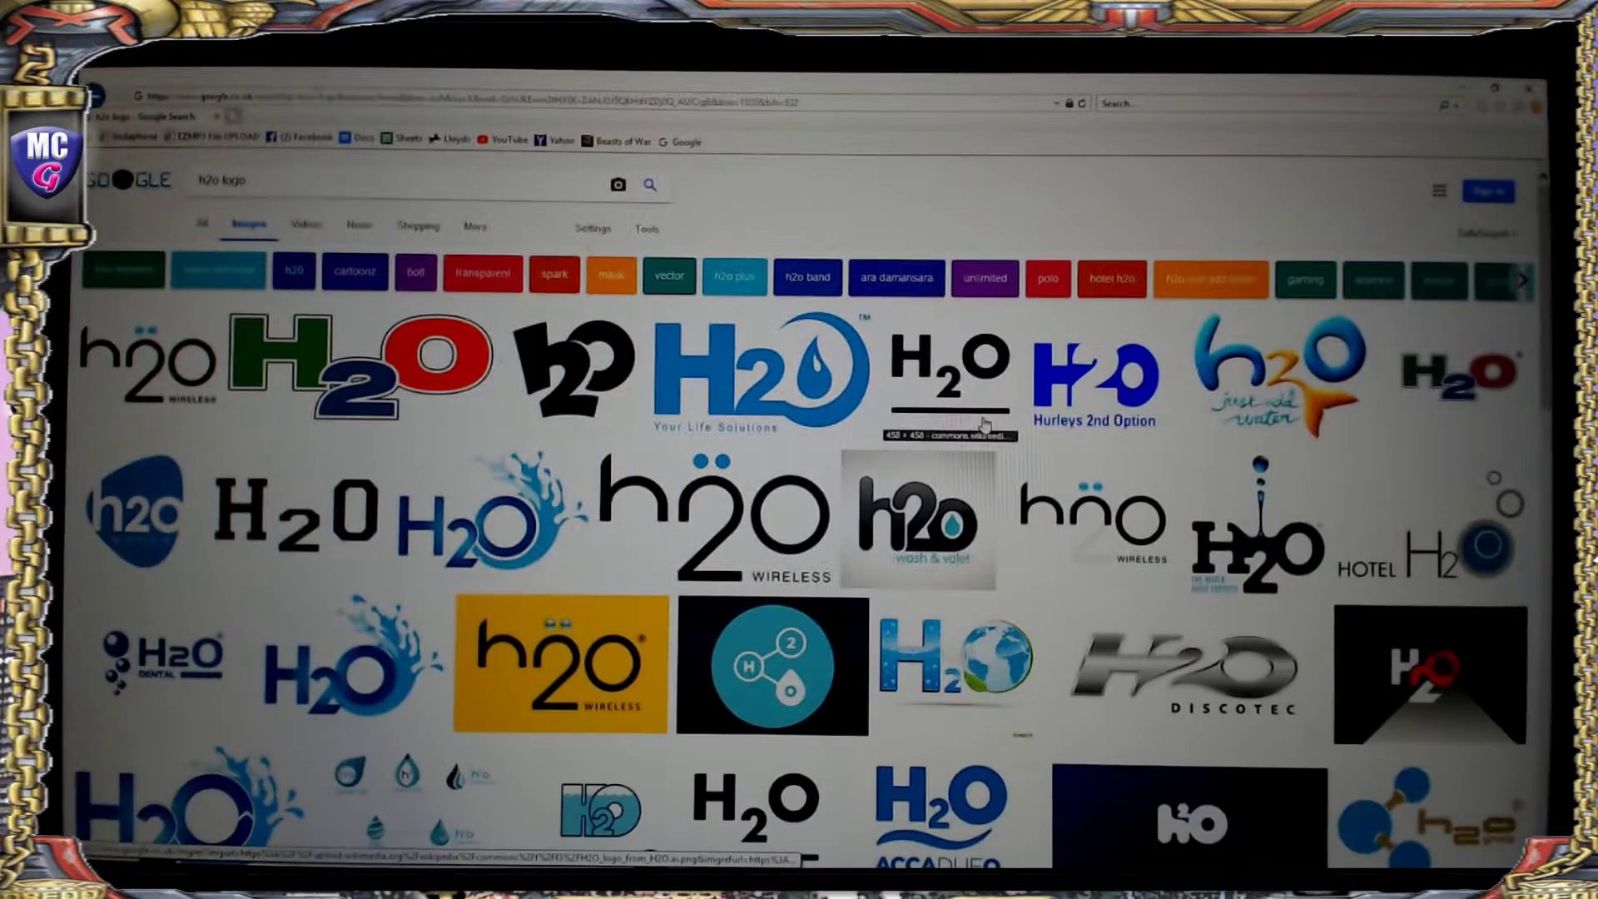
- Find the water-drop style H2O logo from Harmony H2O and save it as the PNG file h2o
scroll(749, 482, "down", 10)
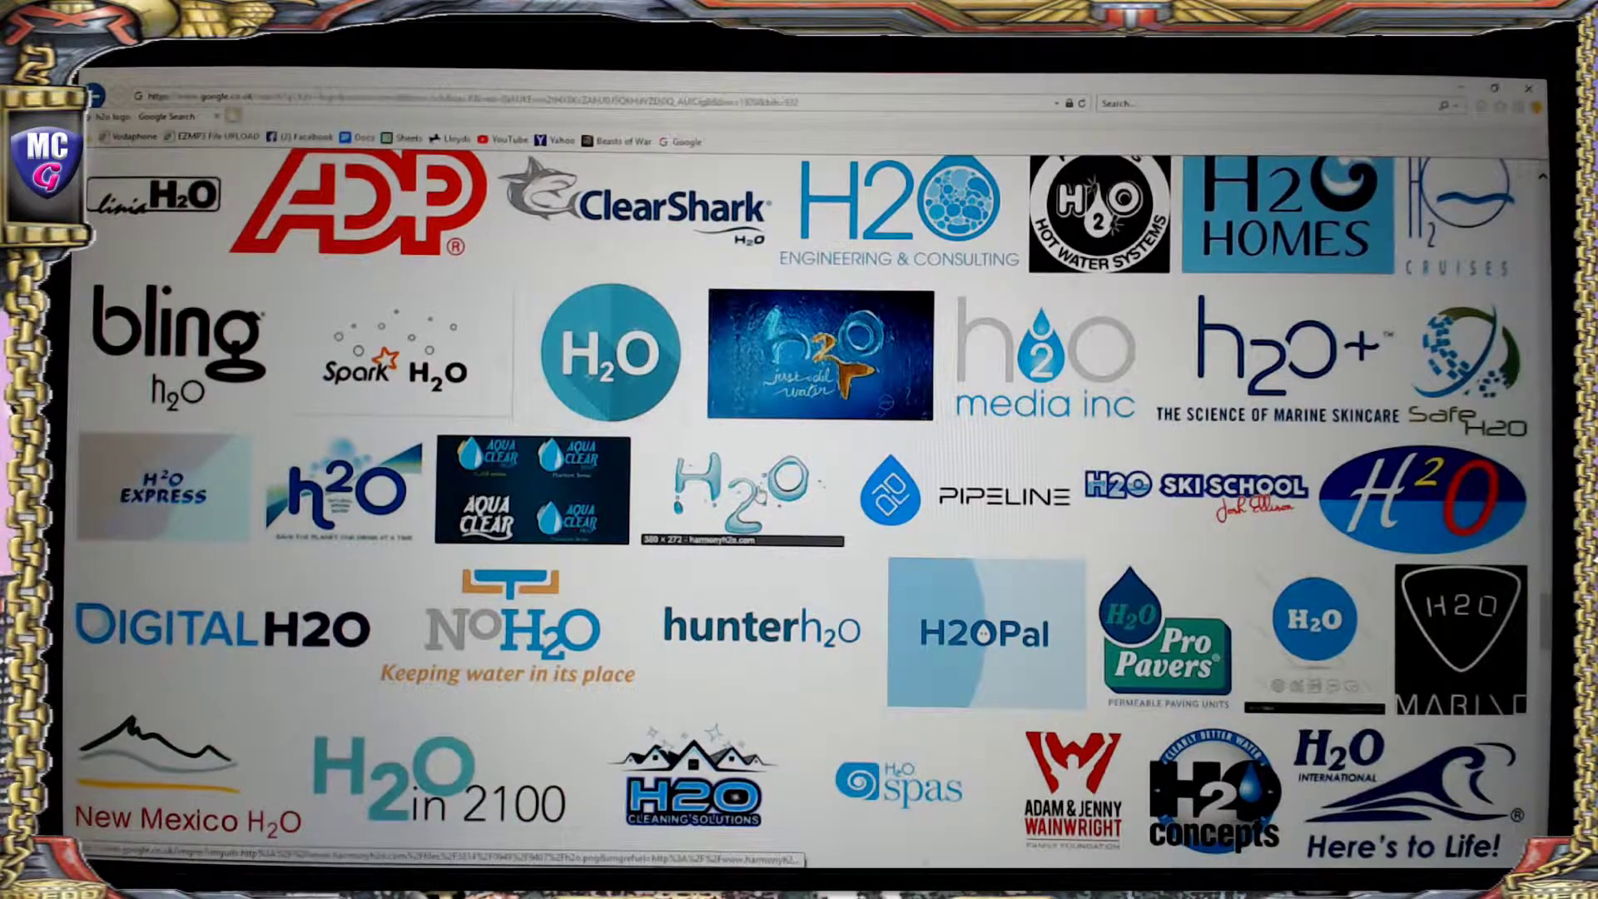
left_click(757, 491)
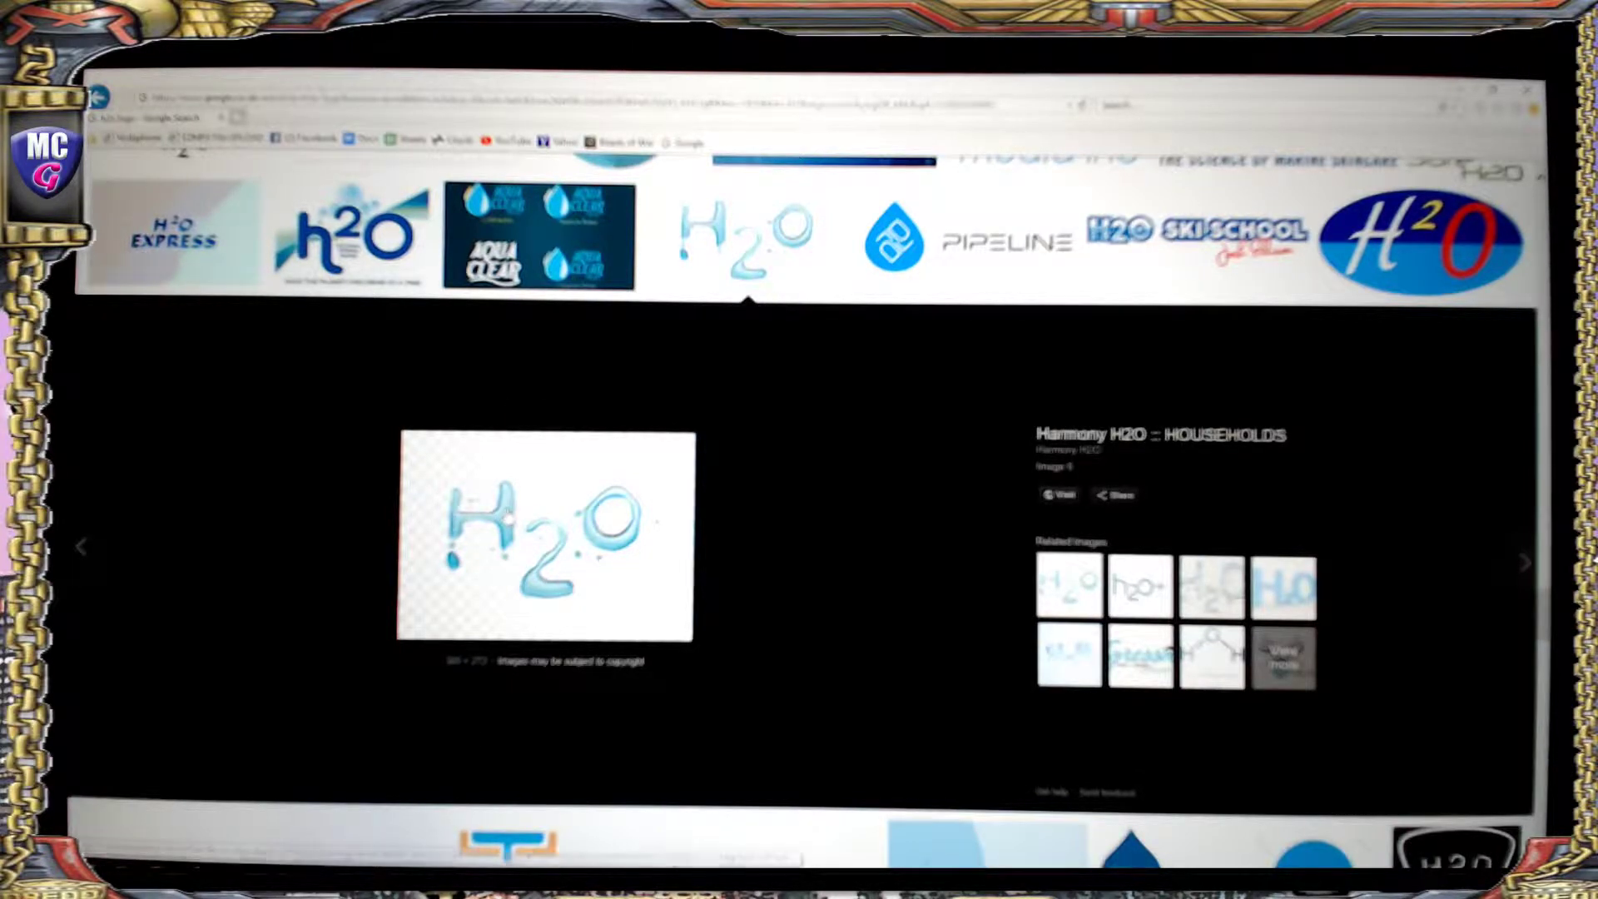
right_click(510, 518)
left_click(559, 521)
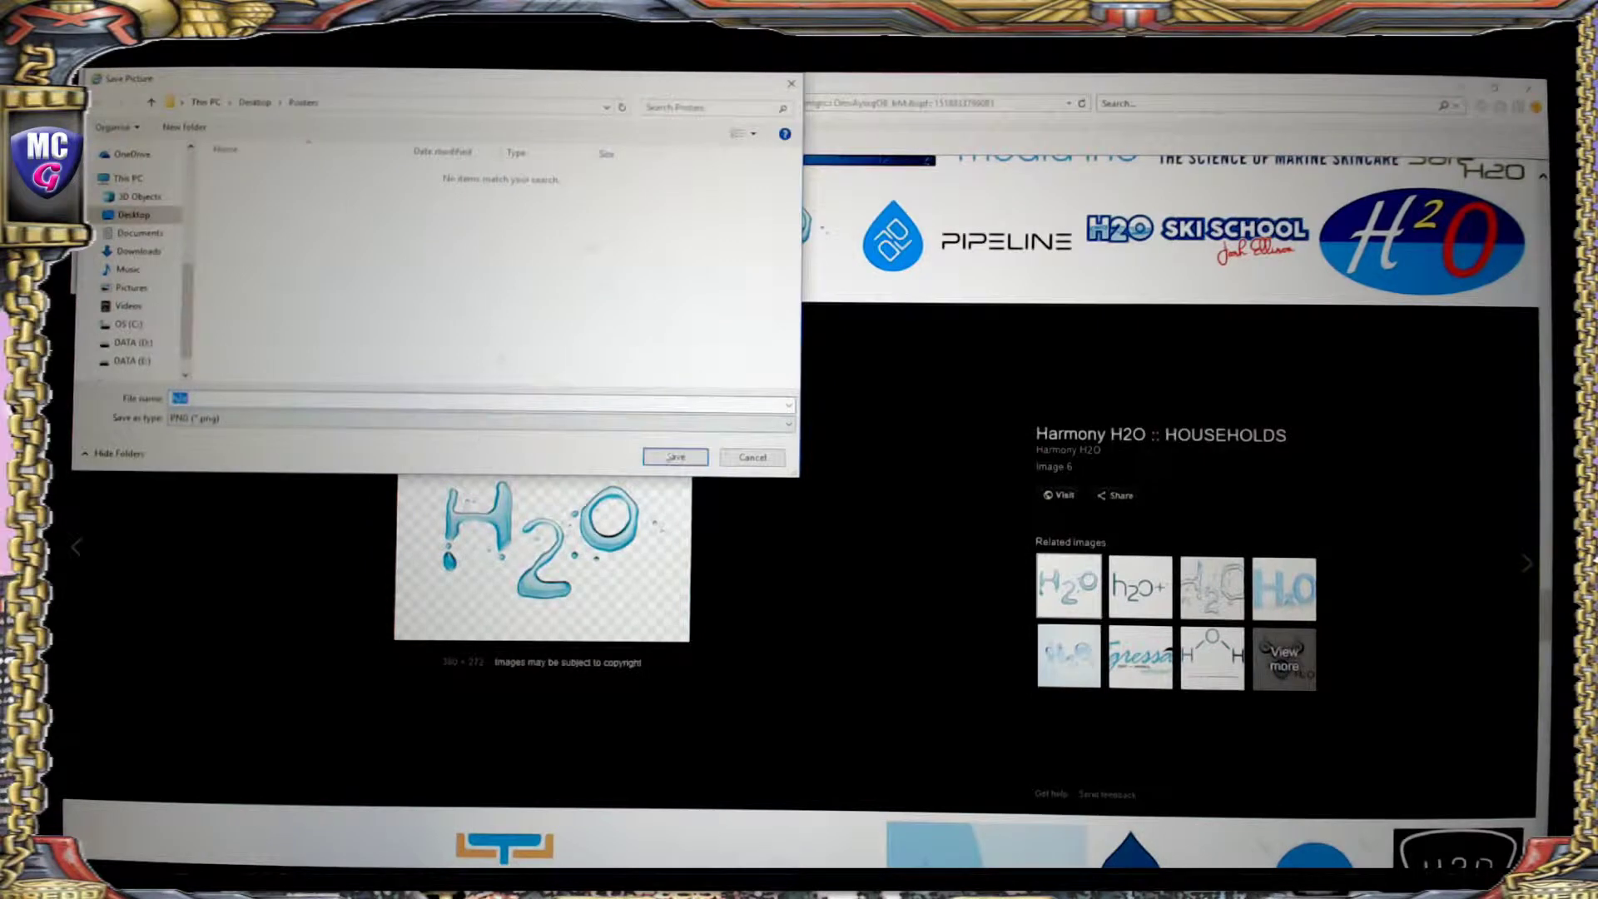
left_click(676, 457)
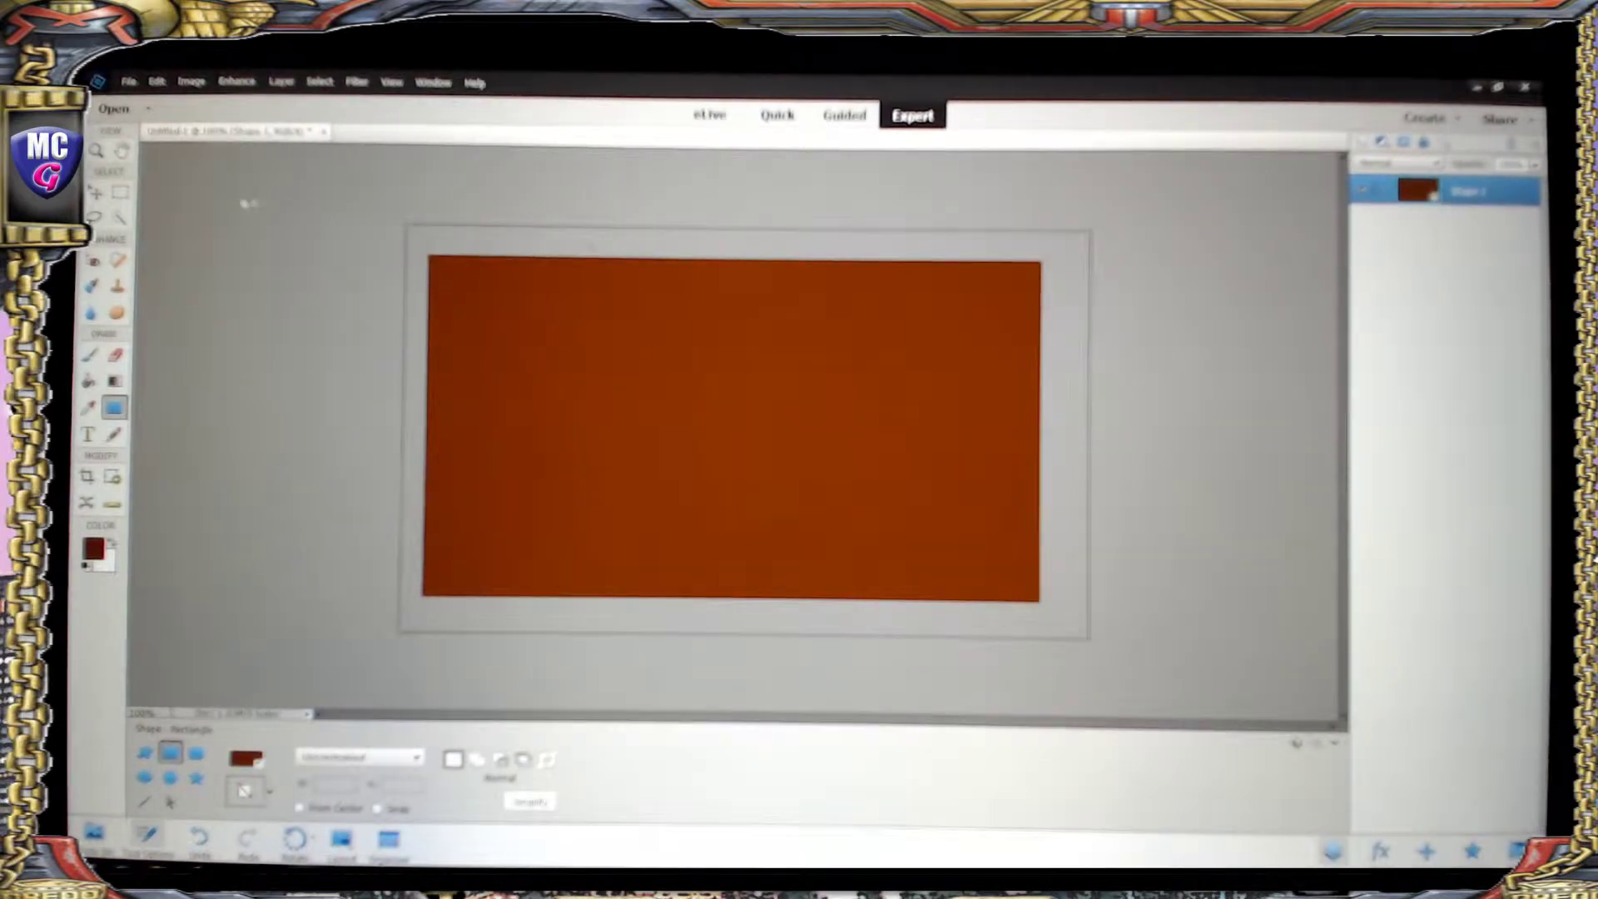
- Switch to Photoshop Elements and open the saved h2o PNG file
left_click(129, 81)
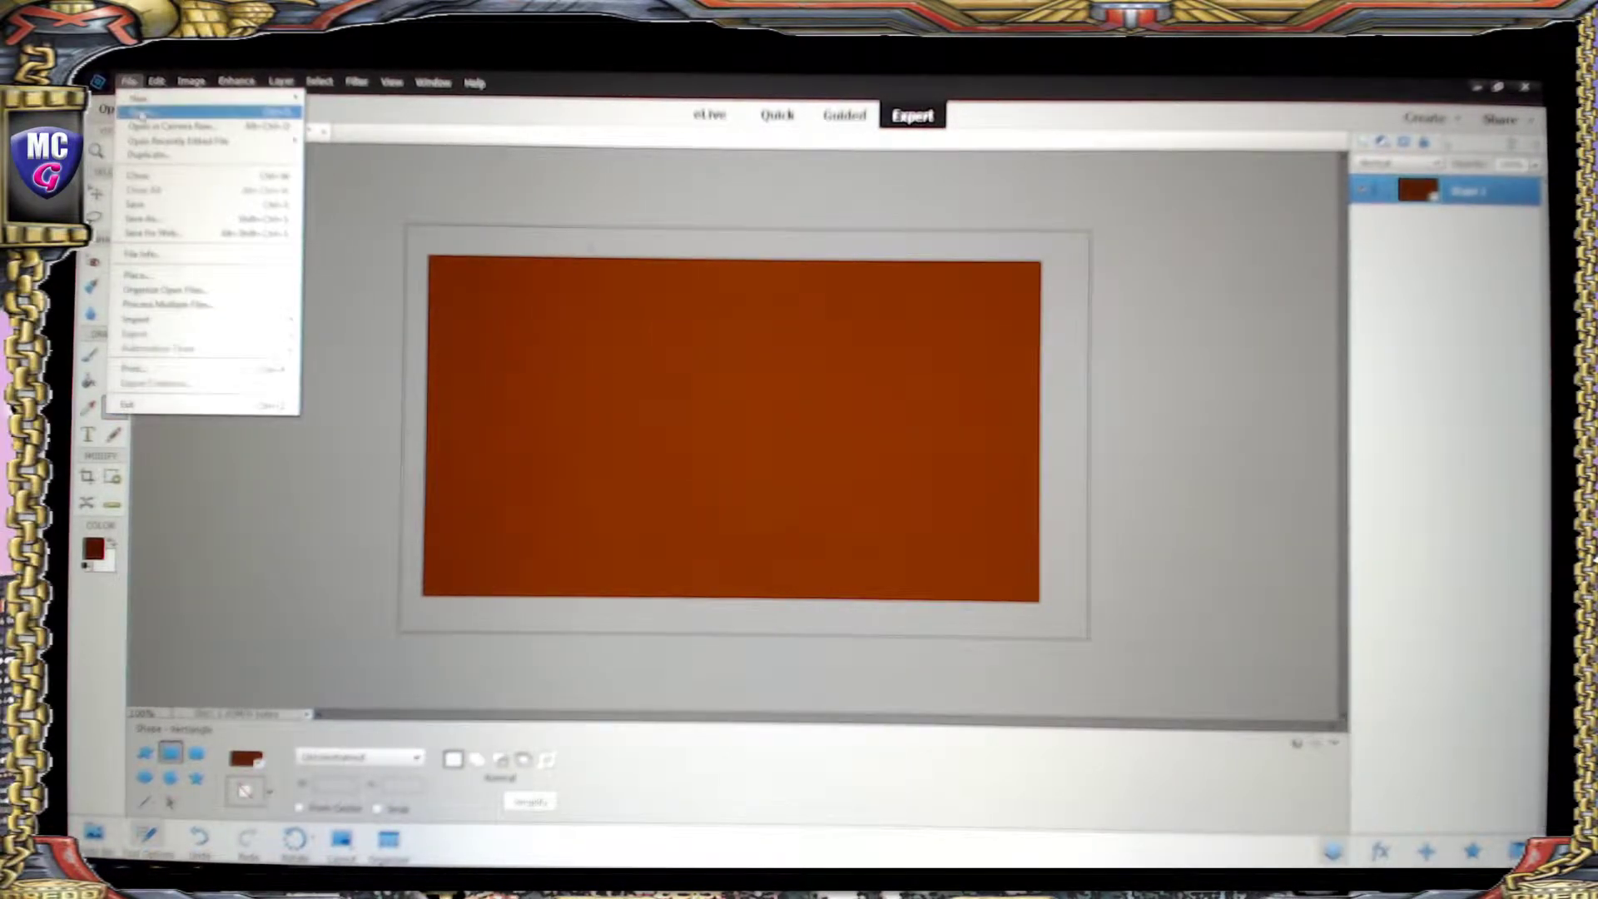
left_click(142, 114)
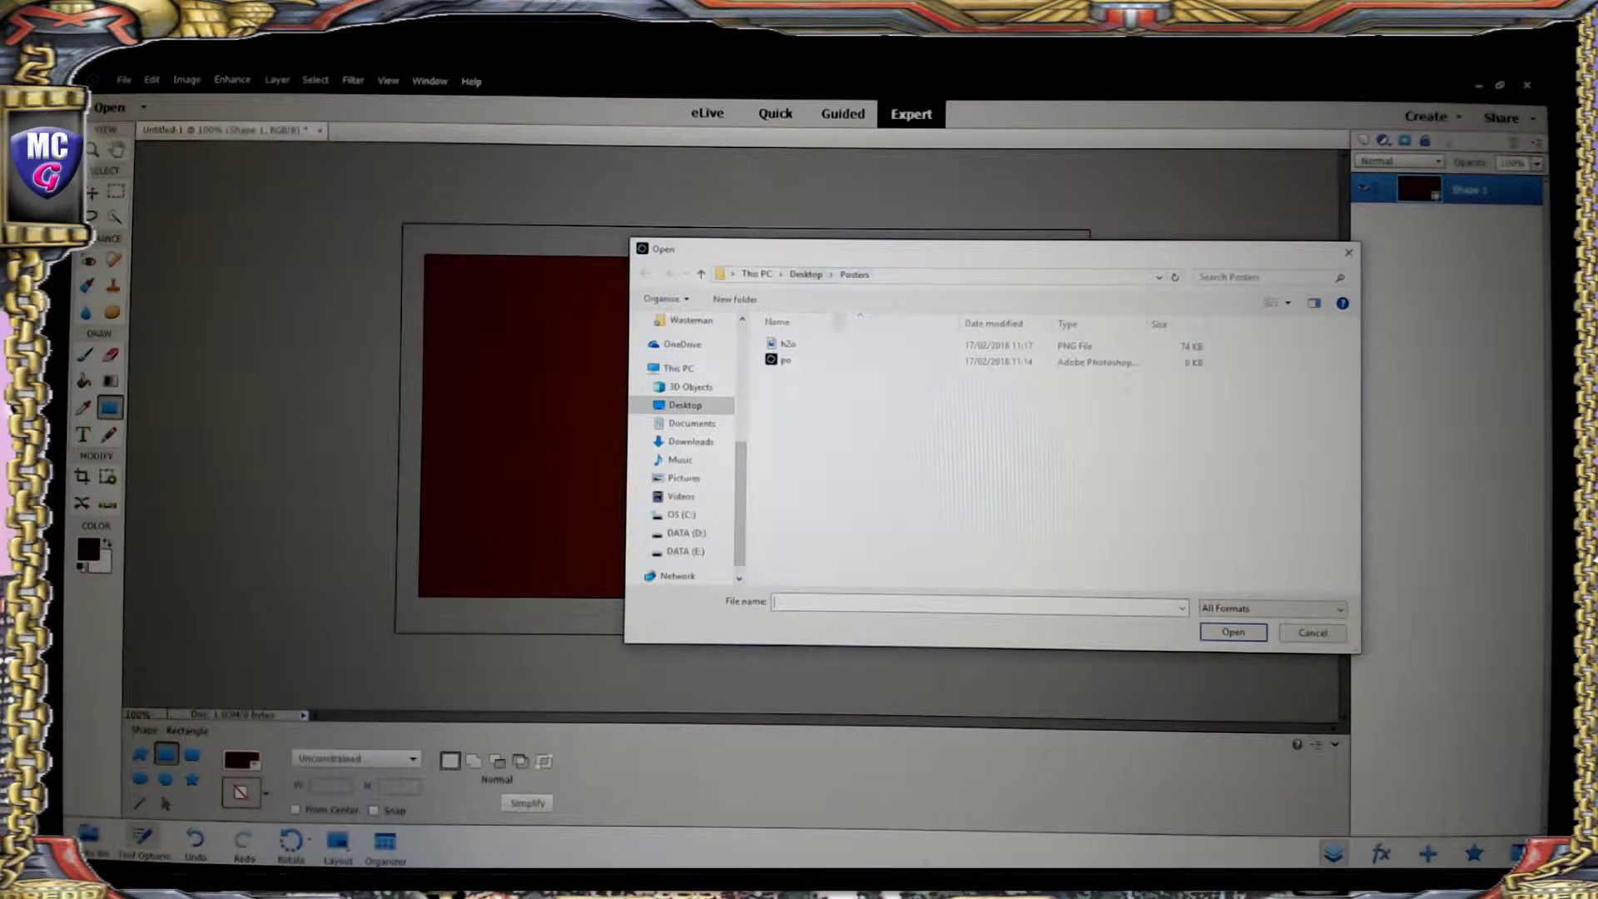
left_click(787, 345)
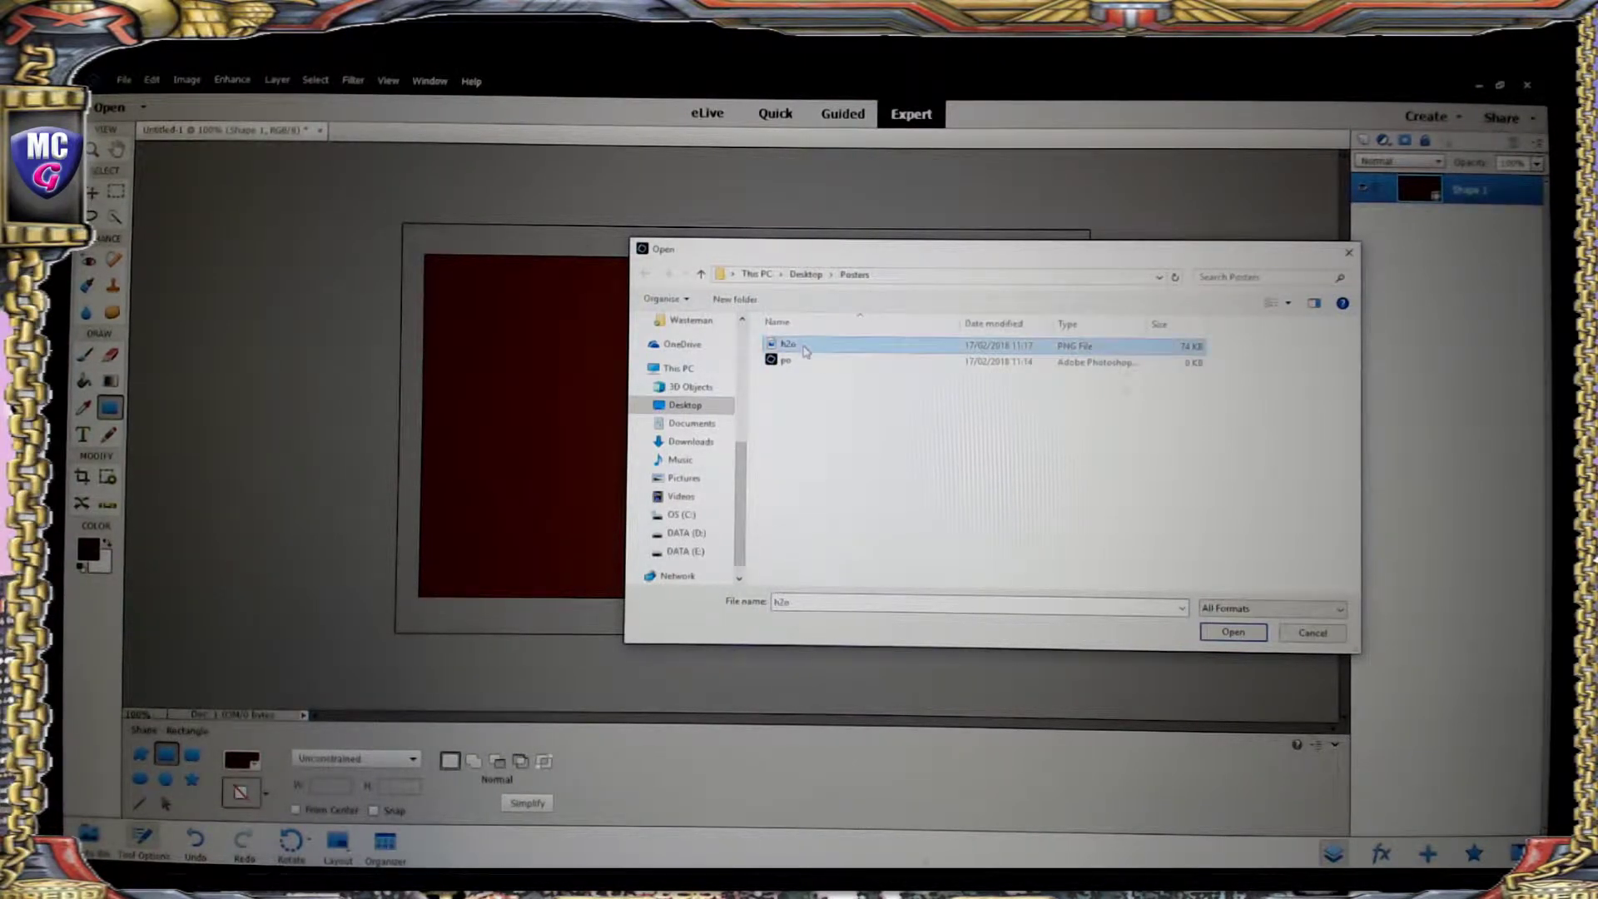
left_click(1231, 634)
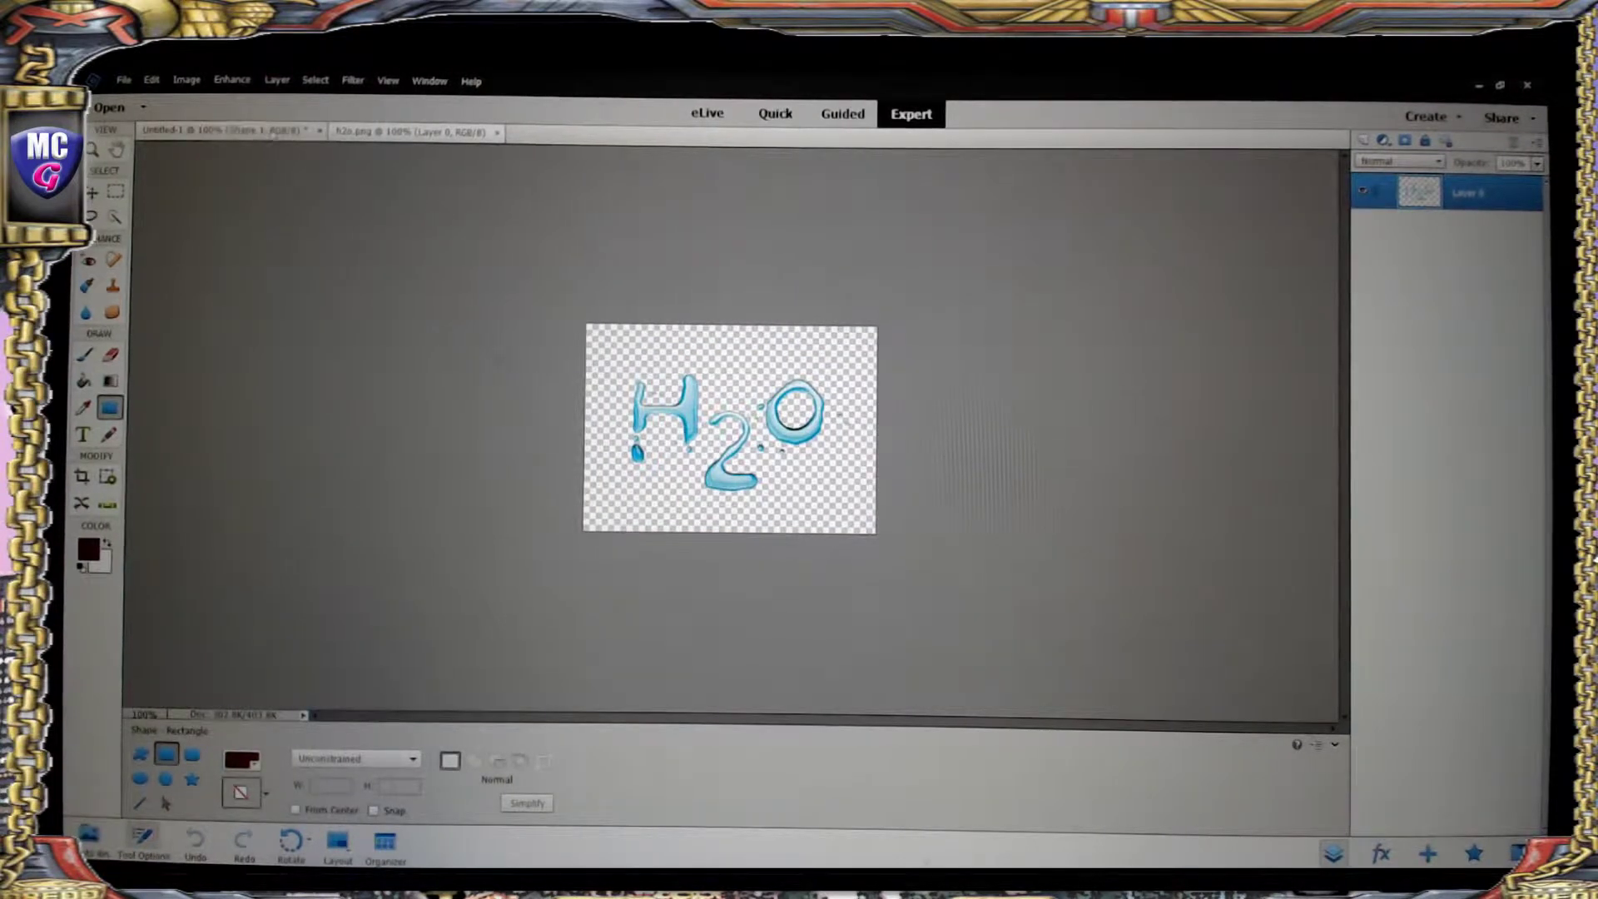
- Select the entire h2o.png image with a rectangular marquee and copy it
left_click(238, 134)
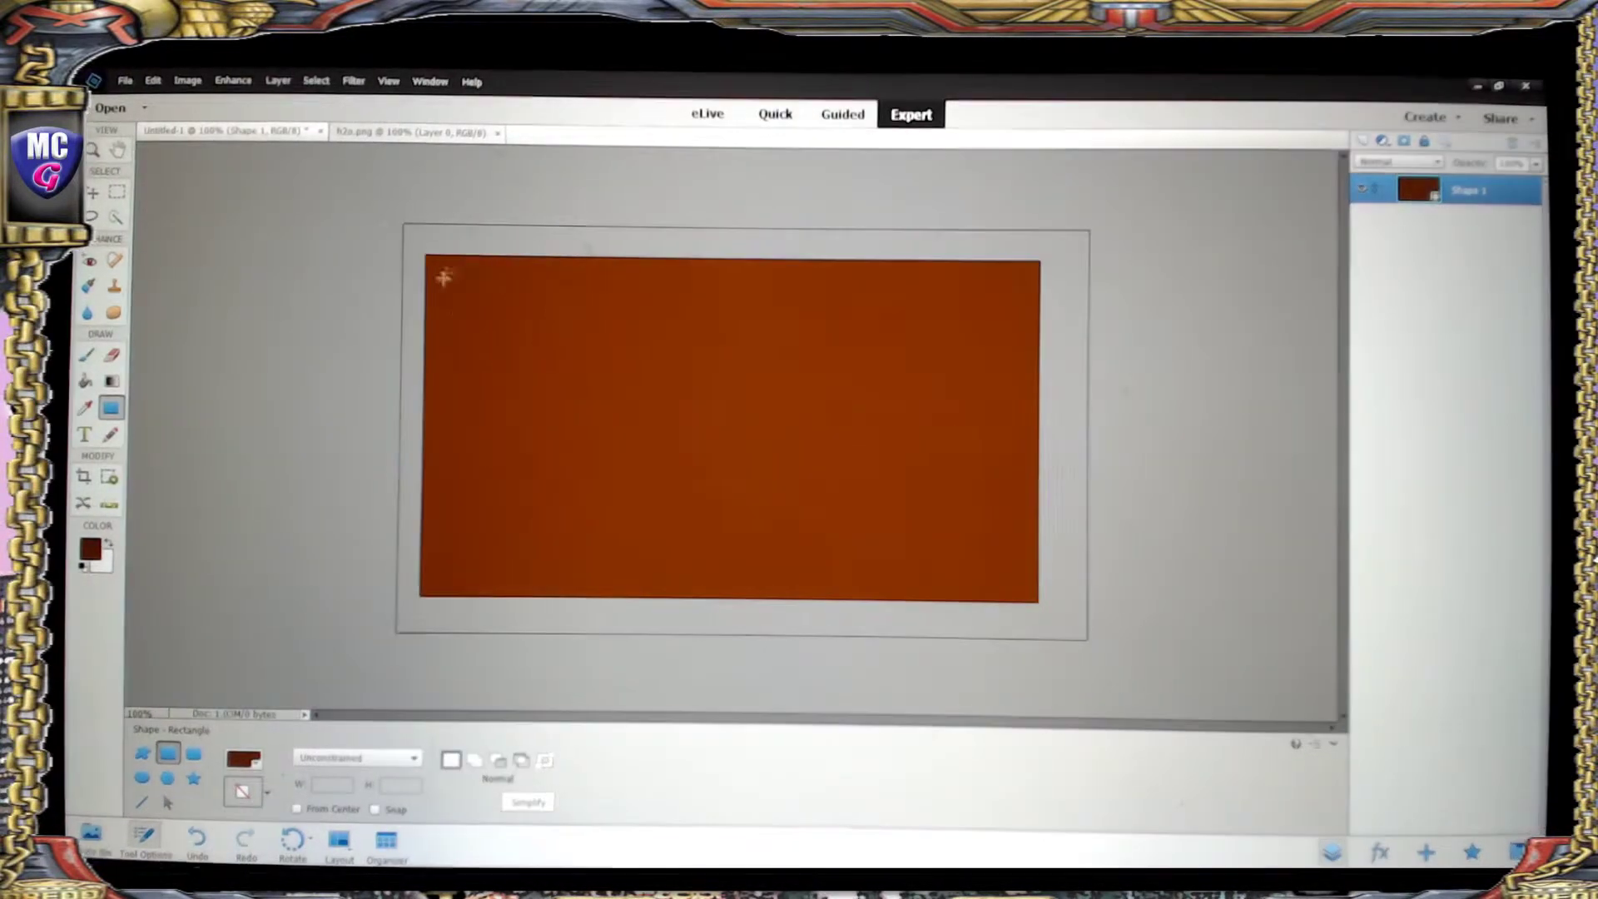
left_click(412, 133)
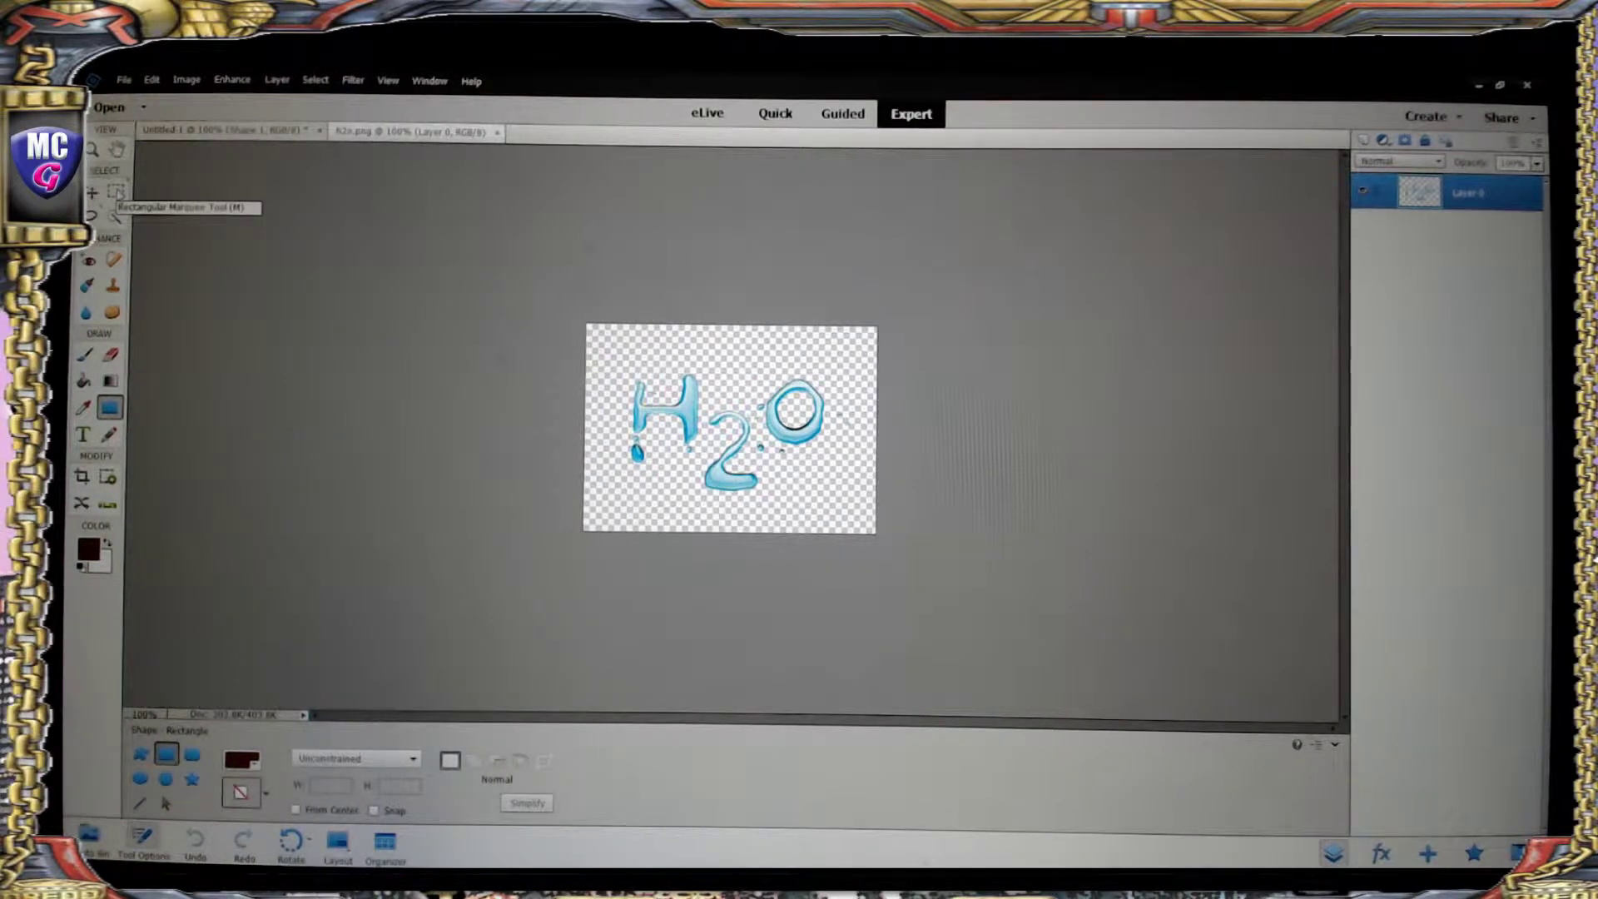
left_click(115, 193)
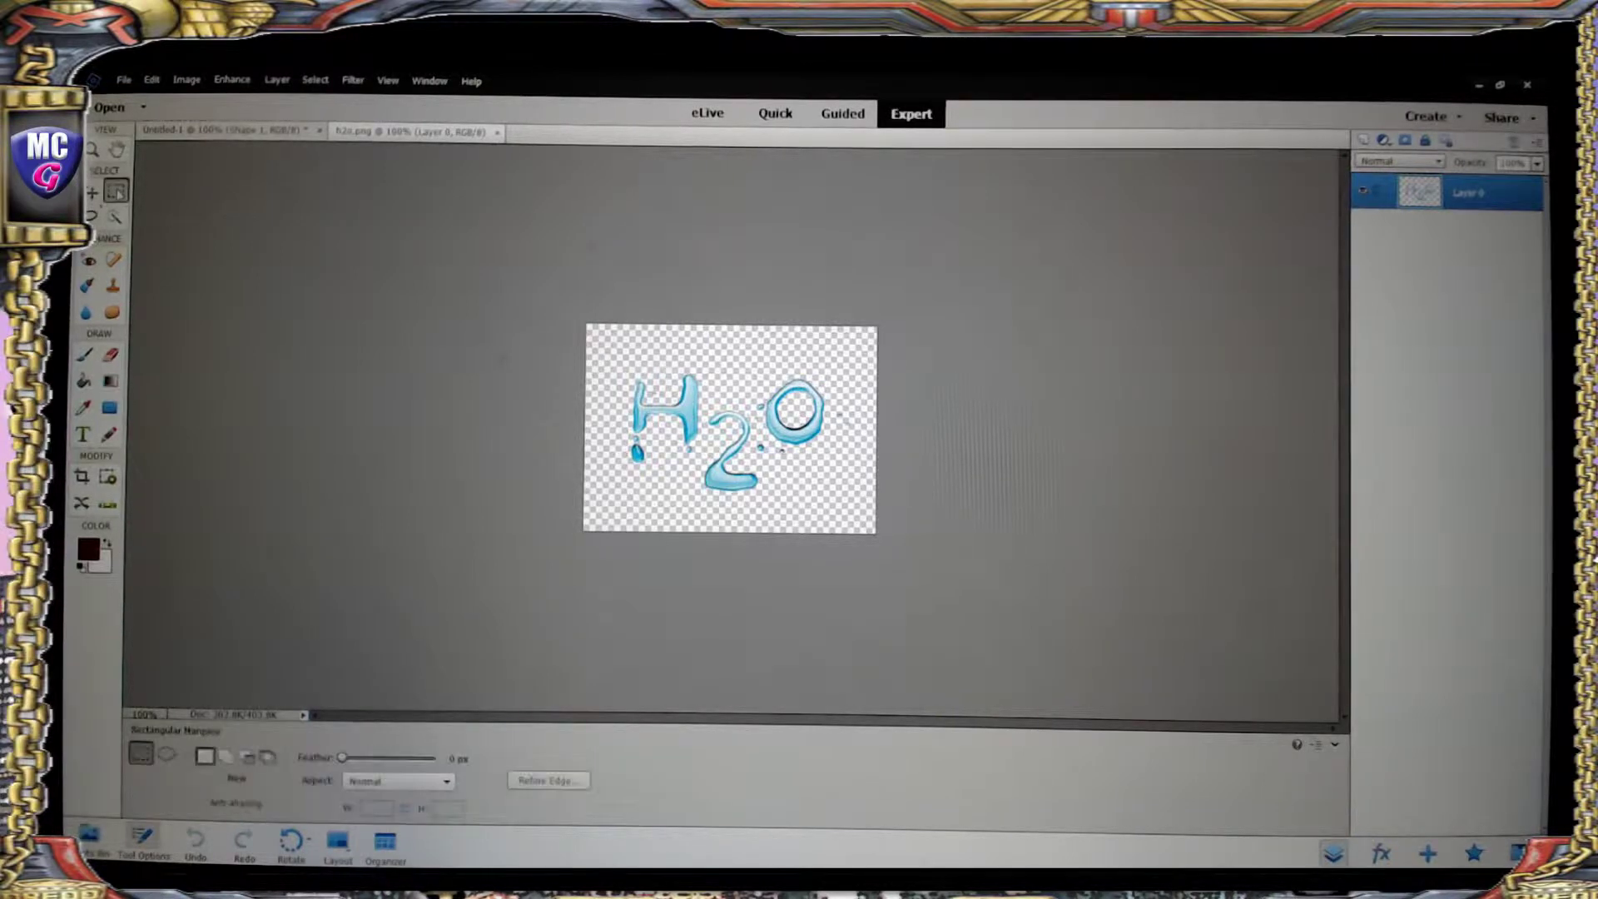
left_click_drag(554, 309, 957, 574)
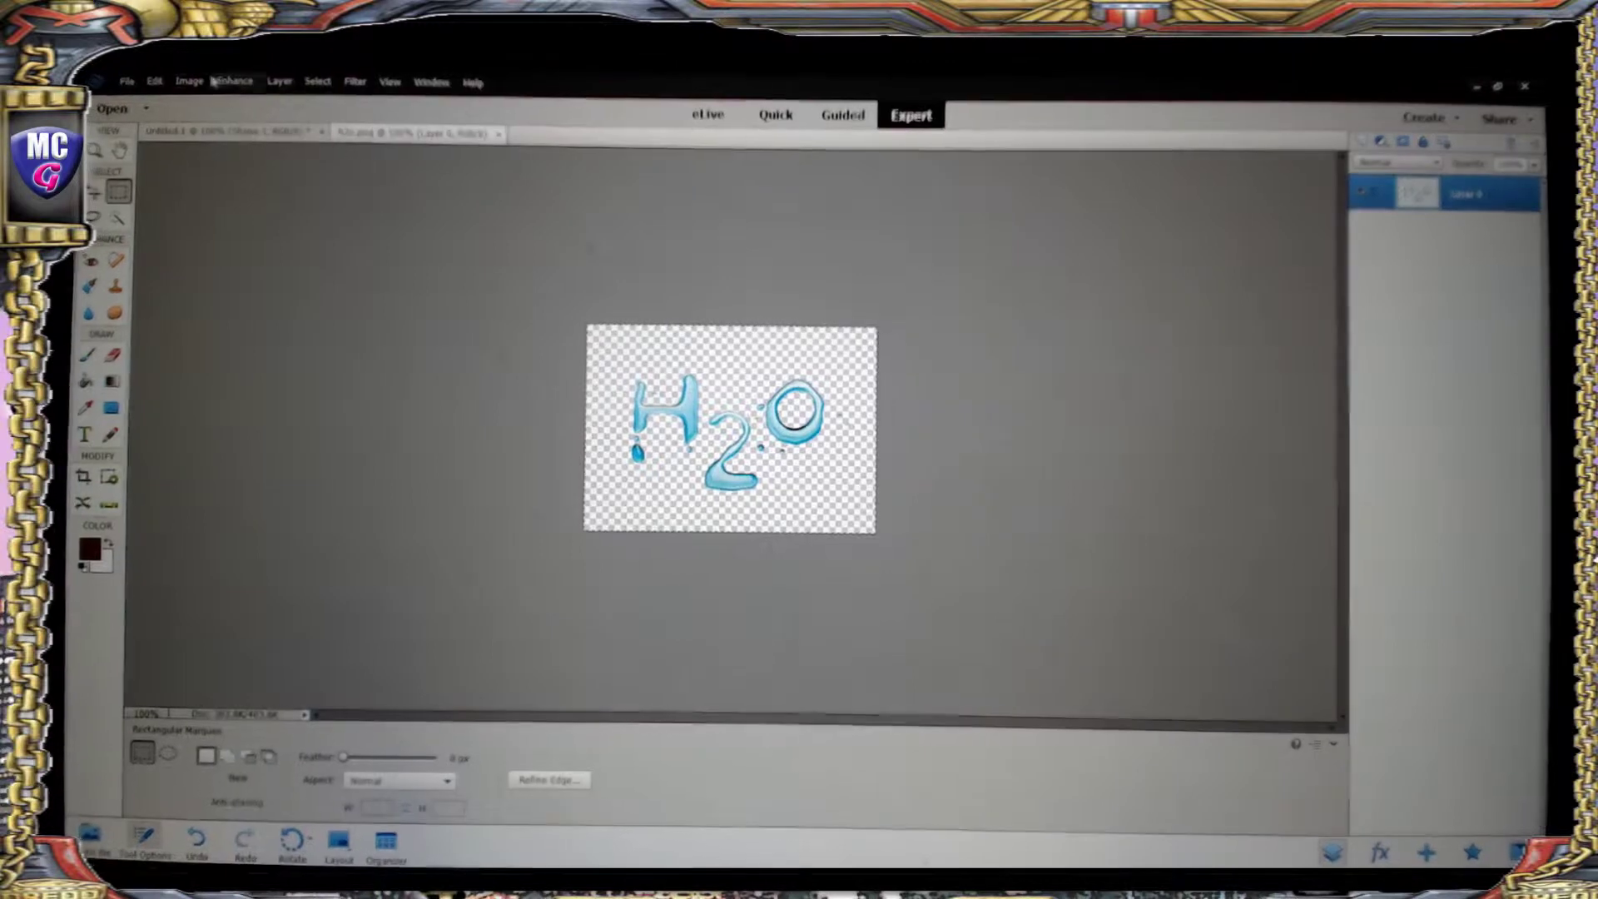
left_click(151, 79)
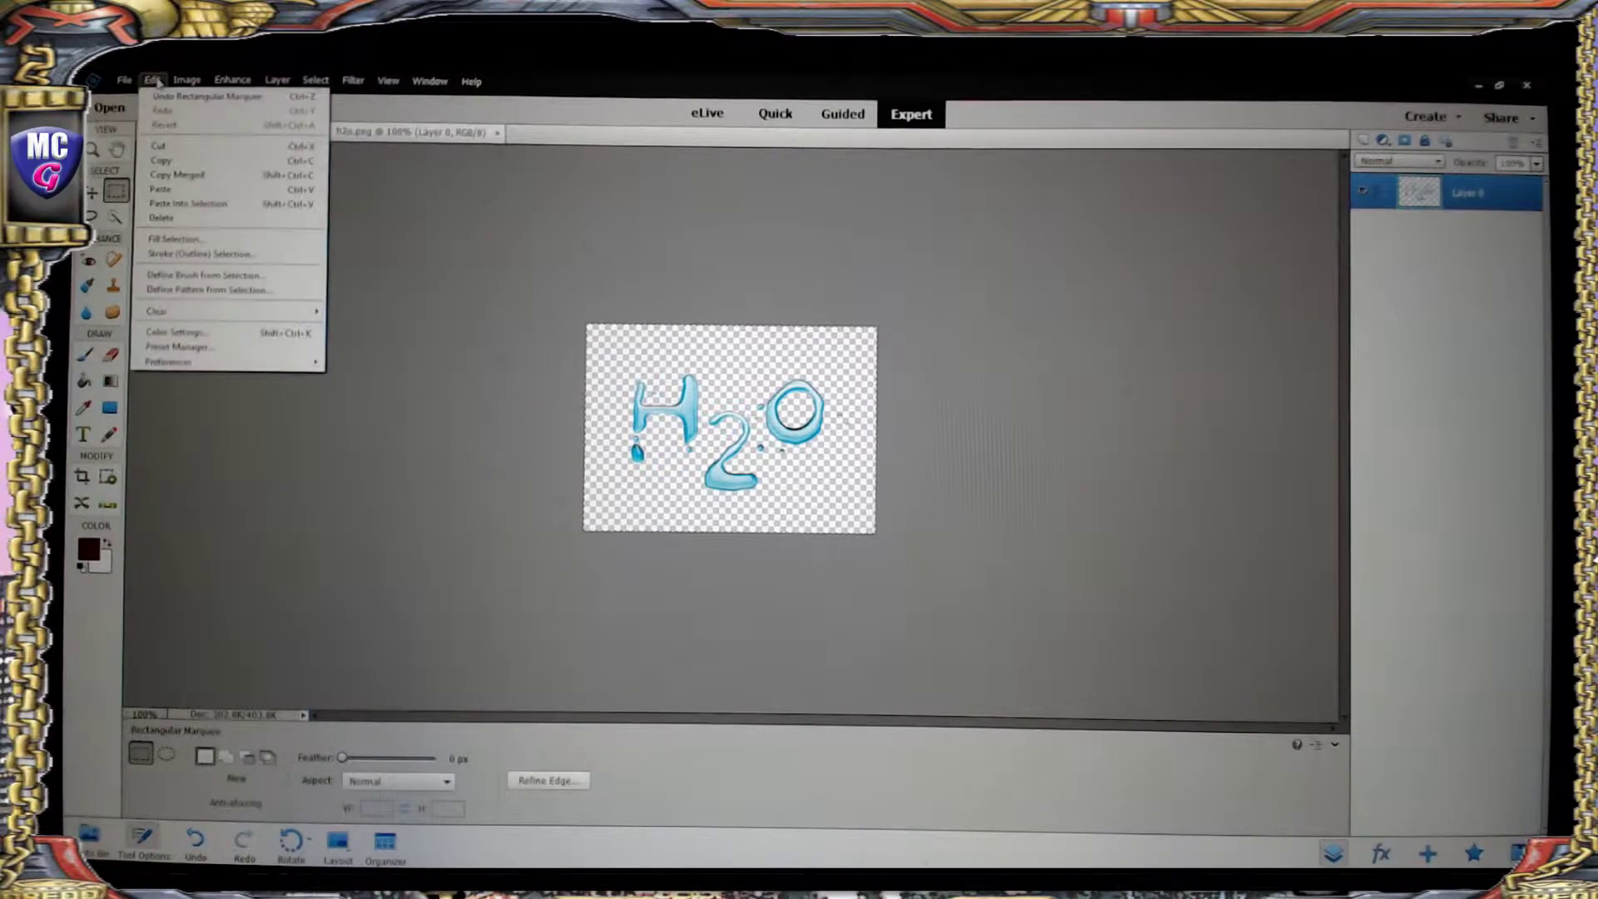
left_click(189, 159)
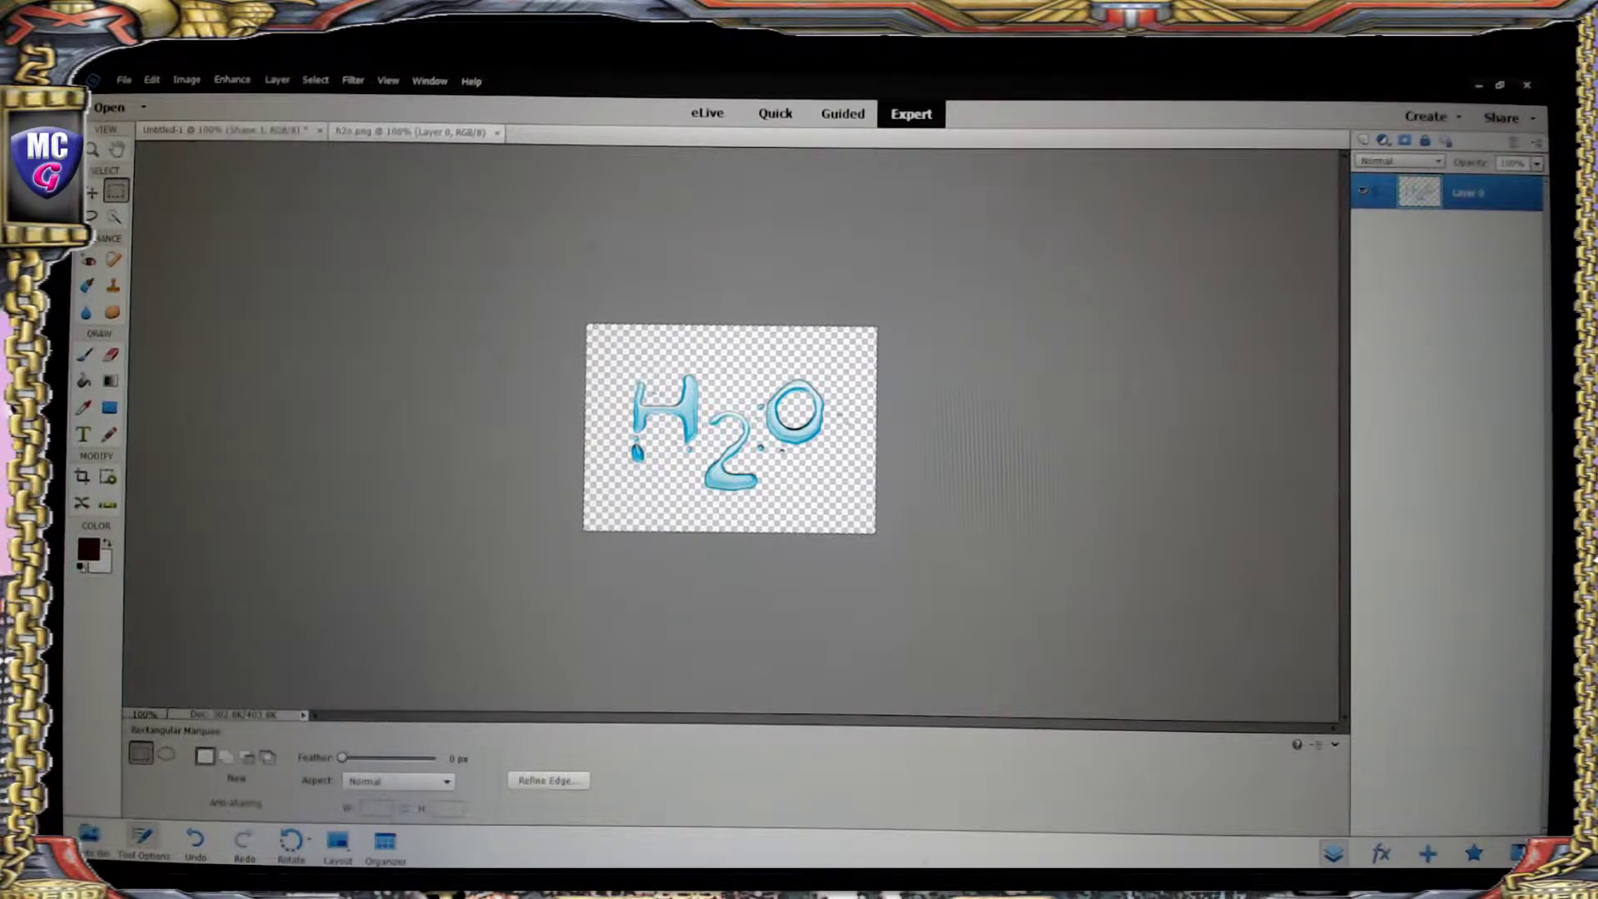
- Paste the copied H2O logo into the untitled document above the brown rectangle
left_click(232, 132)
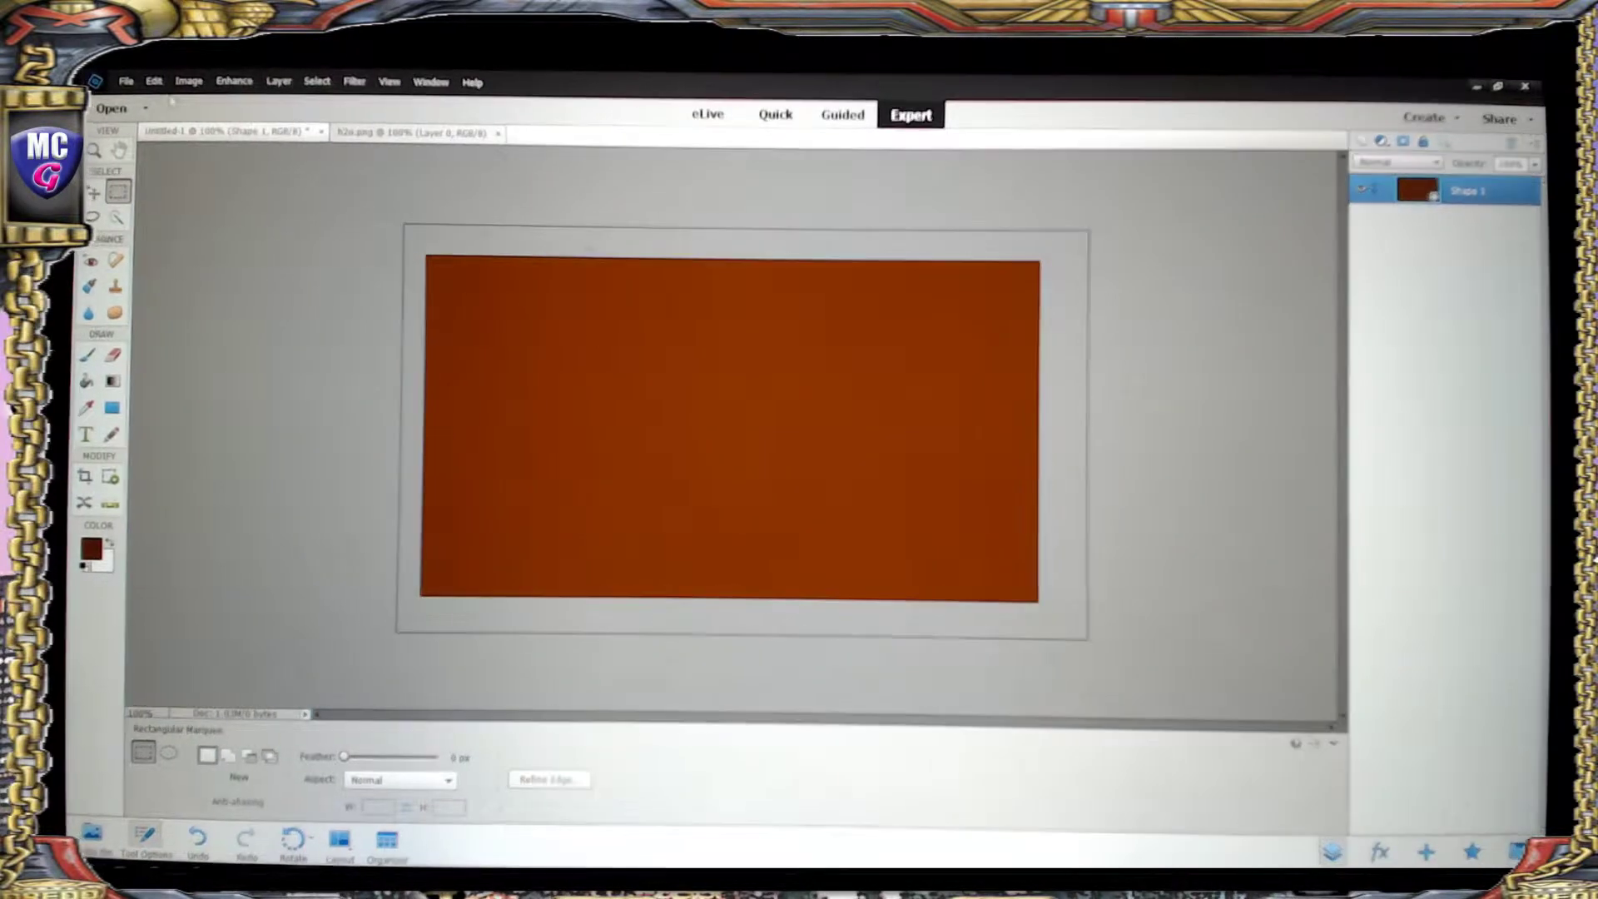
left_click(151, 80)
left_click(198, 192)
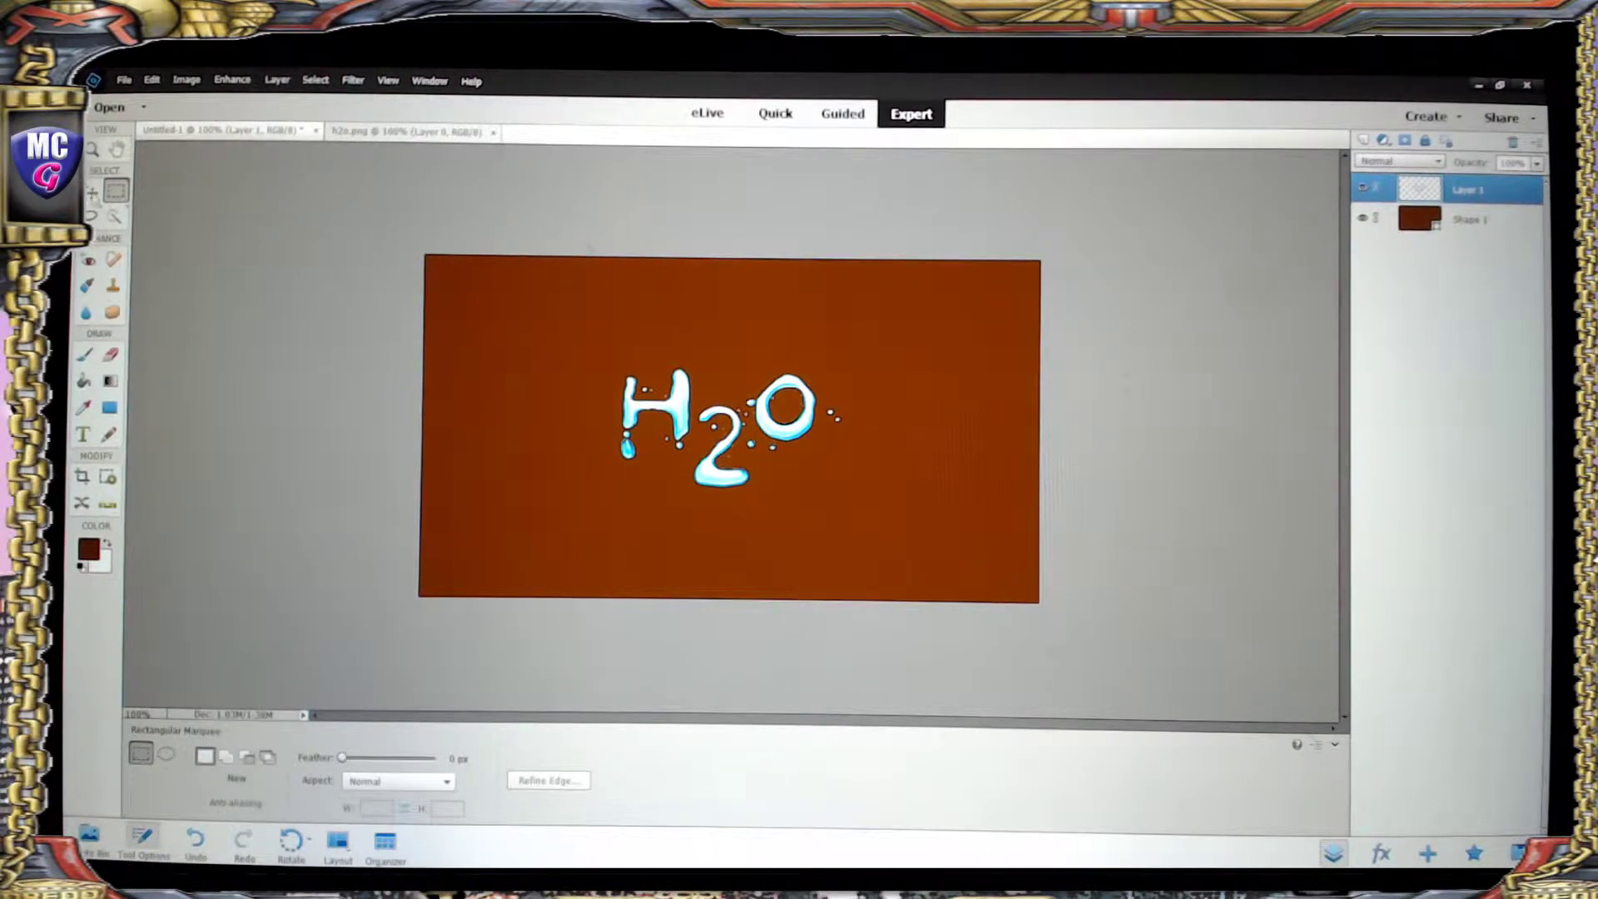
- Enlarge the H2O logo proportionally until it nearly fills the brown rectangle, center it horizontally, and apply the transformation
key("v")
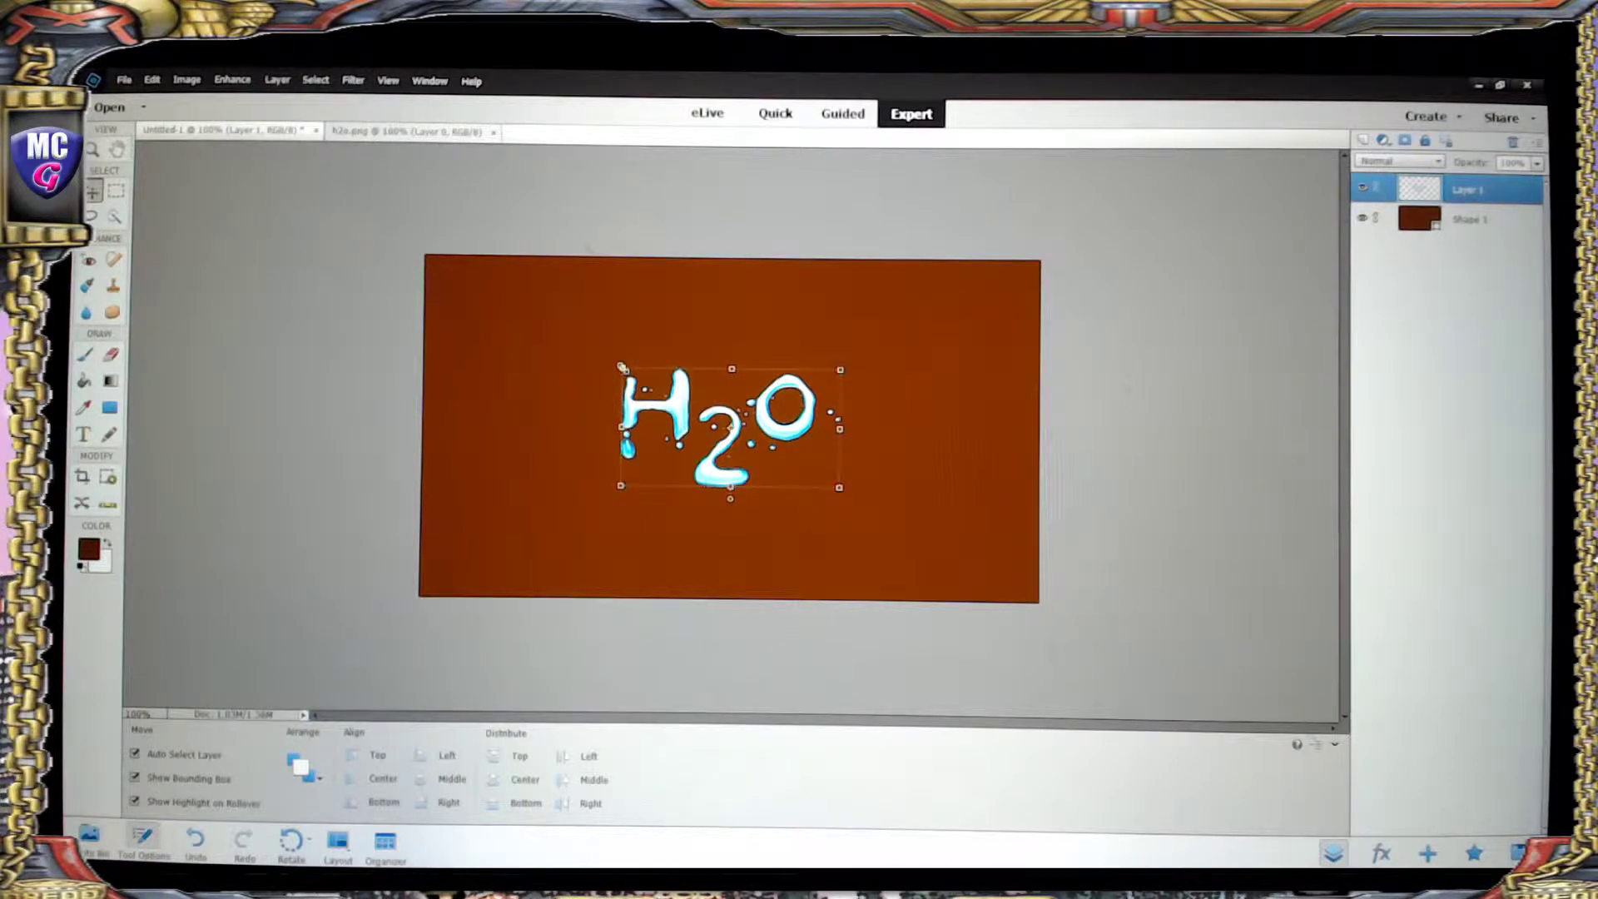
left_click_drag(621, 366, 496, 298)
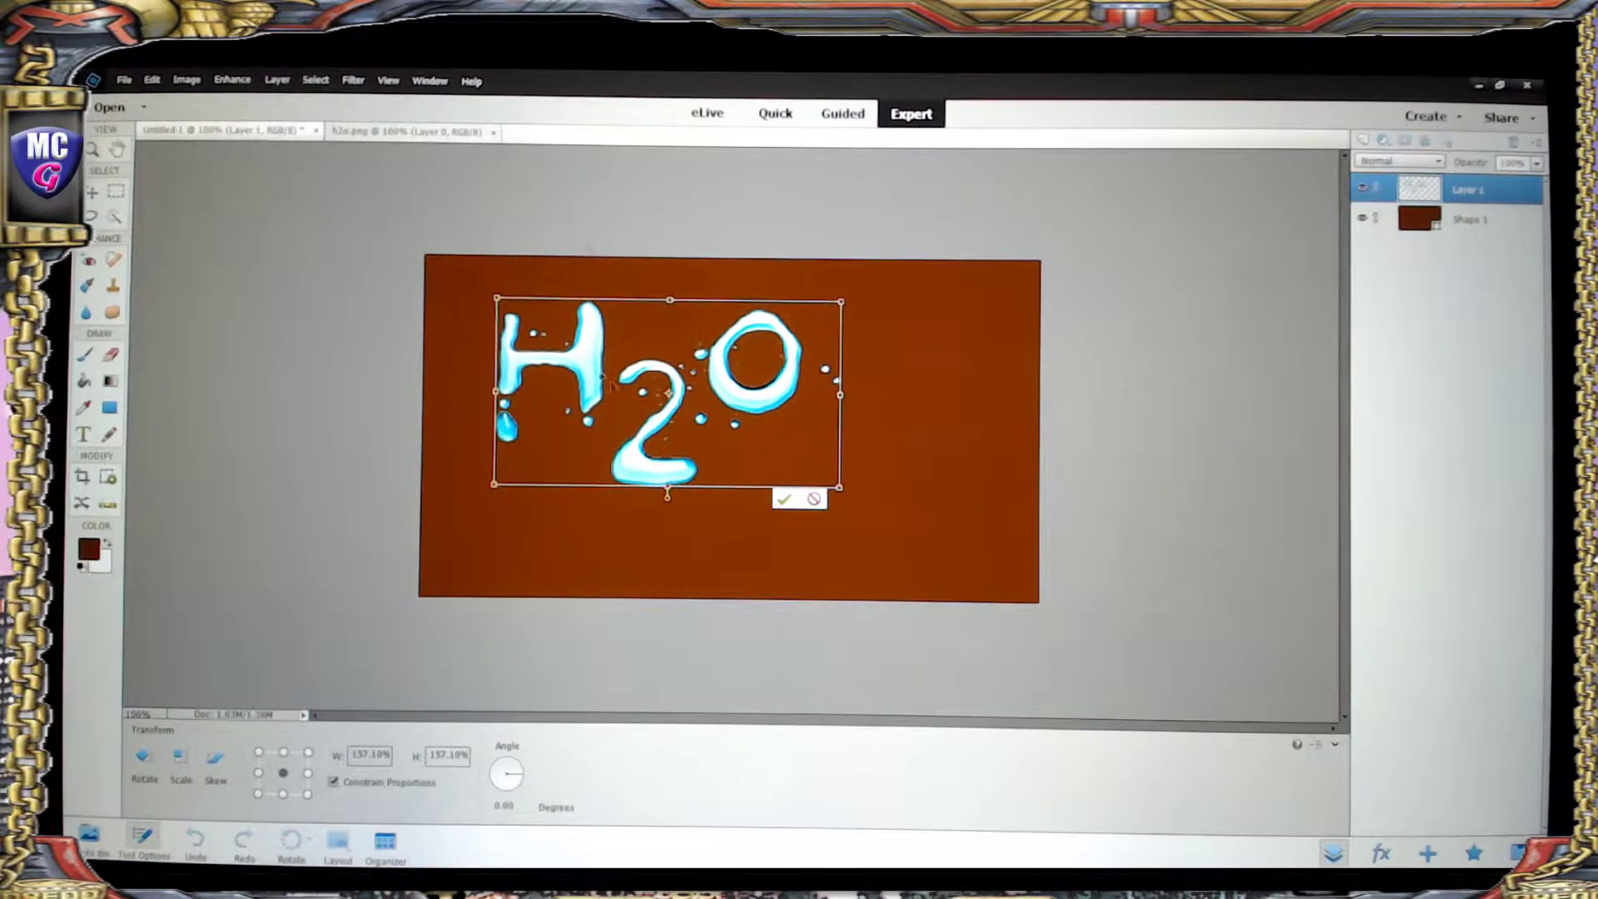
left_click_drag(639, 461, 728, 450)
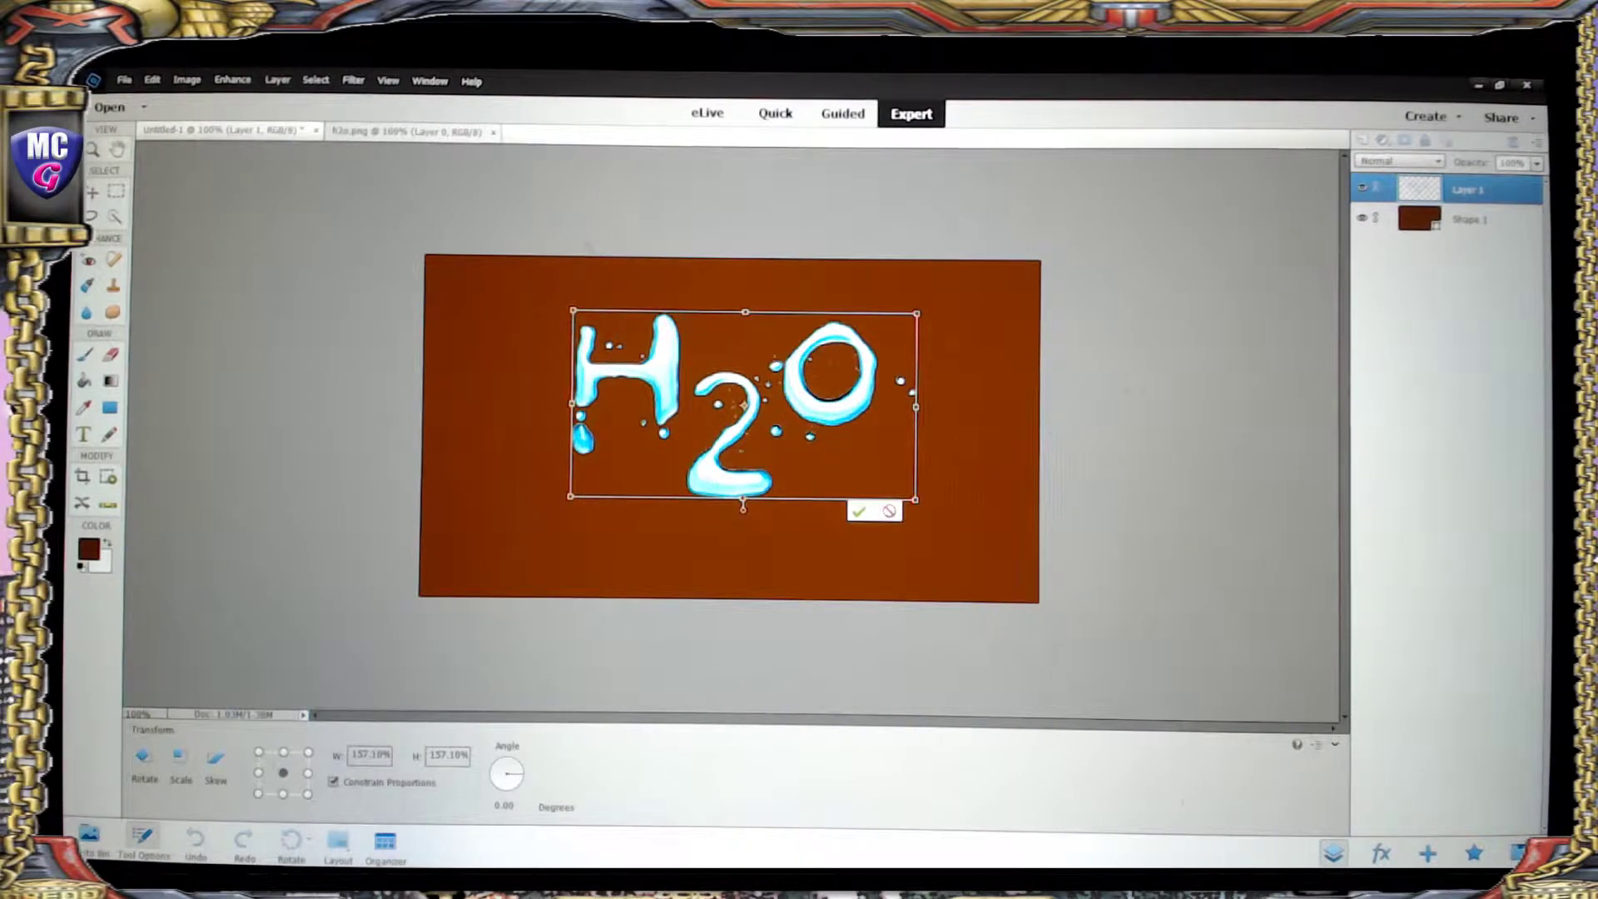
left_click_drag(913, 499, 988, 537)
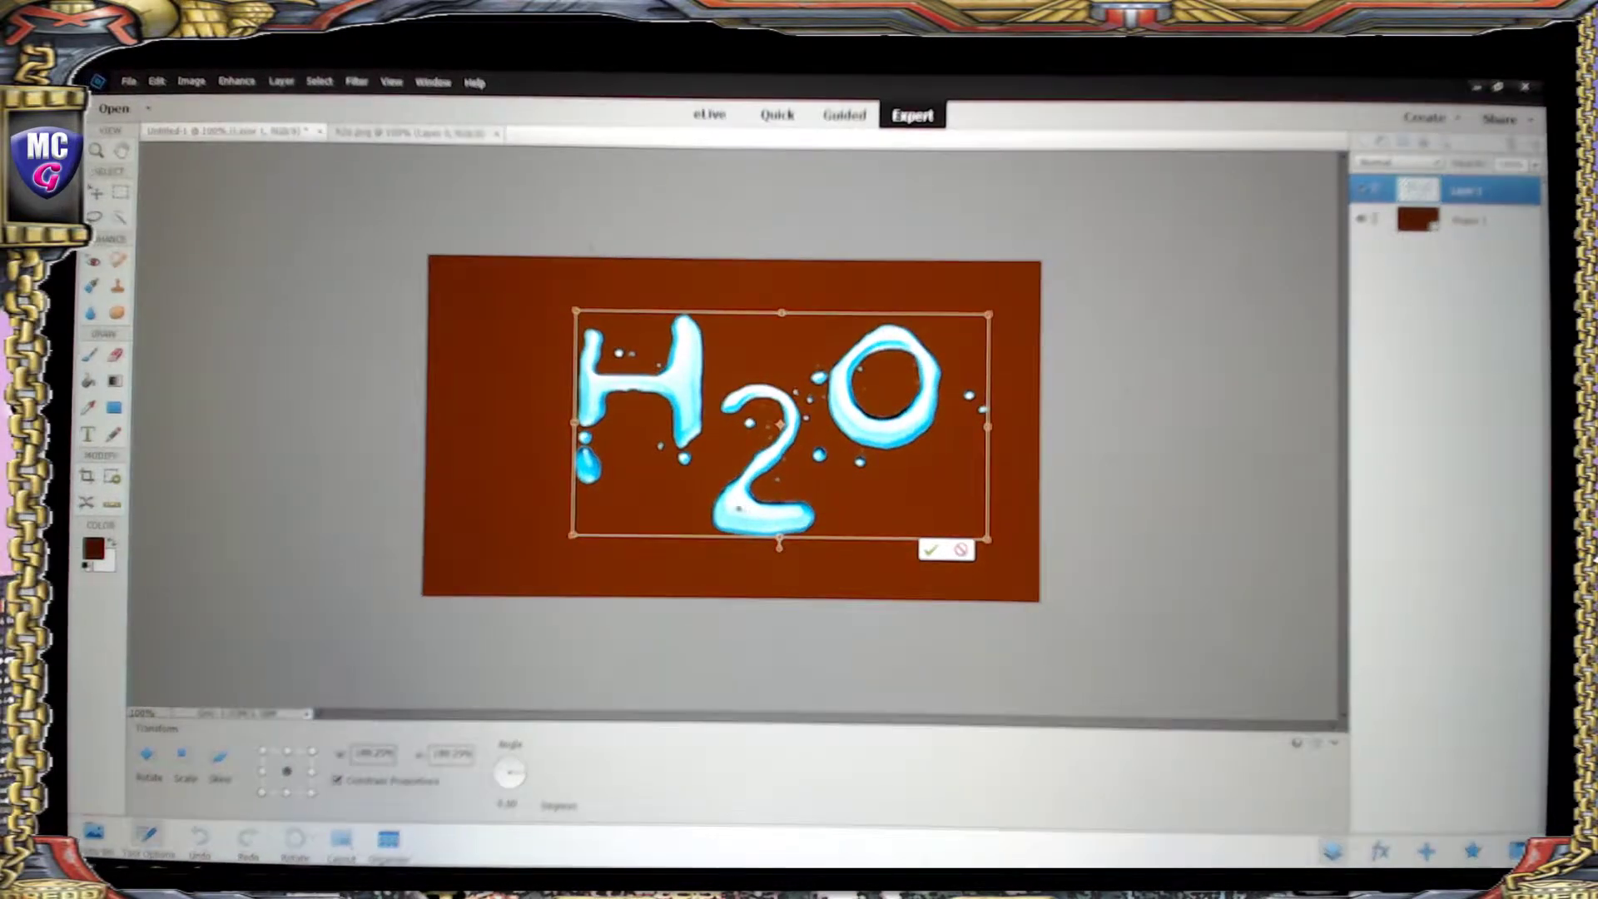
left_click_drag(687, 391, 641, 426)
left_click_drag(526, 342, 485, 326)
left_click_drag(600, 409, 630, 425)
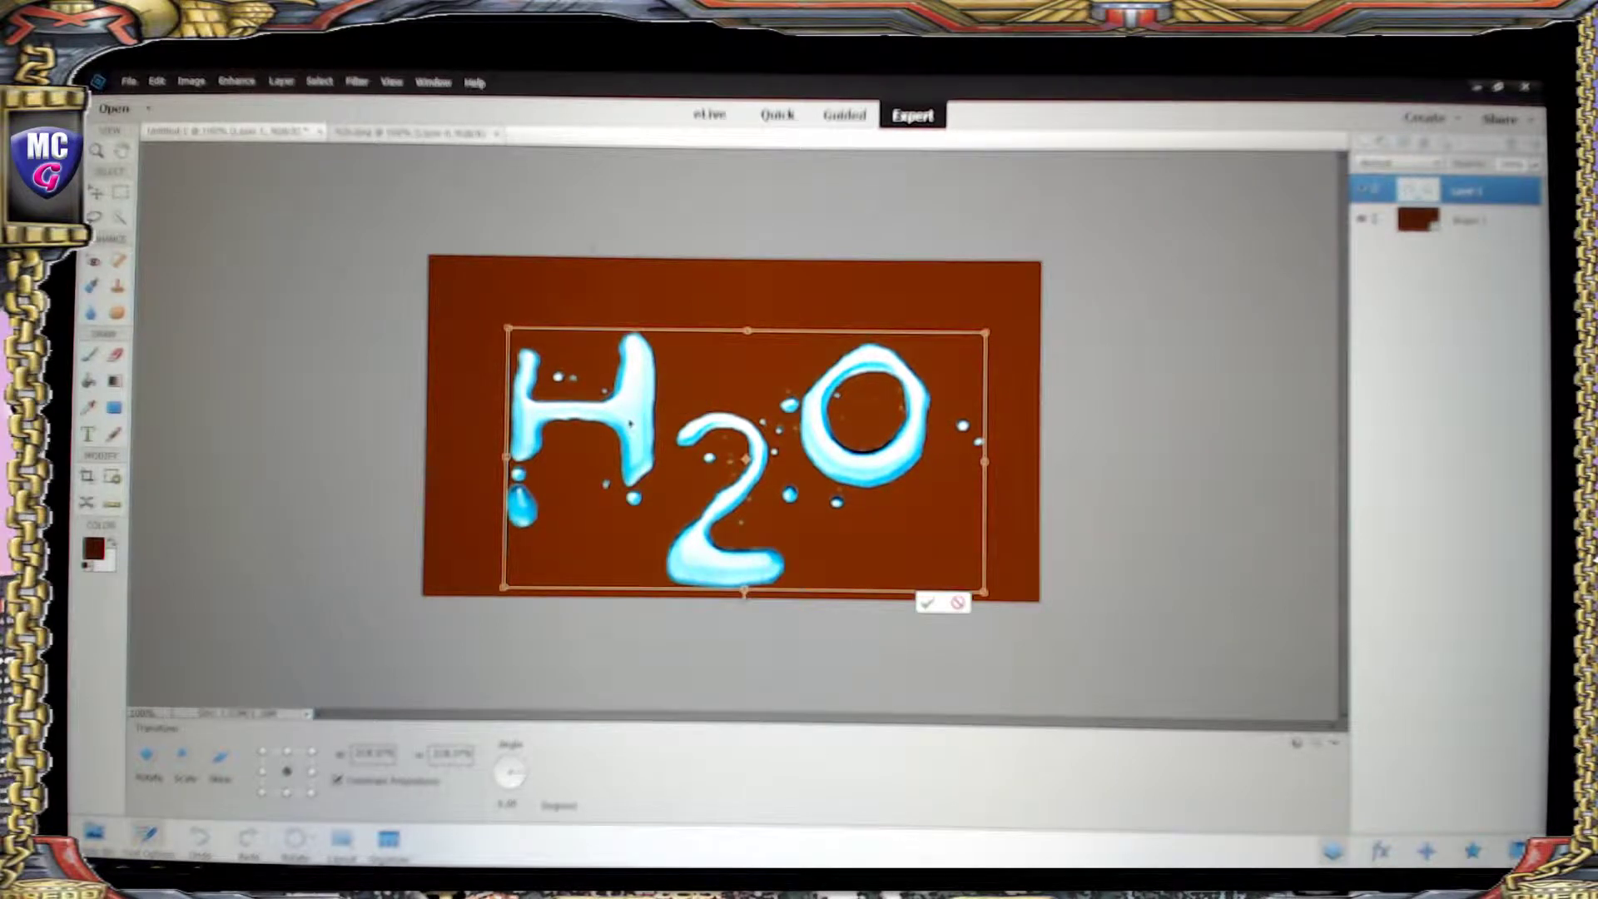
left_click_drag(507, 329, 484, 317)
left_click_drag(979, 329, 992, 318)
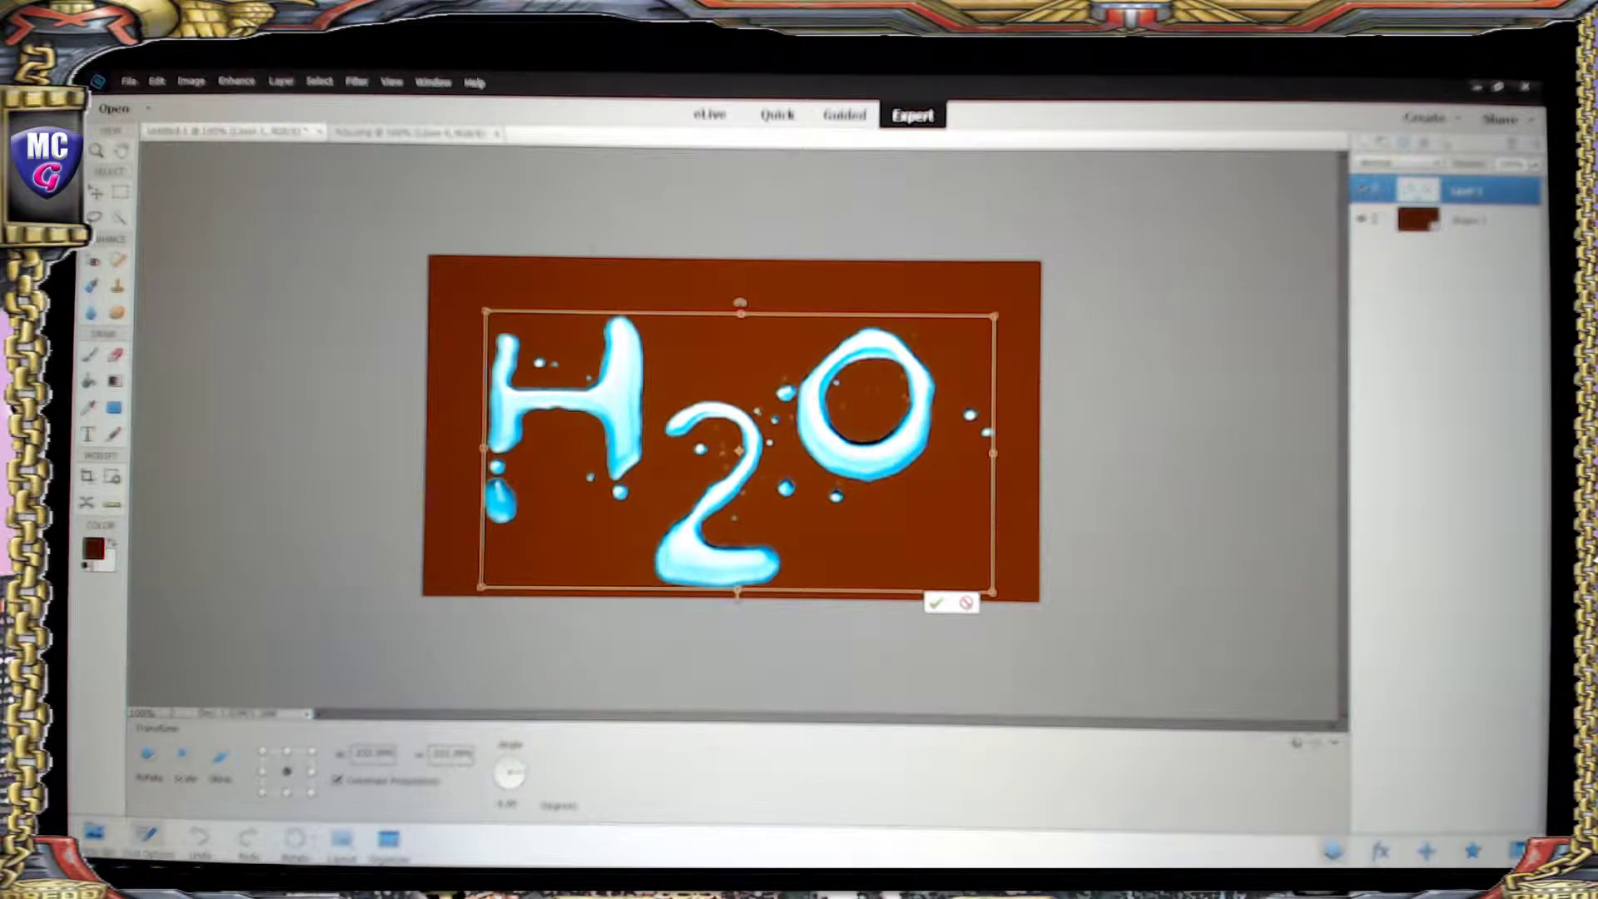
mouse_move(740, 303)
left_mouse_down()
mouse_move(713, 297)
mouse_move(762, 306)
mouse_move(740, 305)
left_mouse_up()
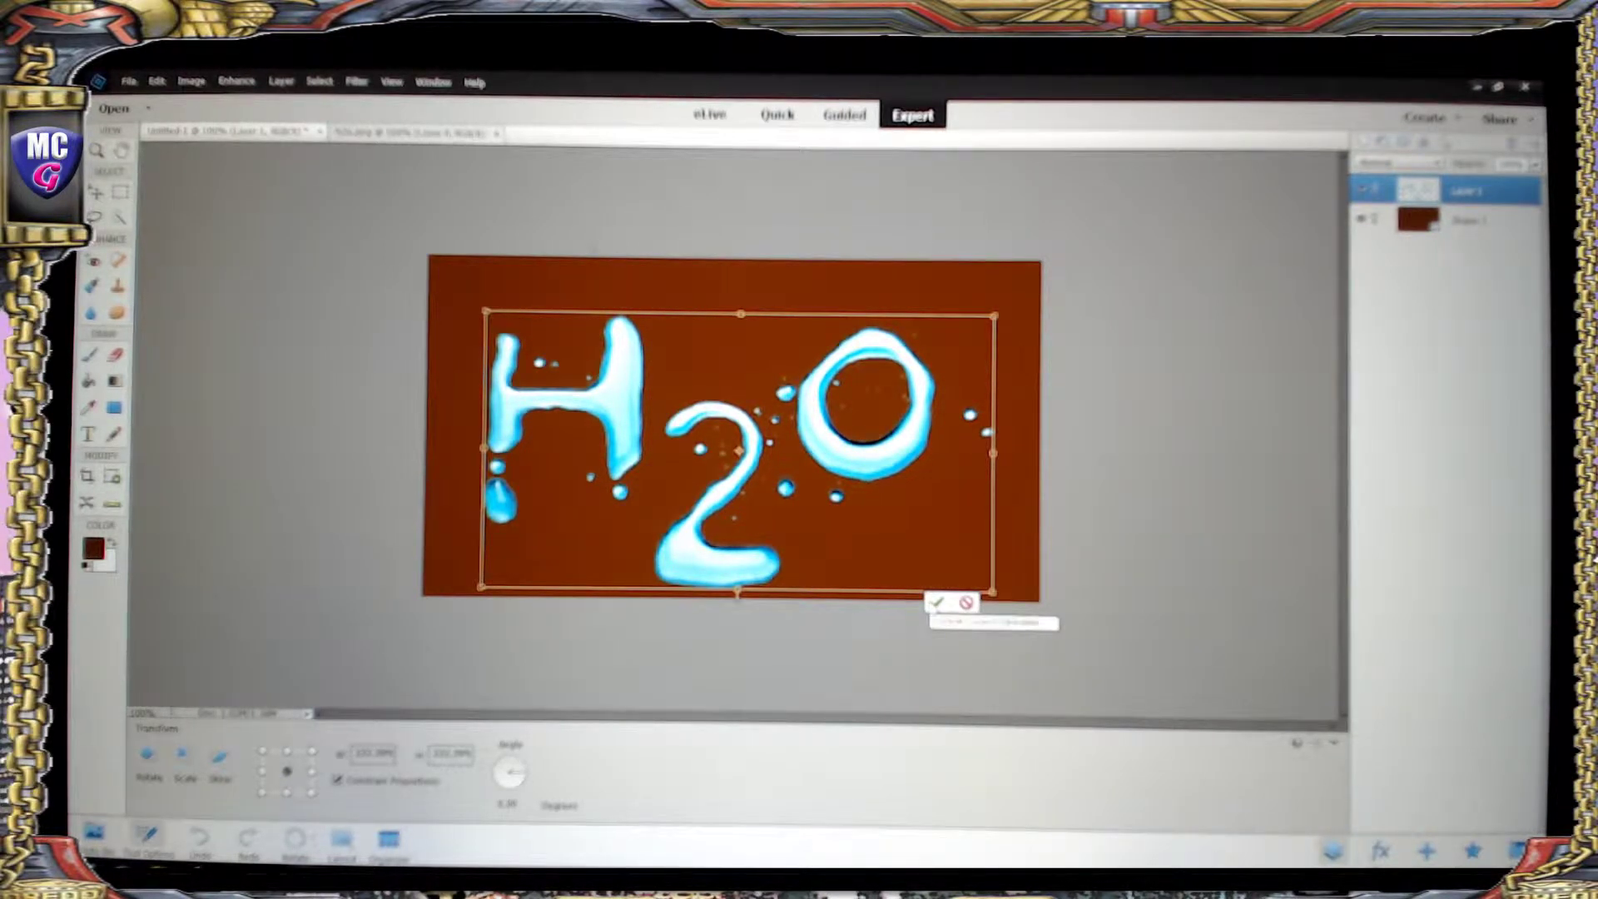
left_click(936, 601)
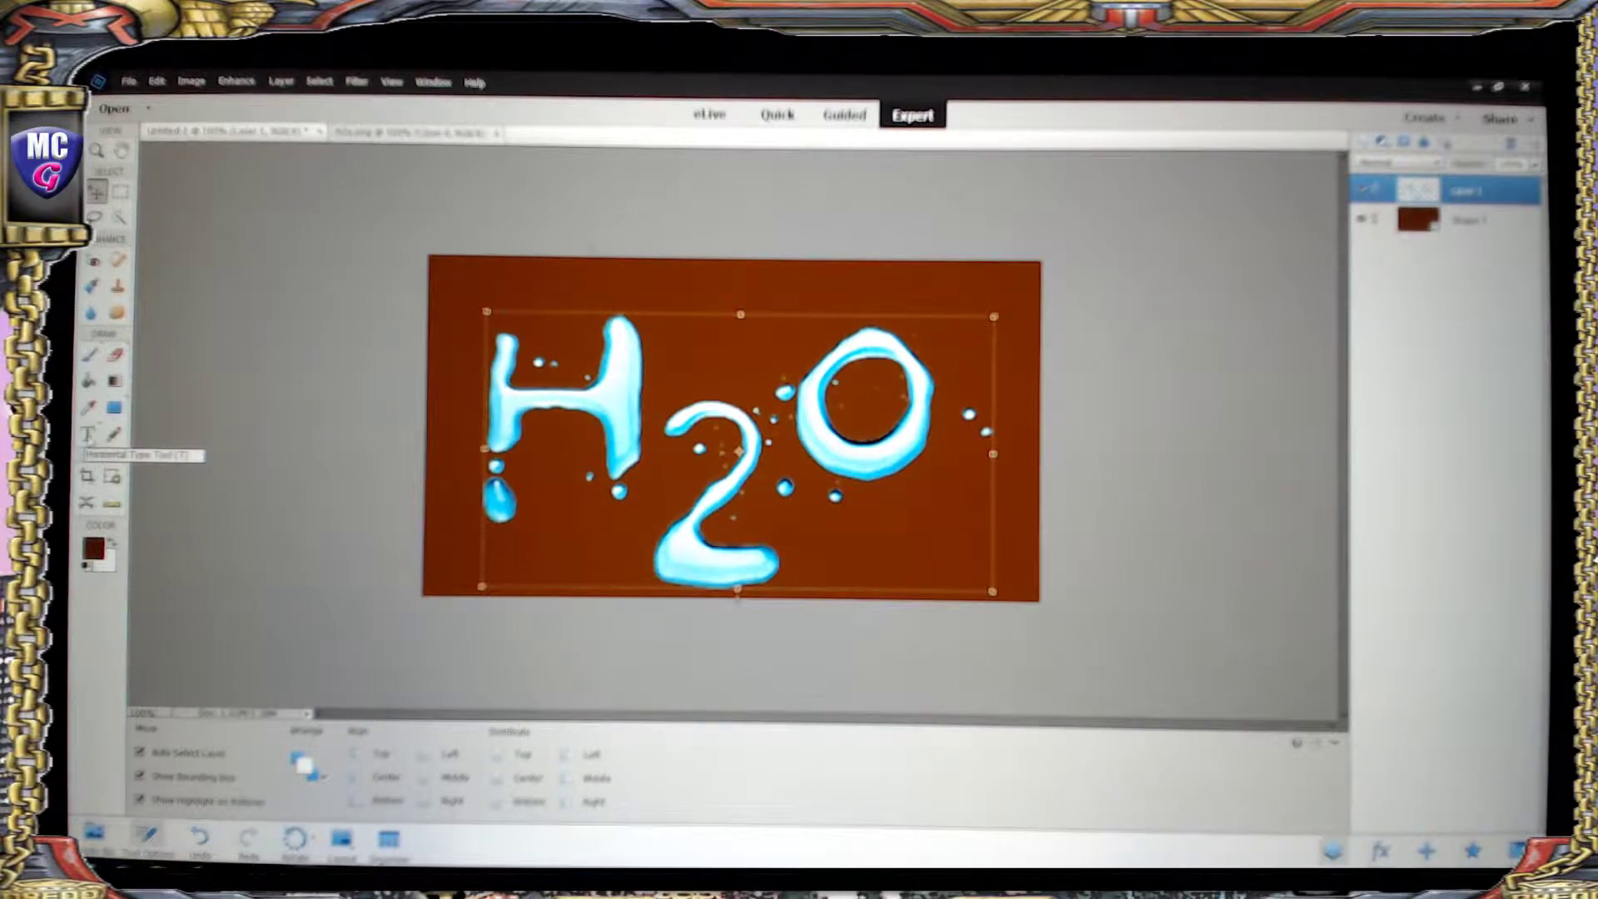
- Activate the Horizontal Type tool and set its text color to the pale yellow swatch
left_click(88, 435)
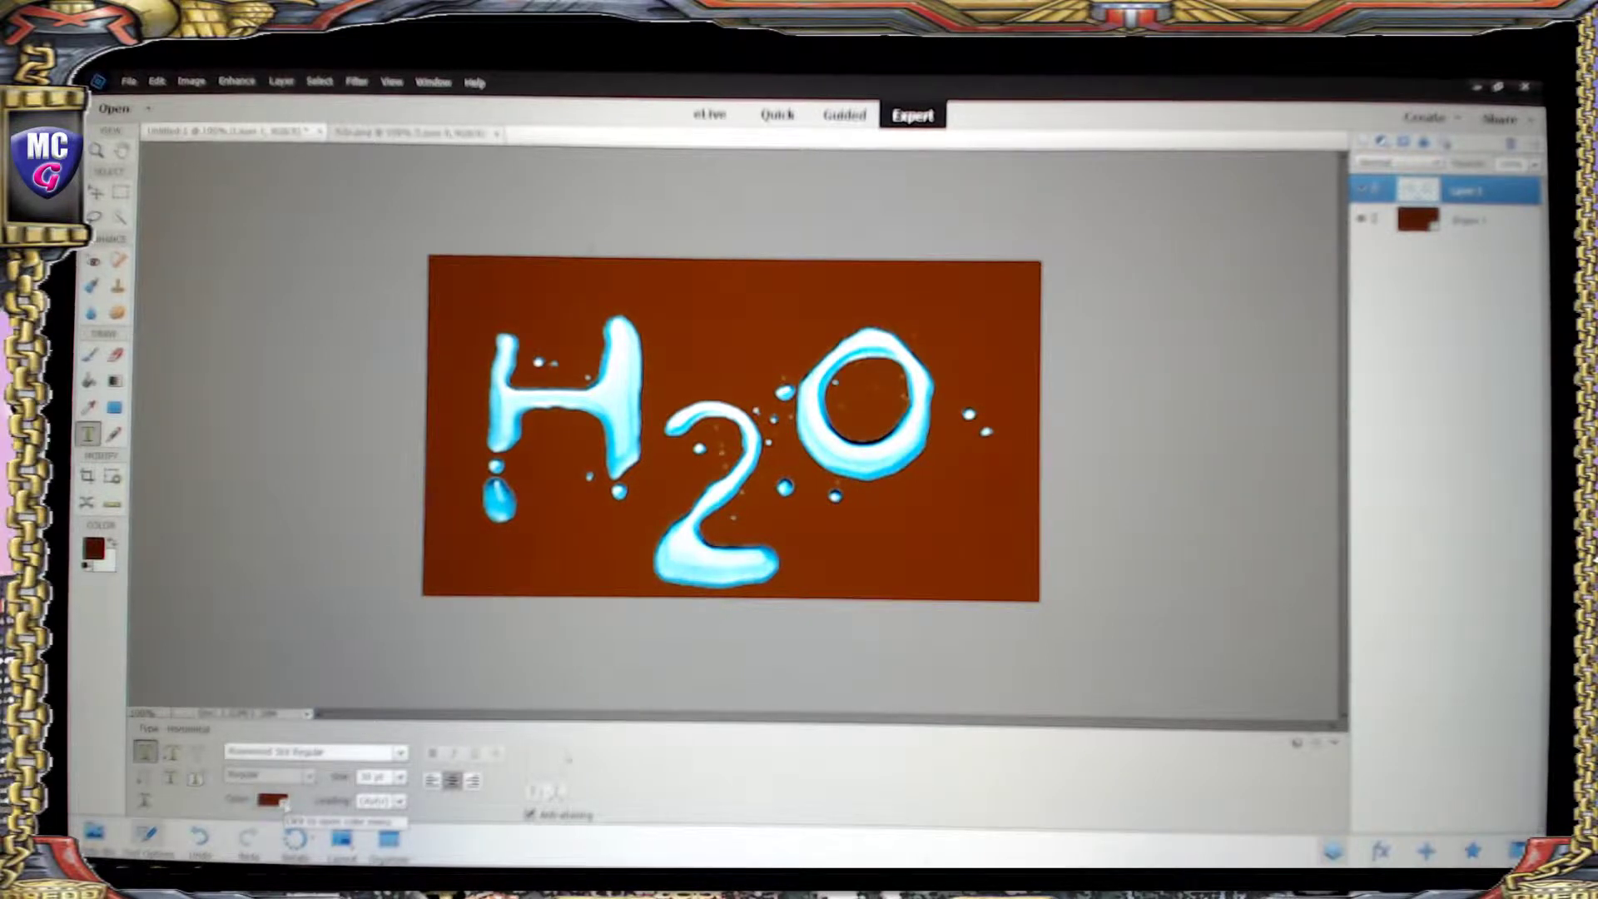
left_click(285, 804)
scroll(313, 722, "up", 5)
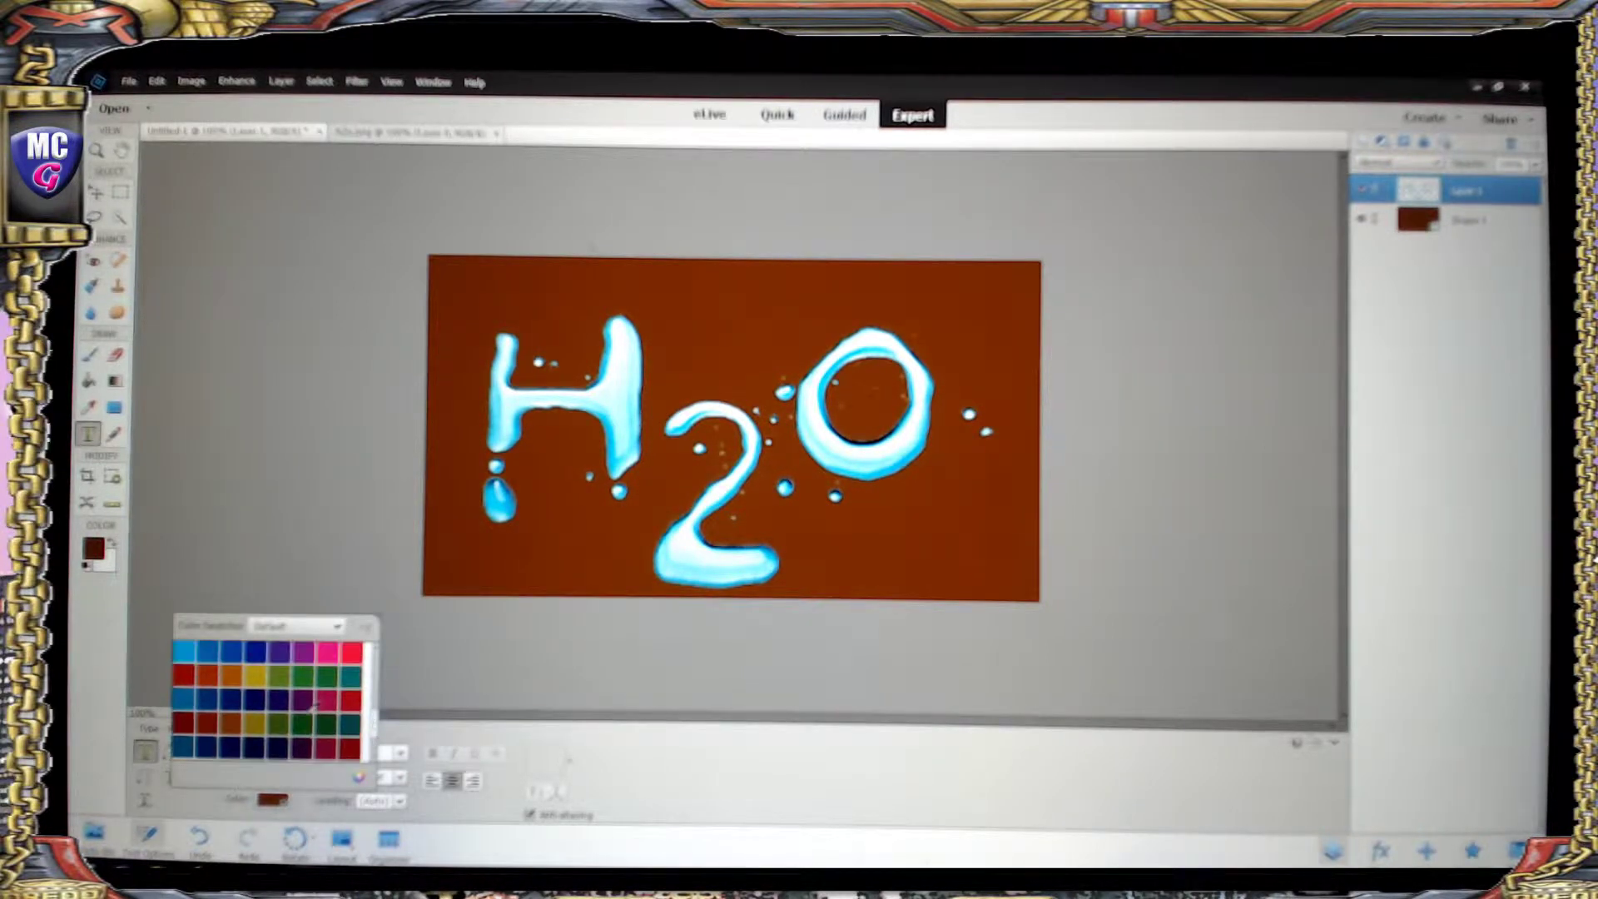
scroll(313, 704, "up", 4)
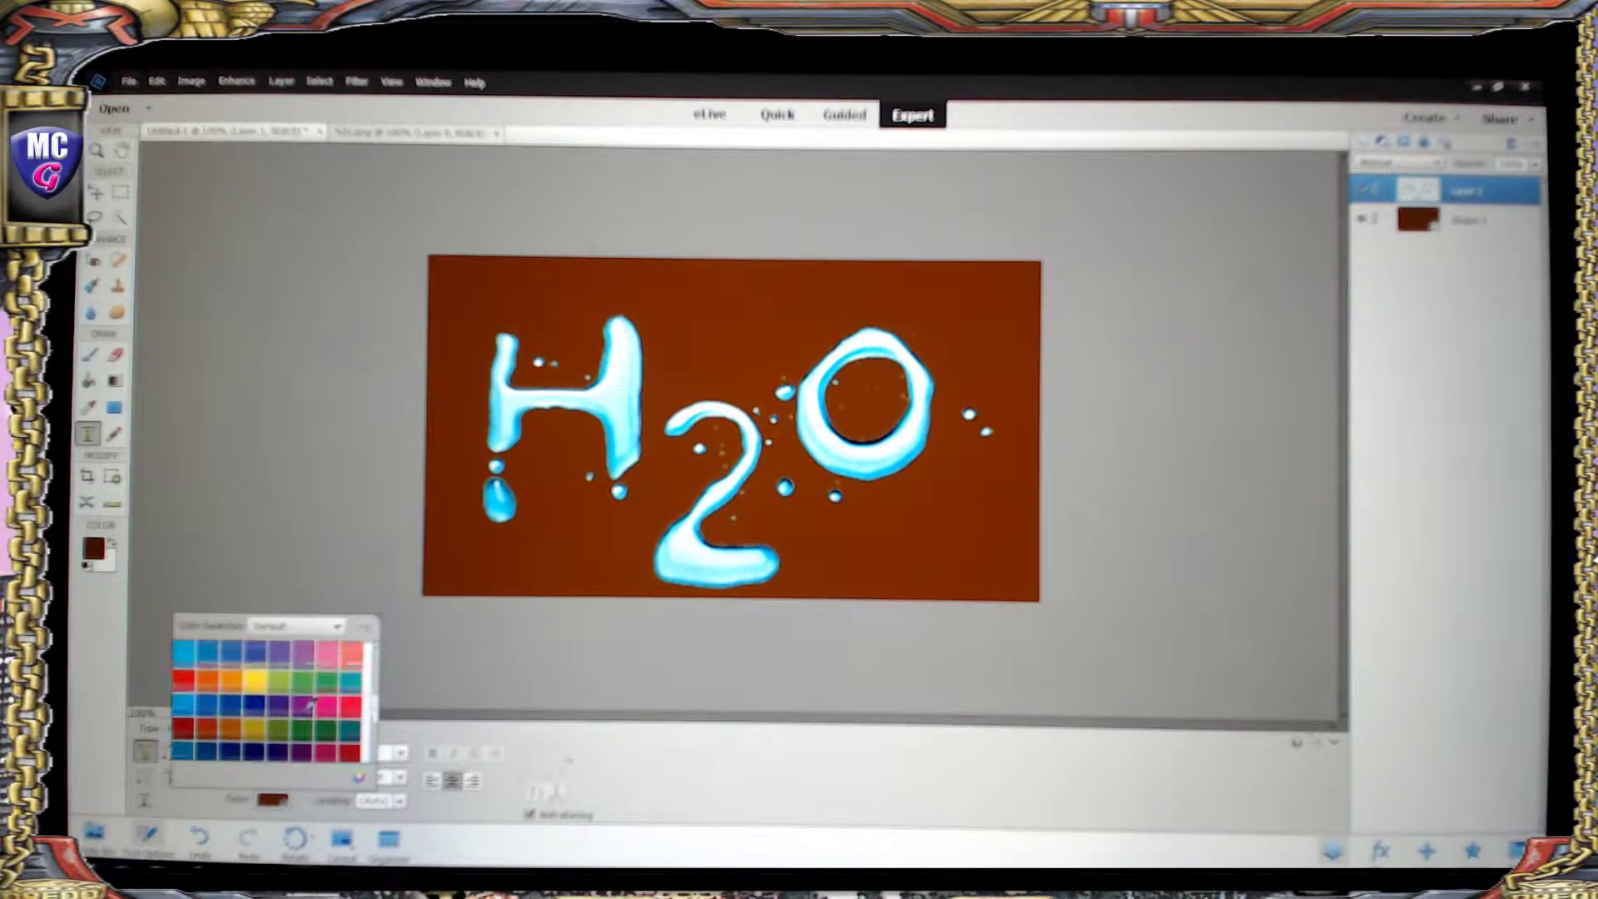
scroll(311, 701, "up", 3)
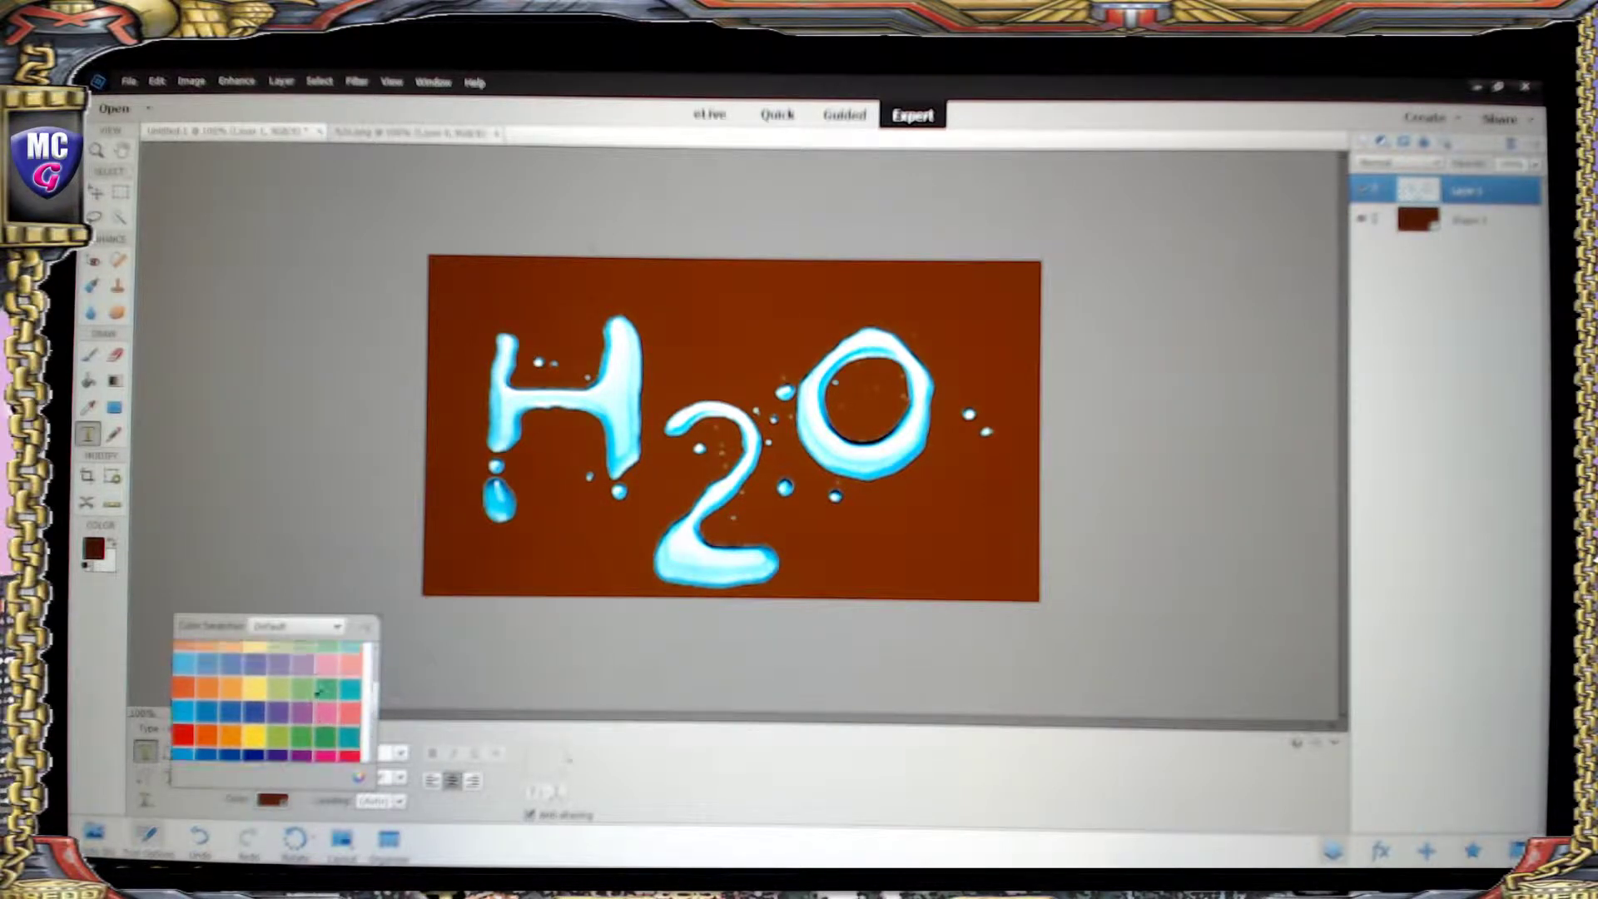
left_click(257, 681)
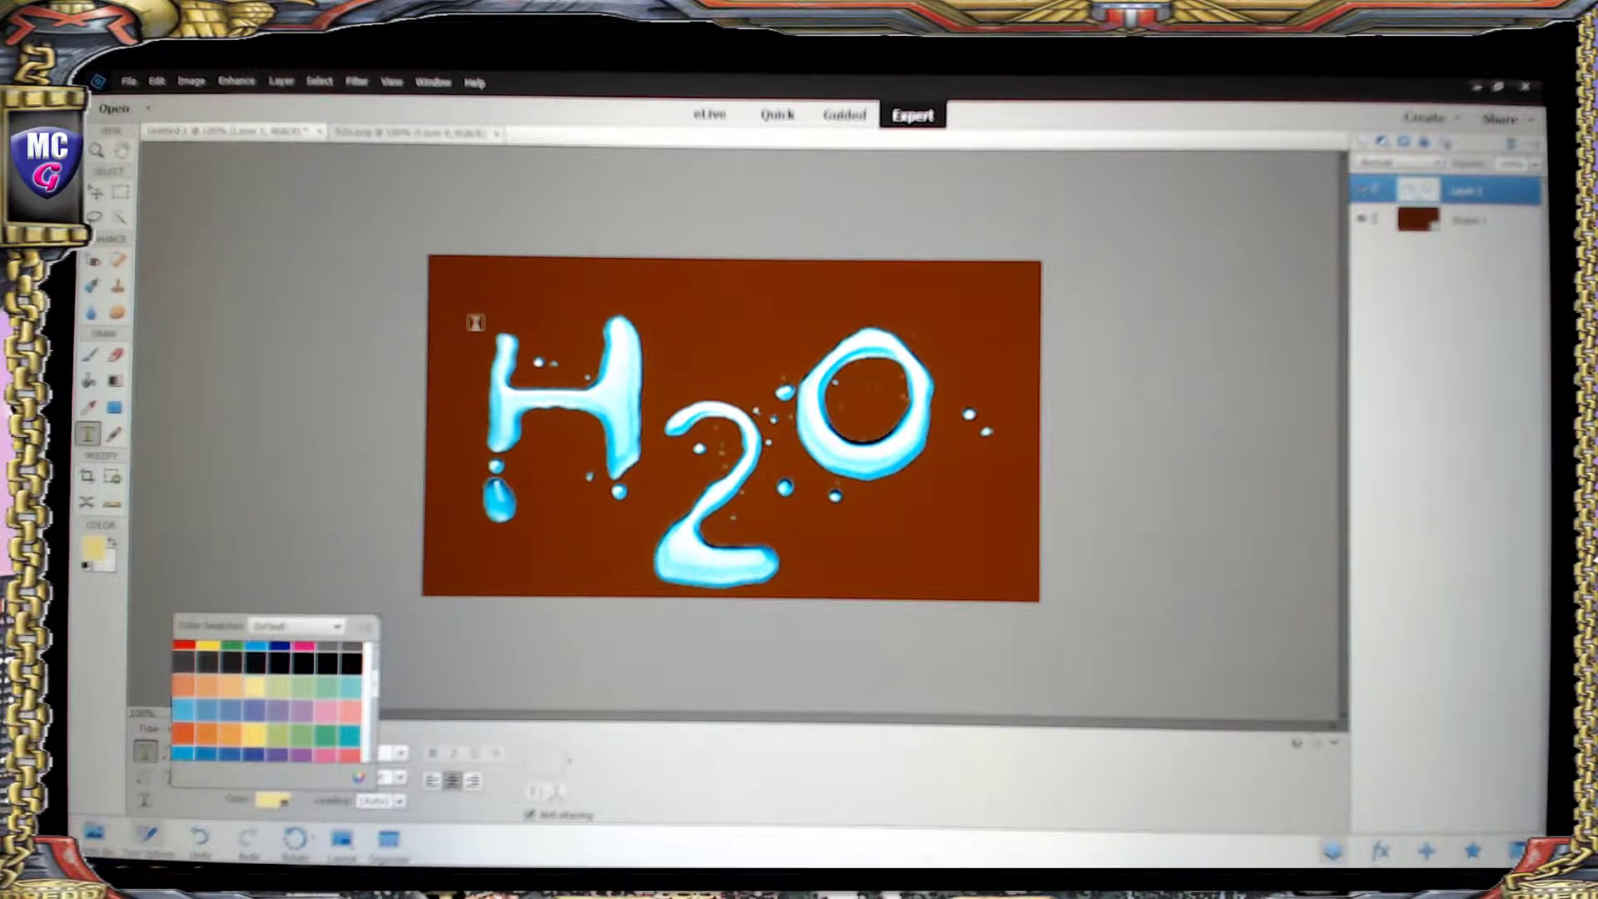
- Add the text RECYCLEDDDD near the upper-left corner of the brown rectangle and commit it
left_click(475, 322)
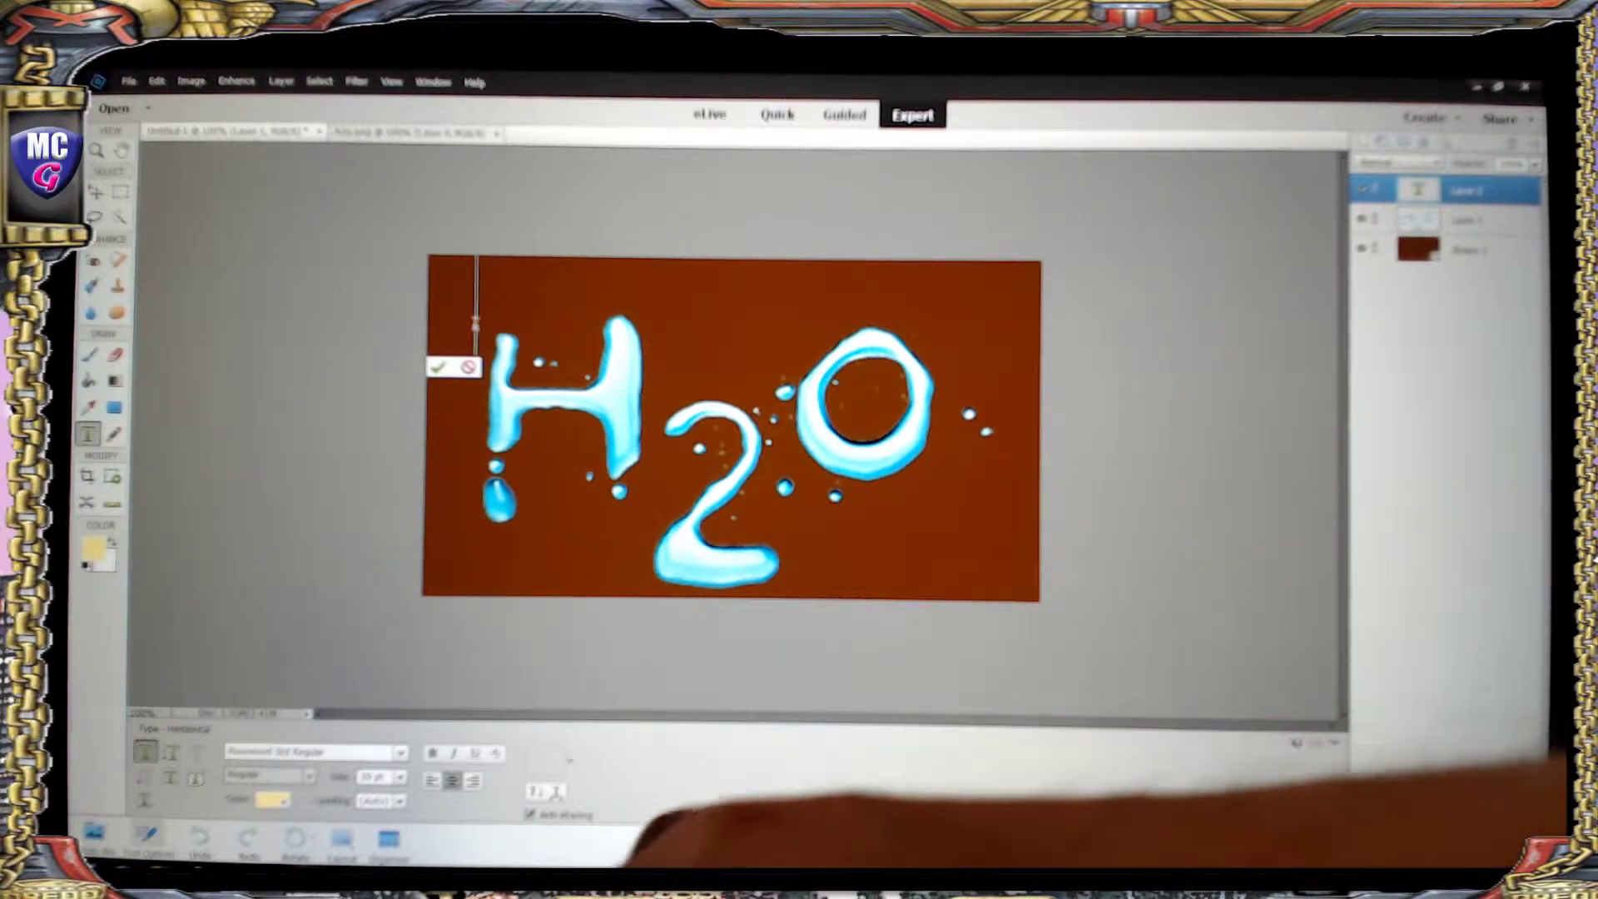
type("REC")
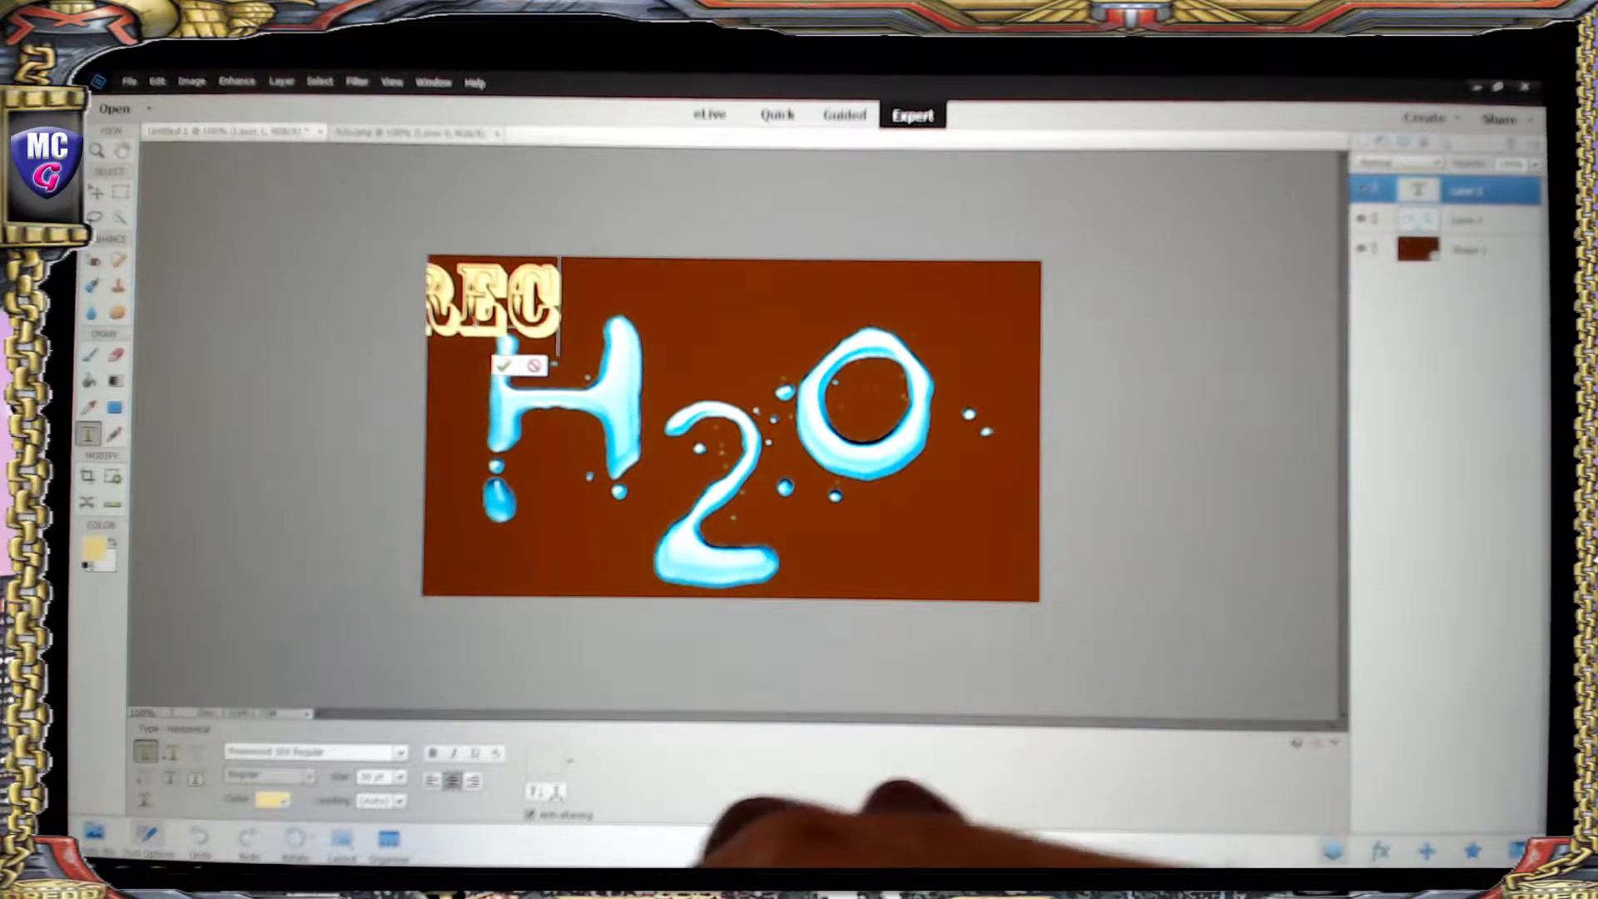
type("YCLE")
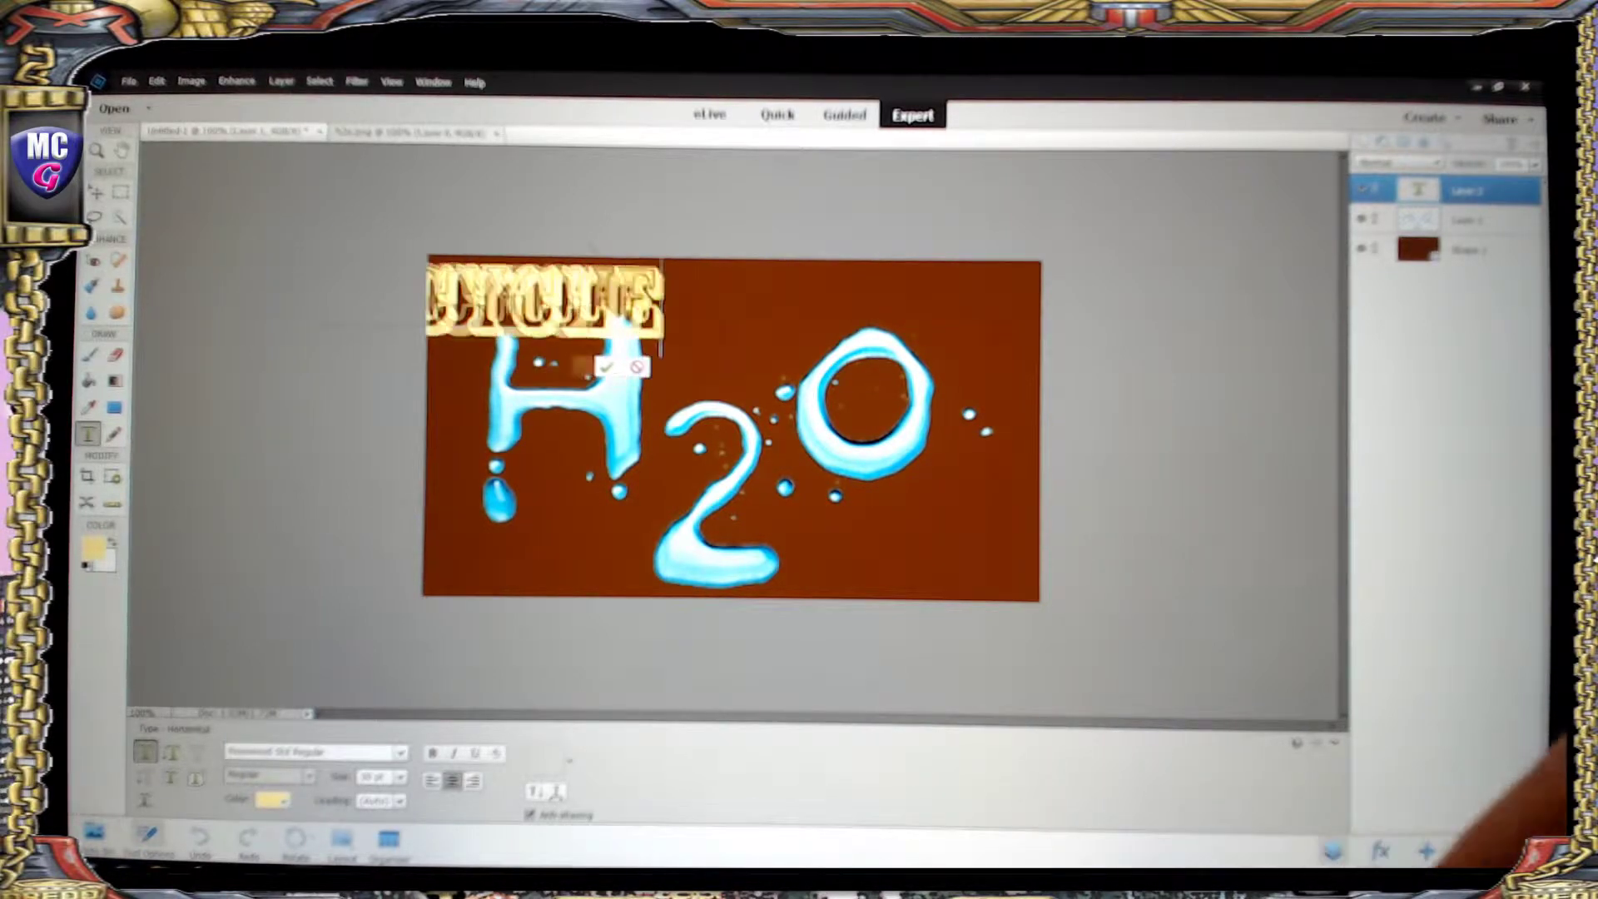
type("DDDD")
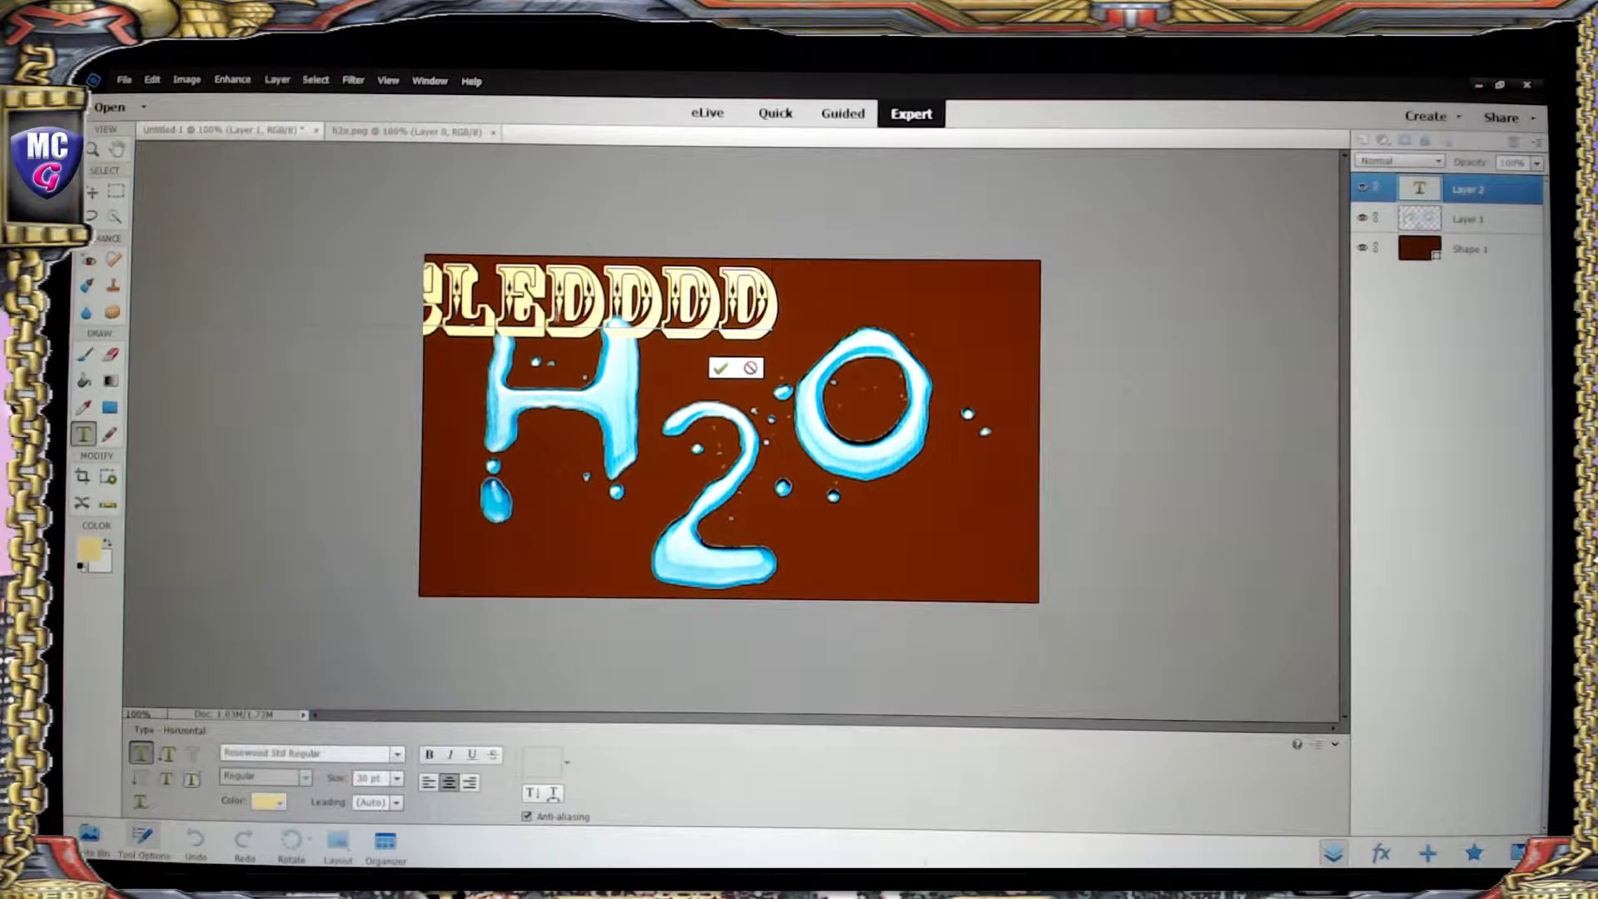
left_click(721, 368)
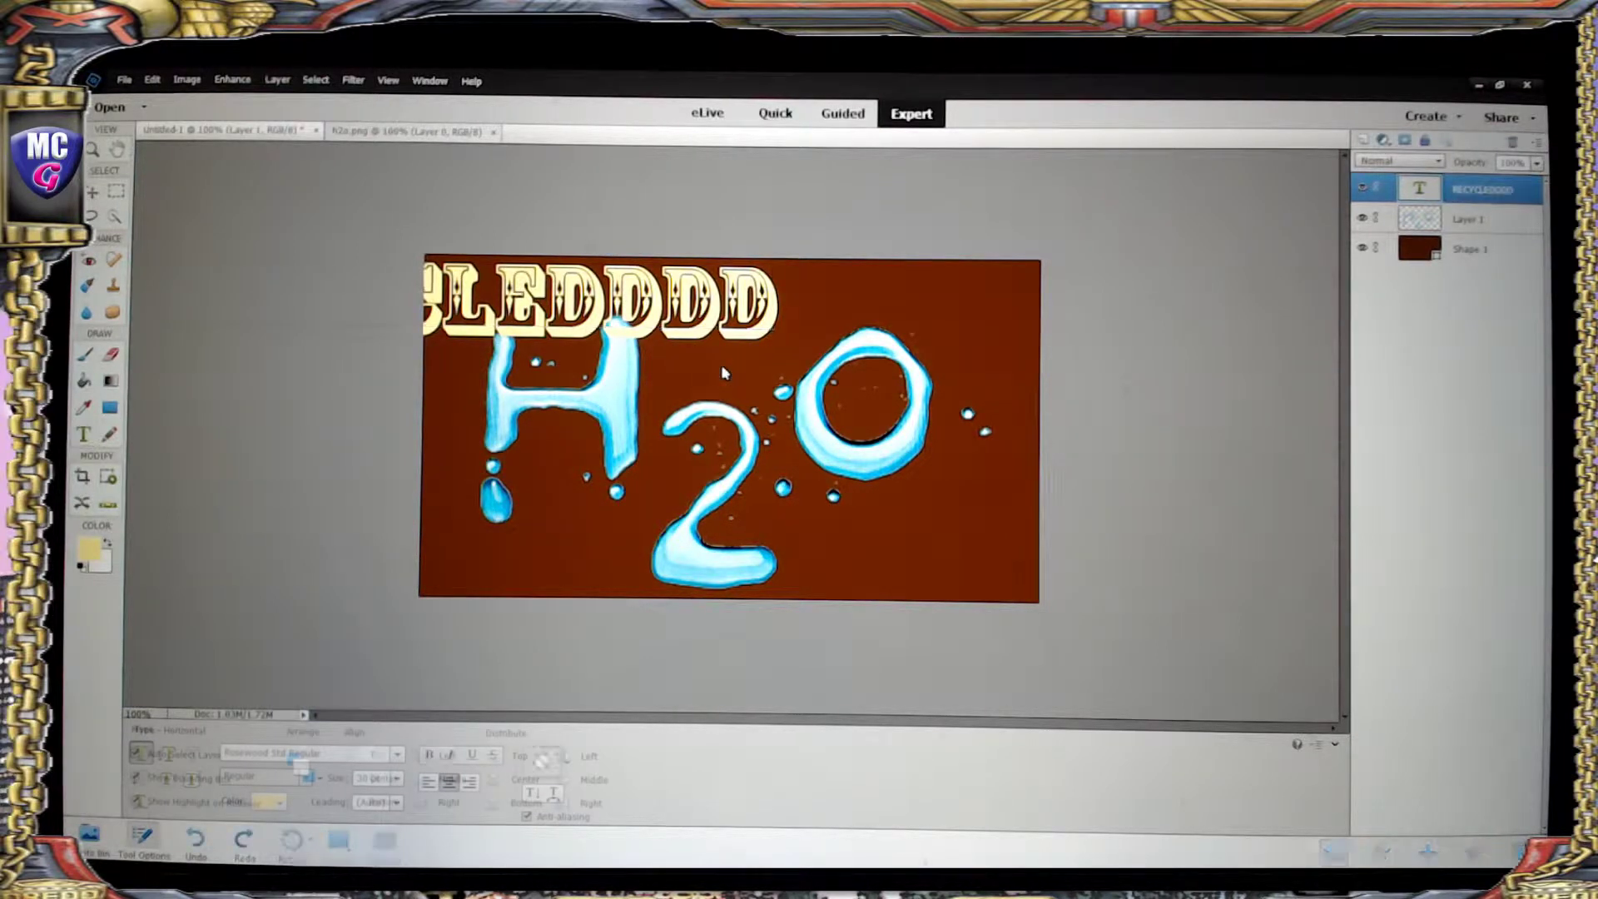
- Move the text across the upper part of the brown rectangle and delete its surplus letters so it reads RECYCLED
left_click_drag(563, 323, 807, 337)
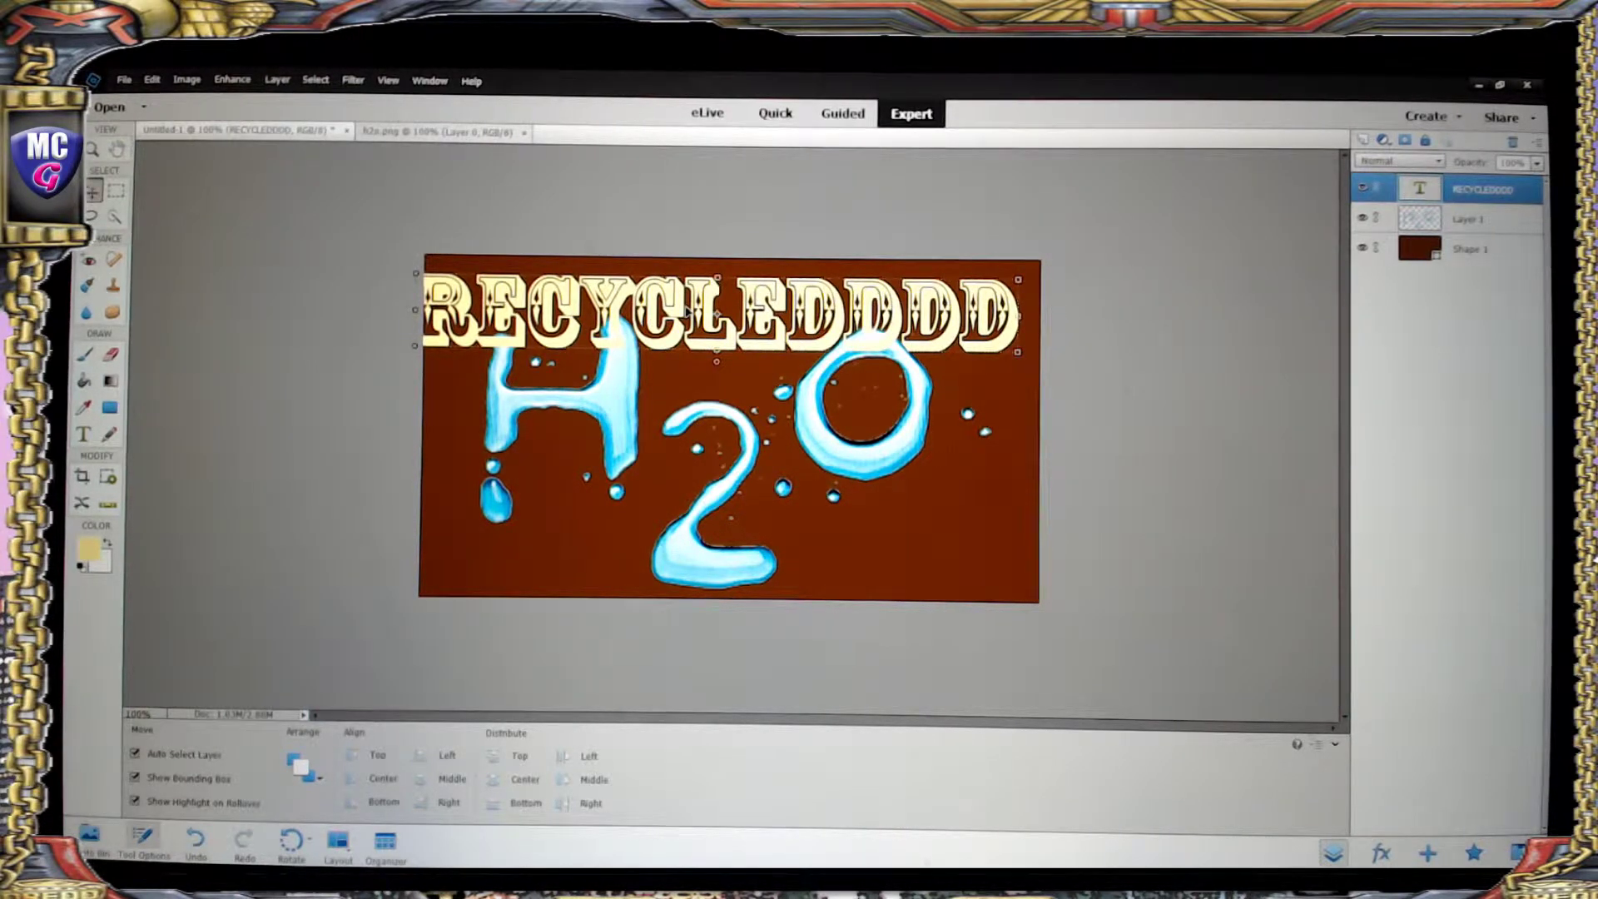
double_click(735, 318)
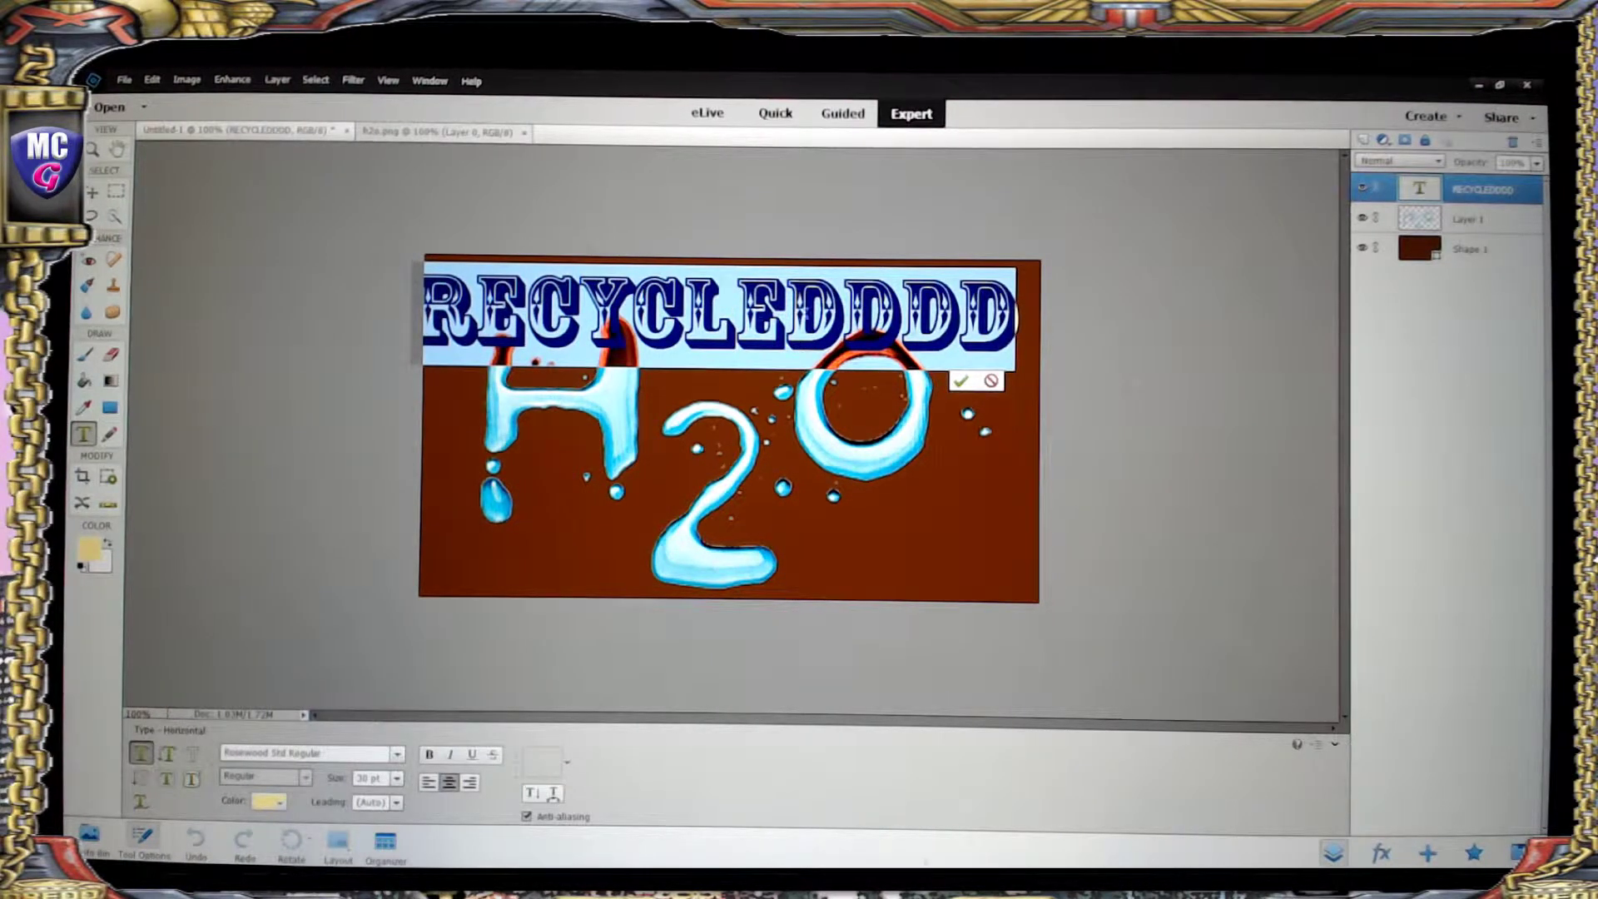
left_click(846, 317)
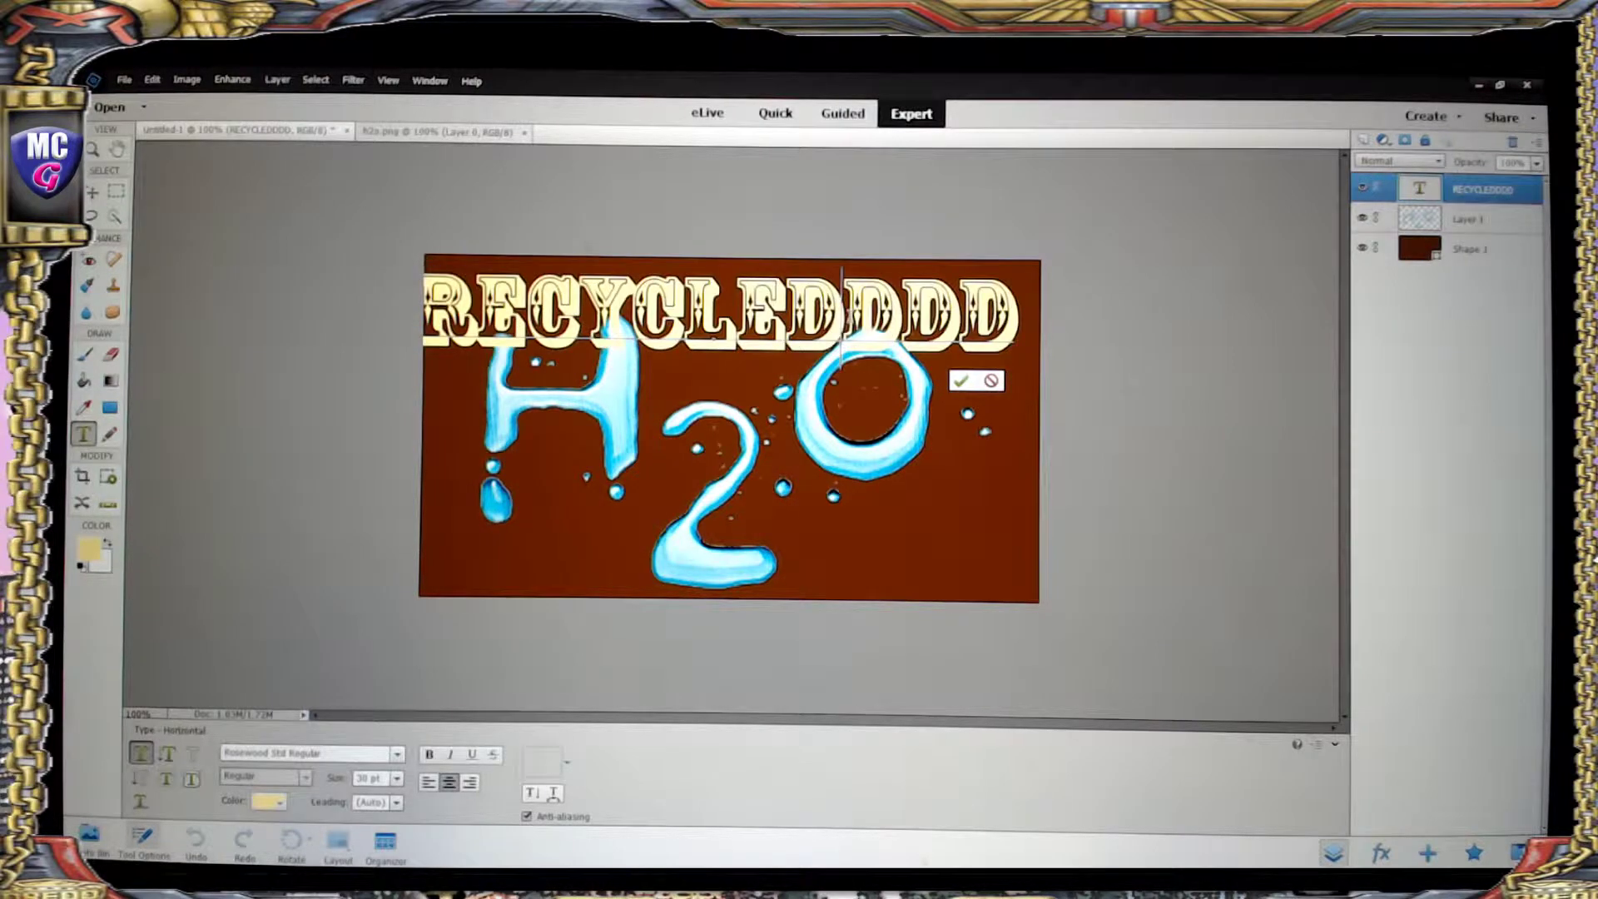
key("Delete")
key("Delete")
key("Delete")
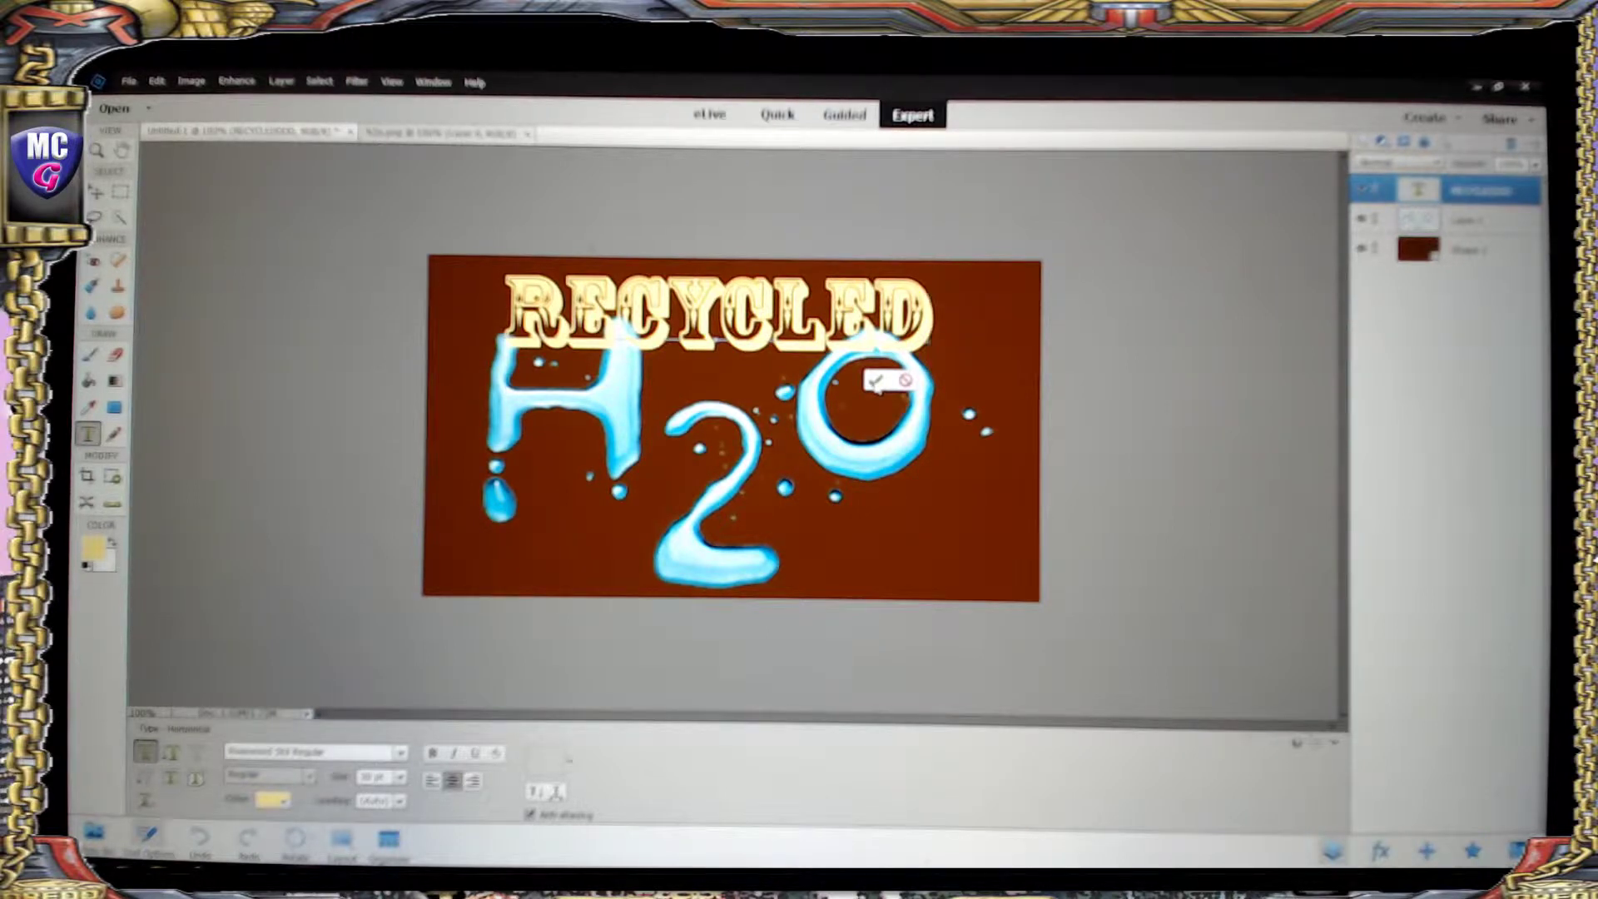
left_click(874, 381)
- Examine the font, size and color options available for the RECYCLED text
key("v")
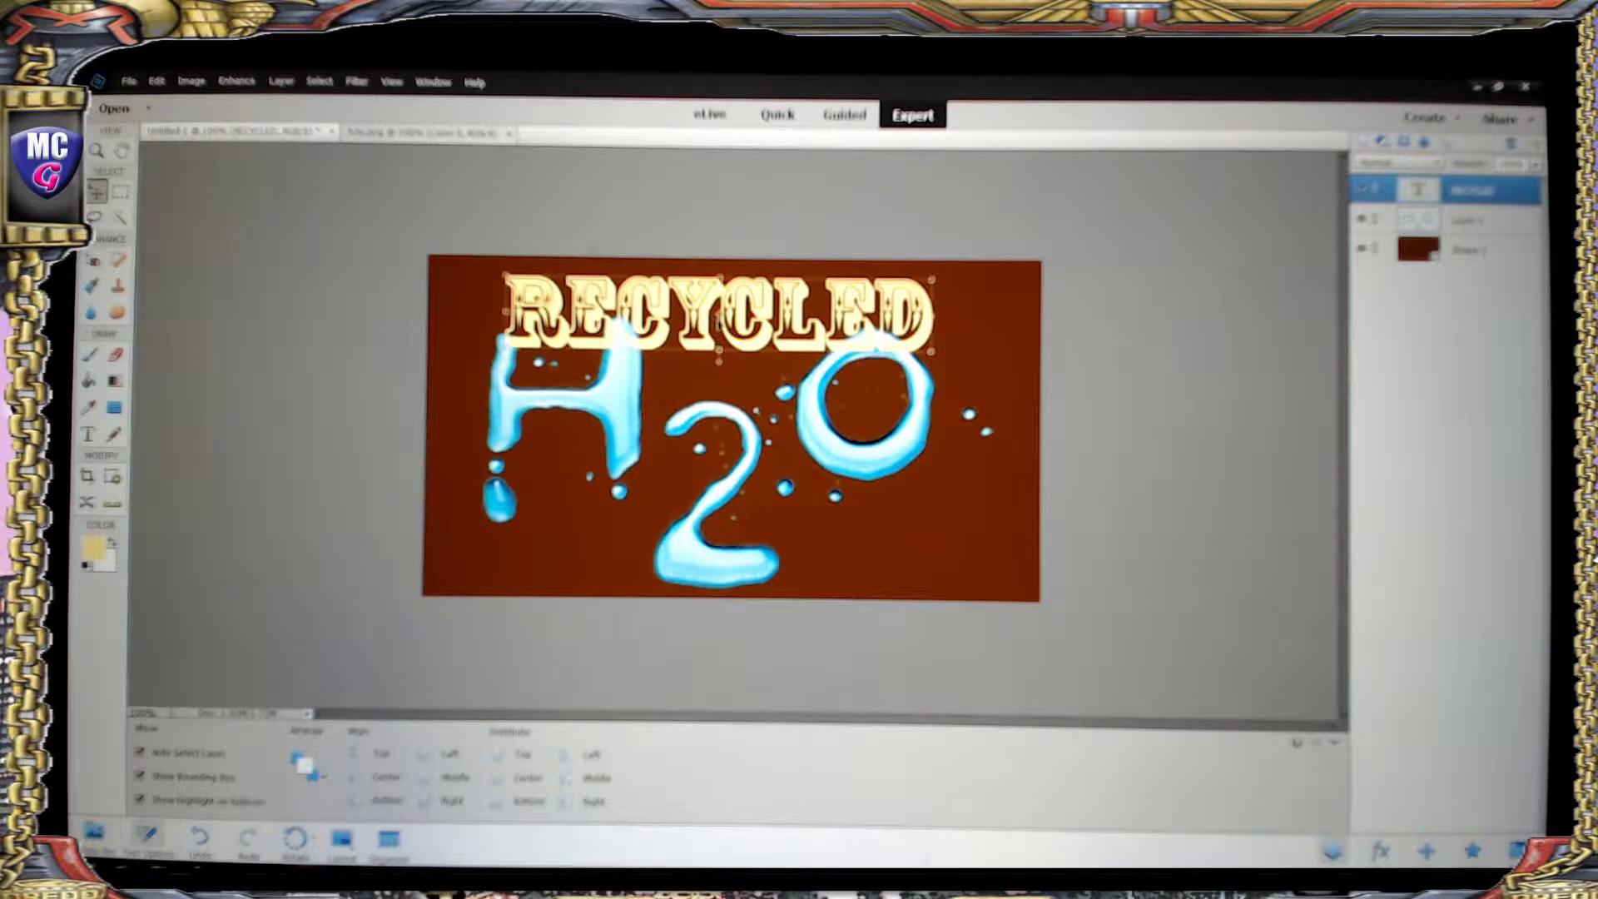
double_click(507, 312)
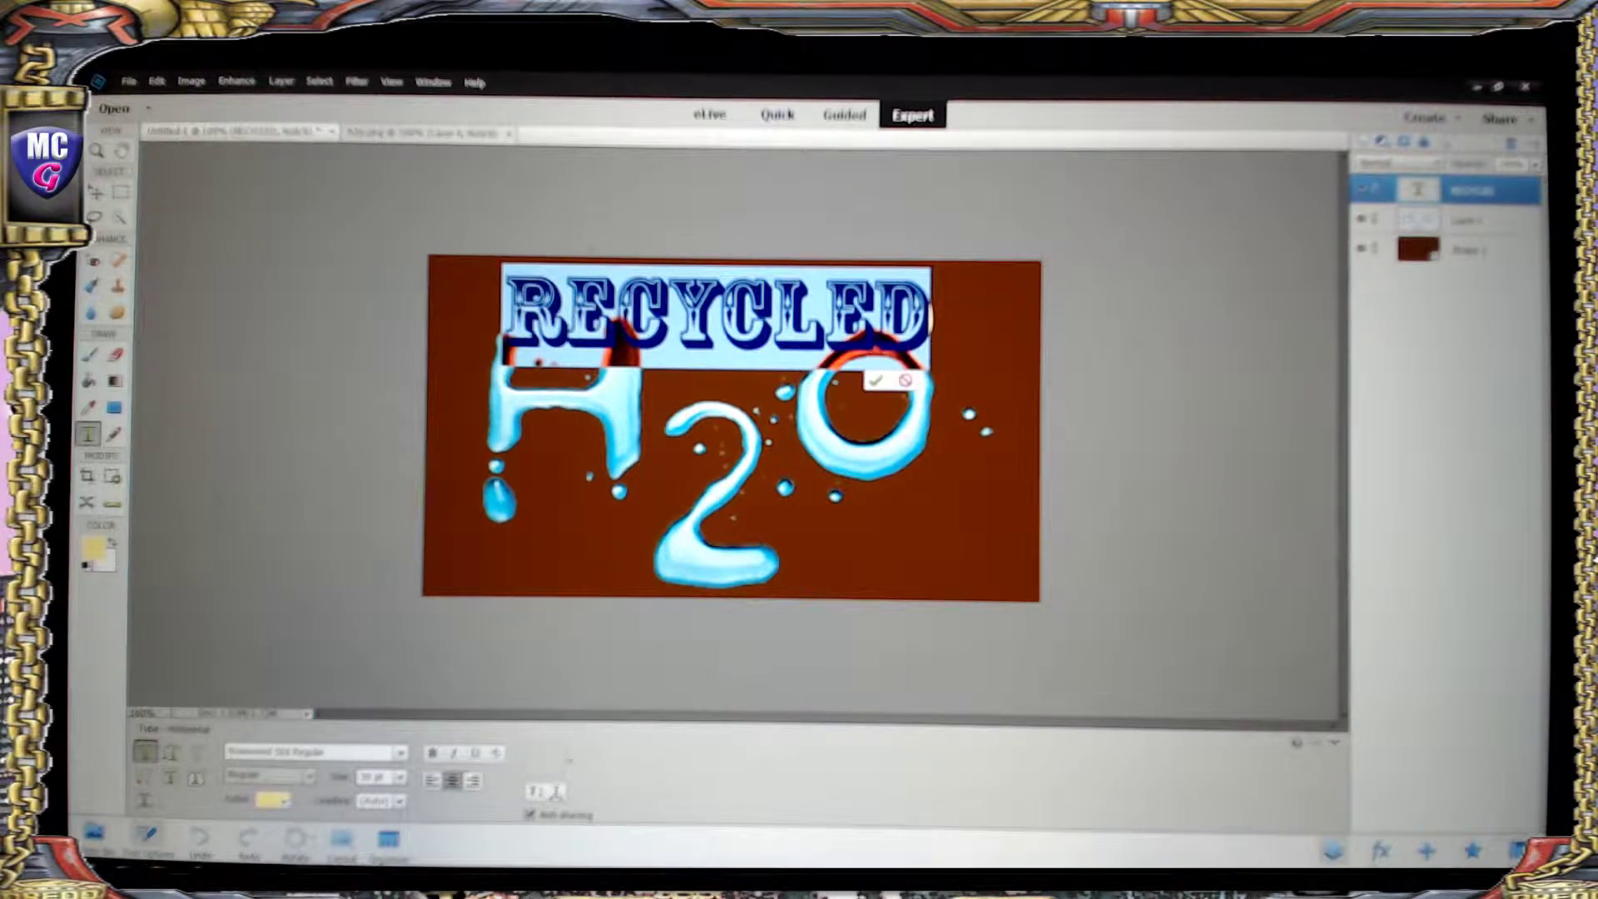
left_click(401, 752)
left_click(401, 752)
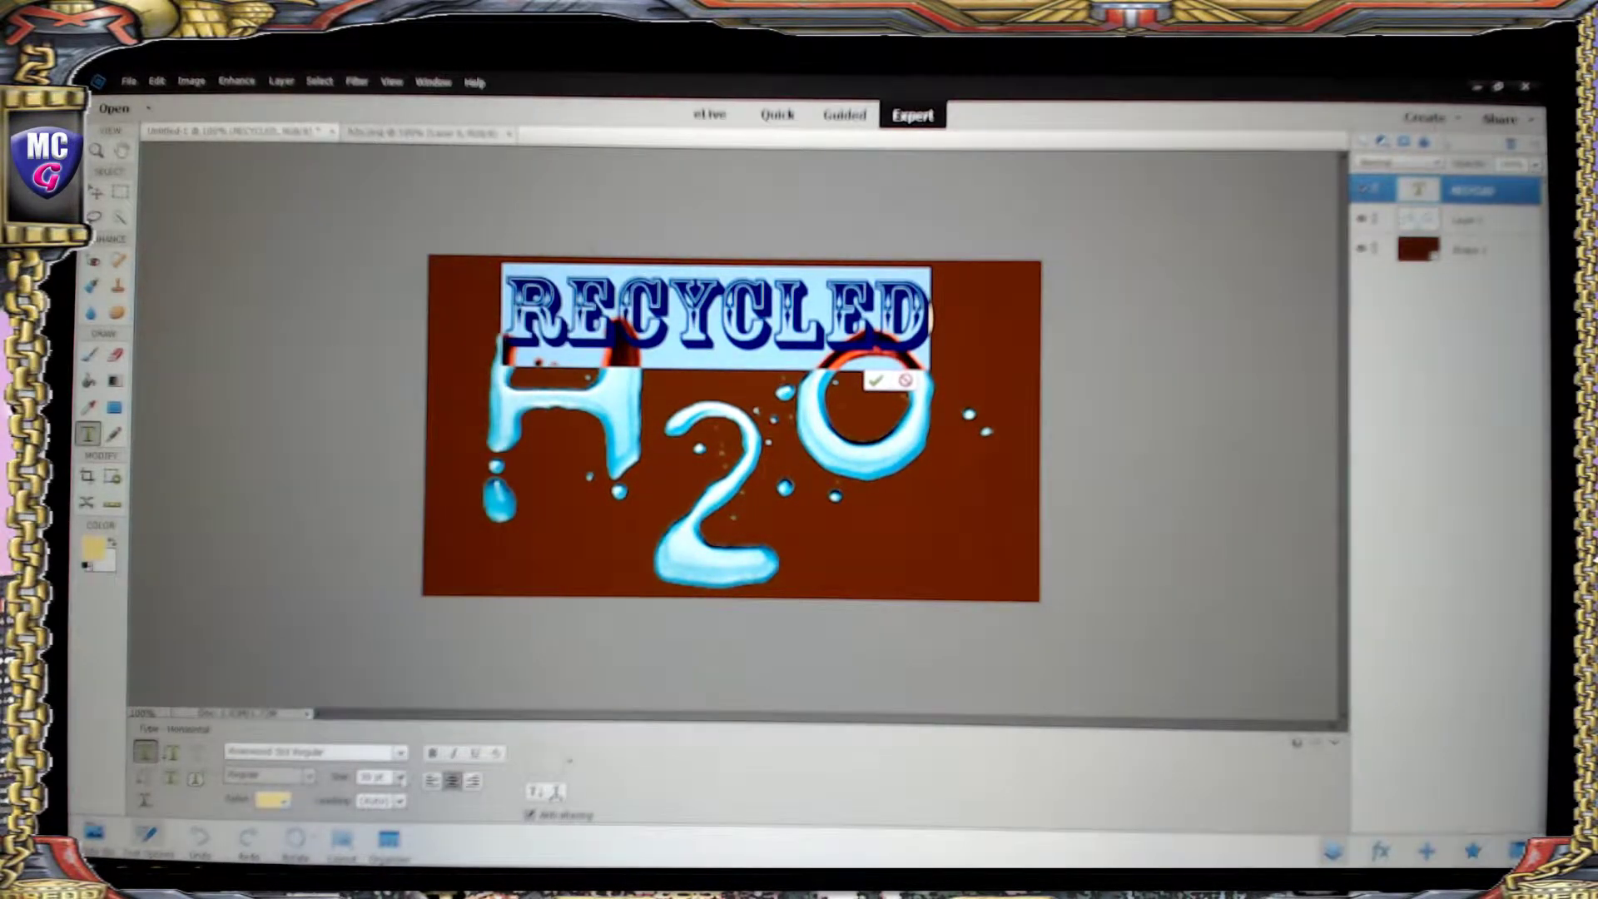
left_click(401, 778)
left_click(402, 779)
left_click(288, 803)
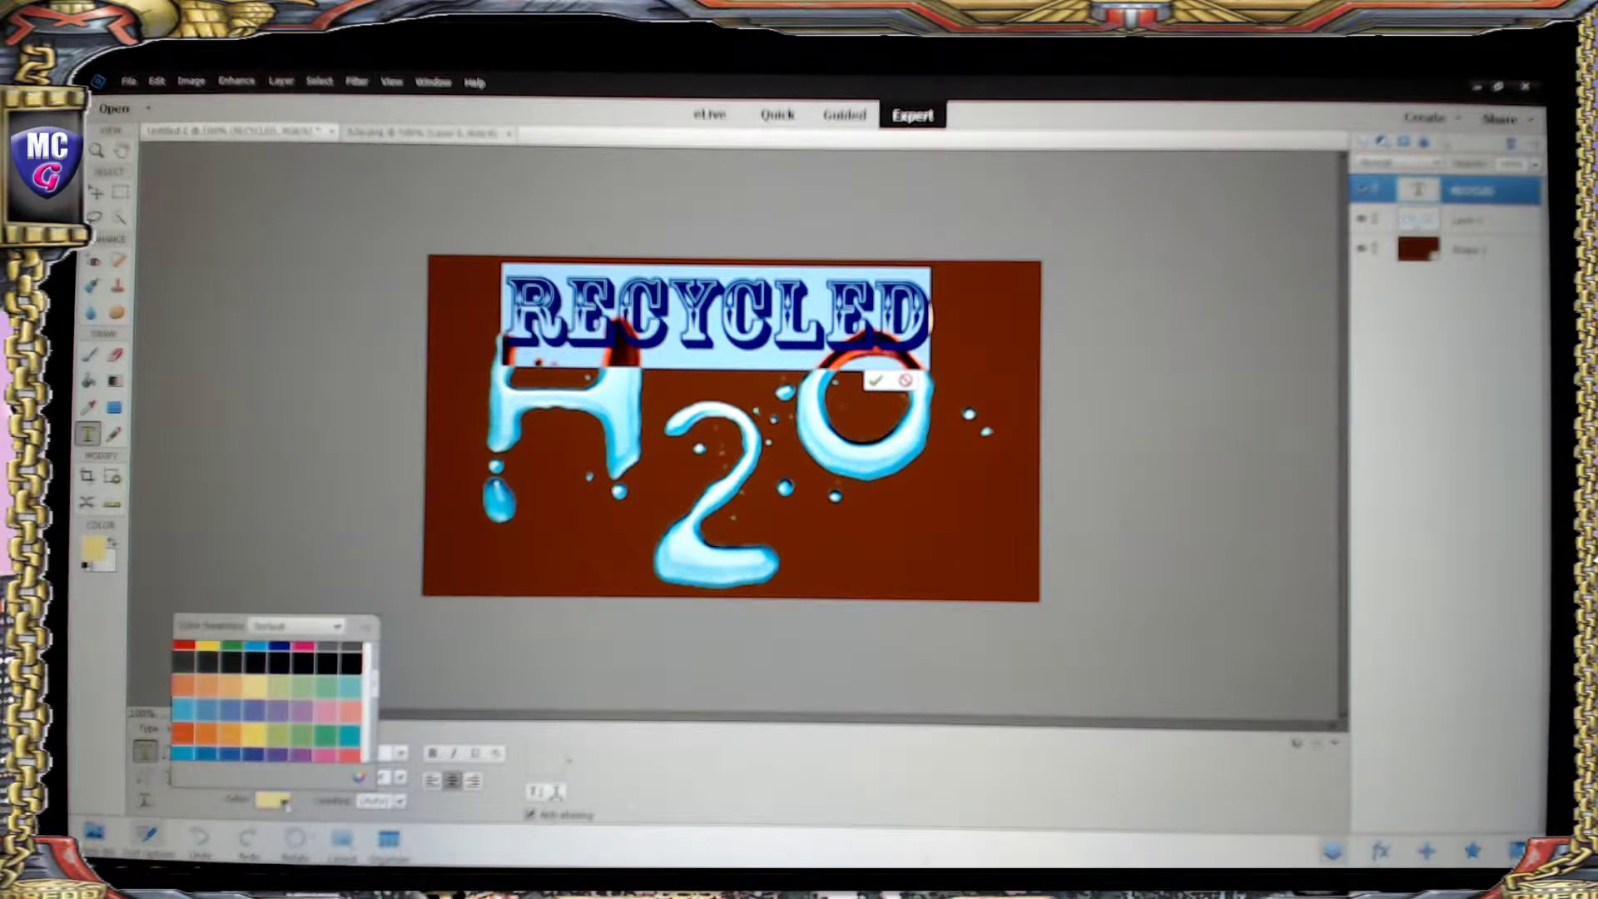
left_click(288, 804)
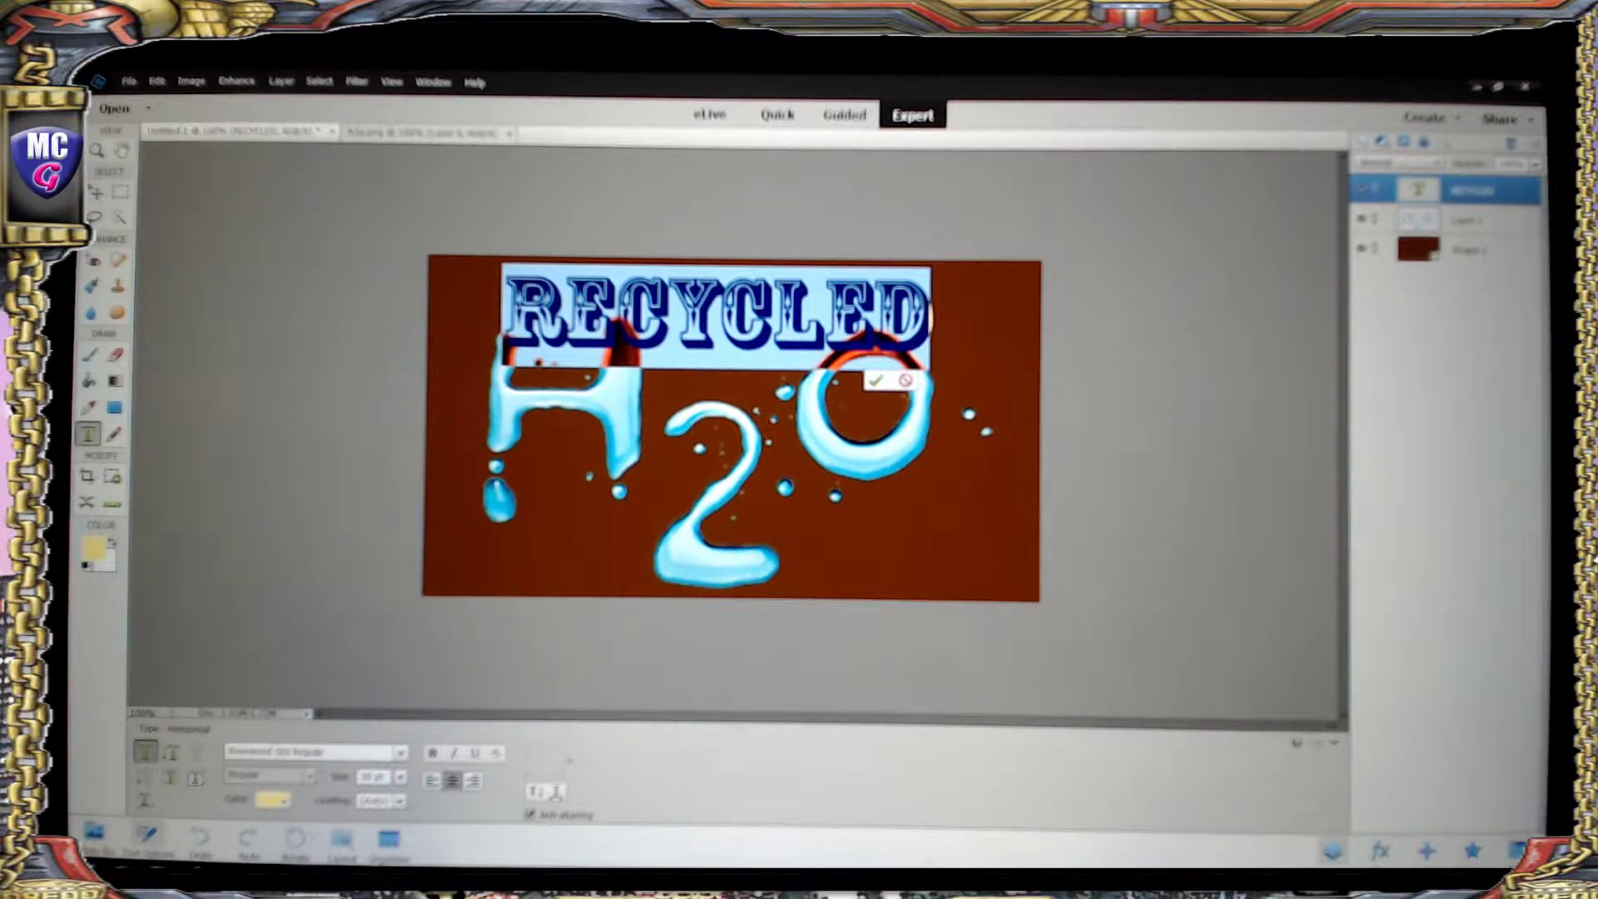
left_click(874, 381)
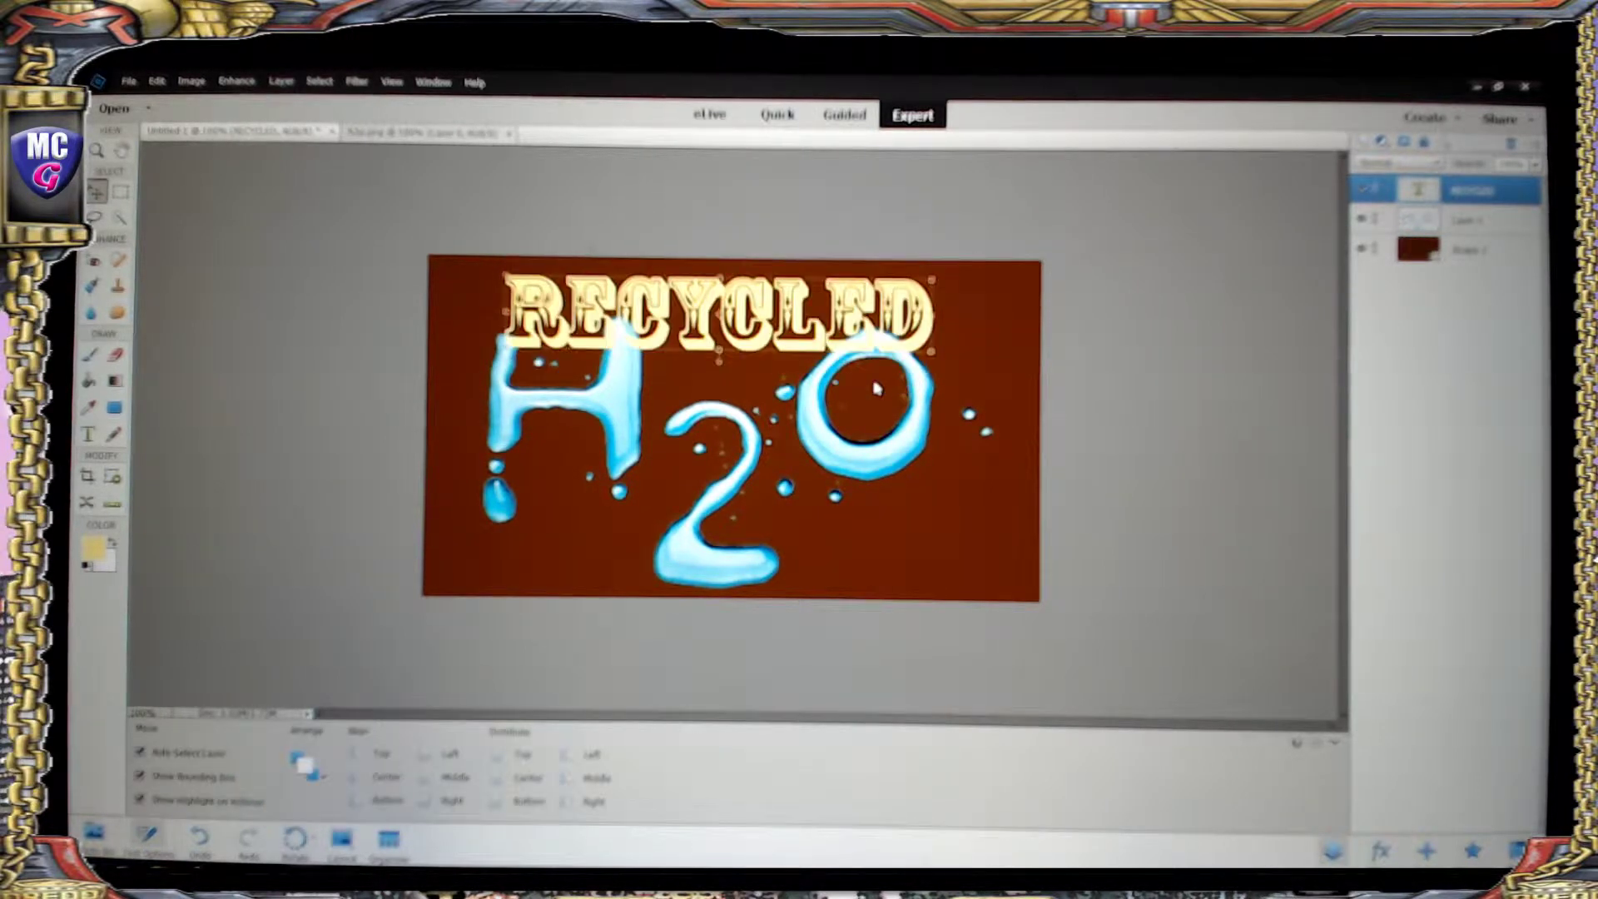
- Reposition the RECYCLED text so it sits centered above the H2O logo near the rectangle's upper edge
mouse_move(787, 333)
left_mouse_down()
mouse_move(872, 374)
mouse_move(804, 328)
left_mouse_up()
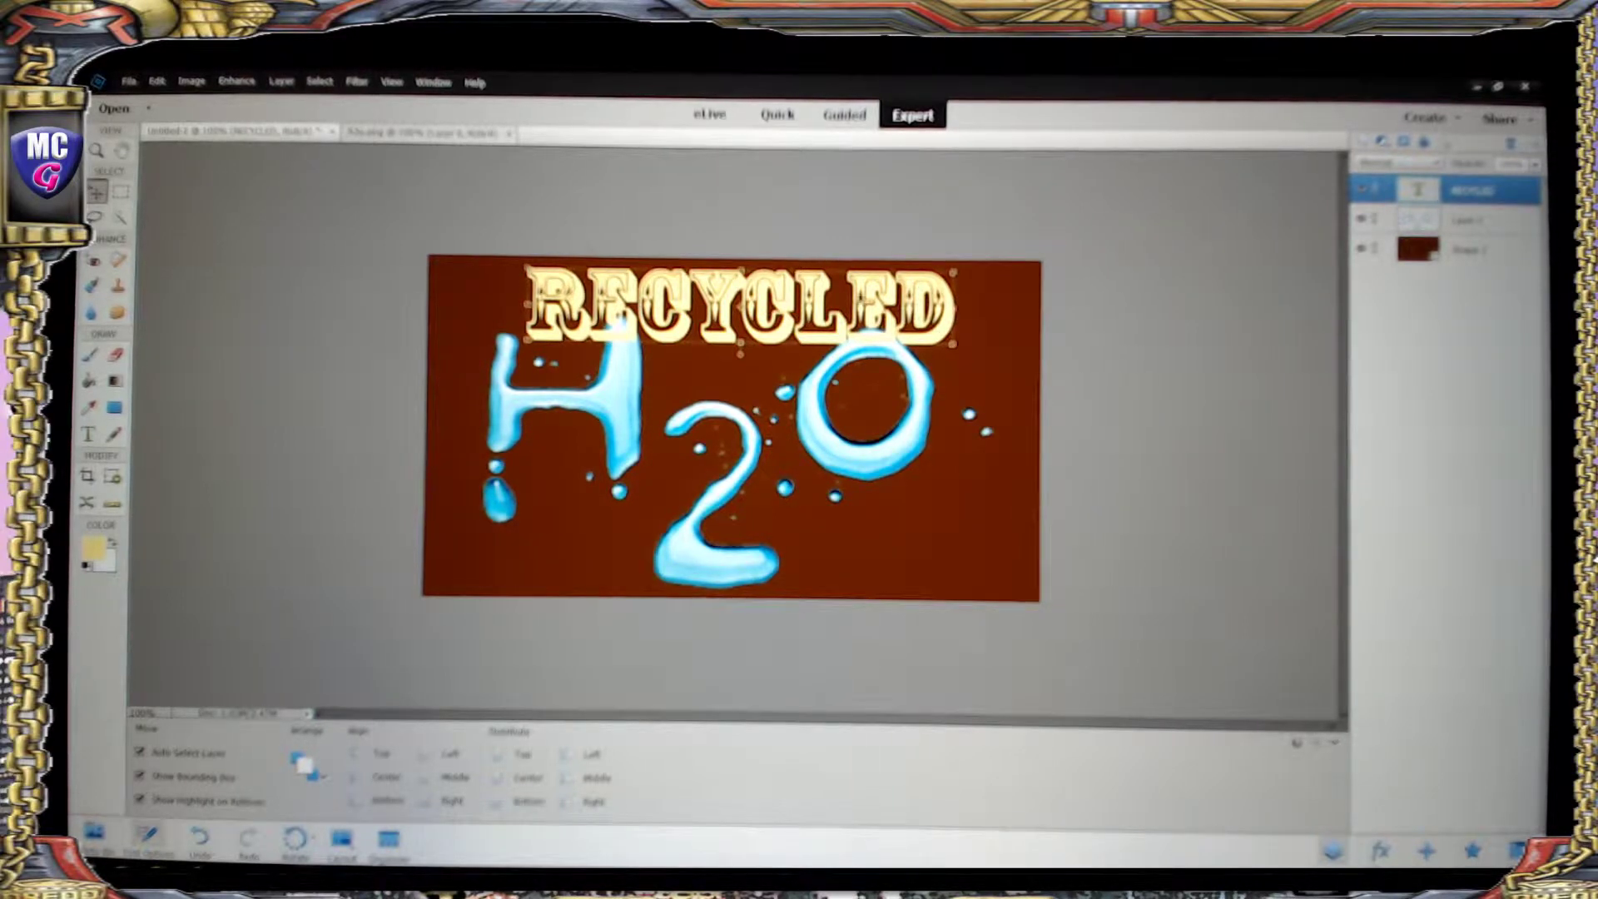
mouse_move(758, 314)
left_mouse_down()
mouse_move(756, 356)
mouse_move(752, 325)
left_mouse_up()
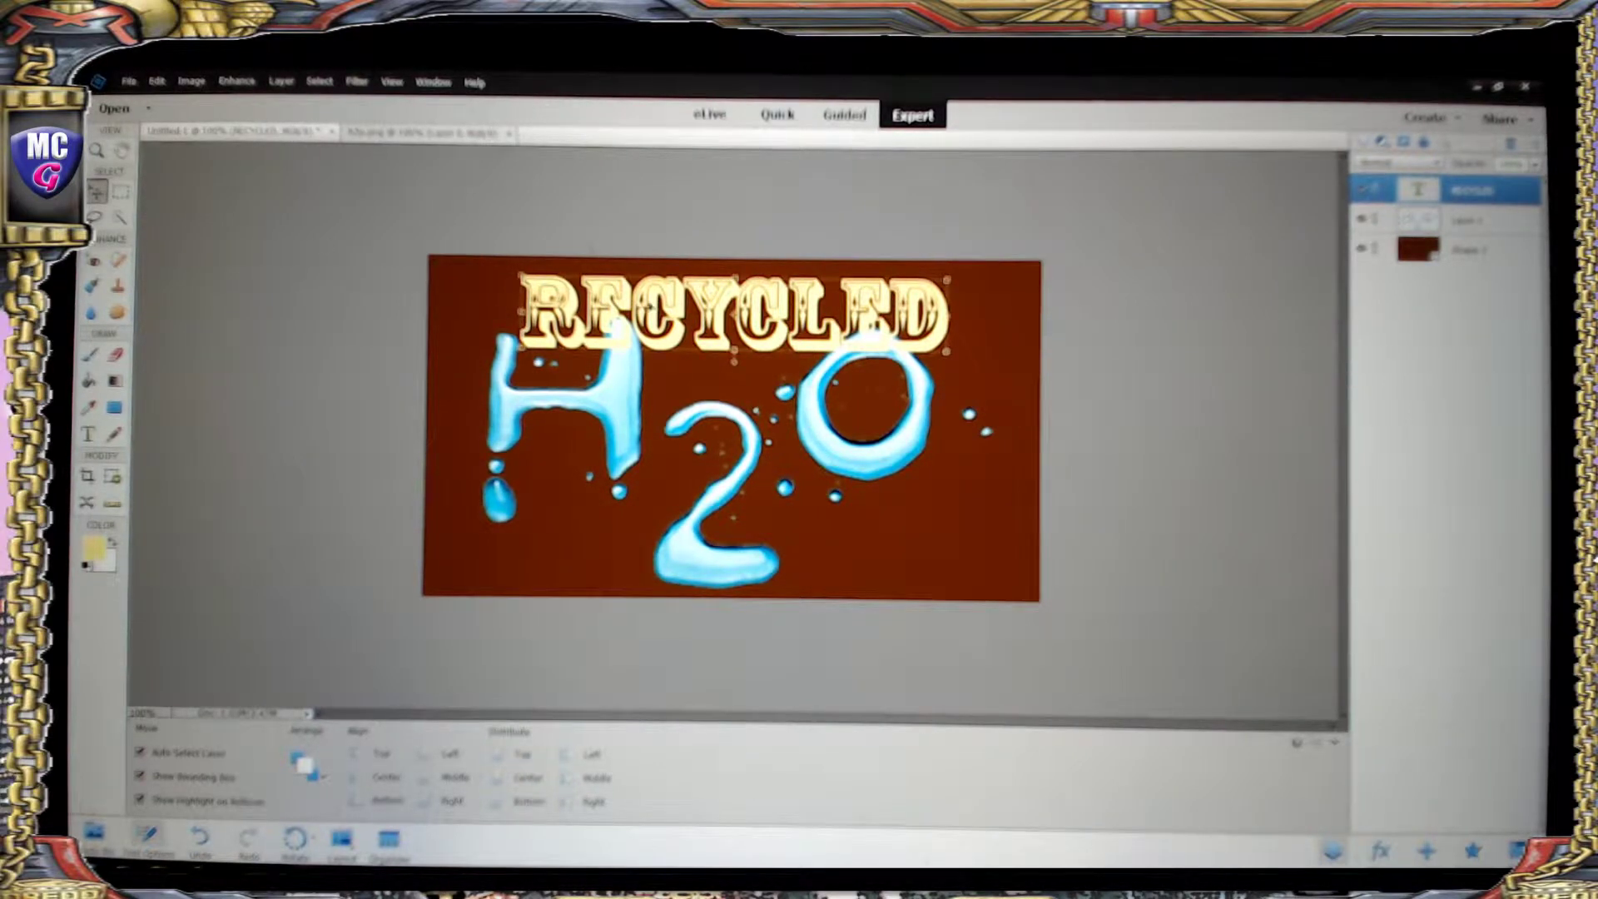
left_click_drag(653, 308, 671, 265)
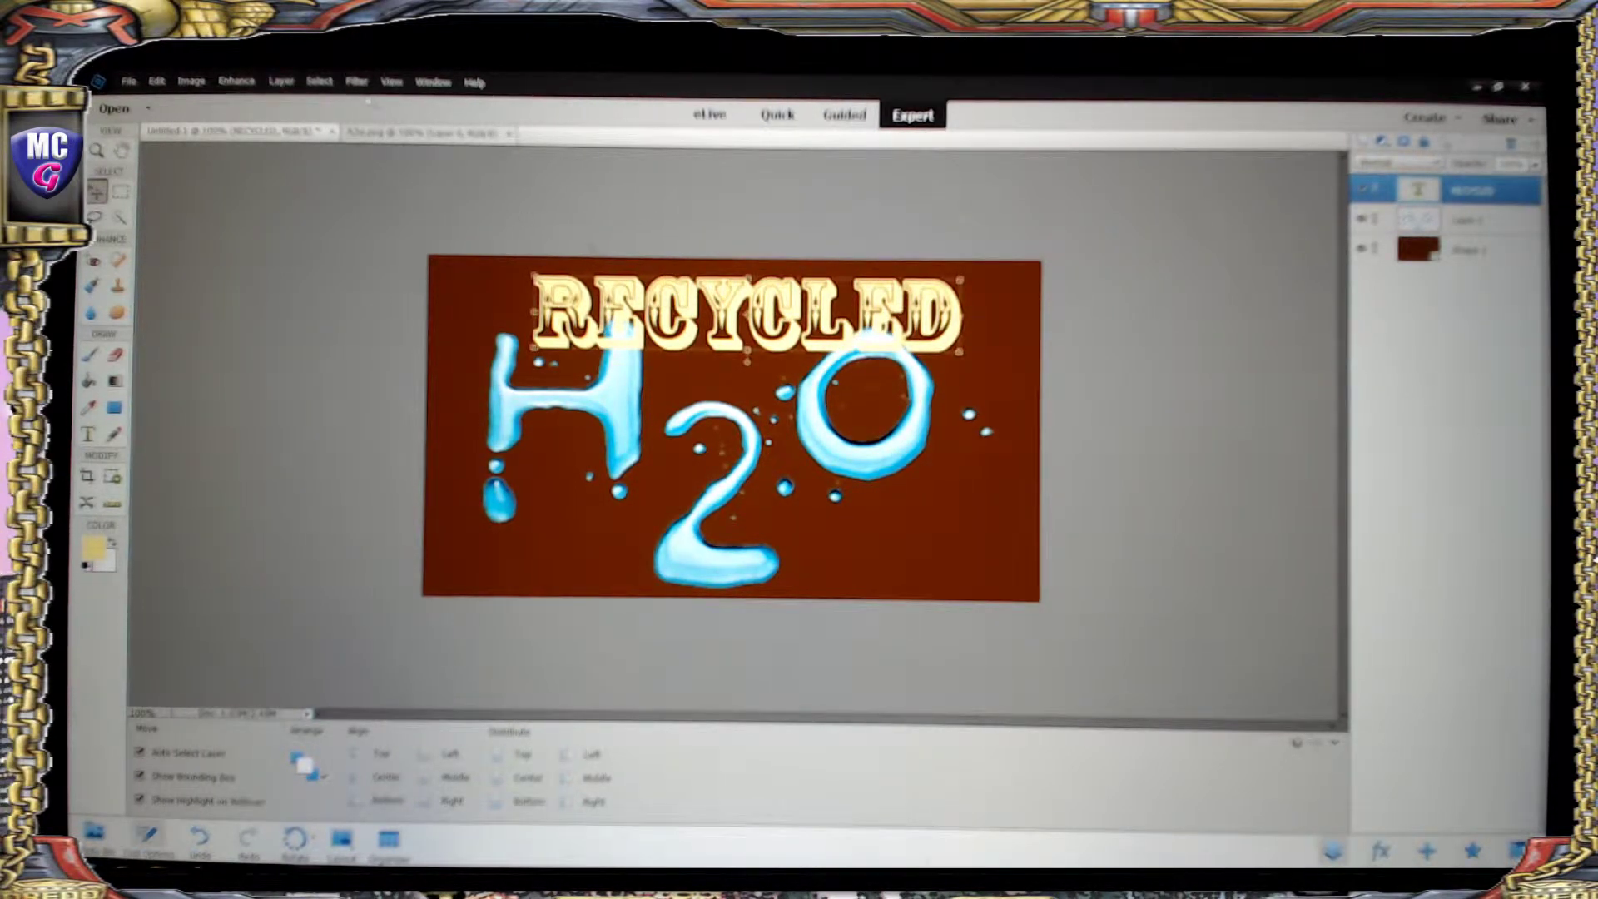
- Try an outer glow with a slightly larger size on the RECYCLED text and discard the style settings
left_click(281, 82)
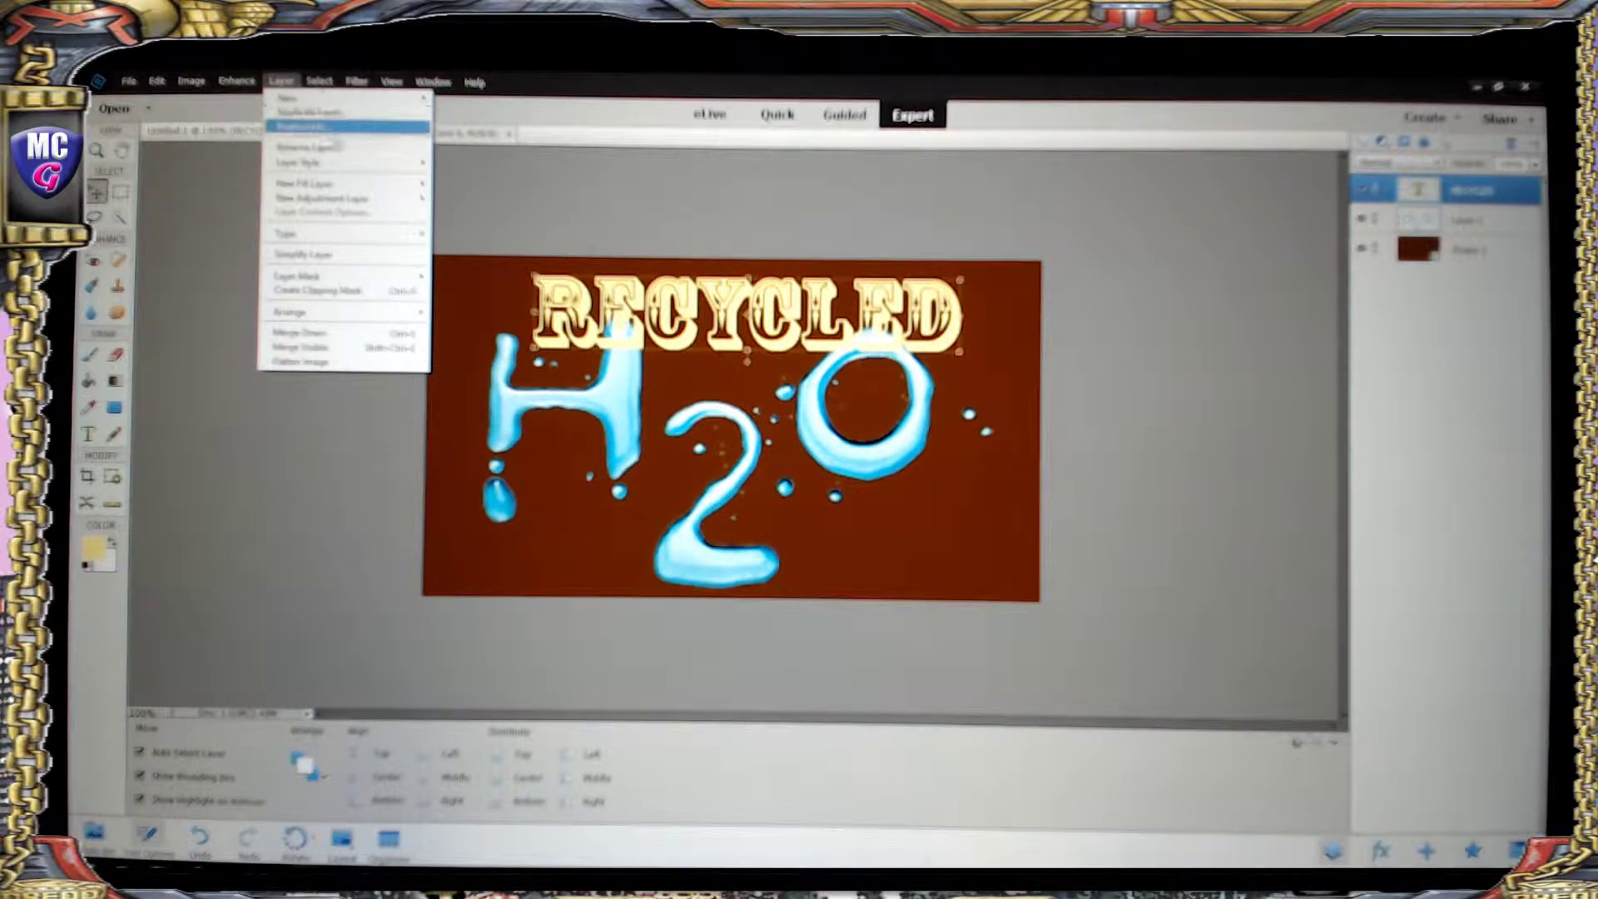
mouse_move(352, 167)
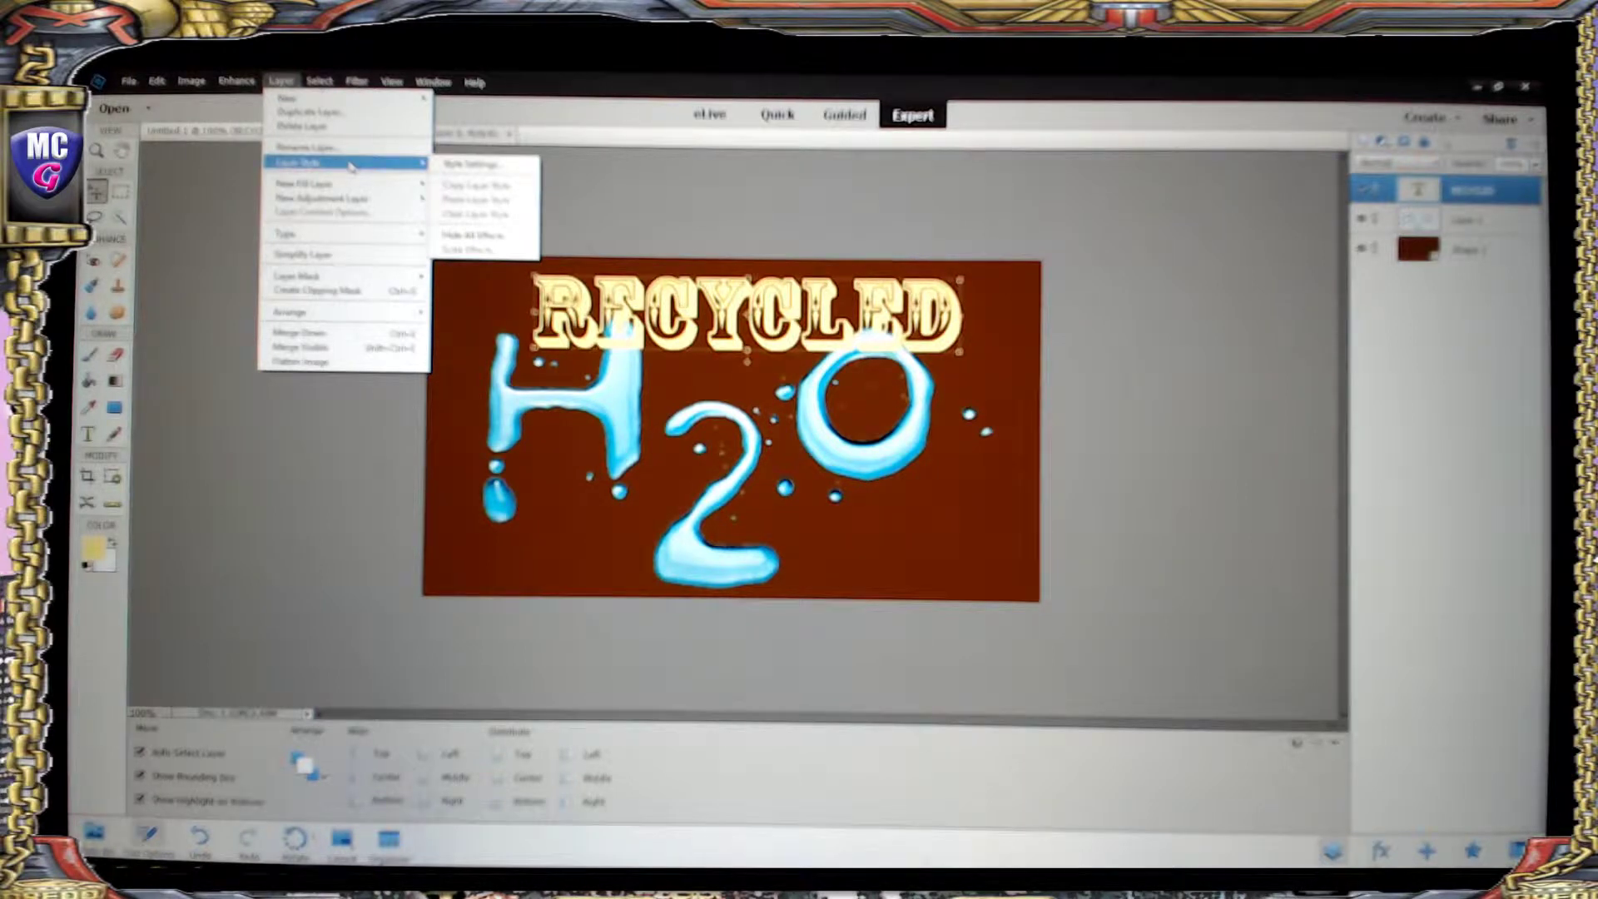
left_click(470, 166)
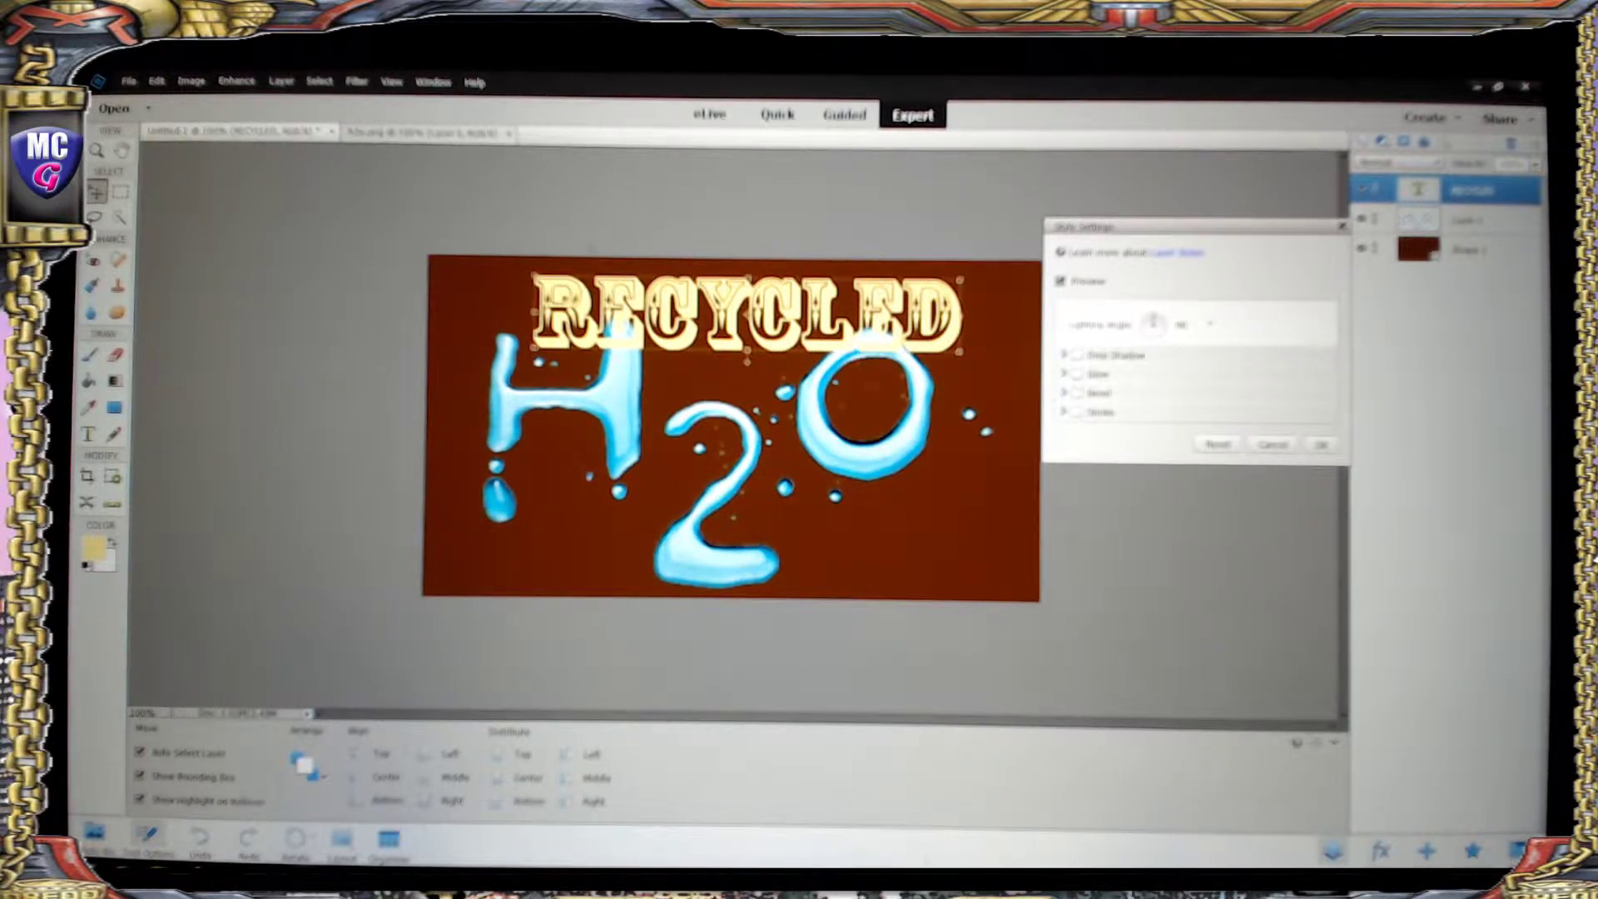
left_click(1078, 375)
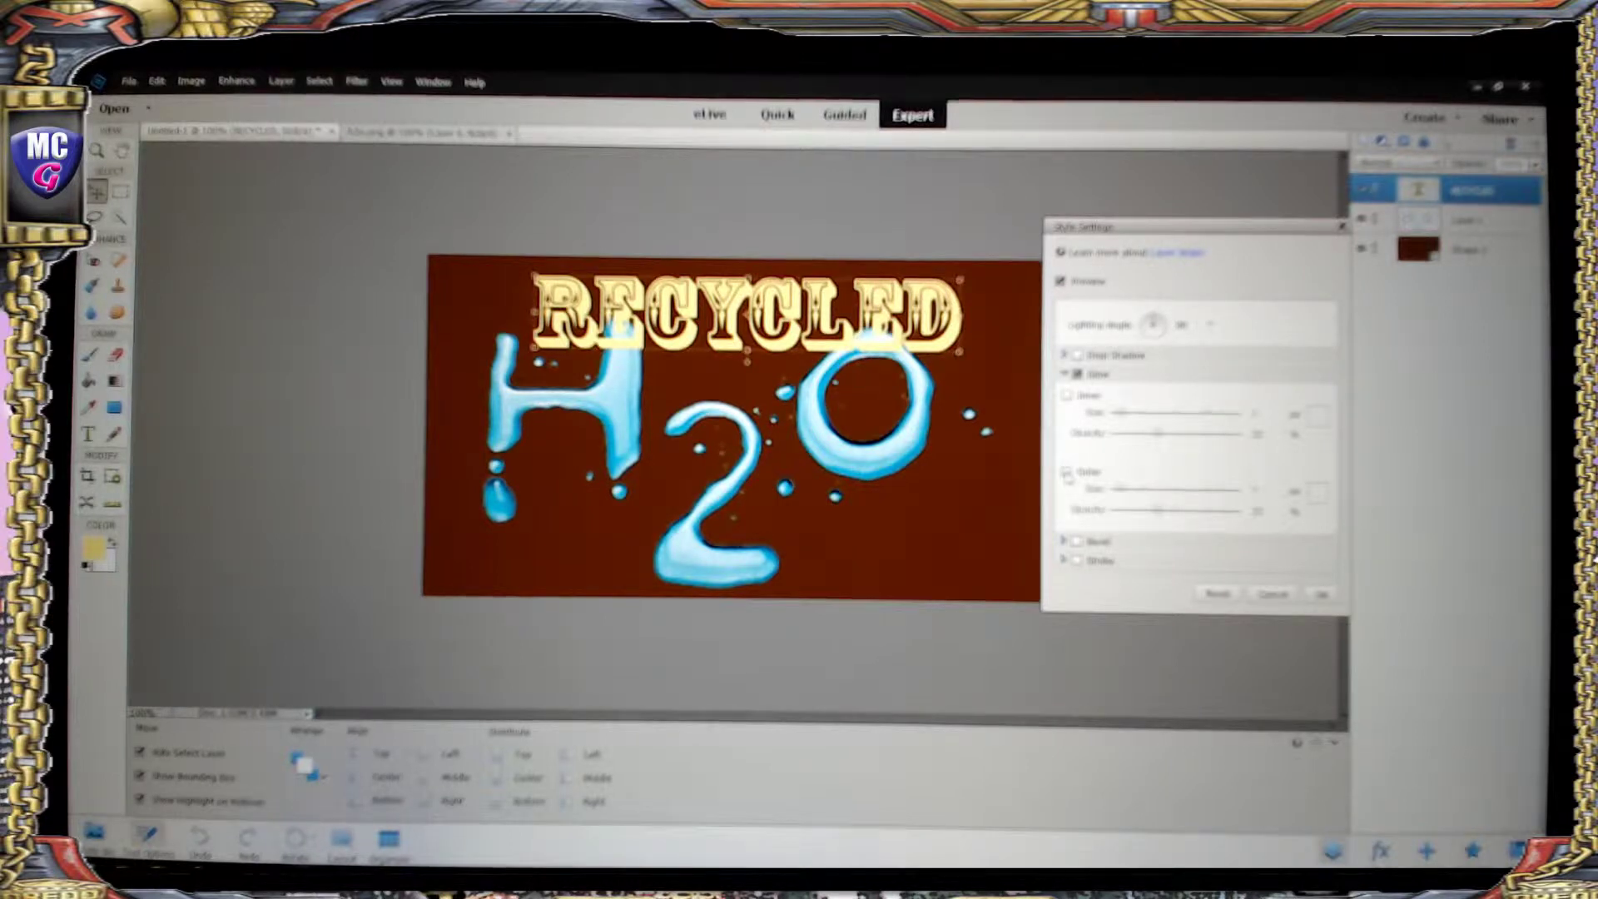
left_click(1066, 472)
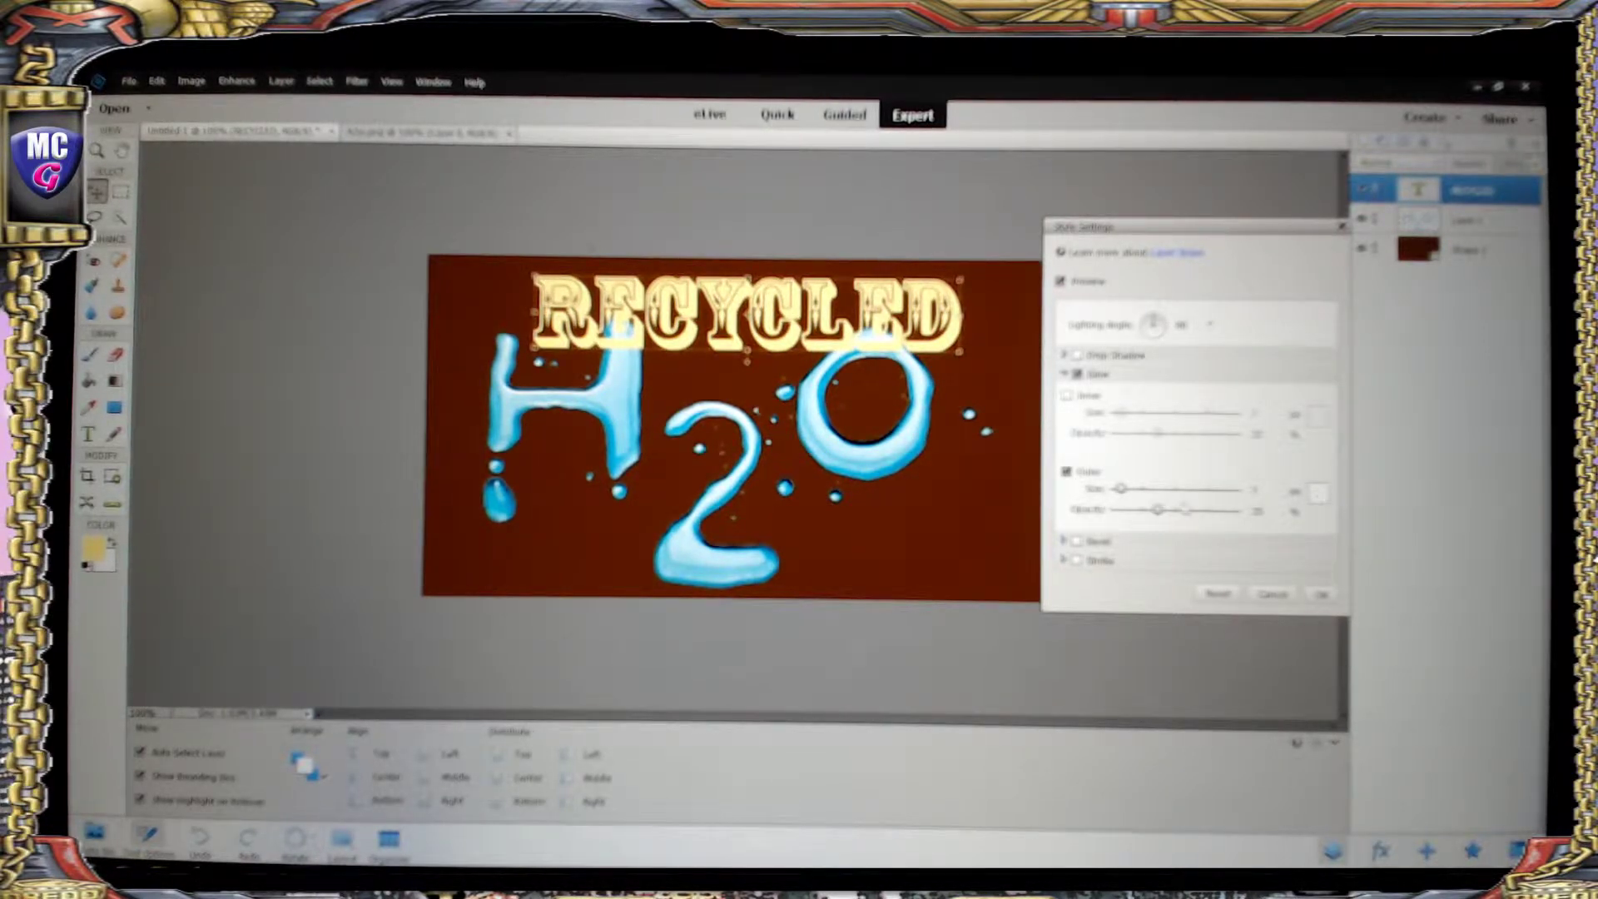
mouse_move(1124, 493)
left_mouse_down()
mouse_move(1145, 491)
mouse_move(1126, 491)
left_mouse_up()
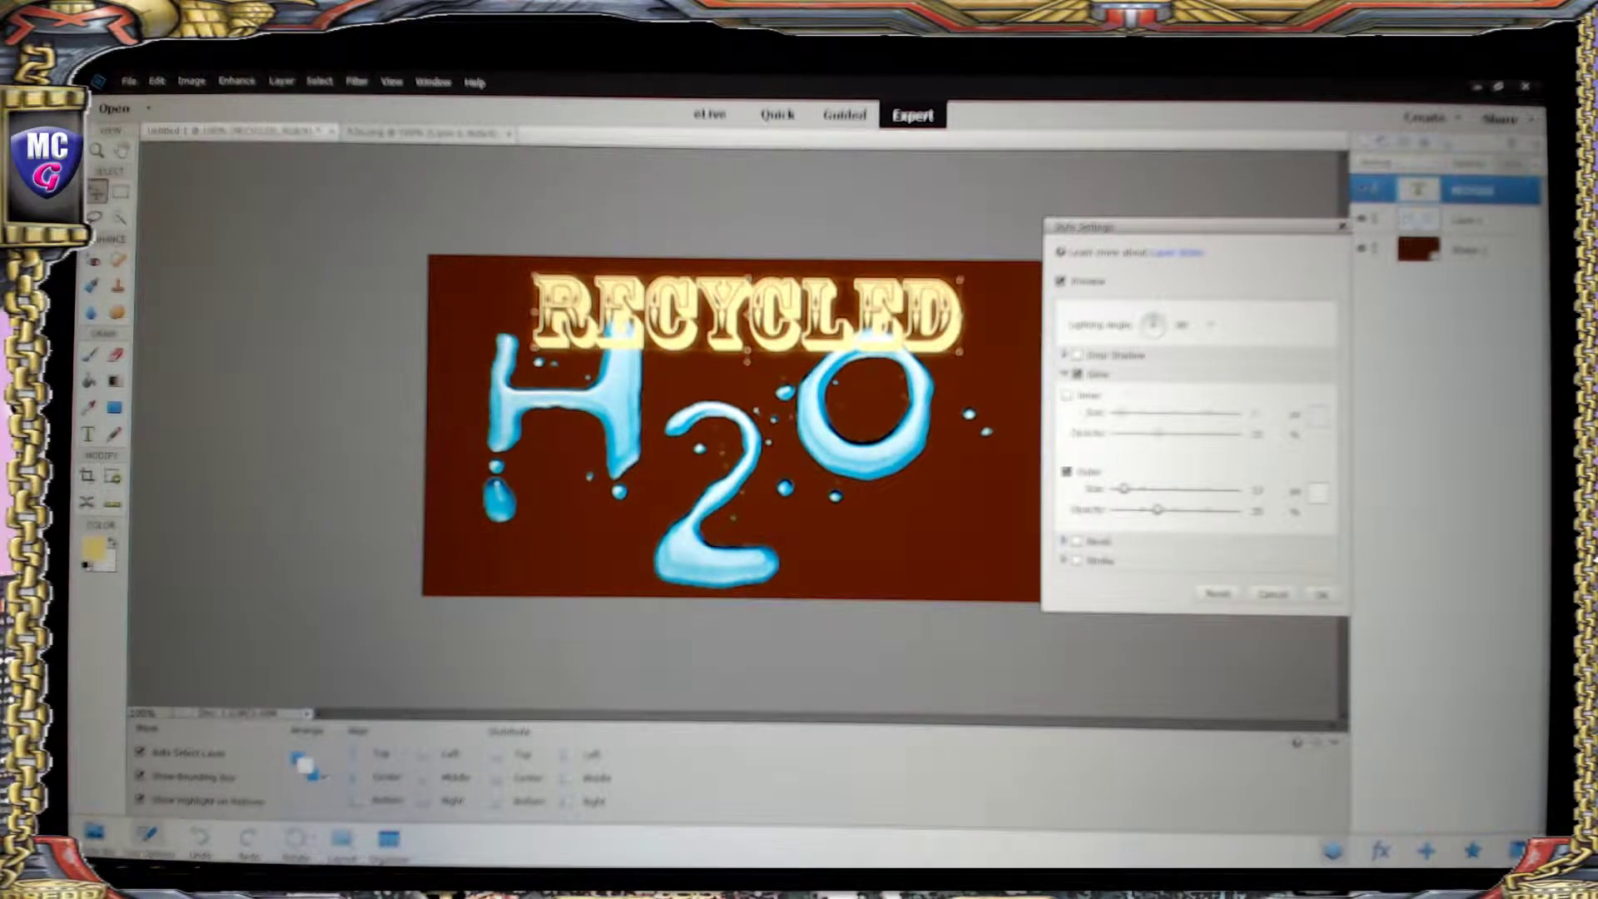
left_click(1067, 473)
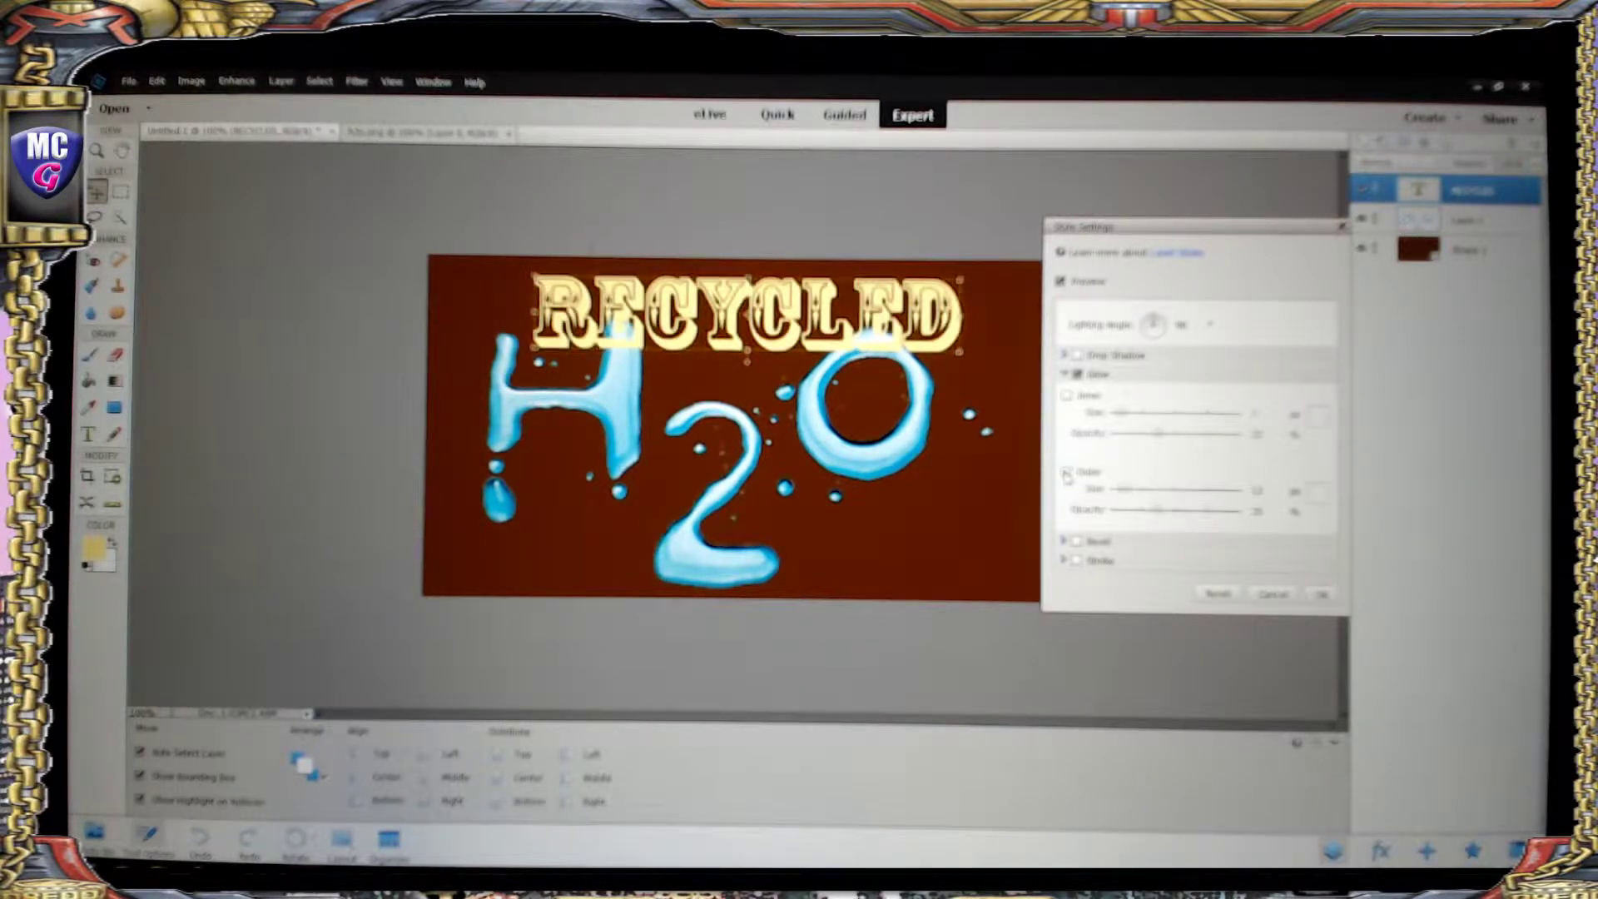
left_click(1271, 596)
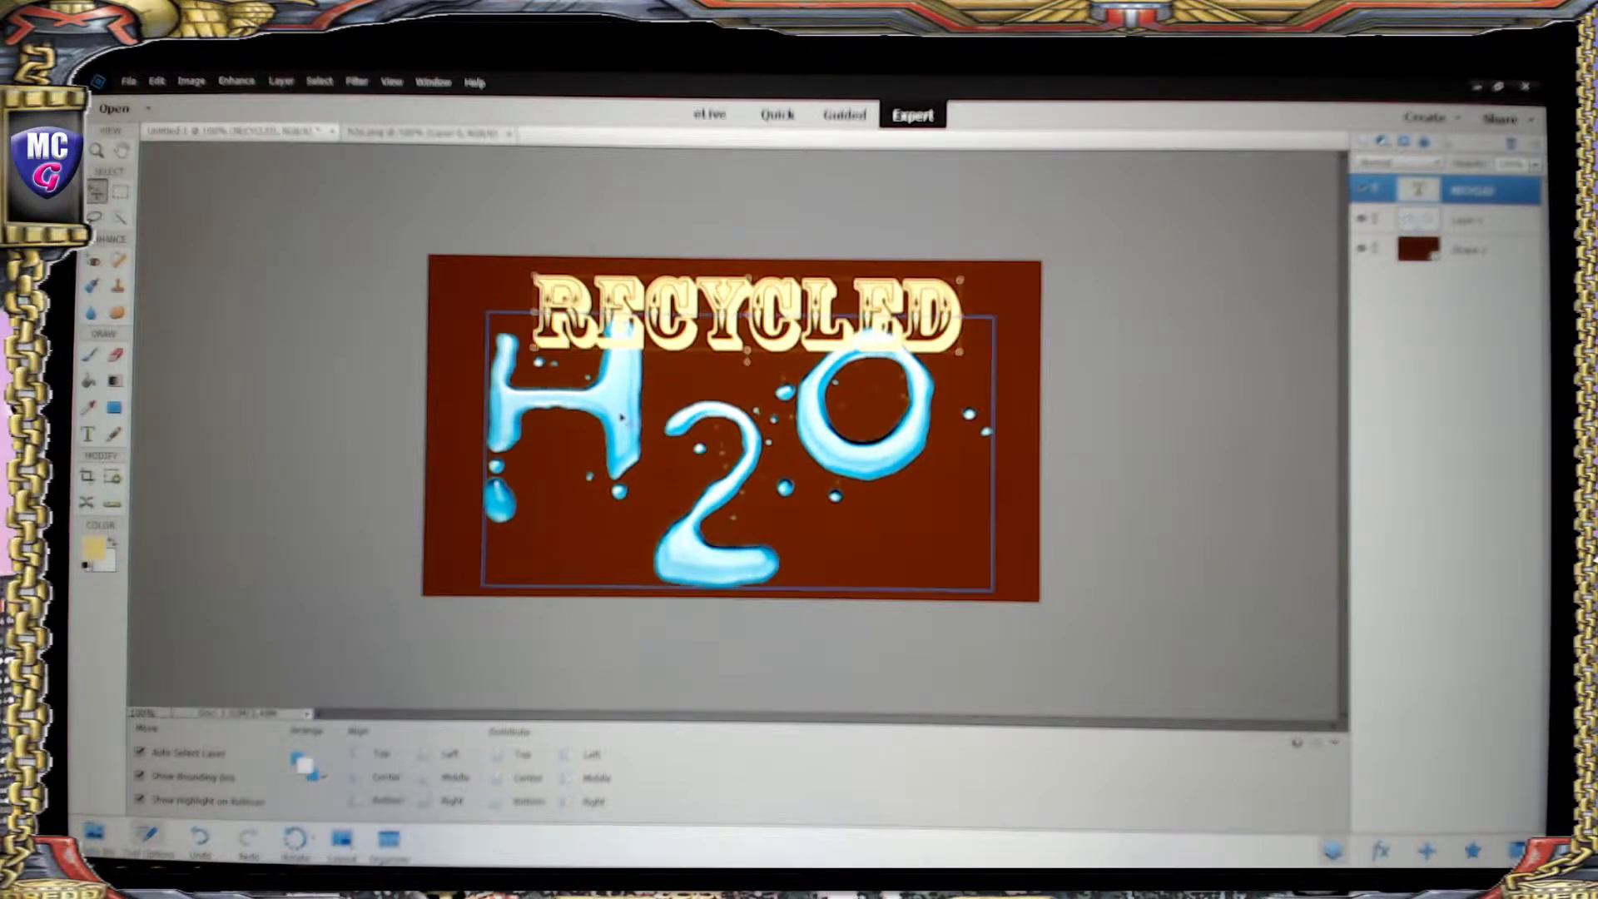
- Shift the H2O logo slightly to the right and hide both its layer and the RECYCLED text layer
left_click_drag(623, 416, 637, 418)
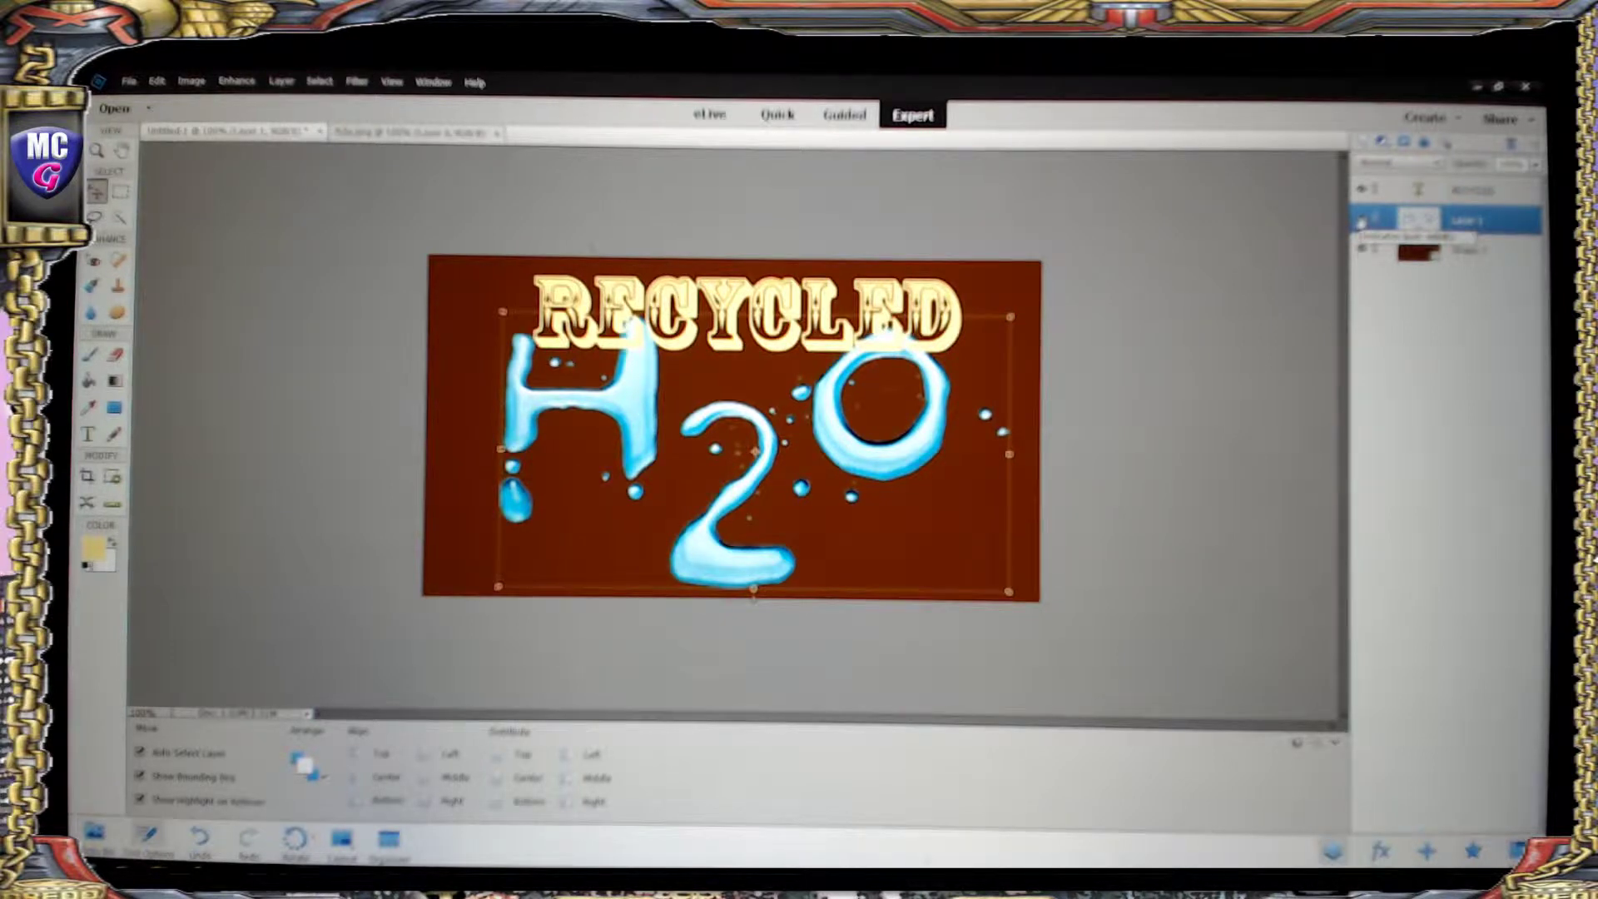
left_click(1362, 220)
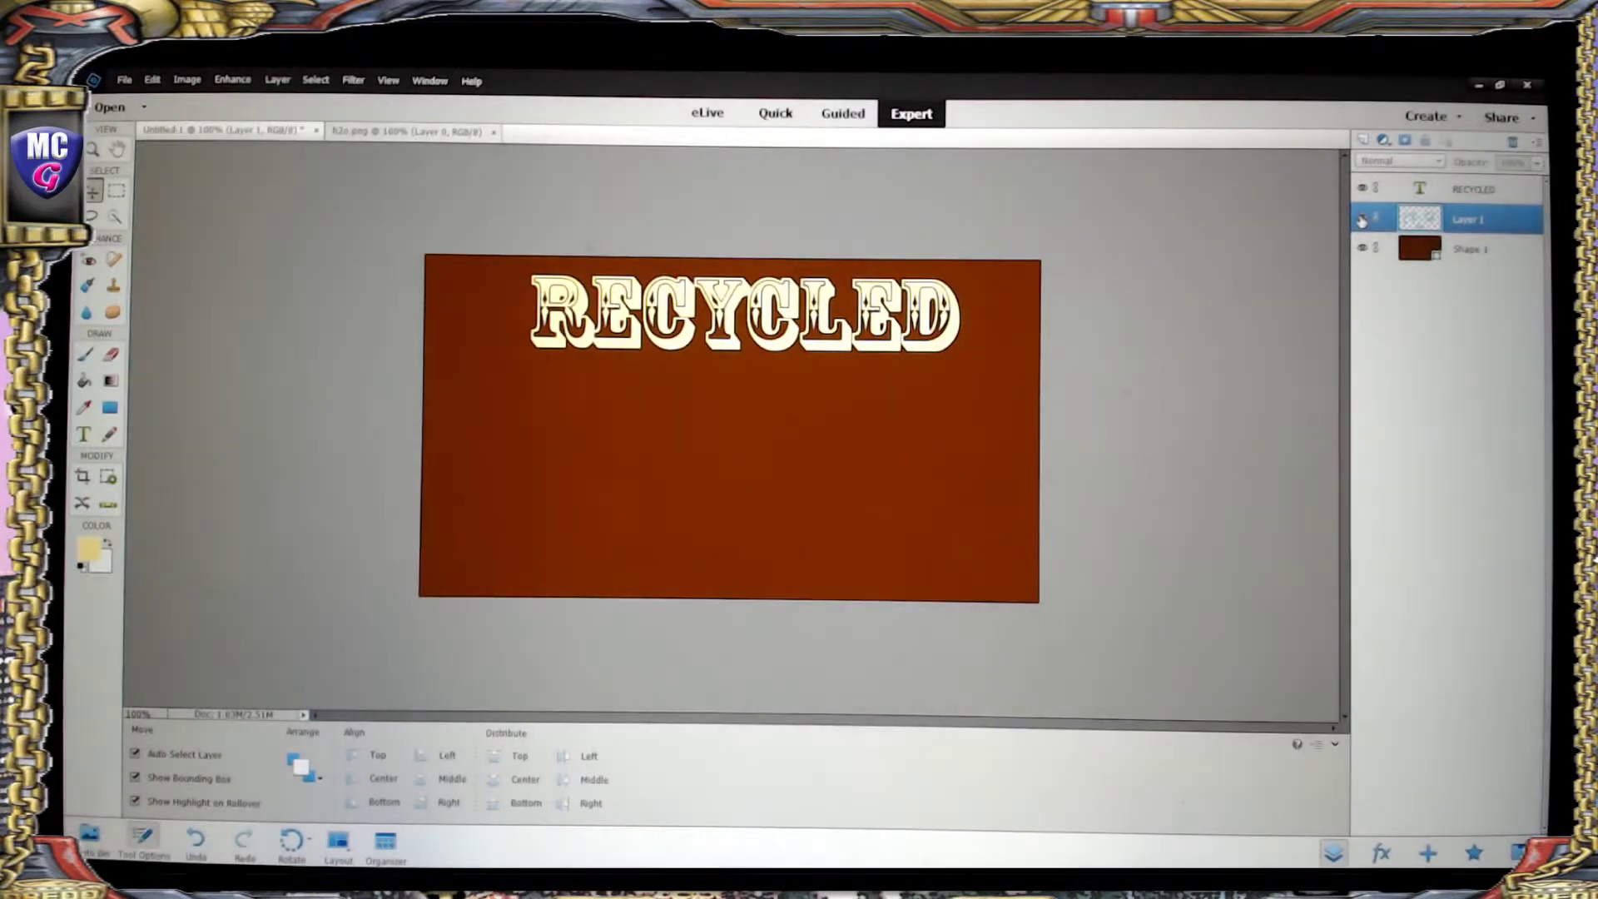
left_click(1362, 220)
left_click(1362, 220)
left_click(1363, 220)
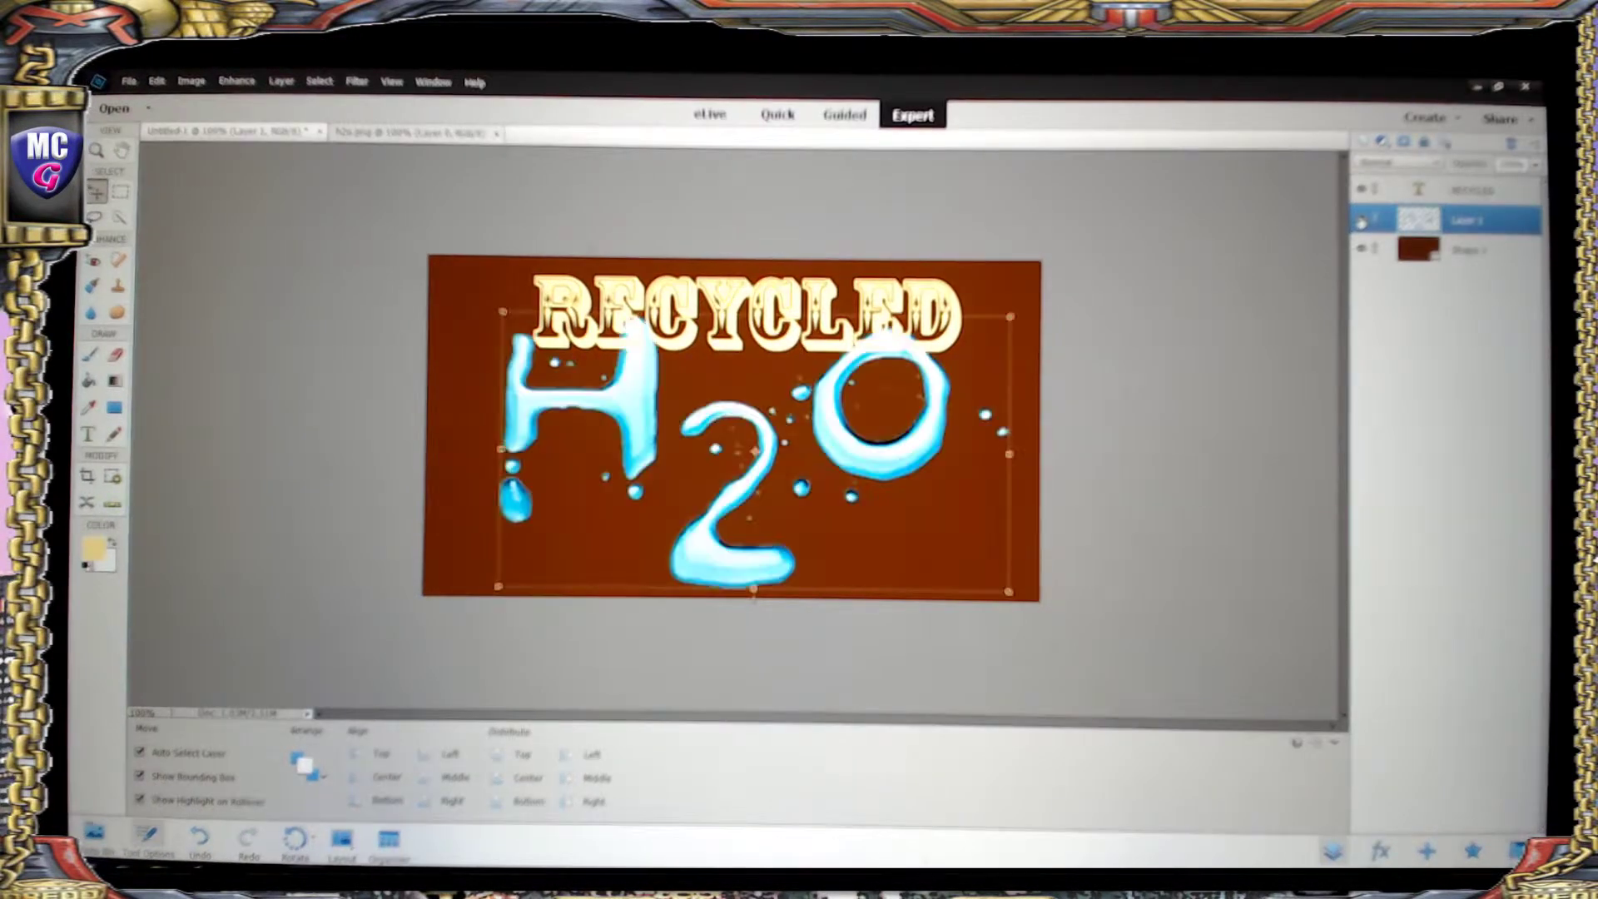
left_click(1362, 220)
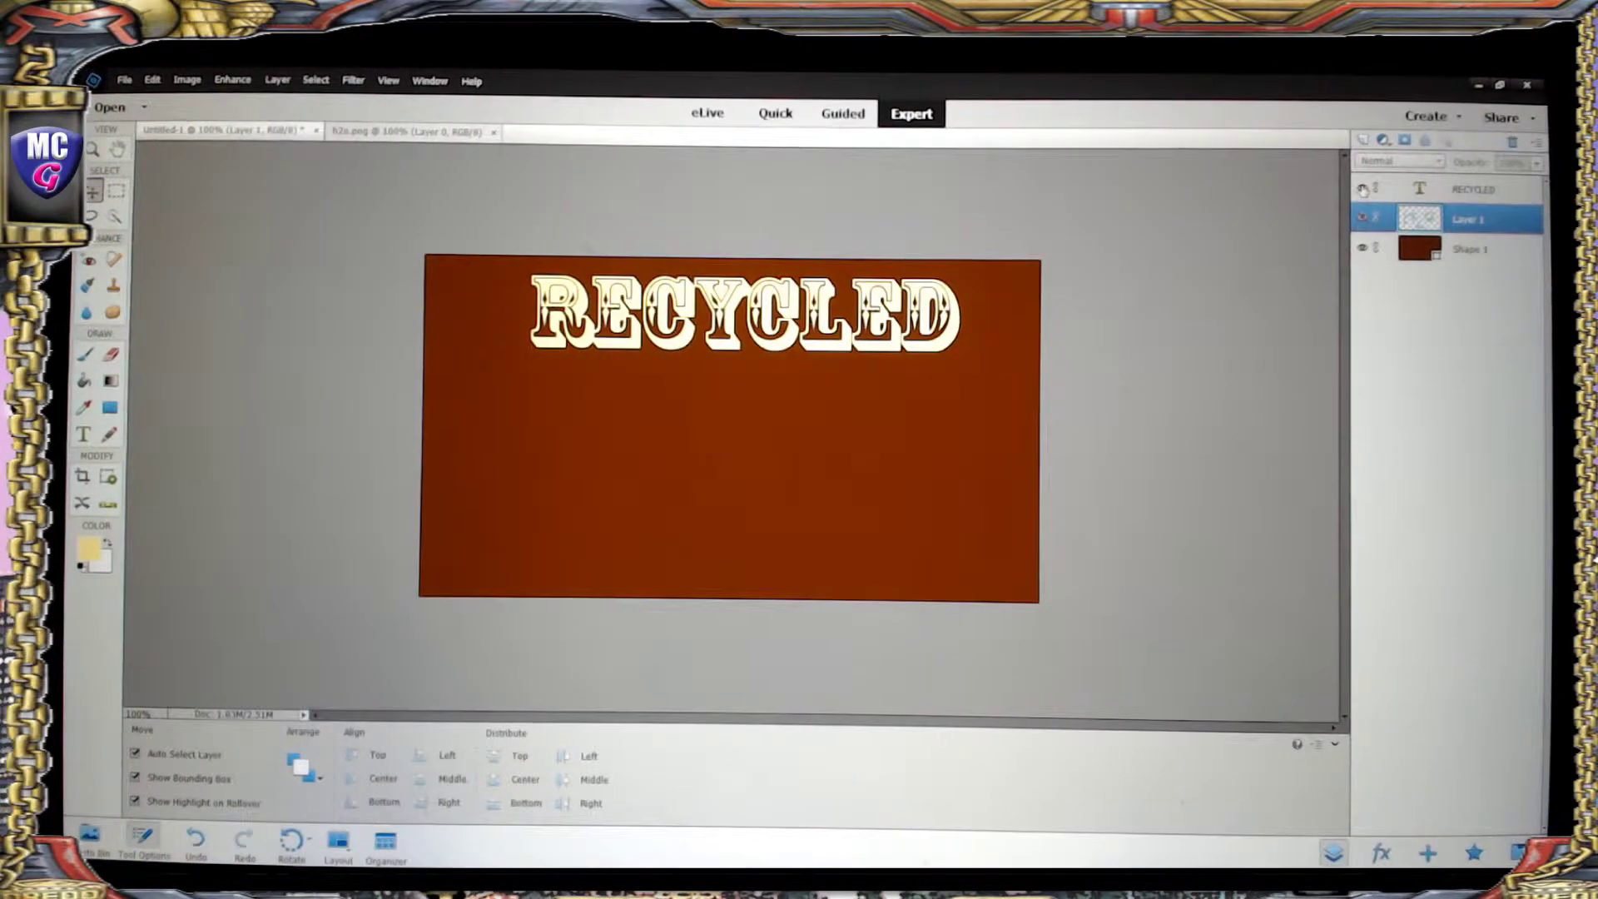
left_click(1363, 190)
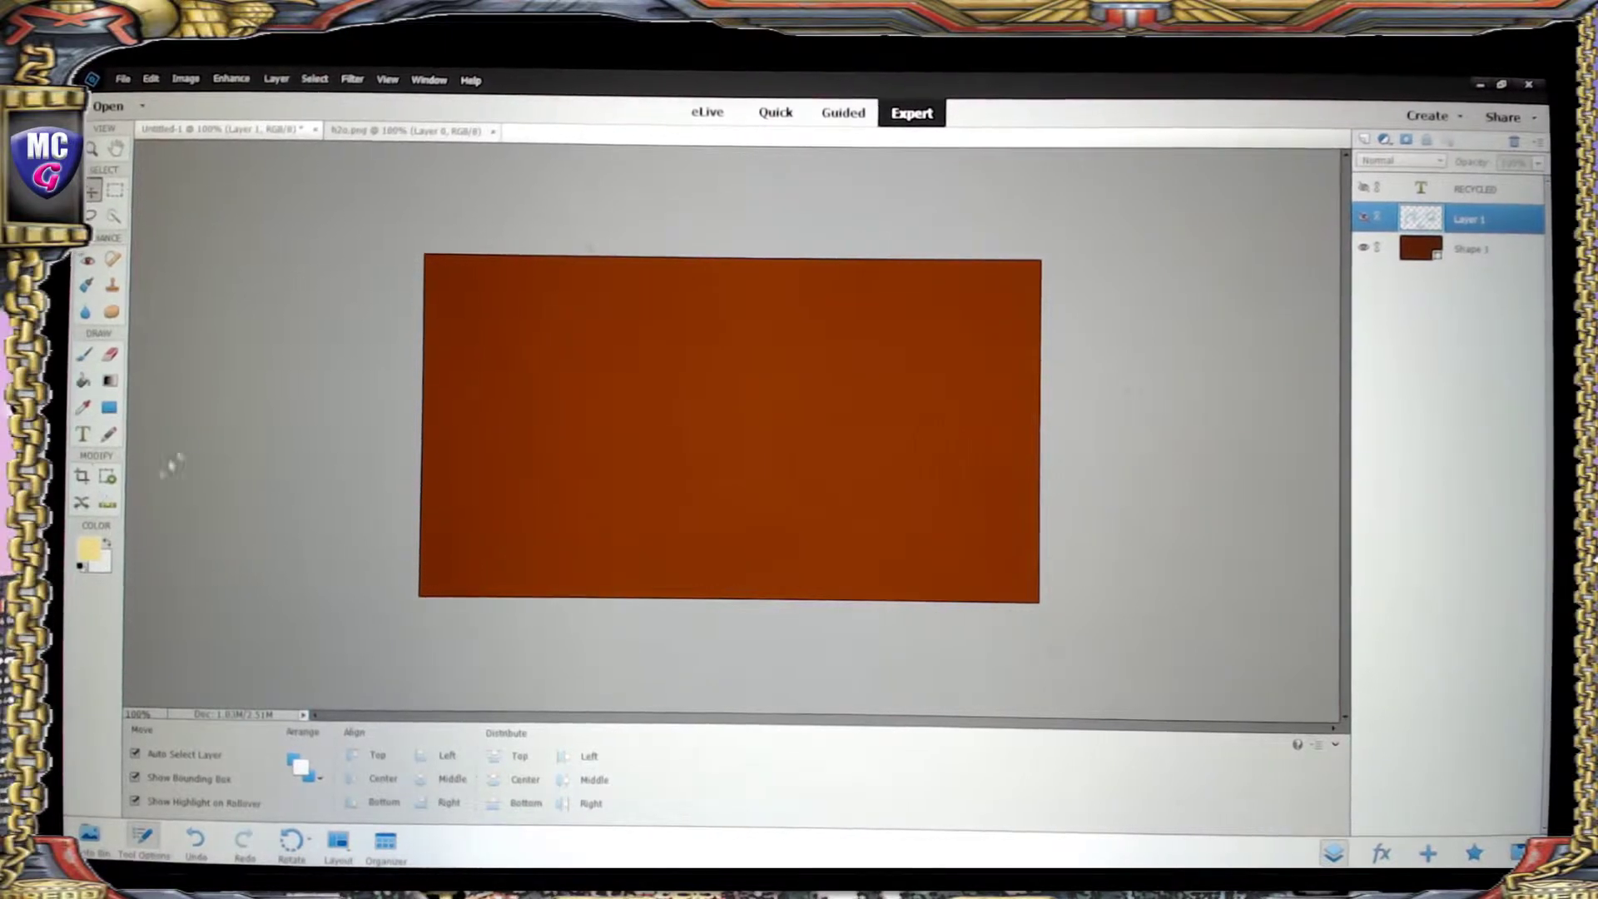
- Draw the custom shape Crop Shape 35 from All Elements Shapes on the left half of the brown rectangle
left_click(110, 408)
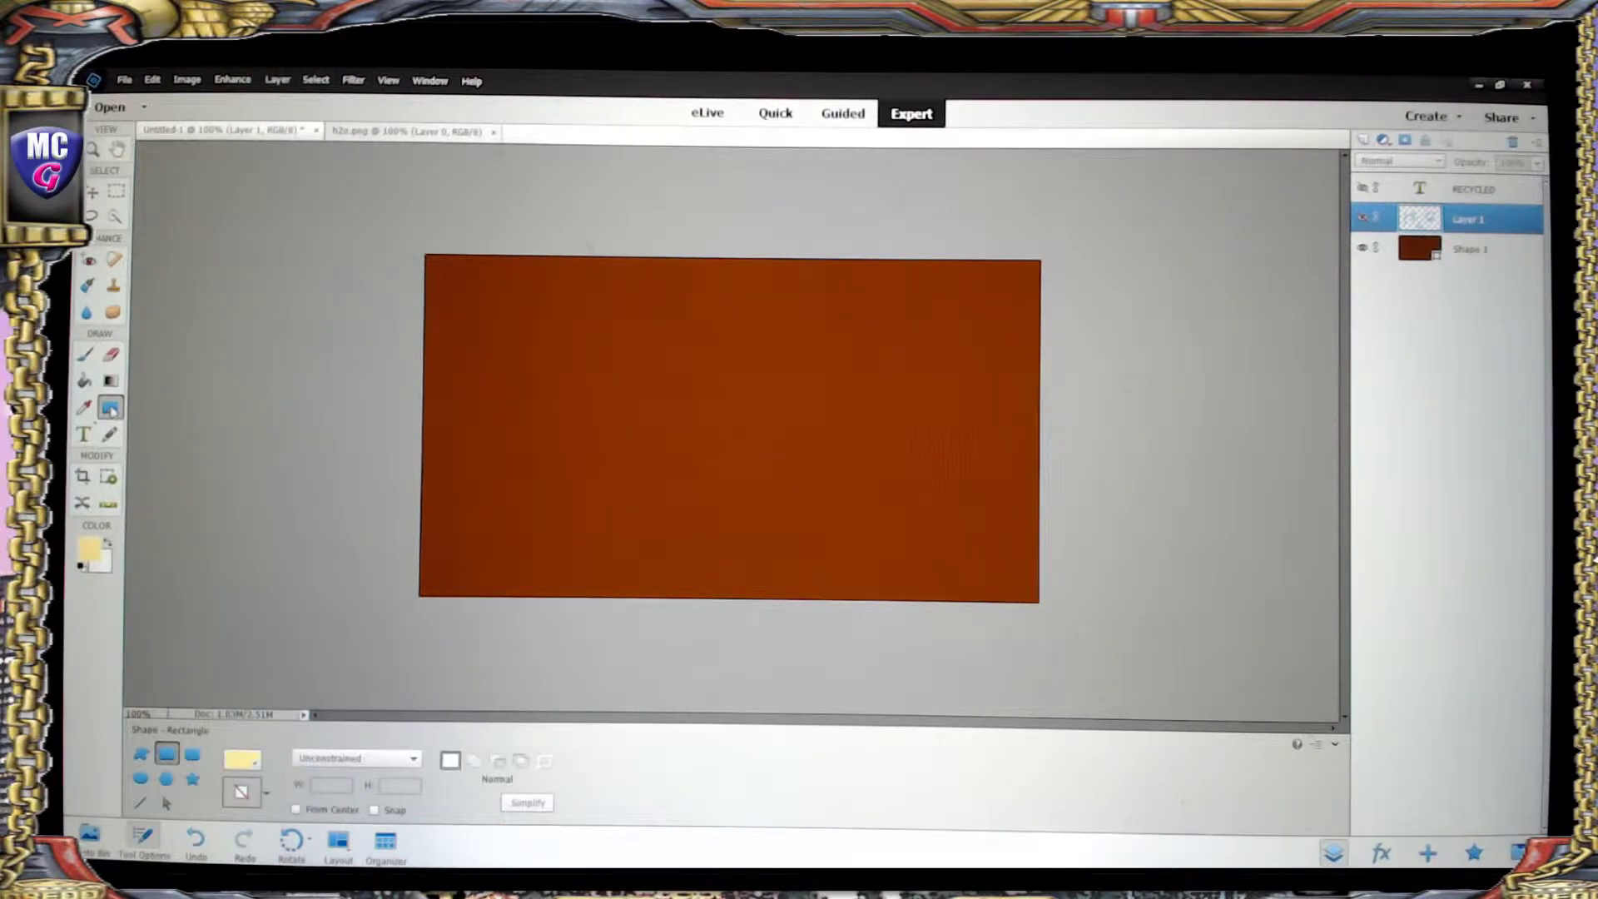
left_click(141, 755)
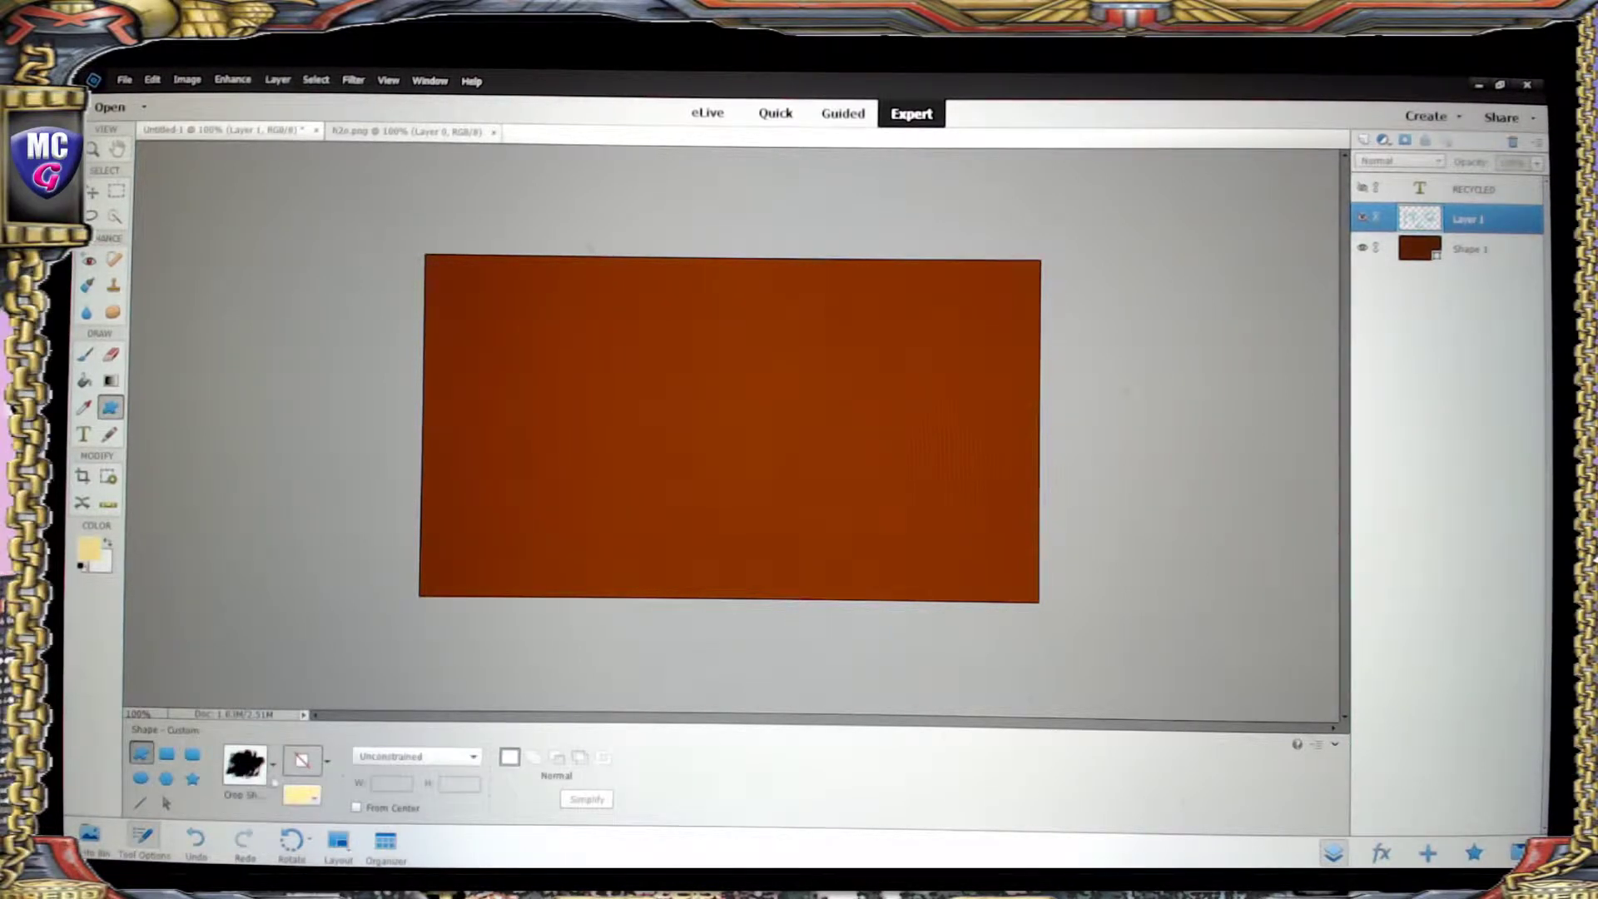
left_click(273, 770)
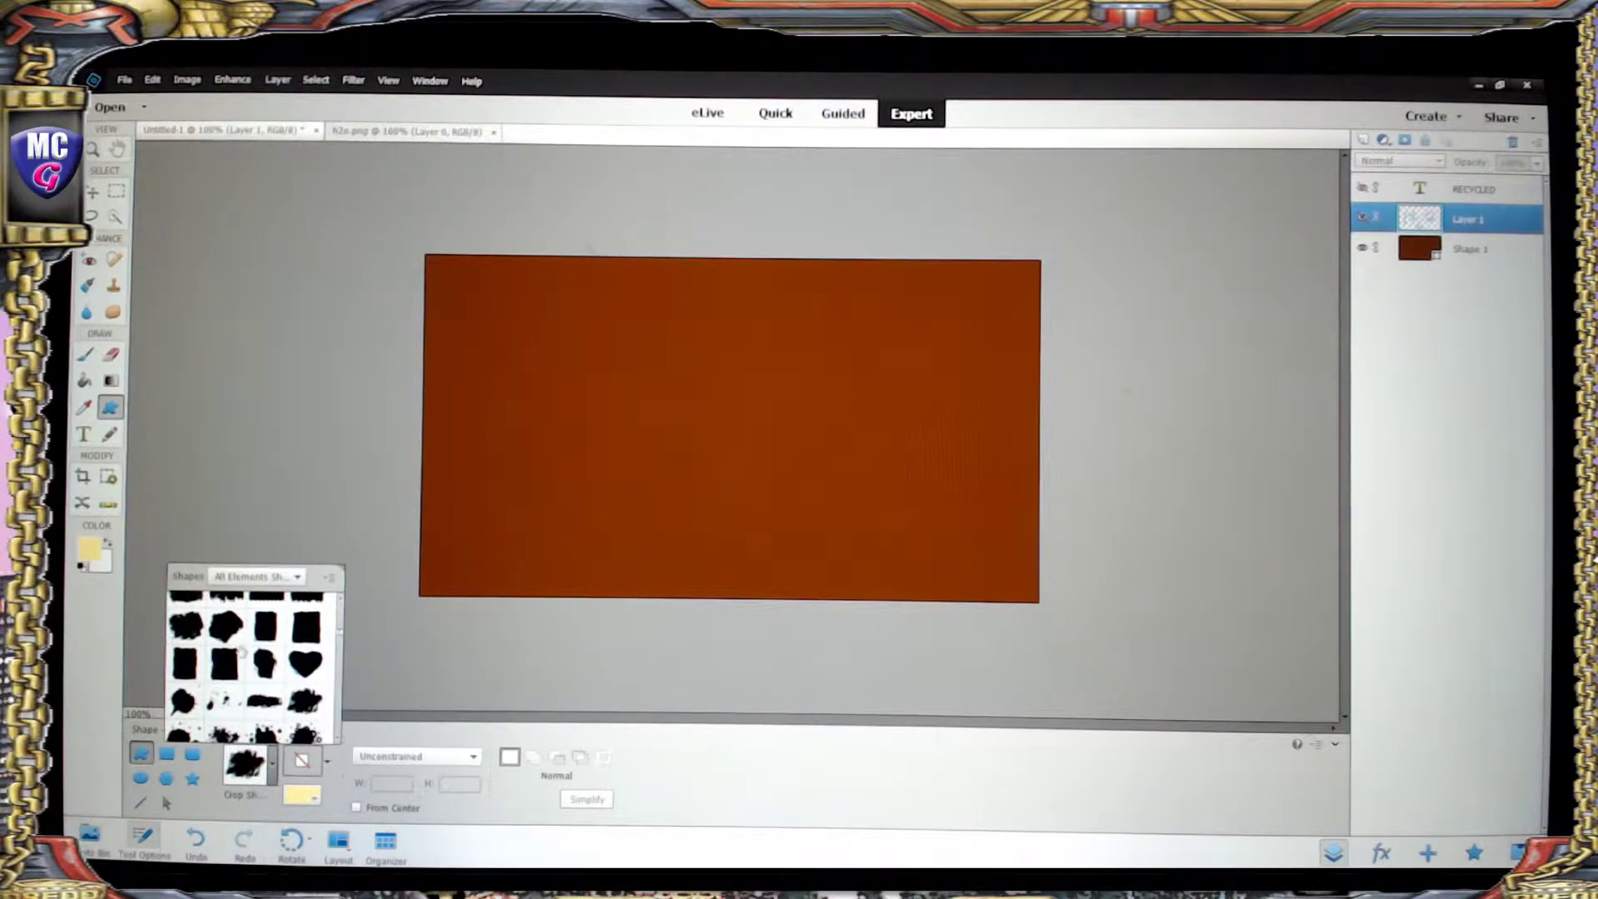
left_click(297, 577)
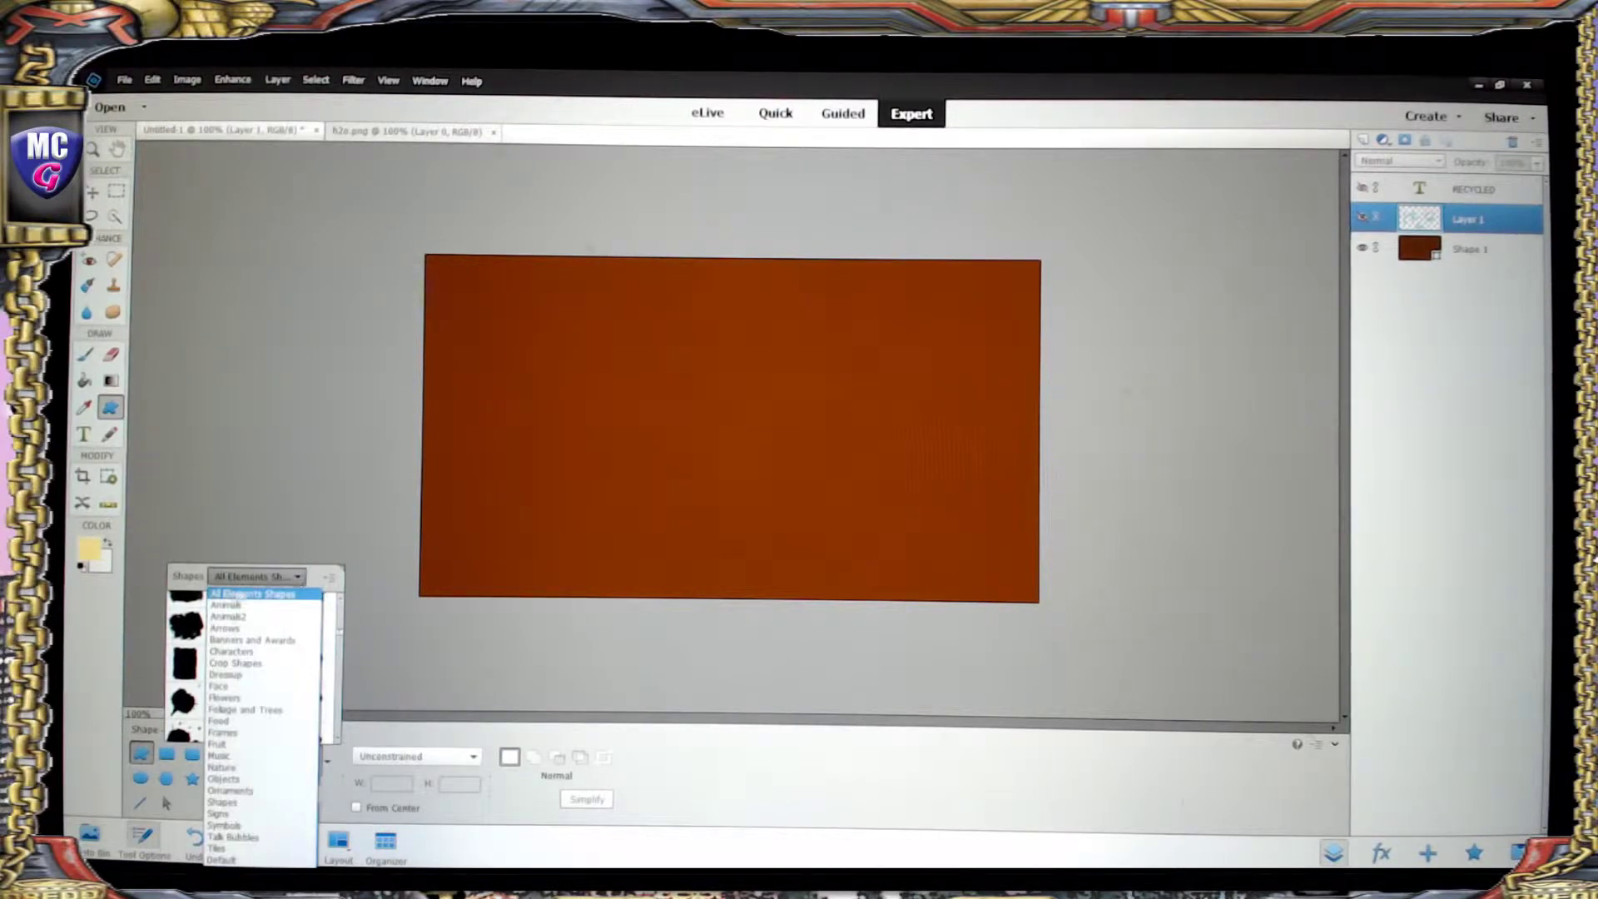
left_click(250, 597)
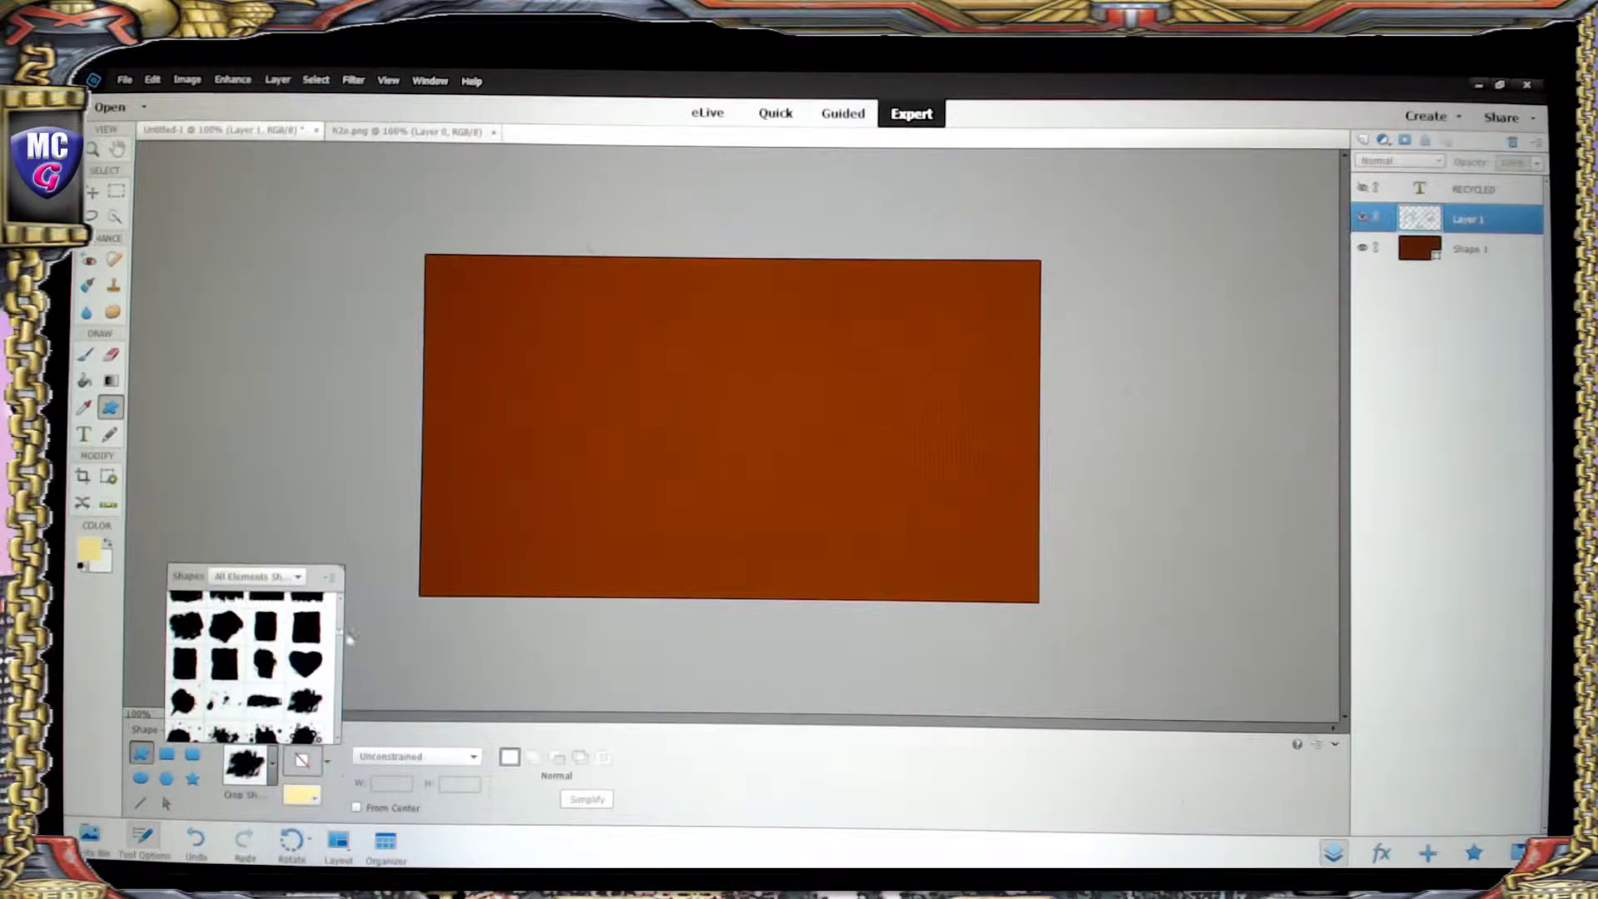
scroll(296, 649, "down", 10)
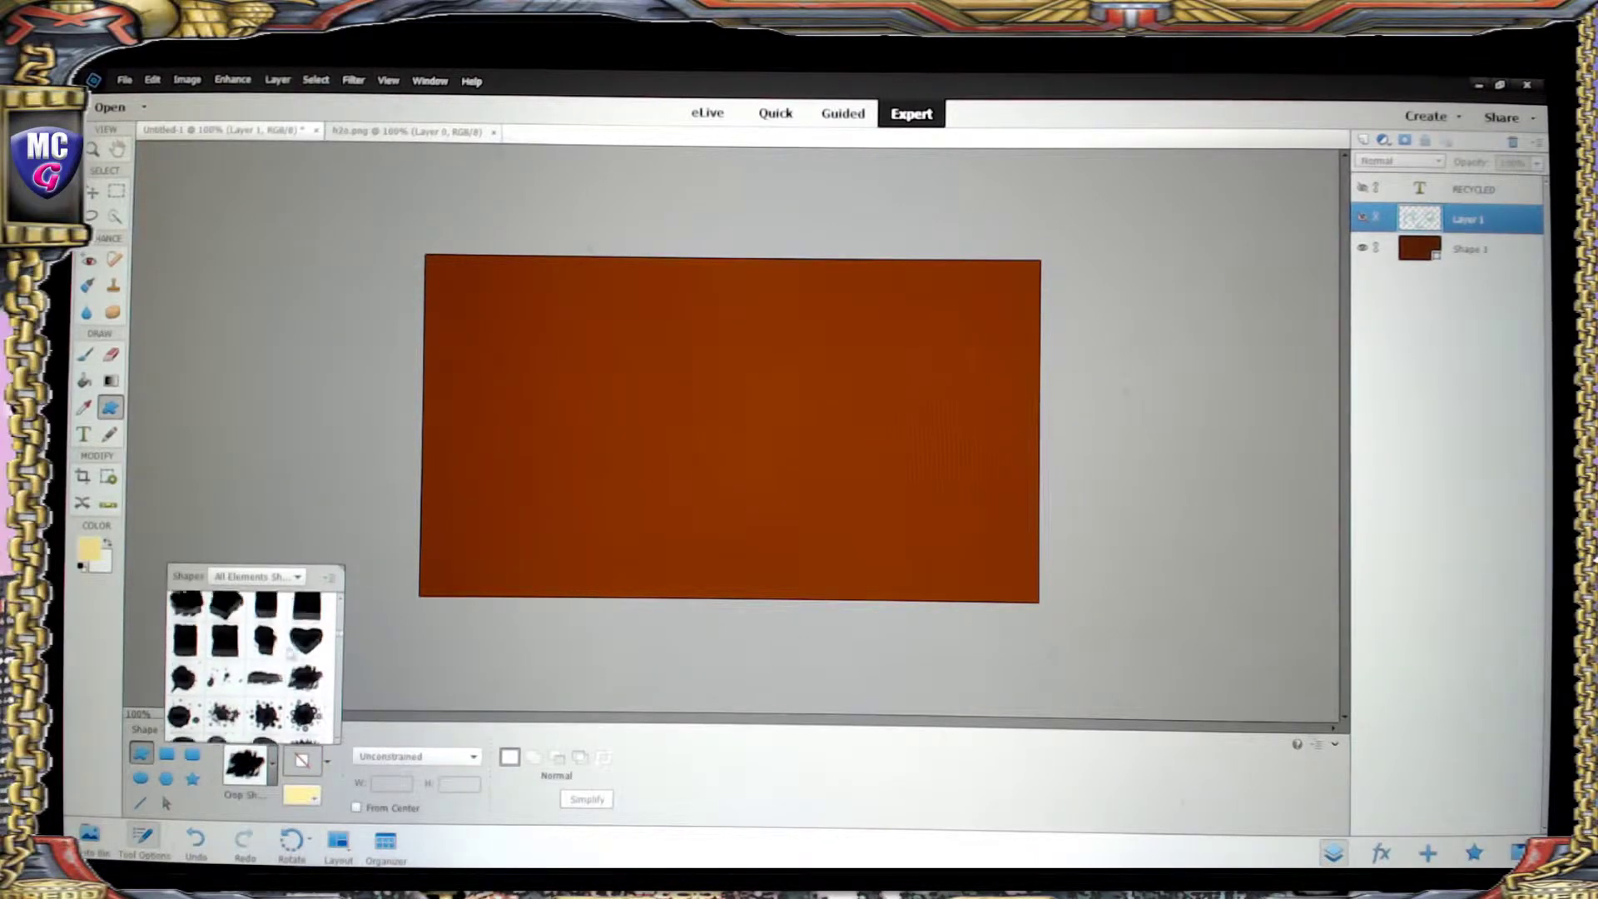
scroll(295, 647, "down", 8)
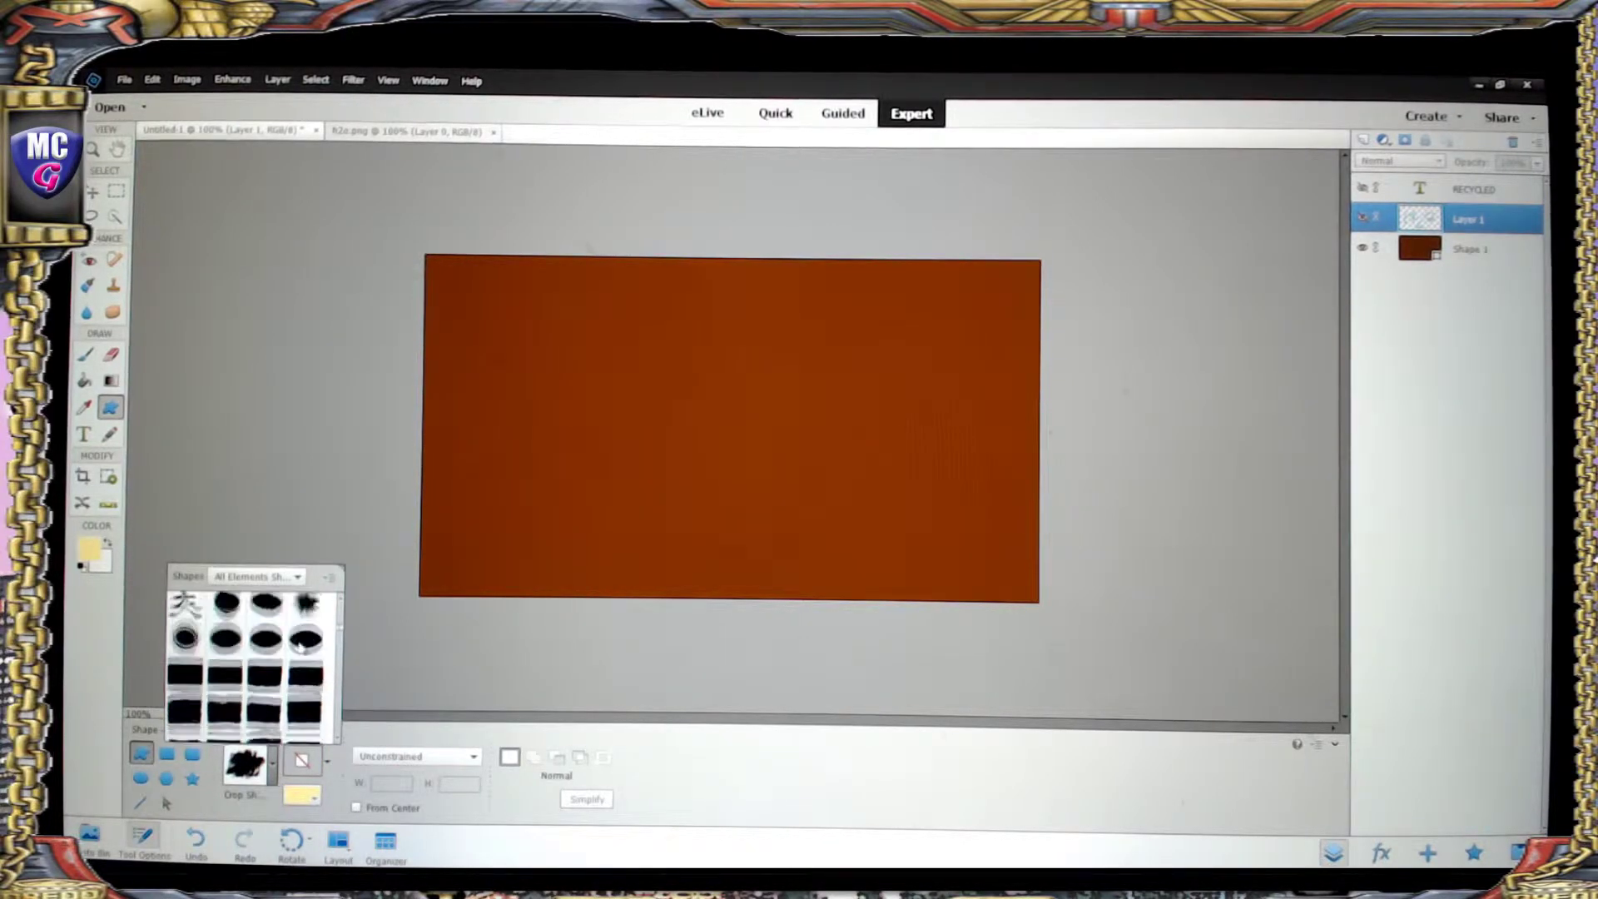
scroll(293, 641, "down", 1)
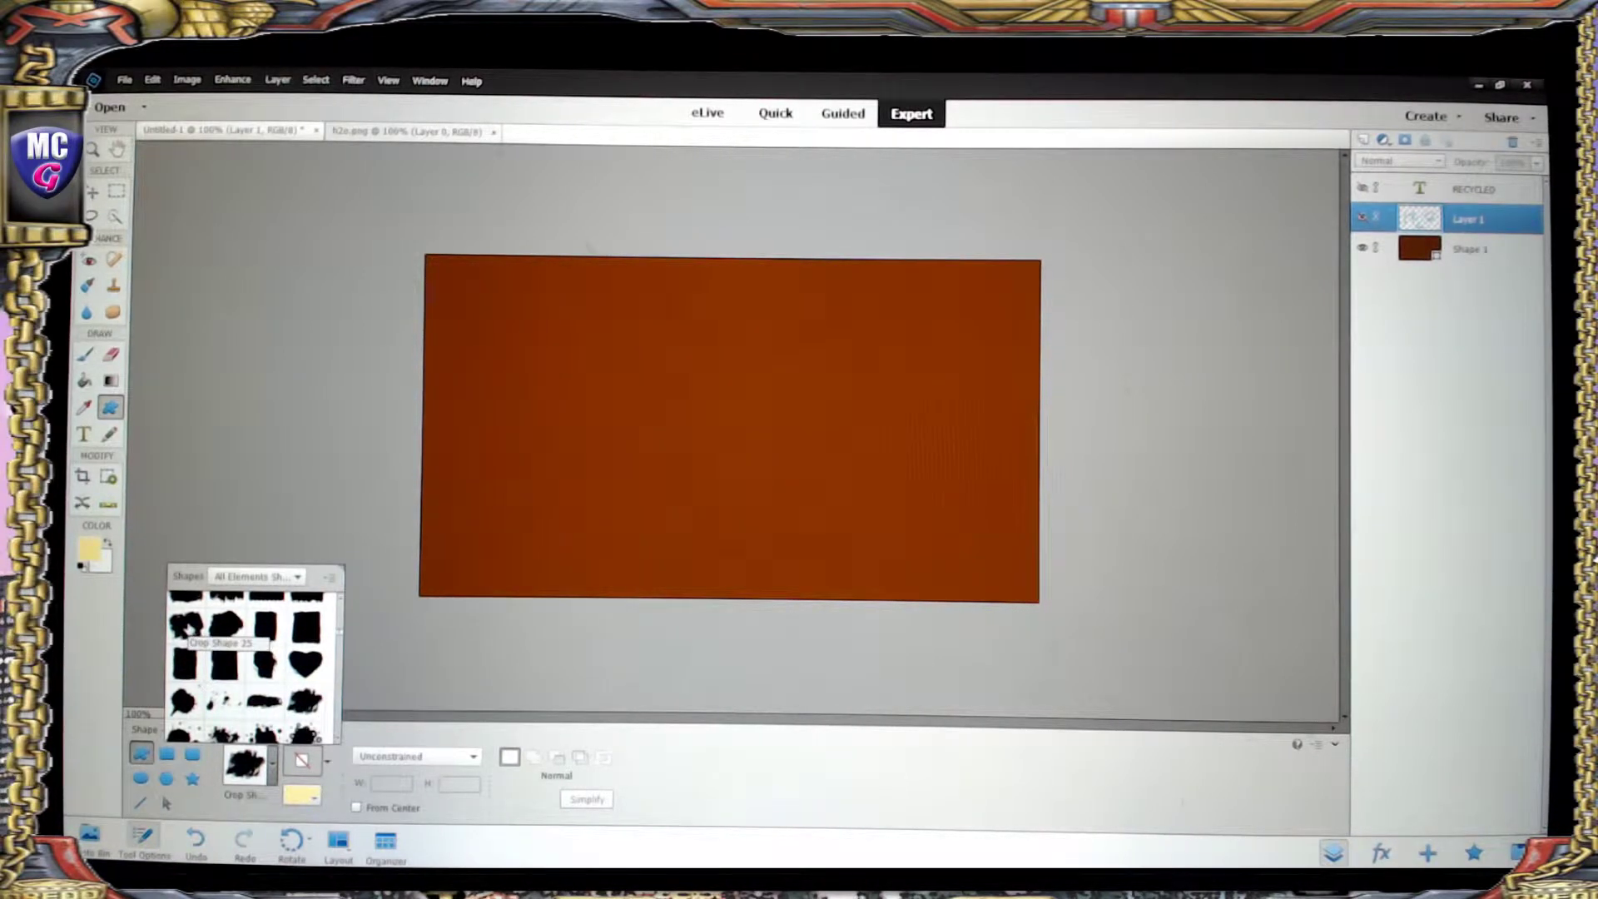
left_click(185, 625)
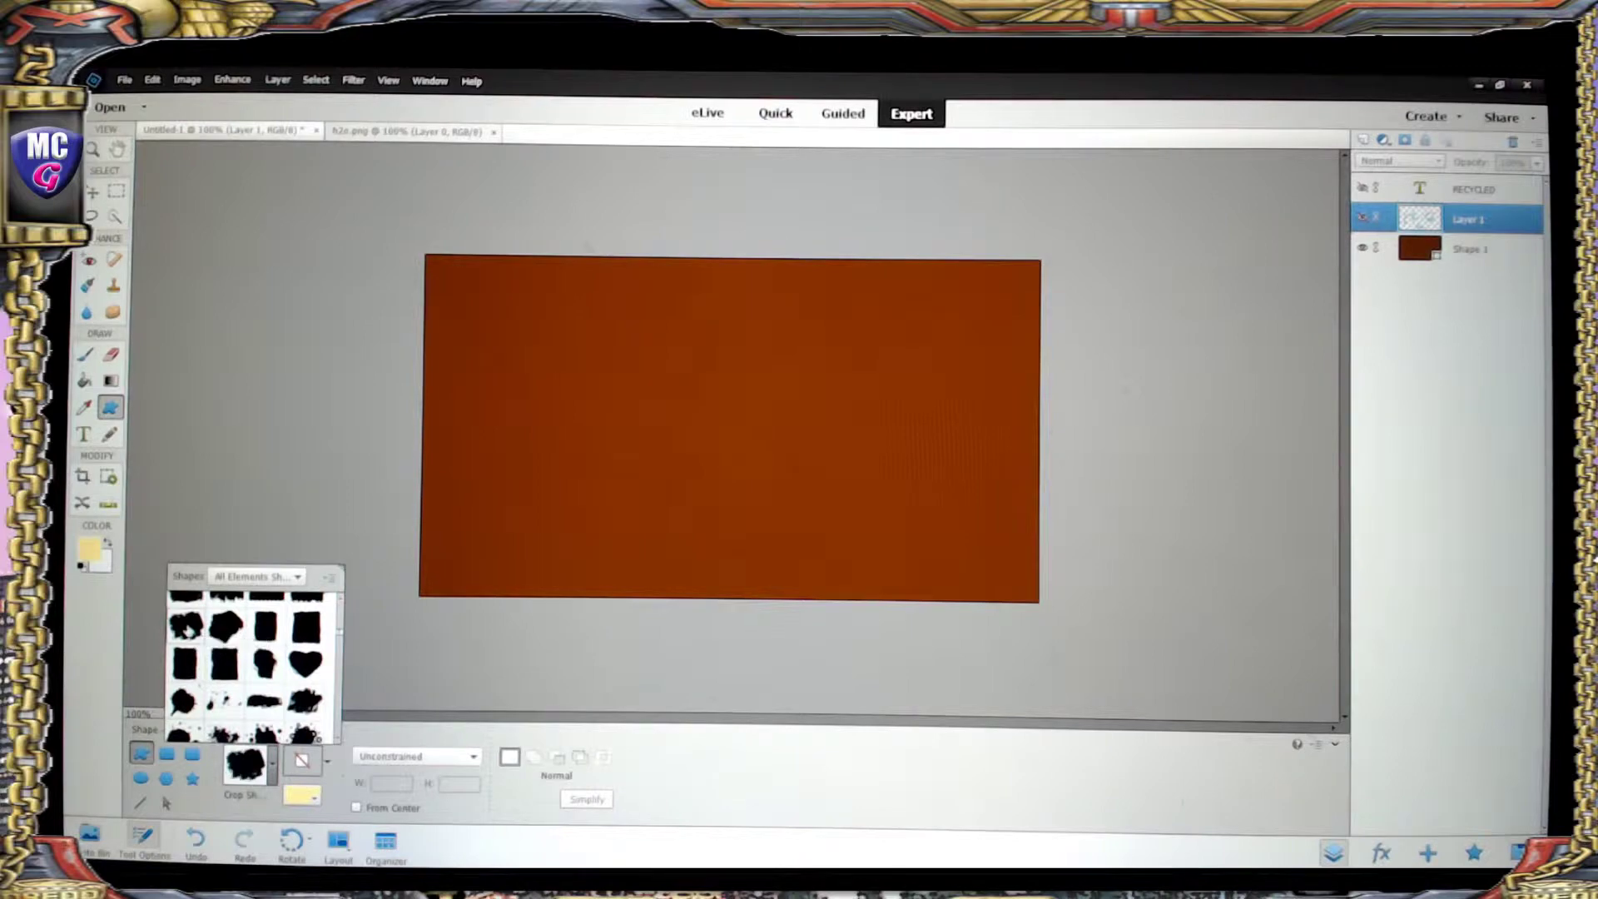
left_click_drag(510, 317, 732, 516)
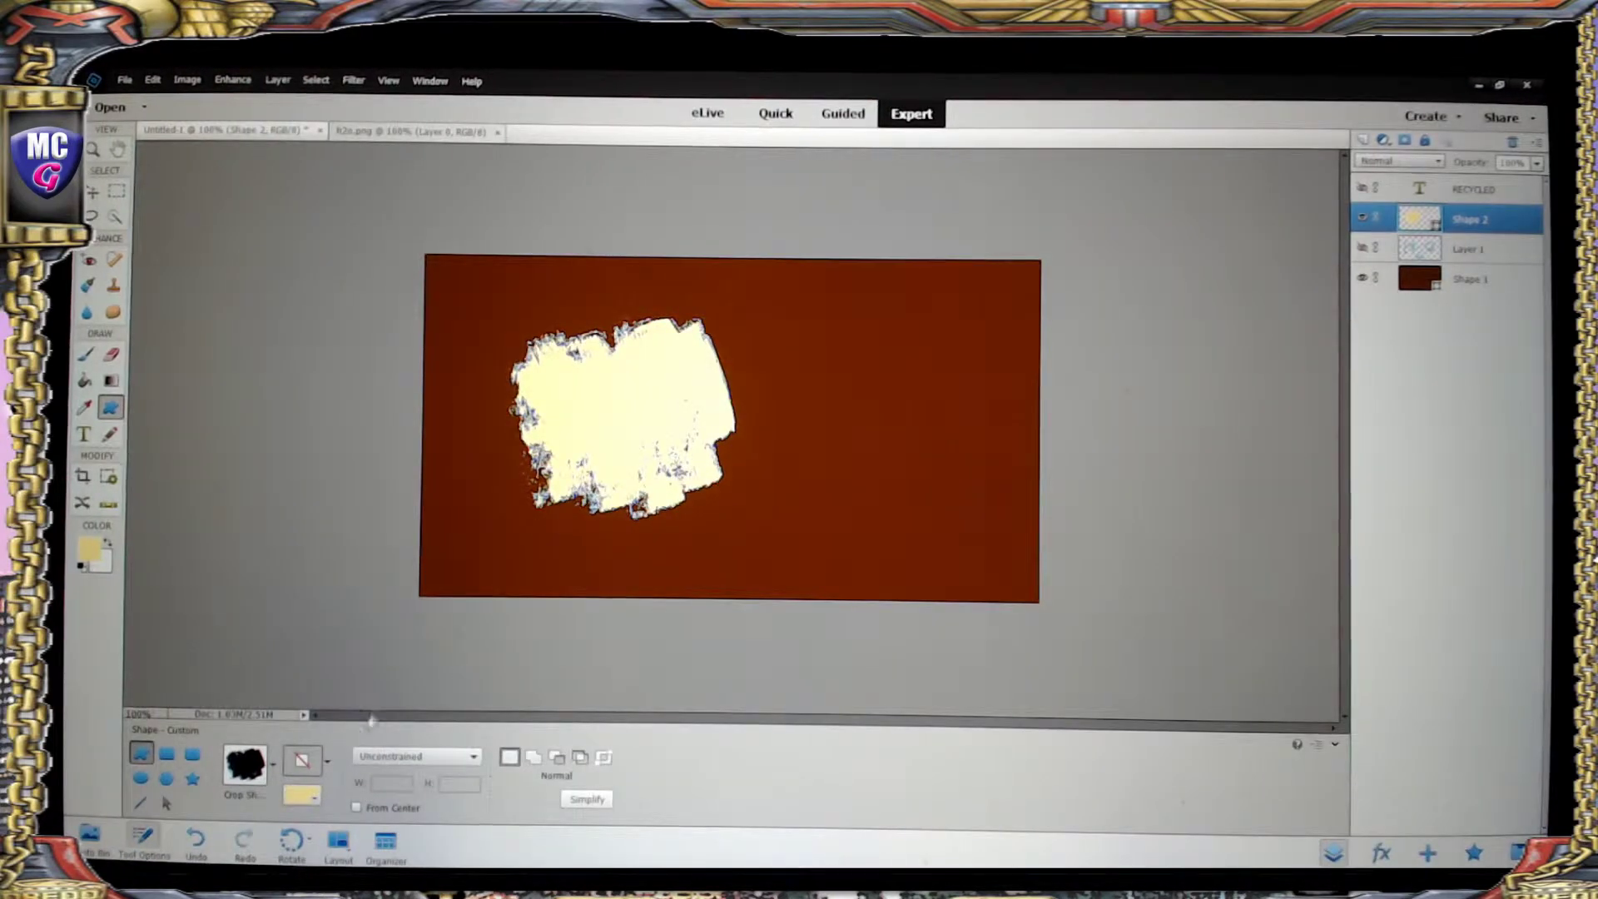
- Recolor the rough paint-patch shape with the first brown swatch in the last row of the default swatches
left_click(315, 800)
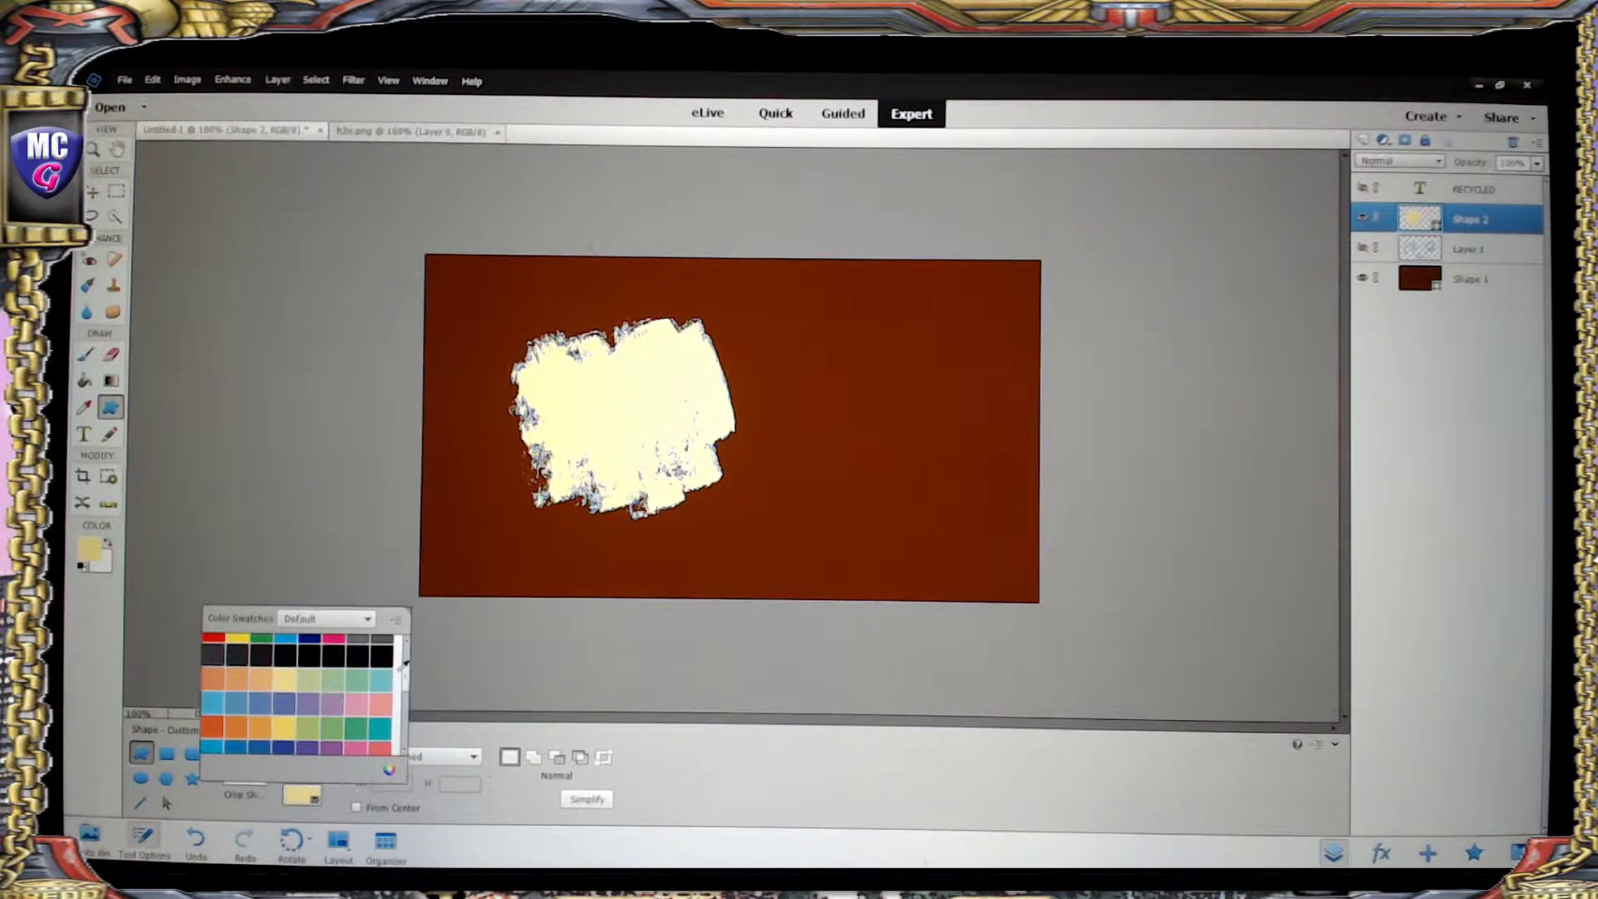
left_click_drag(407, 681, 405, 737)
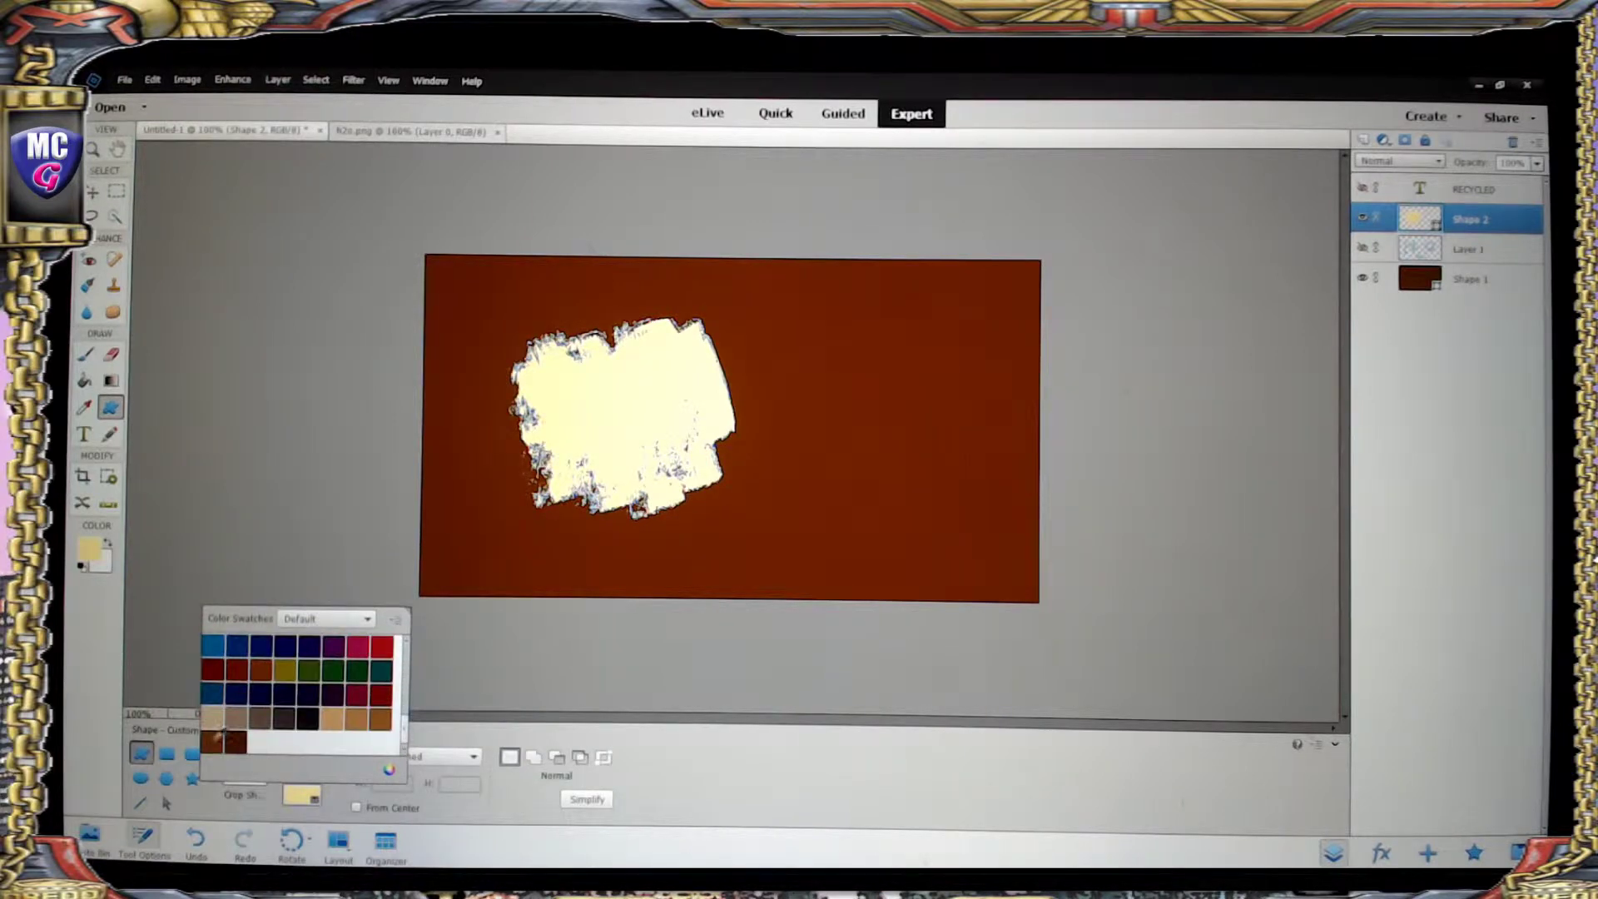
left_click(212, 739)
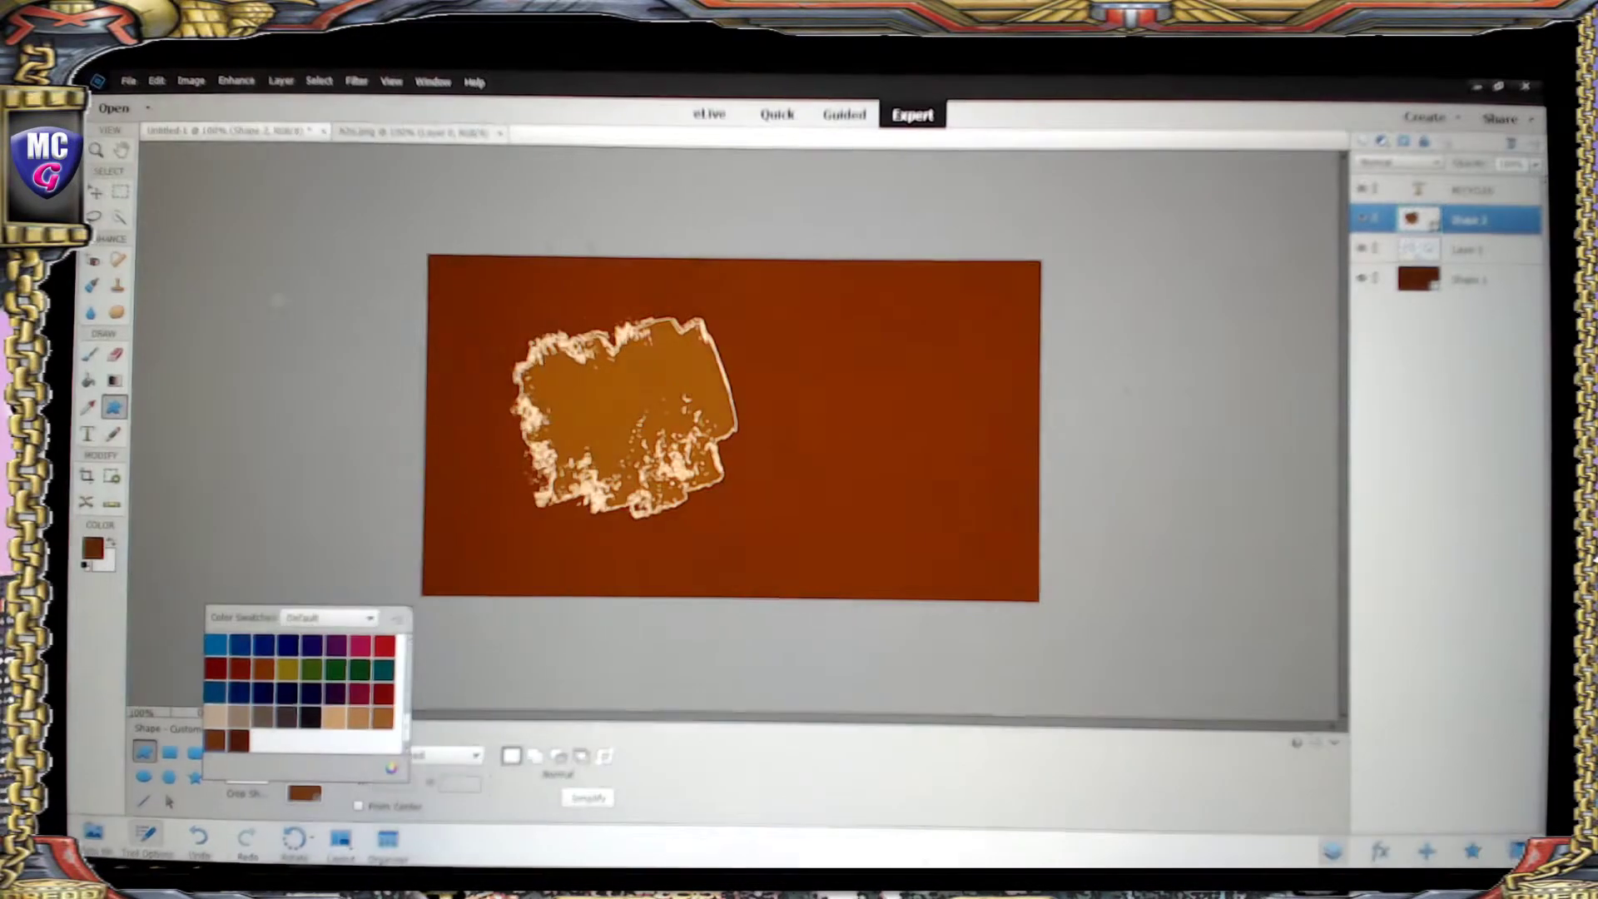
- Scale the patch to 57.11%, rotate it about 98.5 degrees, place it across the rectangle's left edge and commit the transform
key("v")
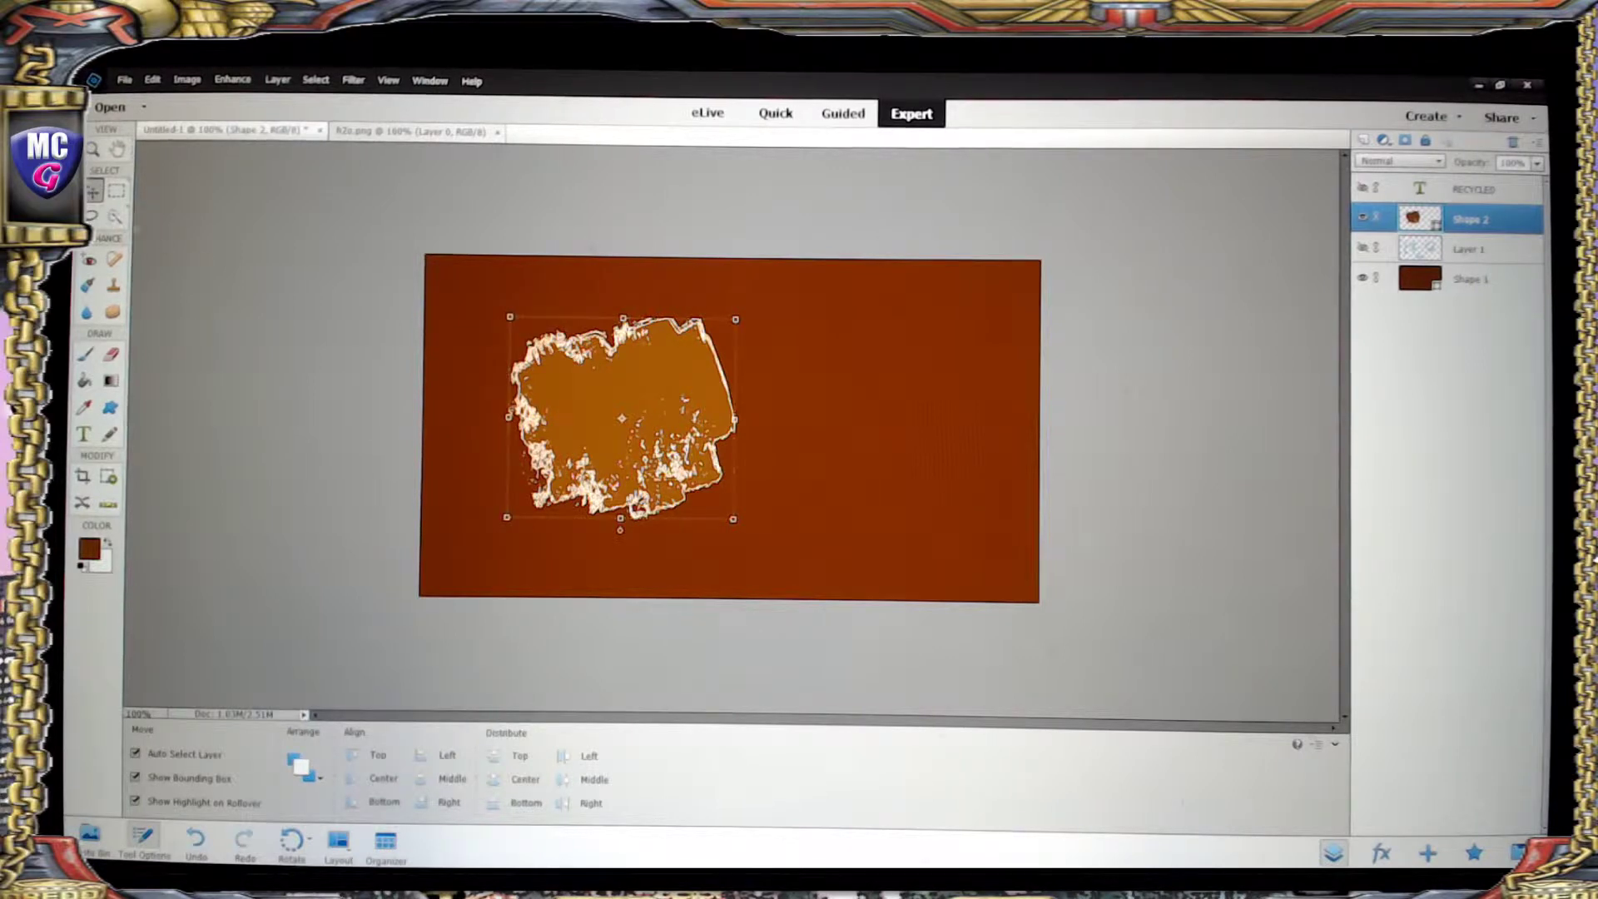
left_click_drag(578, 447, 612, 447)
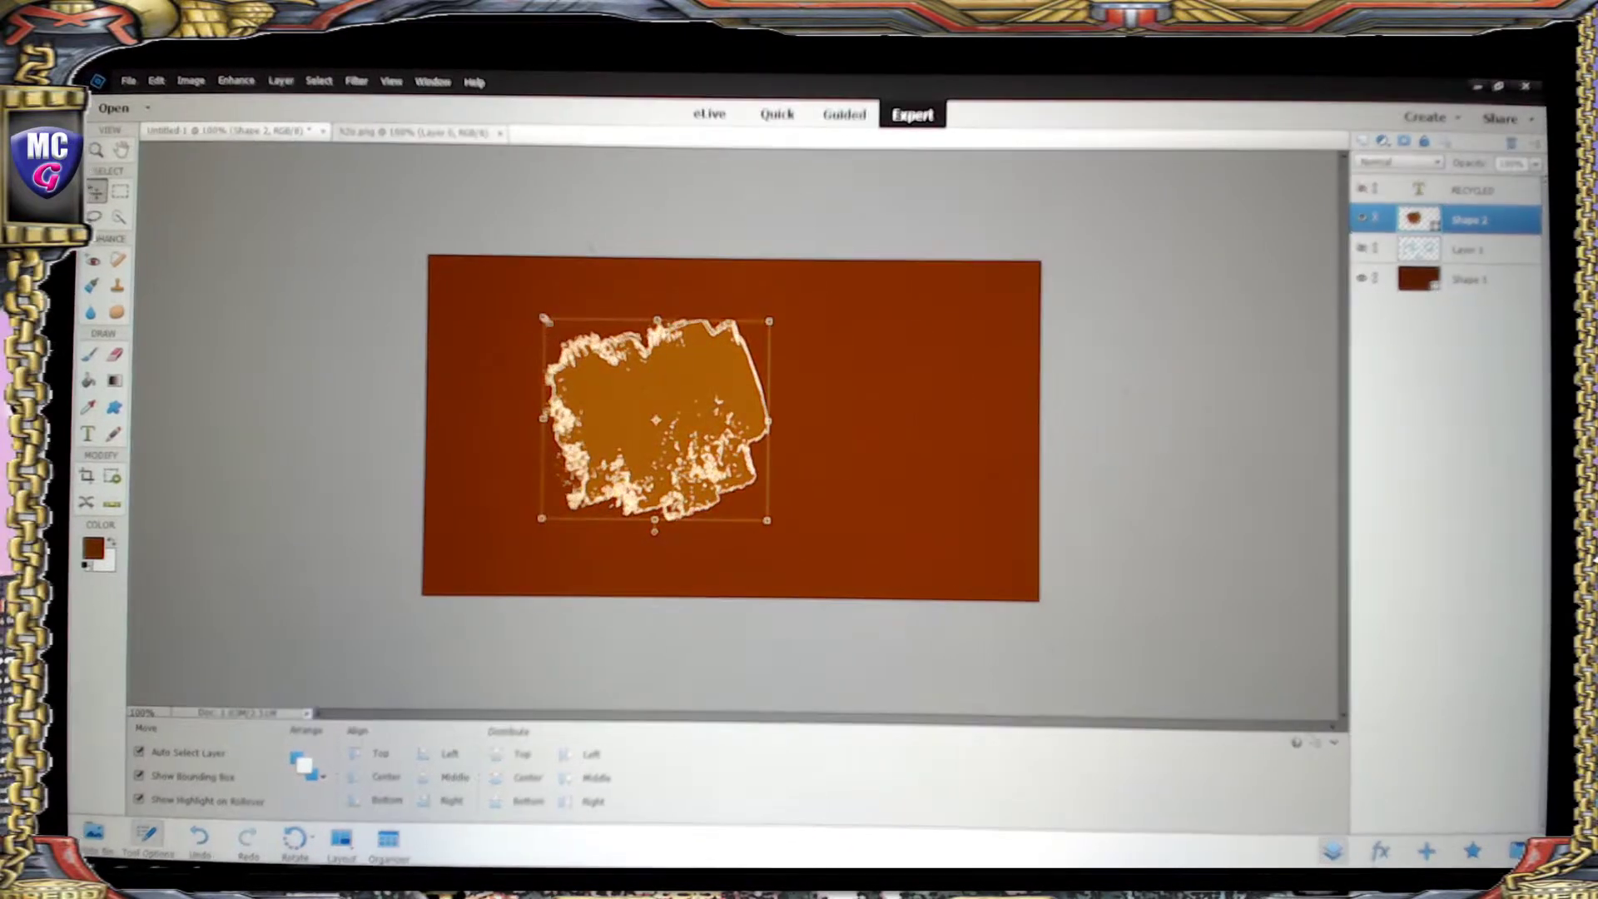
left_click_drag(545, 318, 647, 399)
left_click_drag(776, 396, 820, 457)
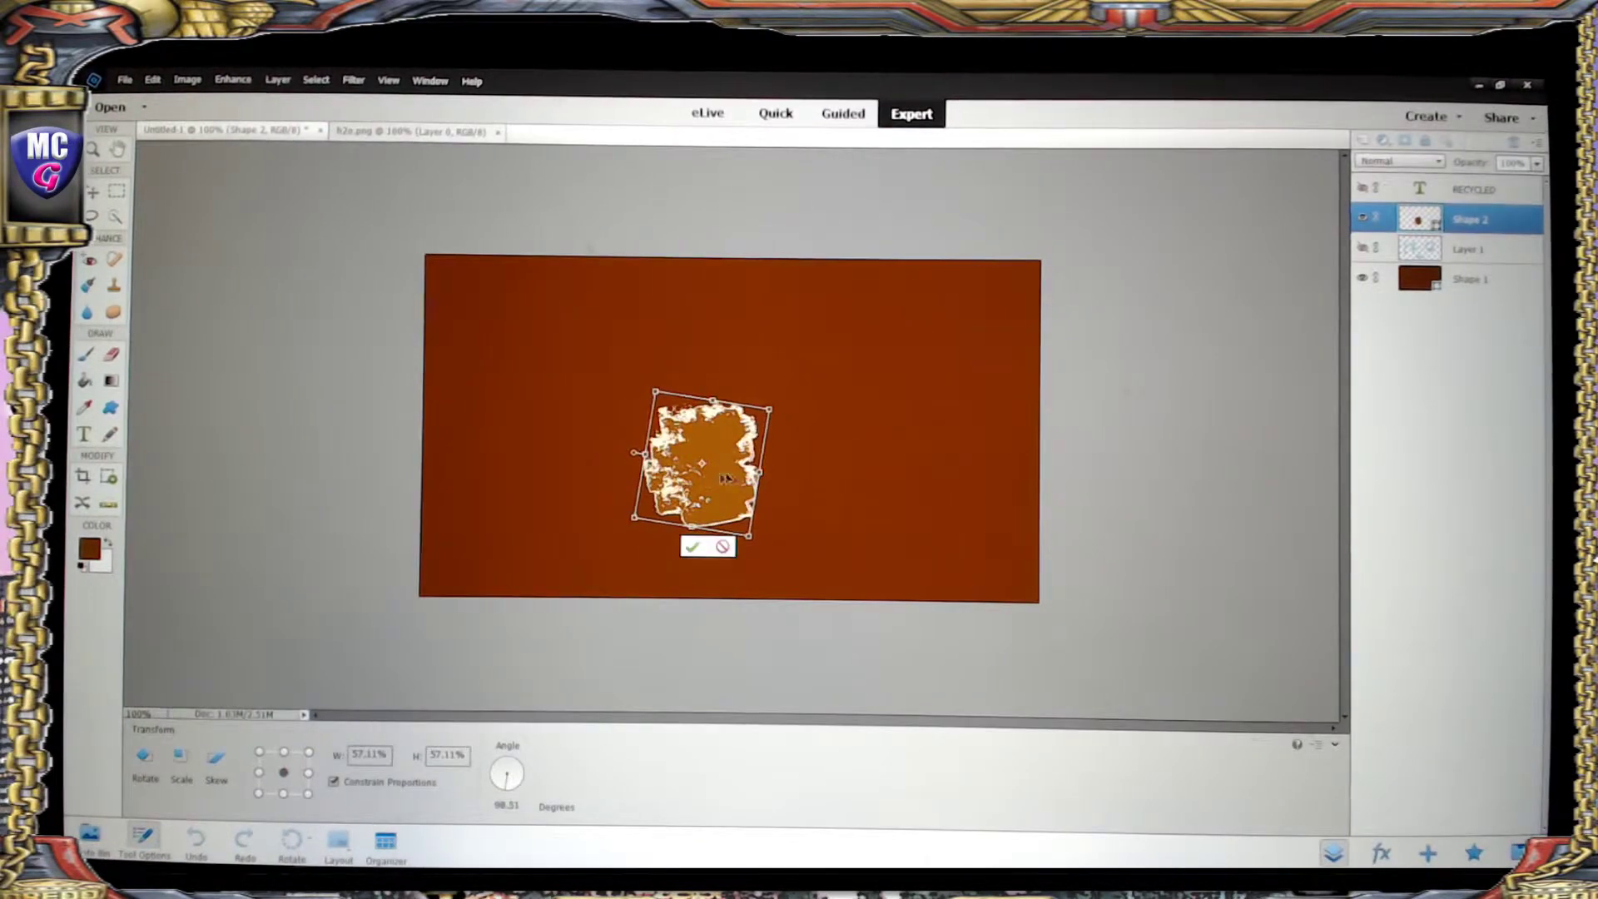
left_click_drag(724, 477, 460, 475)
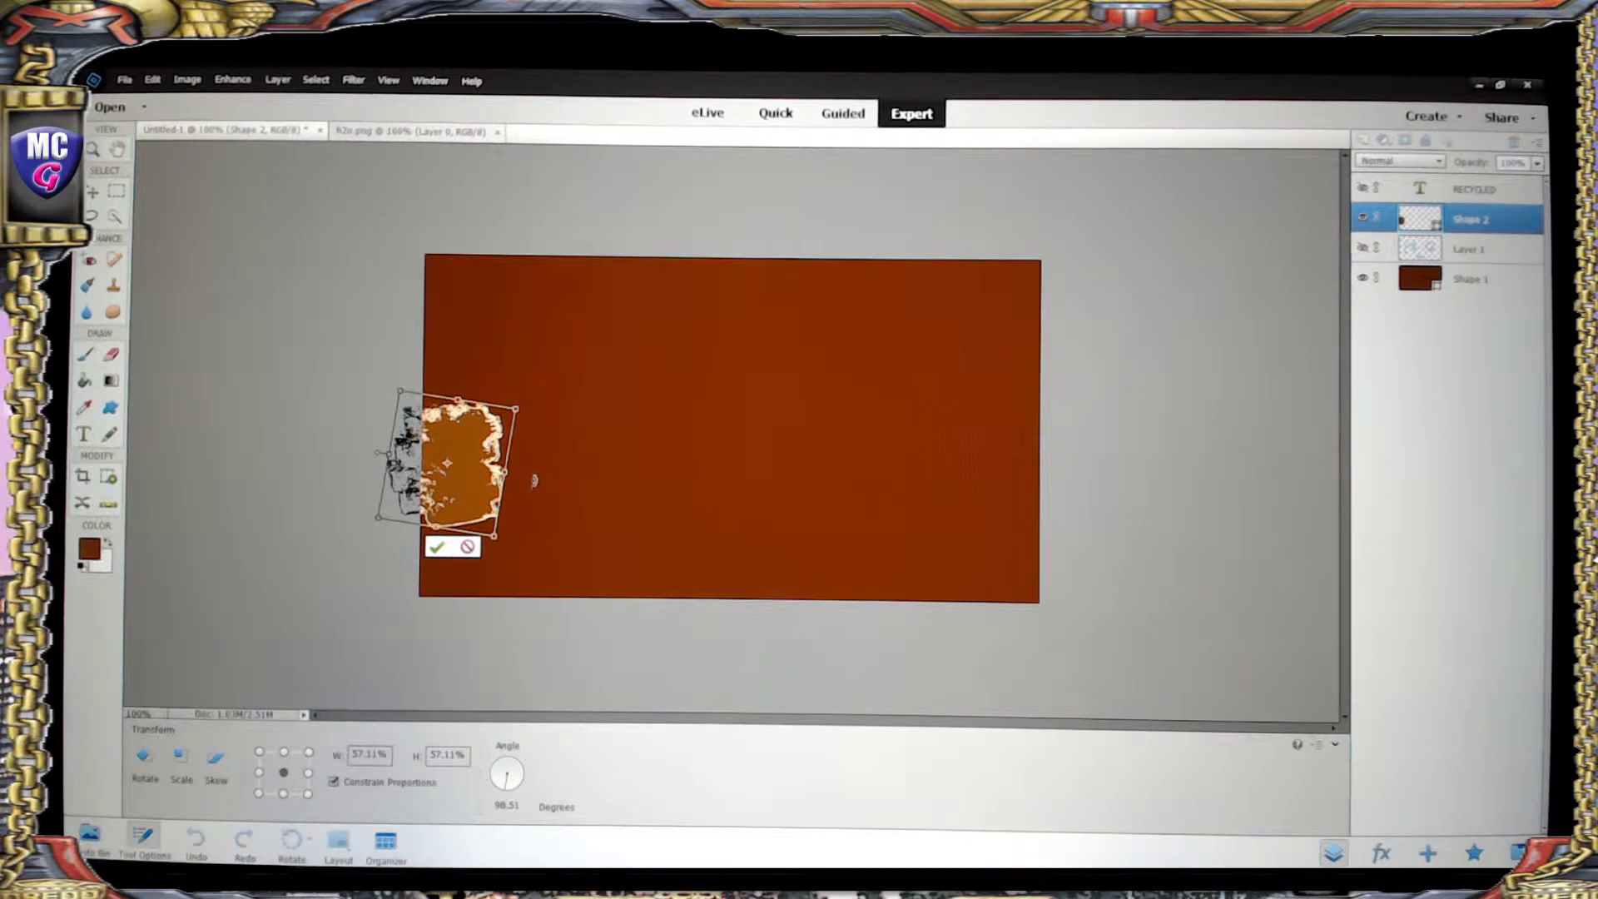
left_click(436, 548)
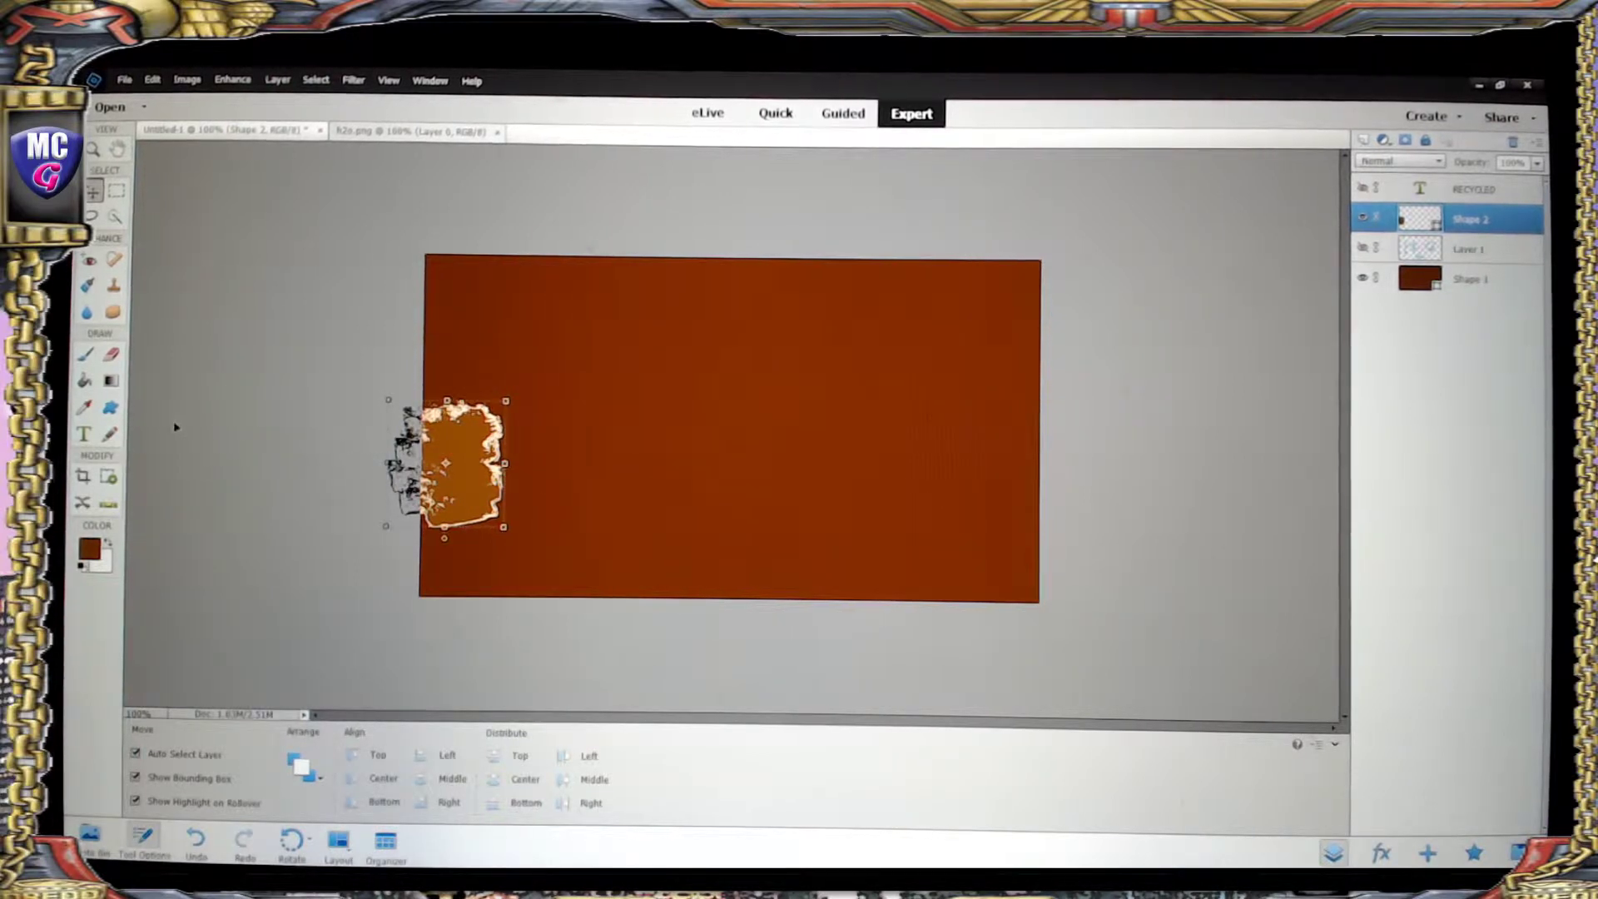
- Draw six more brown crop-shape patches of varying sizes scattered across the rectangle
left_click(109, 409)
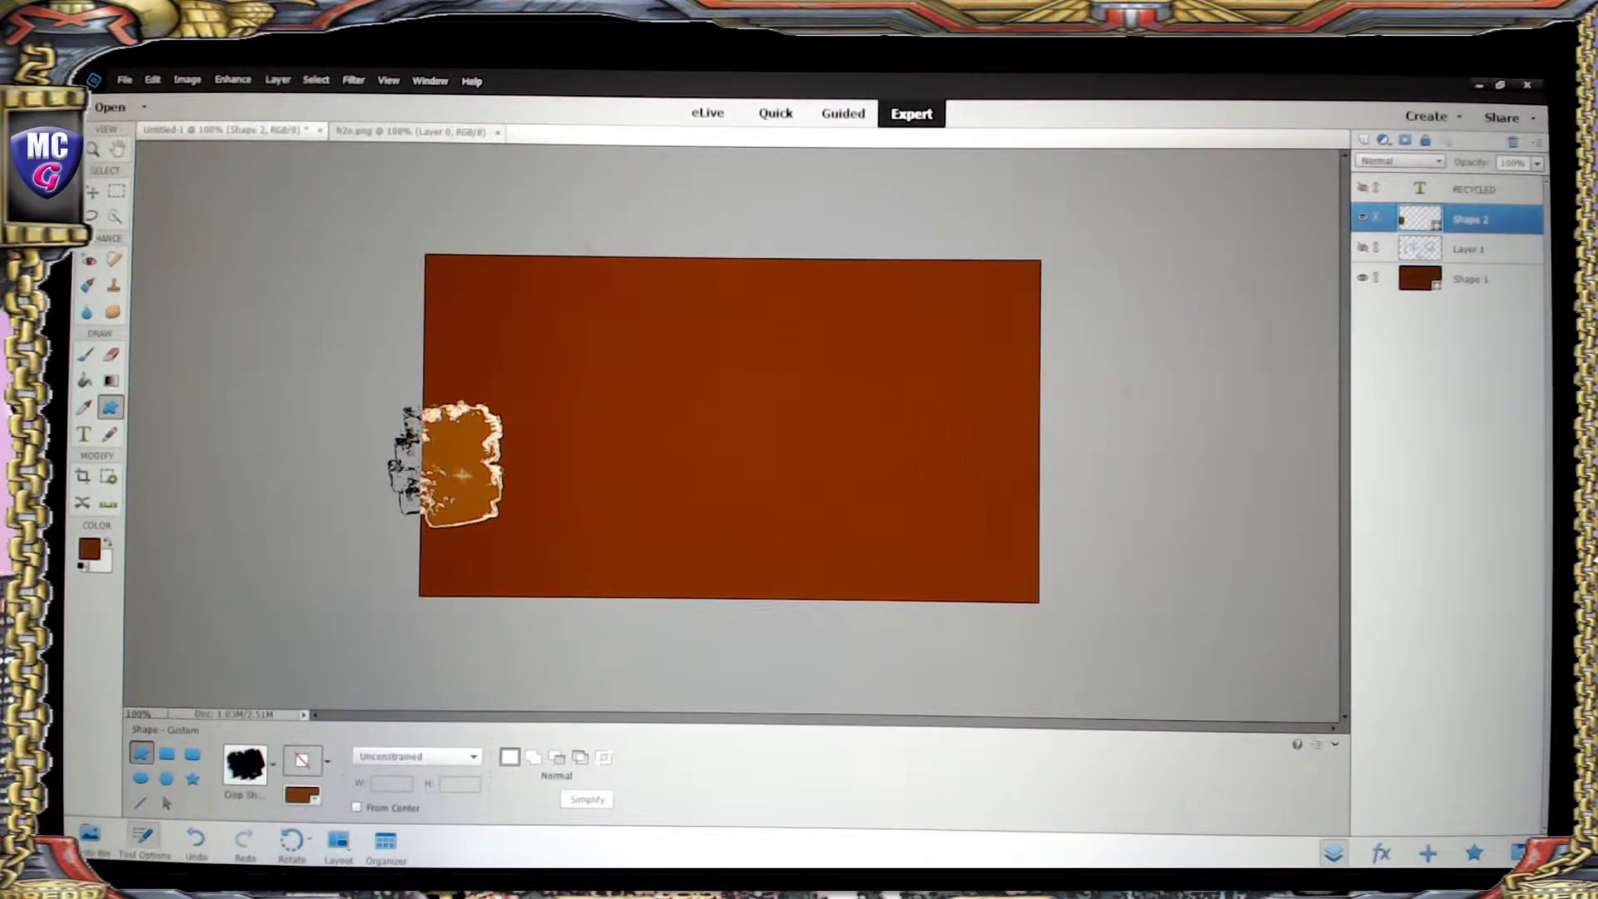
left_click_drag(590, 324, 746, 448)
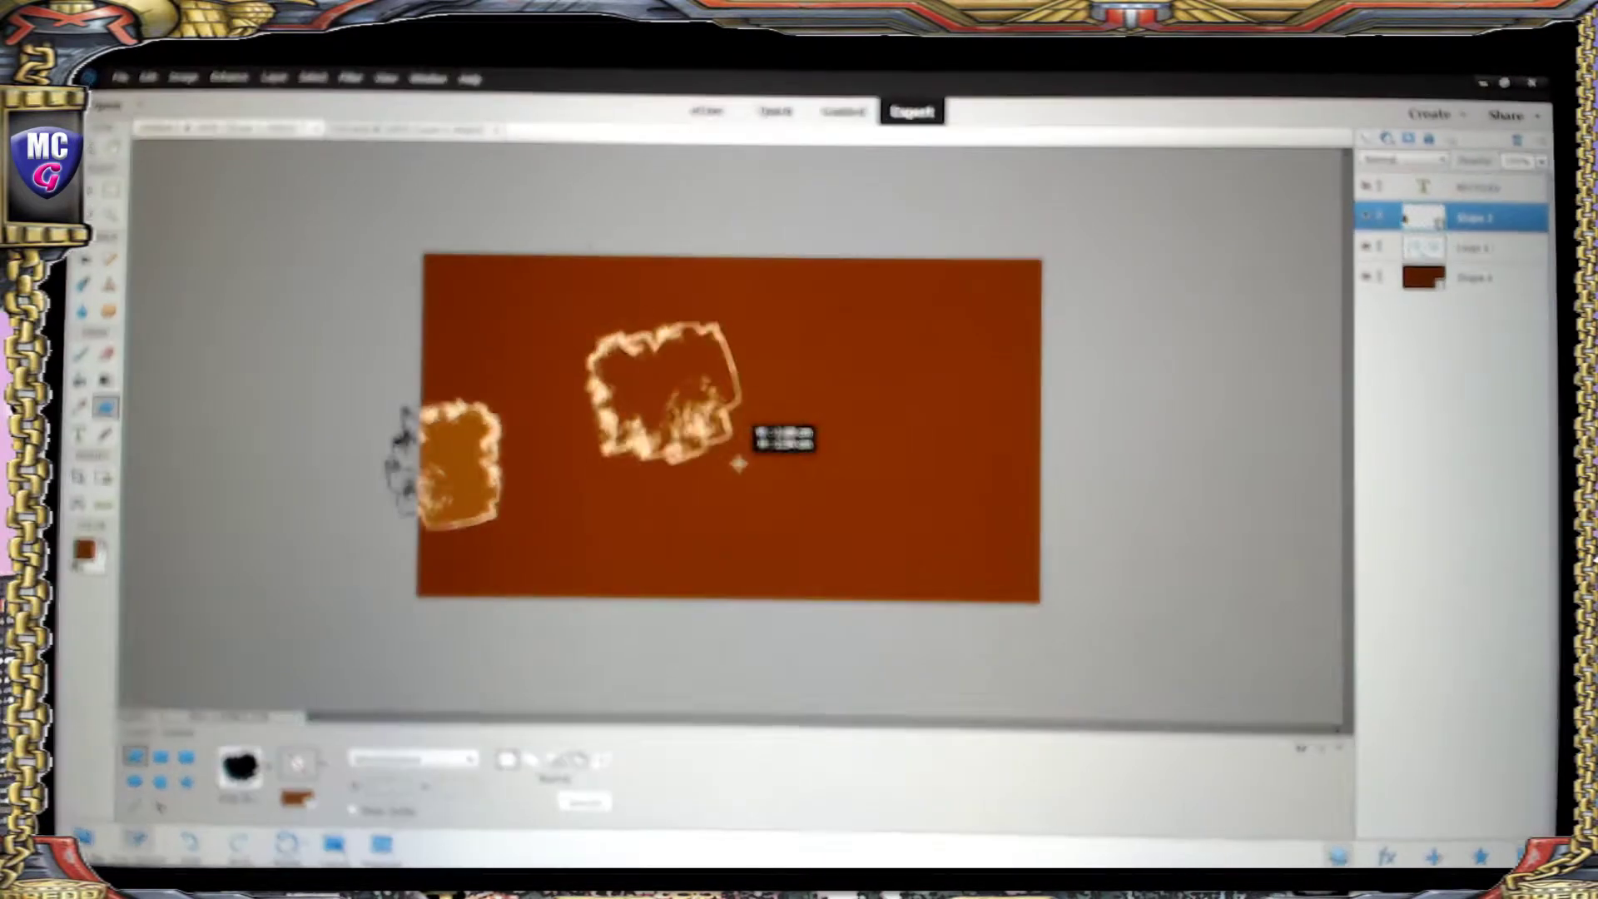
left_click_drag(857, 358, 1015, 511)
left_click_drag(753, 510, 849, 586)
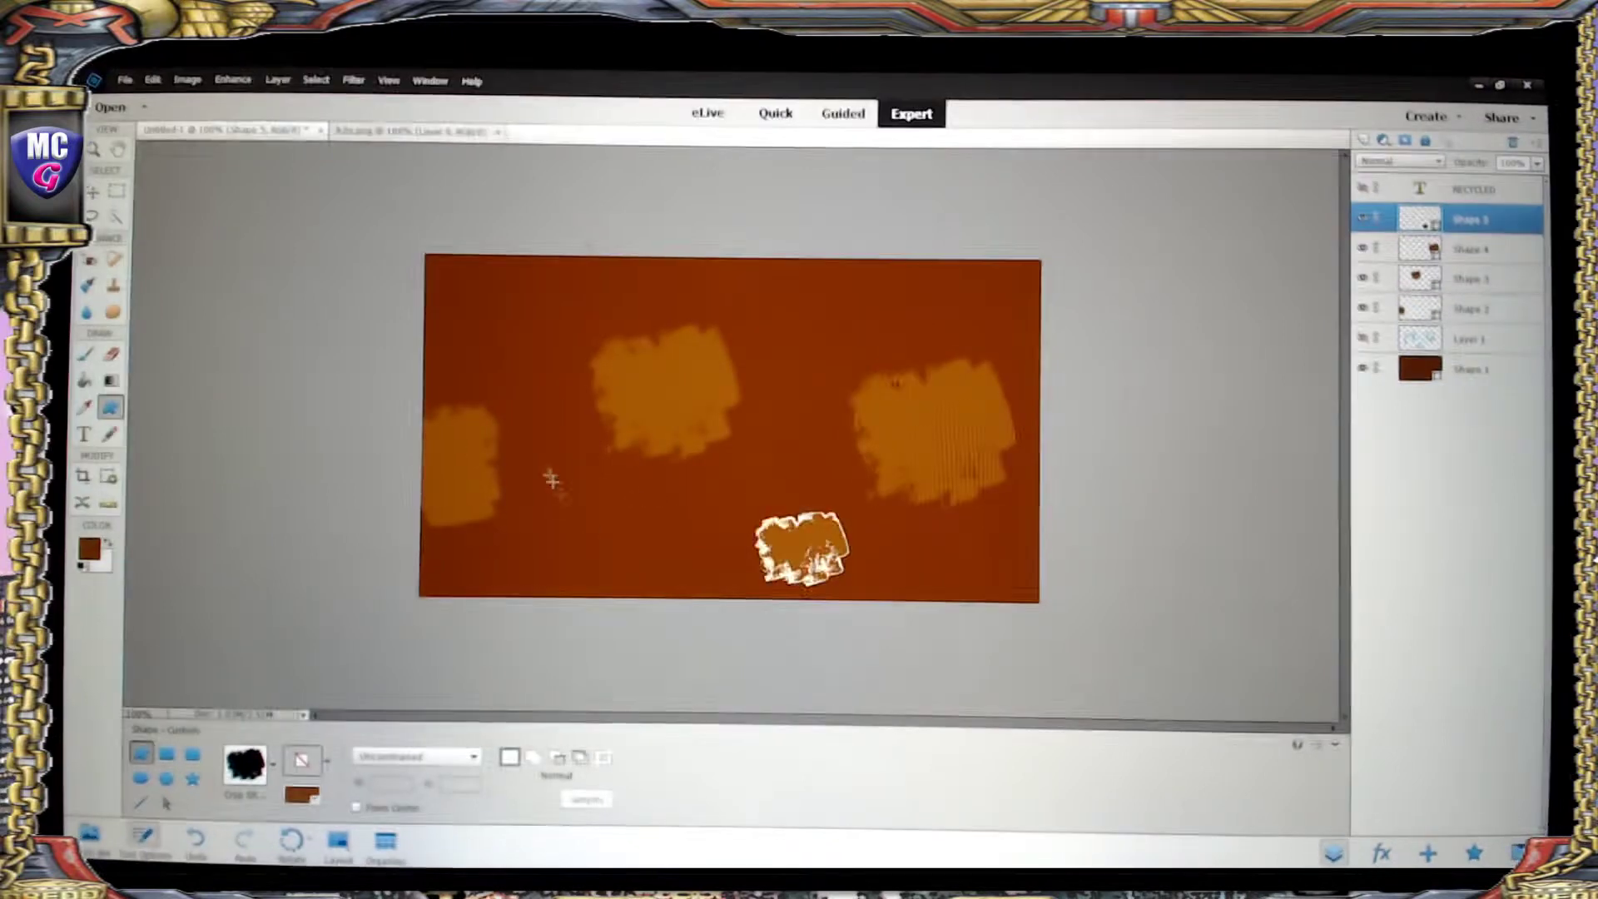
left_click_drag(546, 472, 696, 611)
left_click_drag(486, 273, 597, 356)
left_click_drag(799, 273, 896, 341)
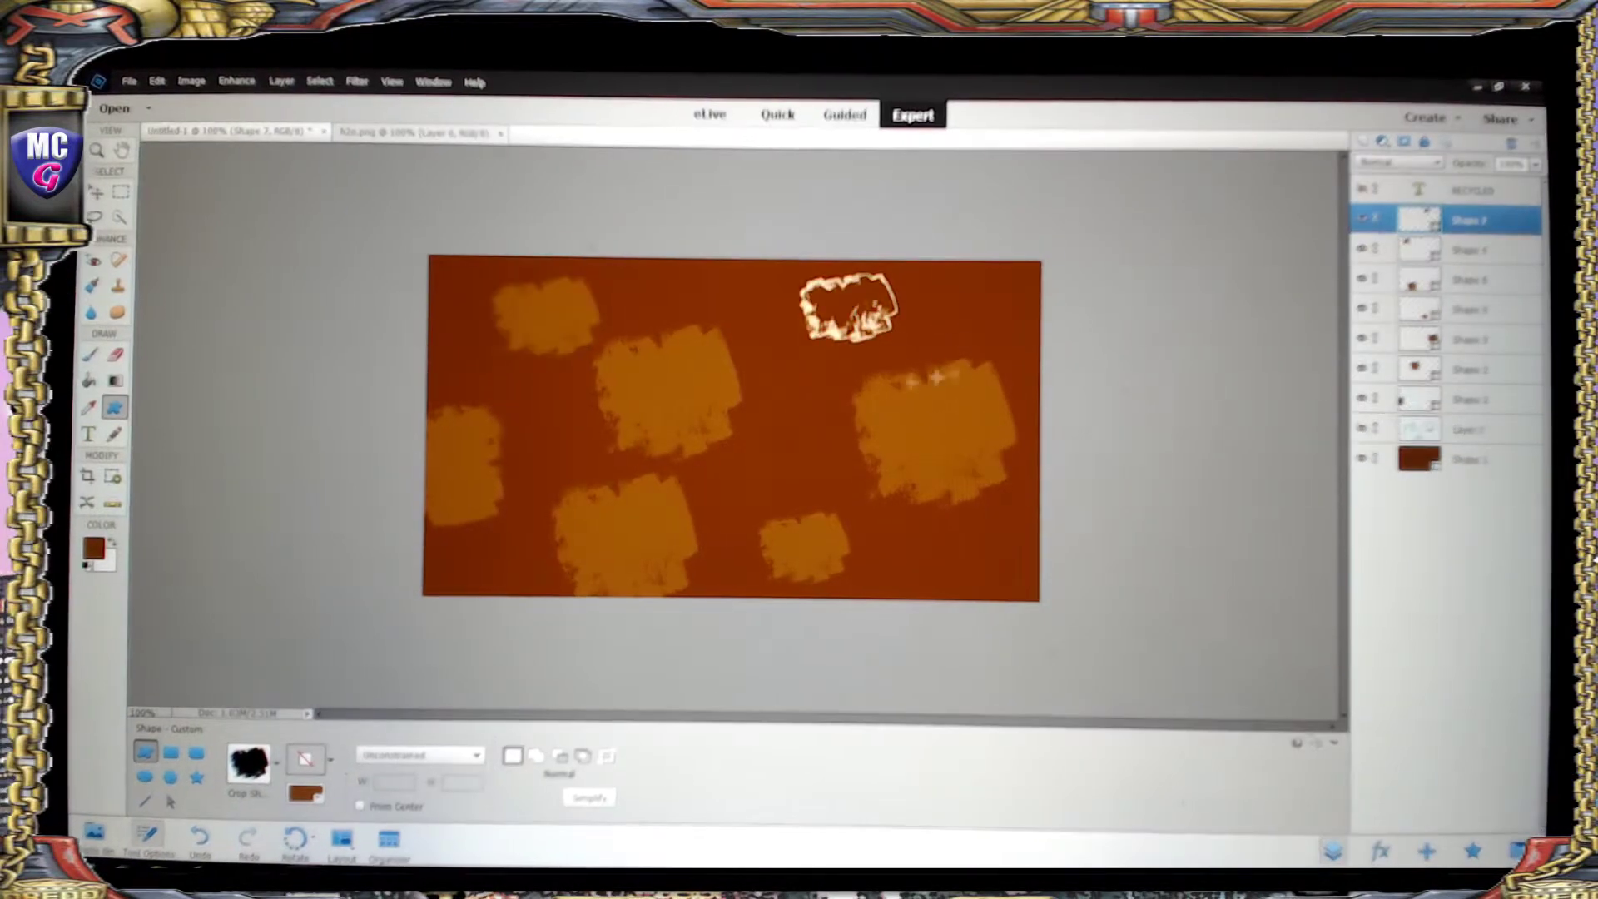
- Draw a small brown patch near the rectangle's centre, and move the upper-left and lower-left patches toward the left edge
left_click_drag(757, 442, 820, 491)
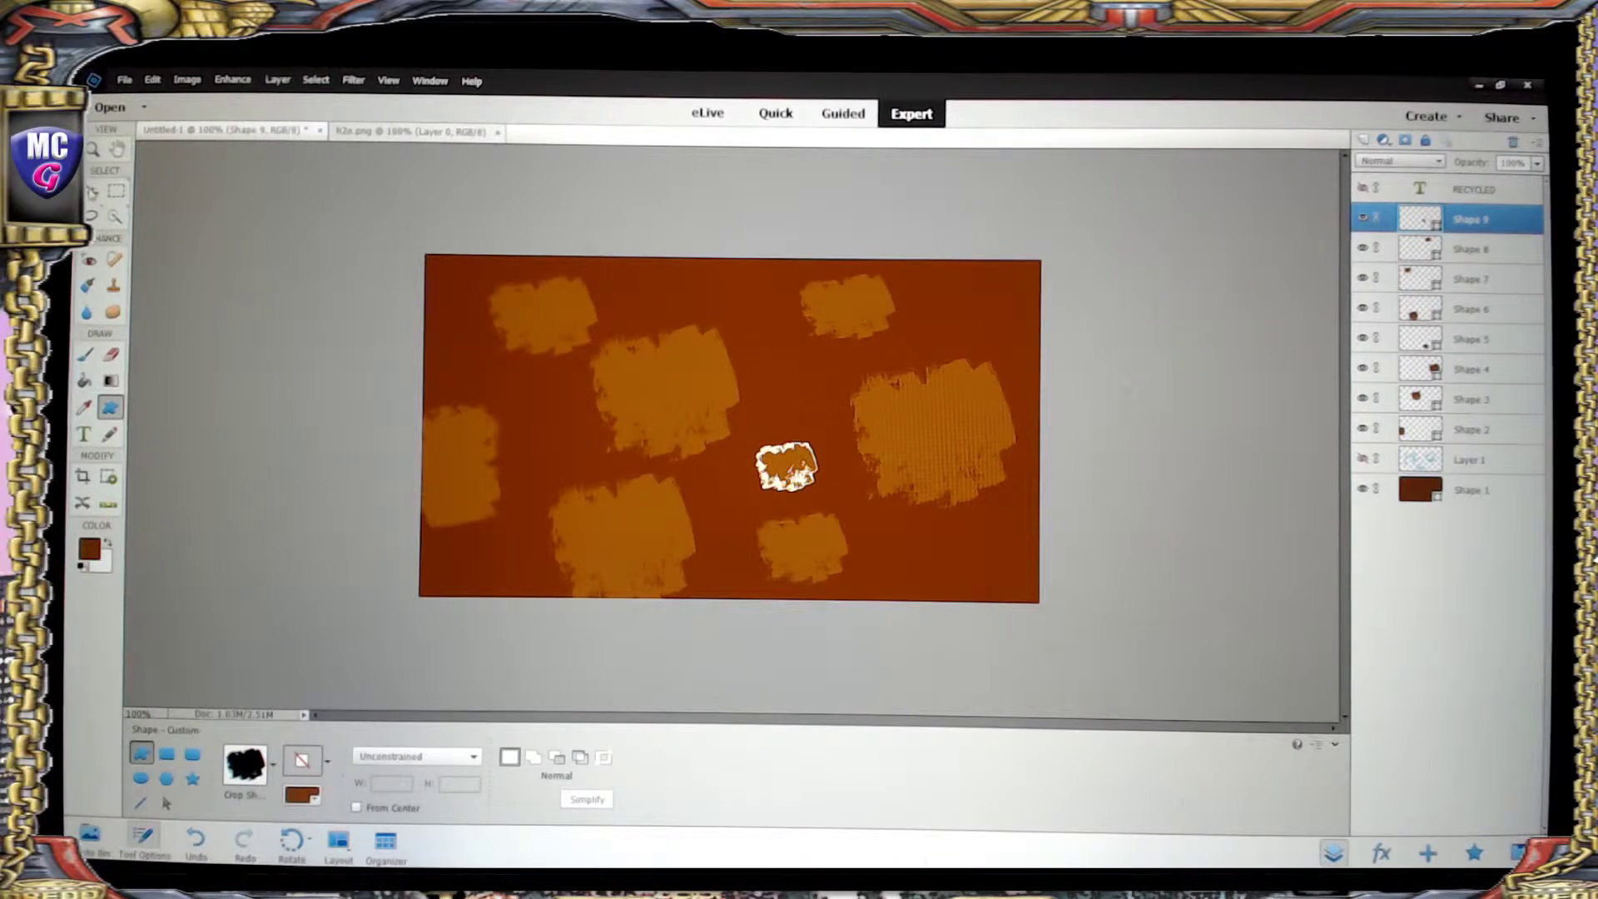
key("v")
left_click_drag(560, 317, 499, 427)
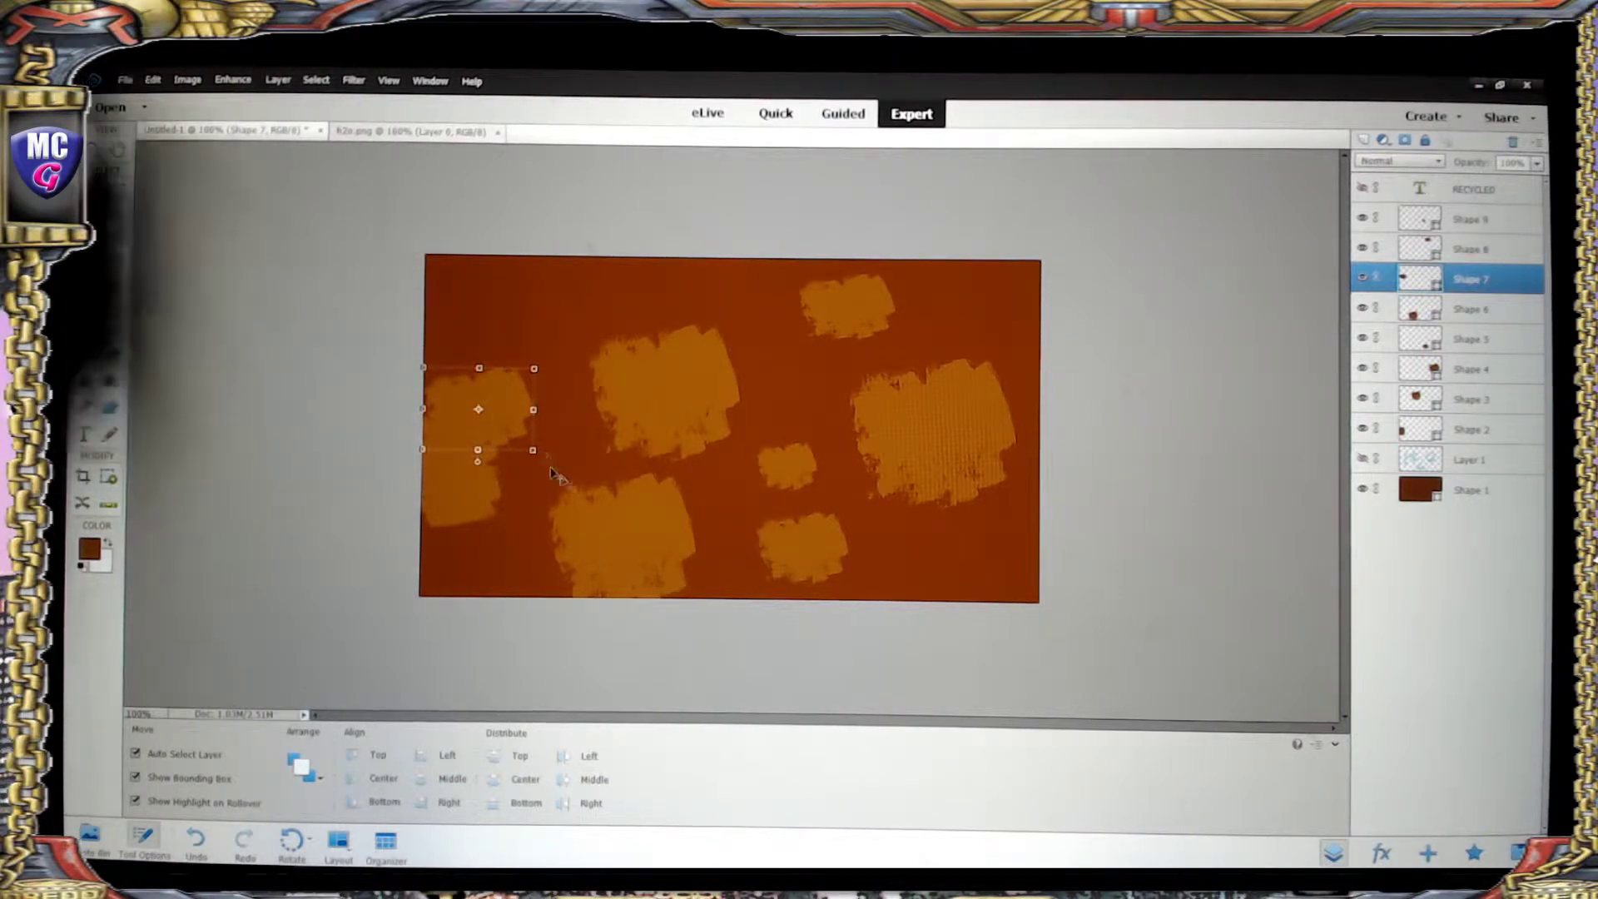
left_click_drag(616, 531, 529, 468)
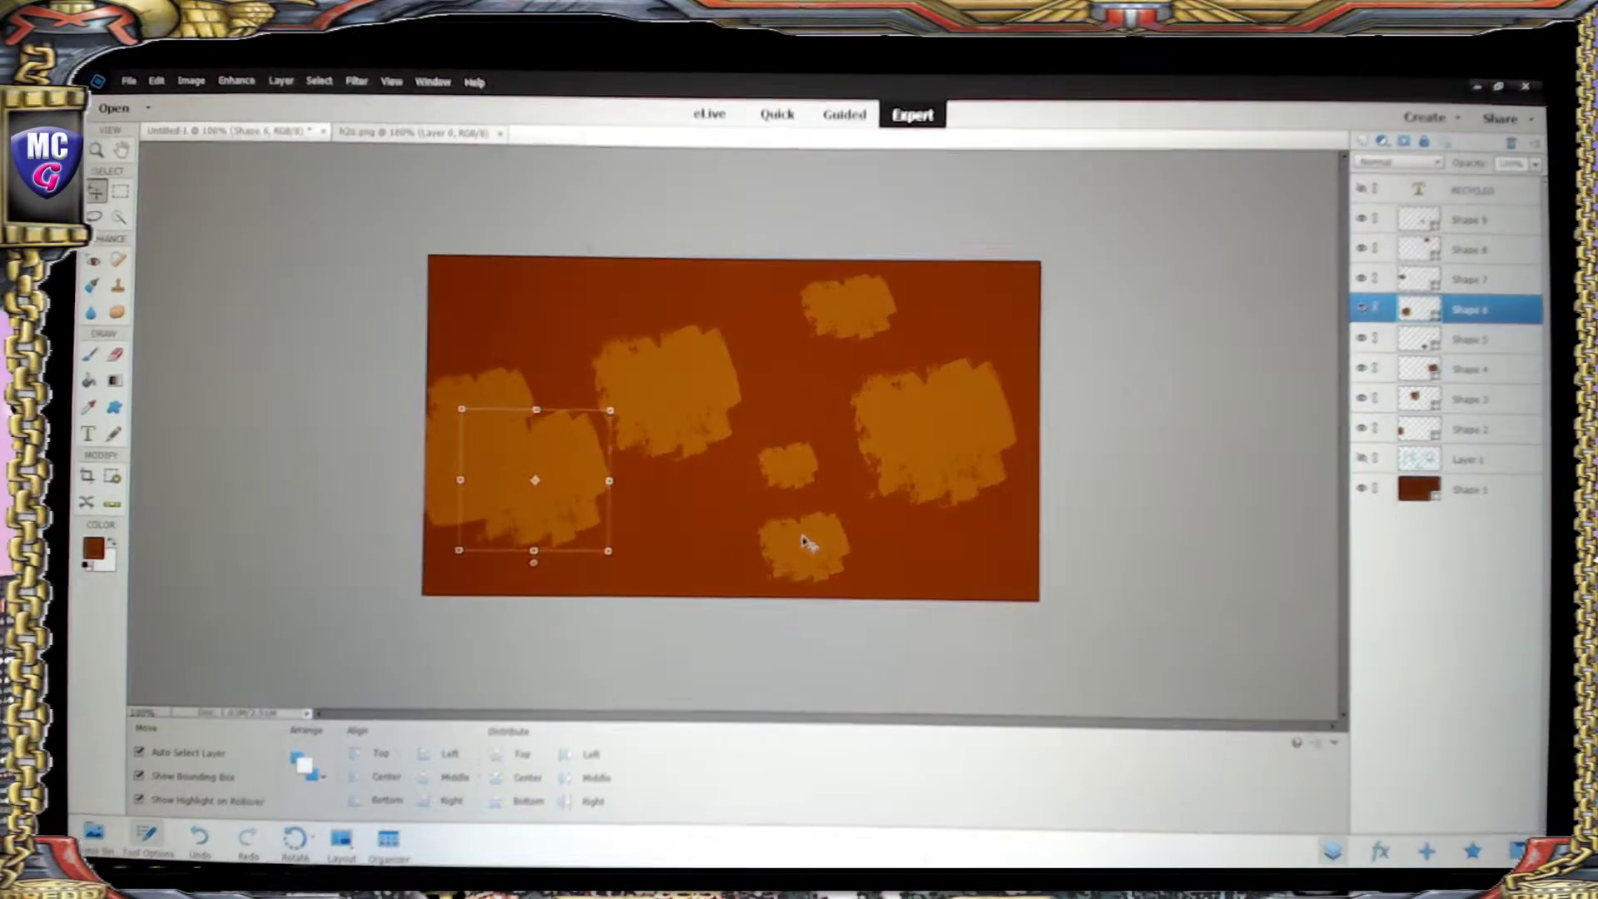
- Shift the small bottom patch slightly and rotate it to -146.93 degrees, and squash the large right patch to about 75% height
left_click_drag(803, 545, 824, 580)
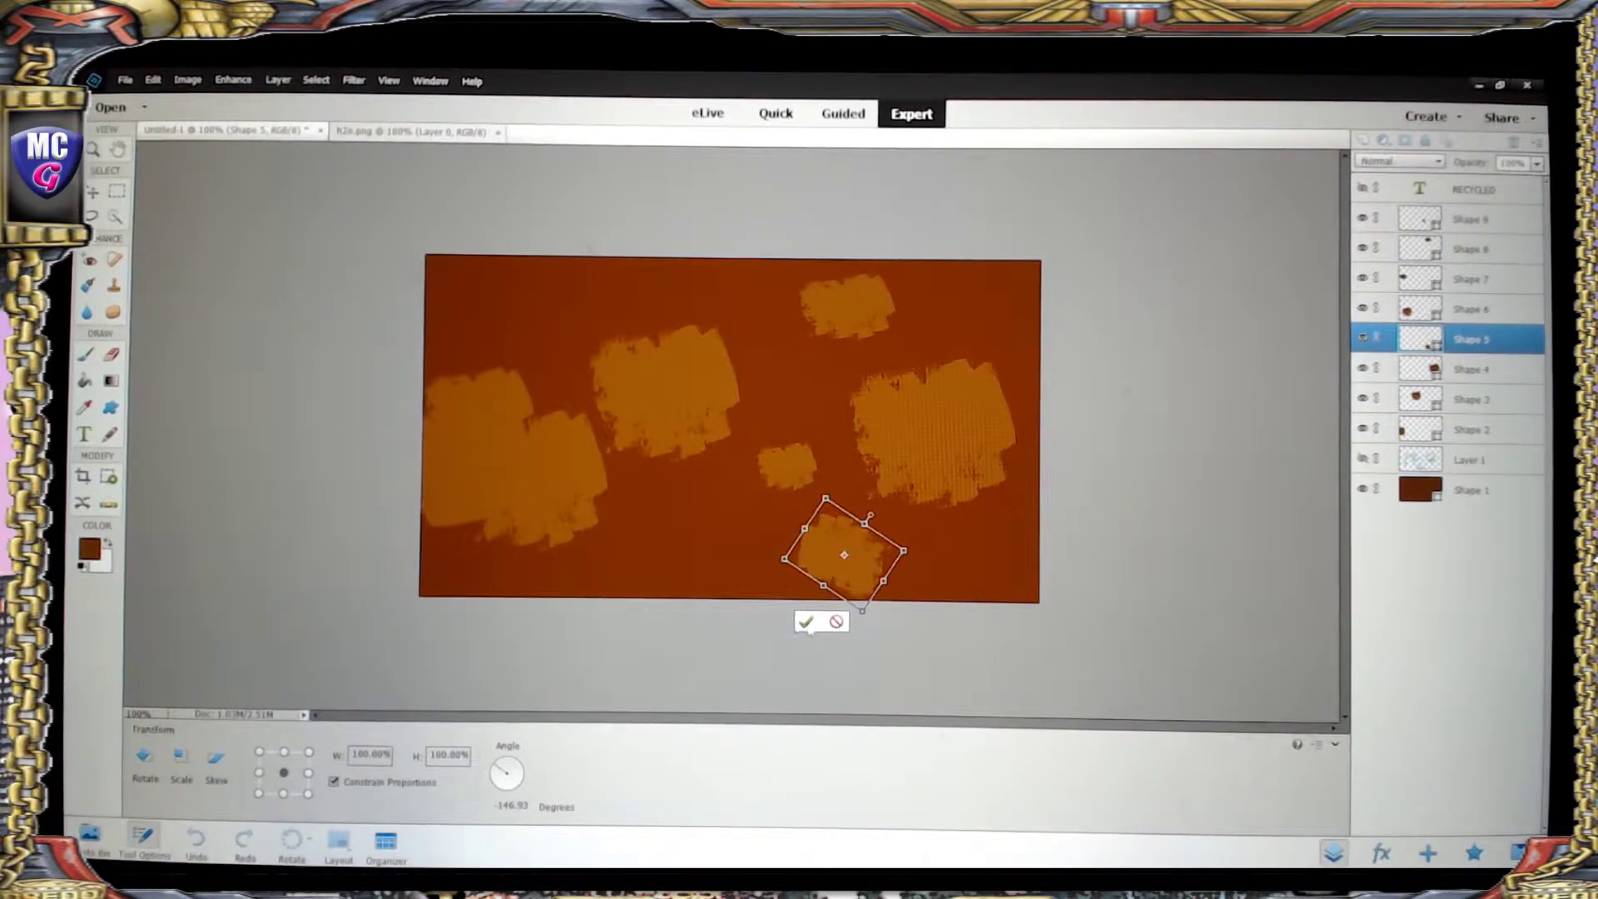
left_click(806, 620)
left_click(910, 377)
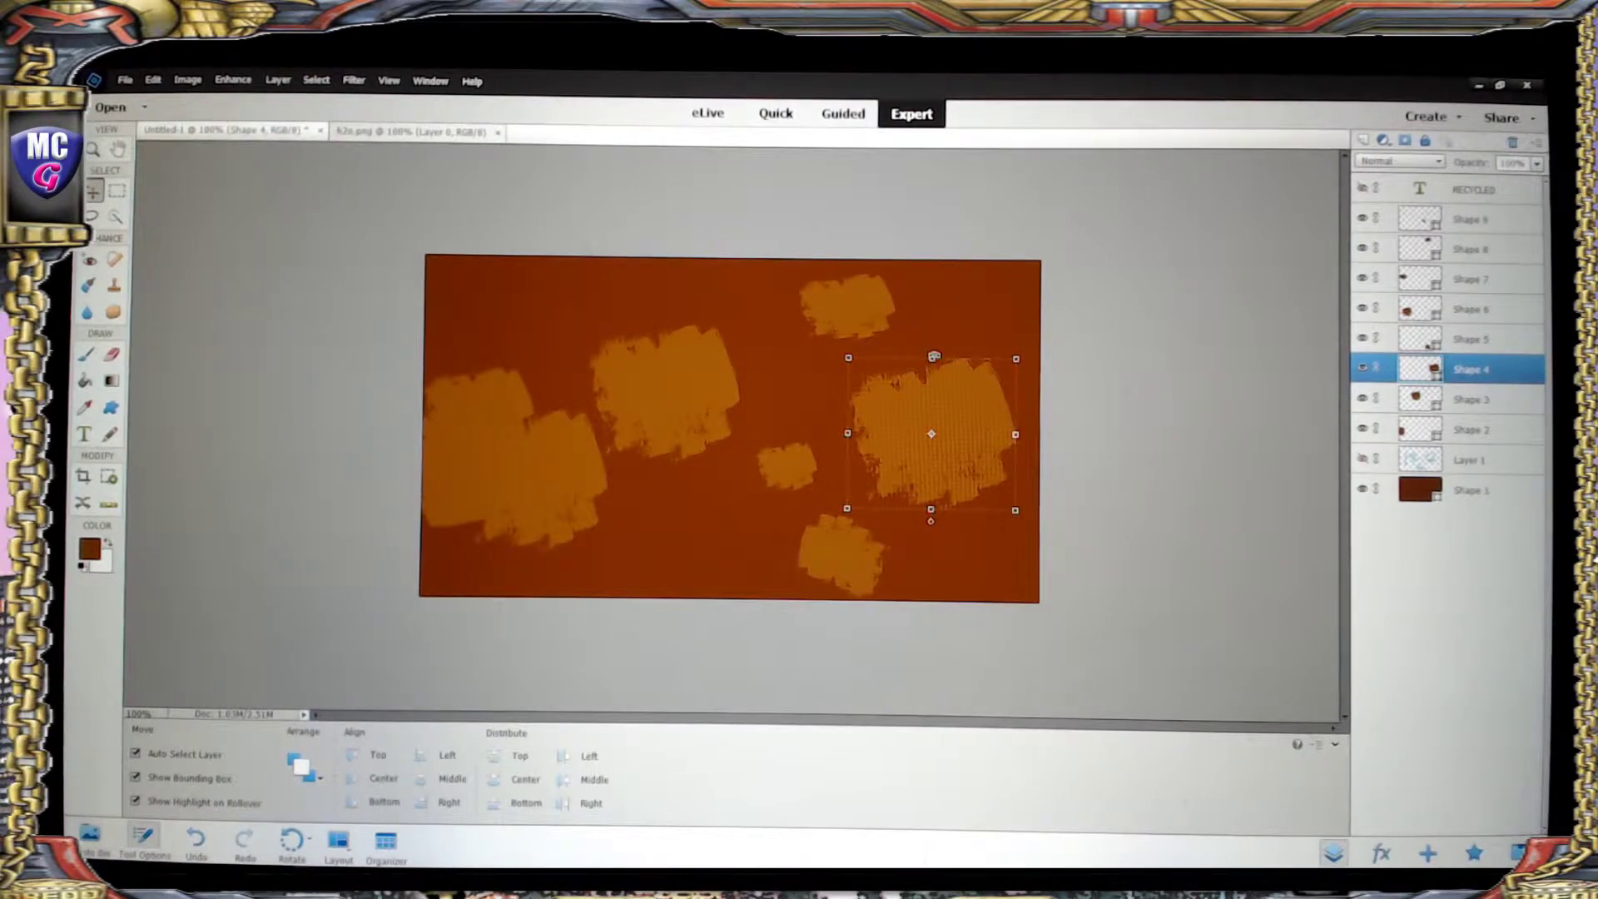
left_click_drag(934, 356, 932, 397)
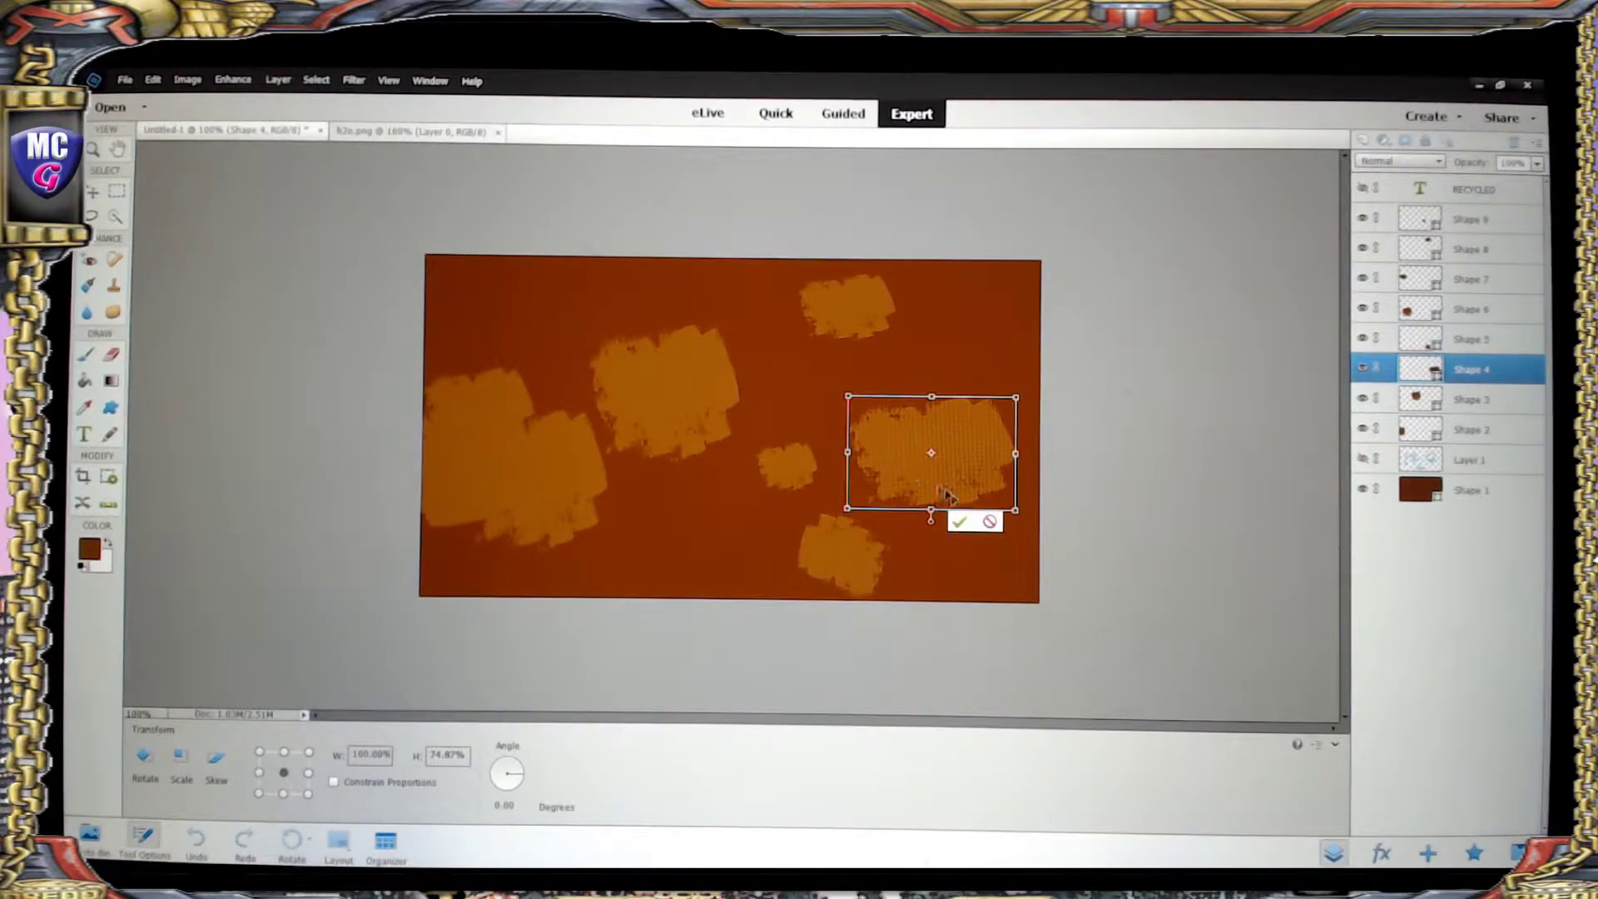
left_click(959, 521)
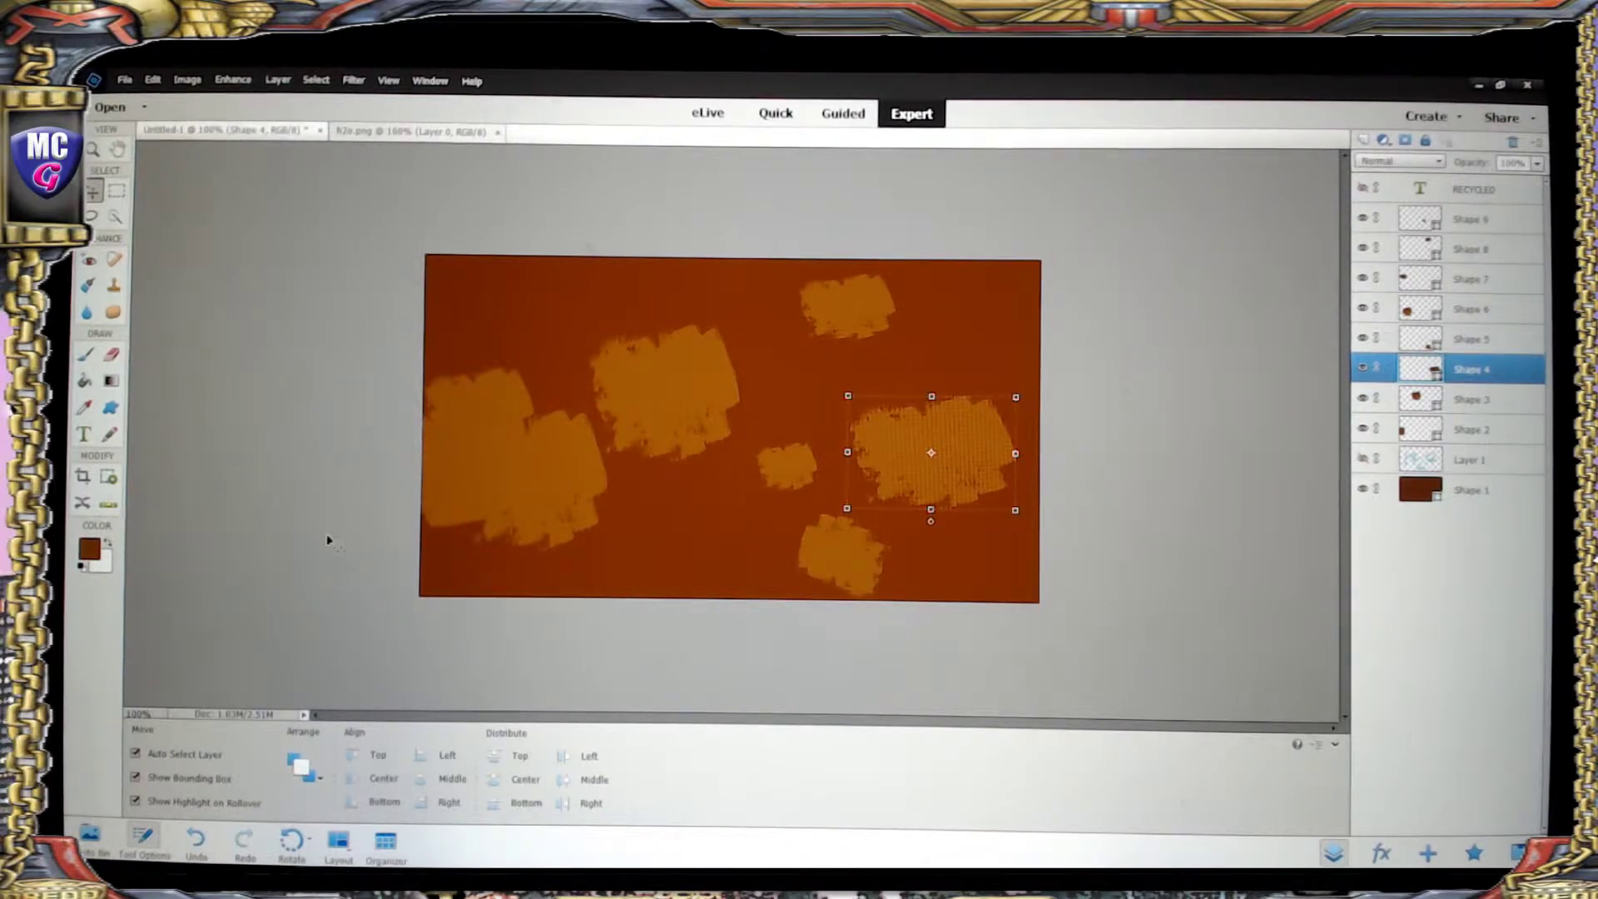
- Draw a different ragged crop shape in the rectangle's upper-left area and recolor it with the last light-brown swatch in the fourth row
left_click(110, 407)
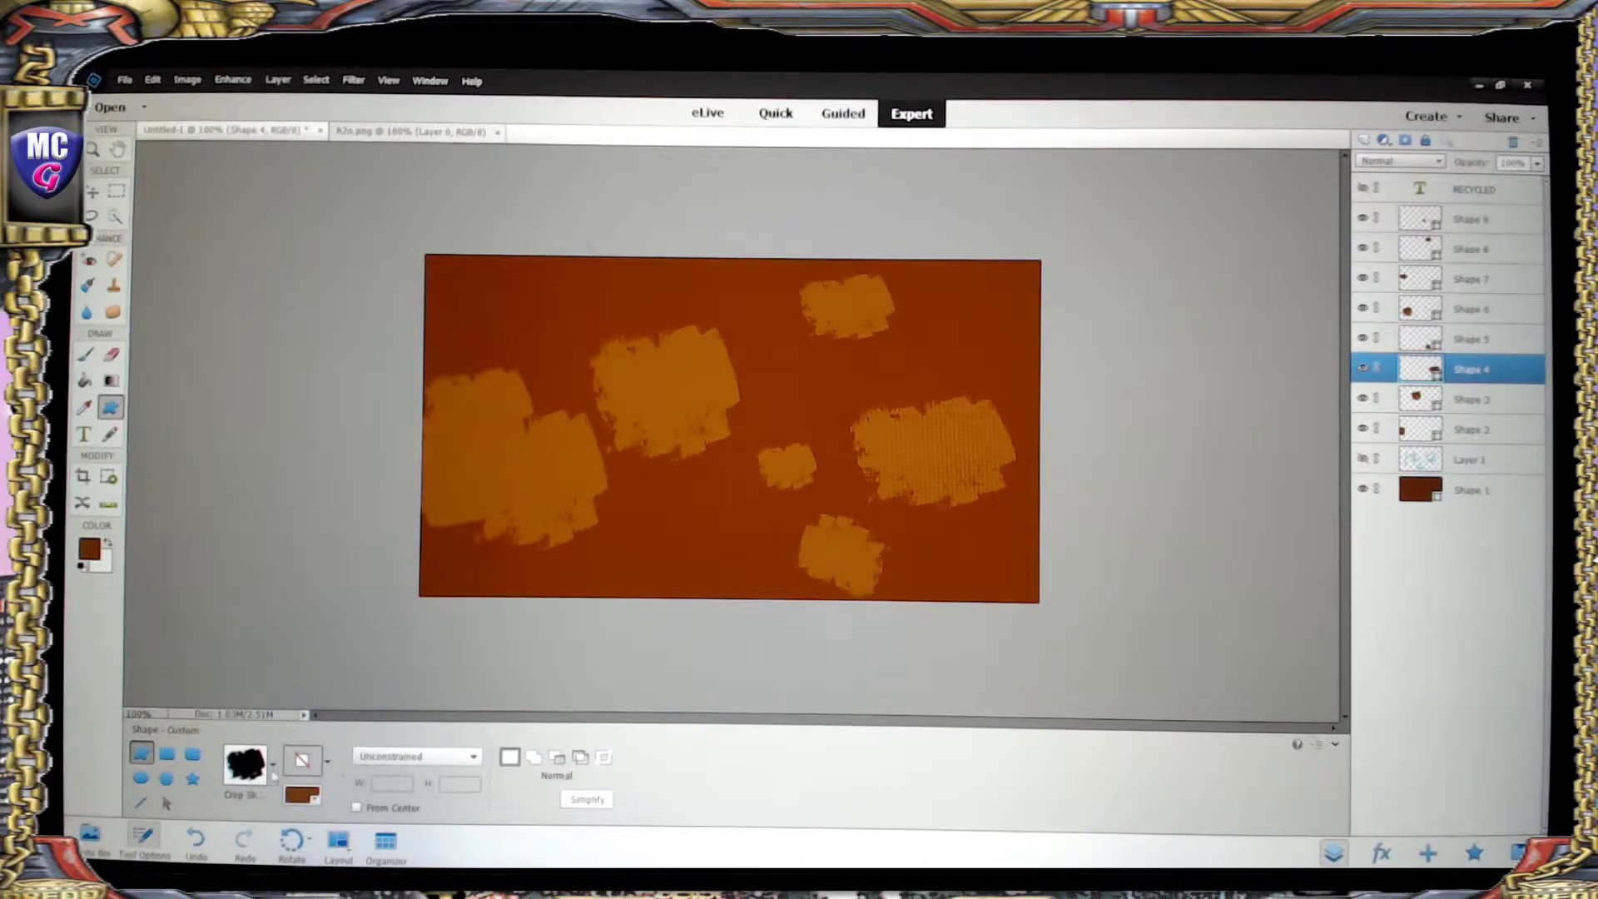
left_click(272, 774)
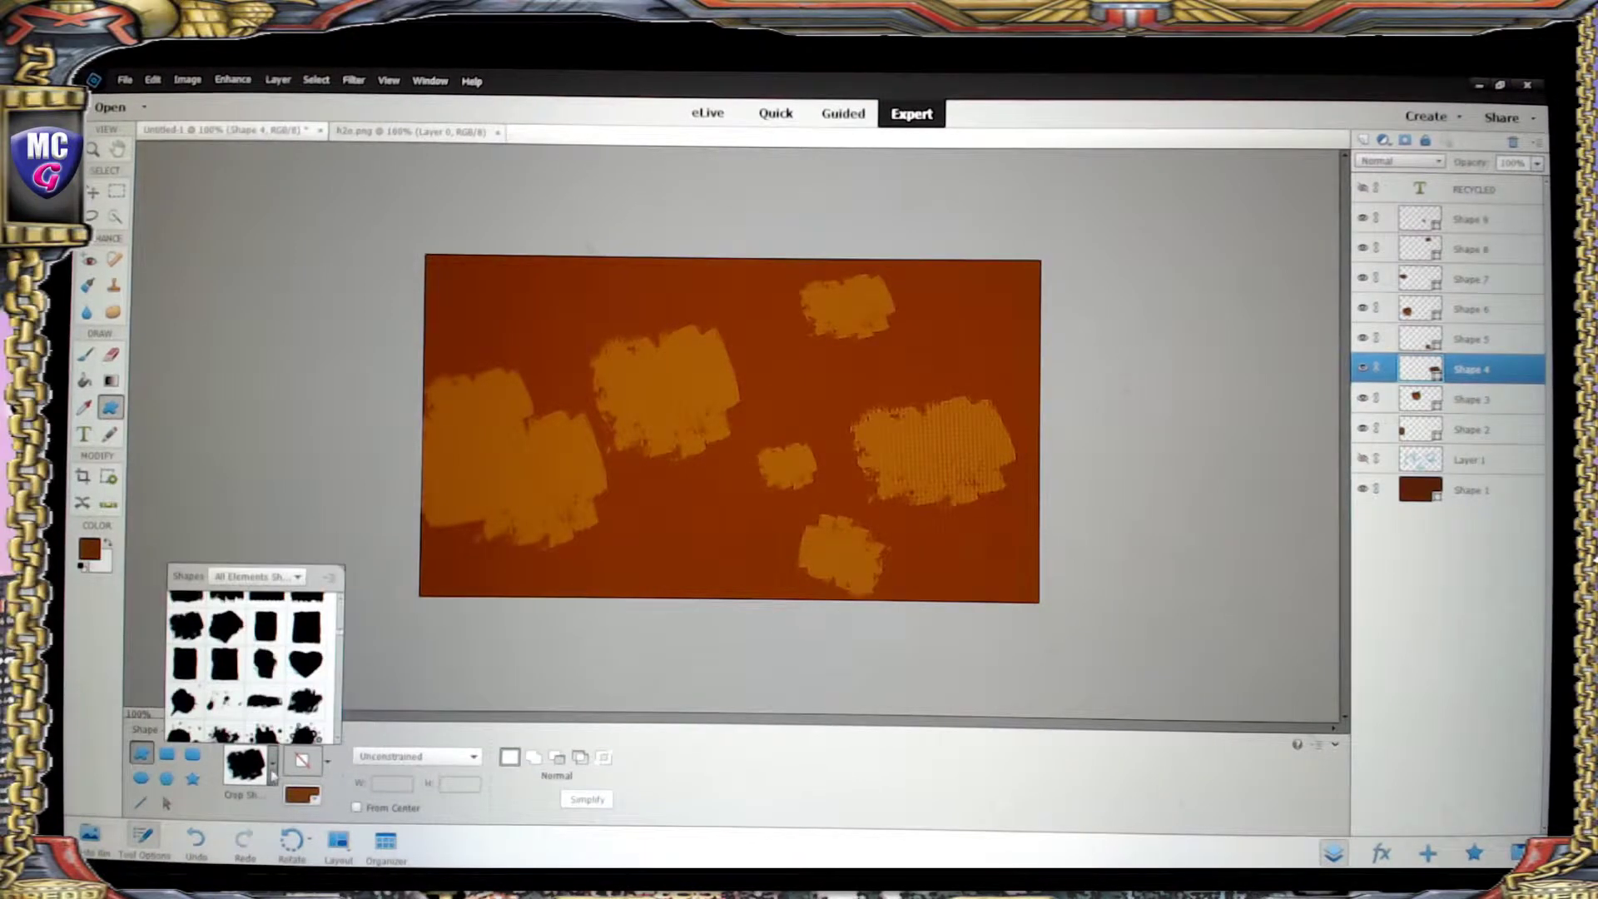
left_click(306, 704)
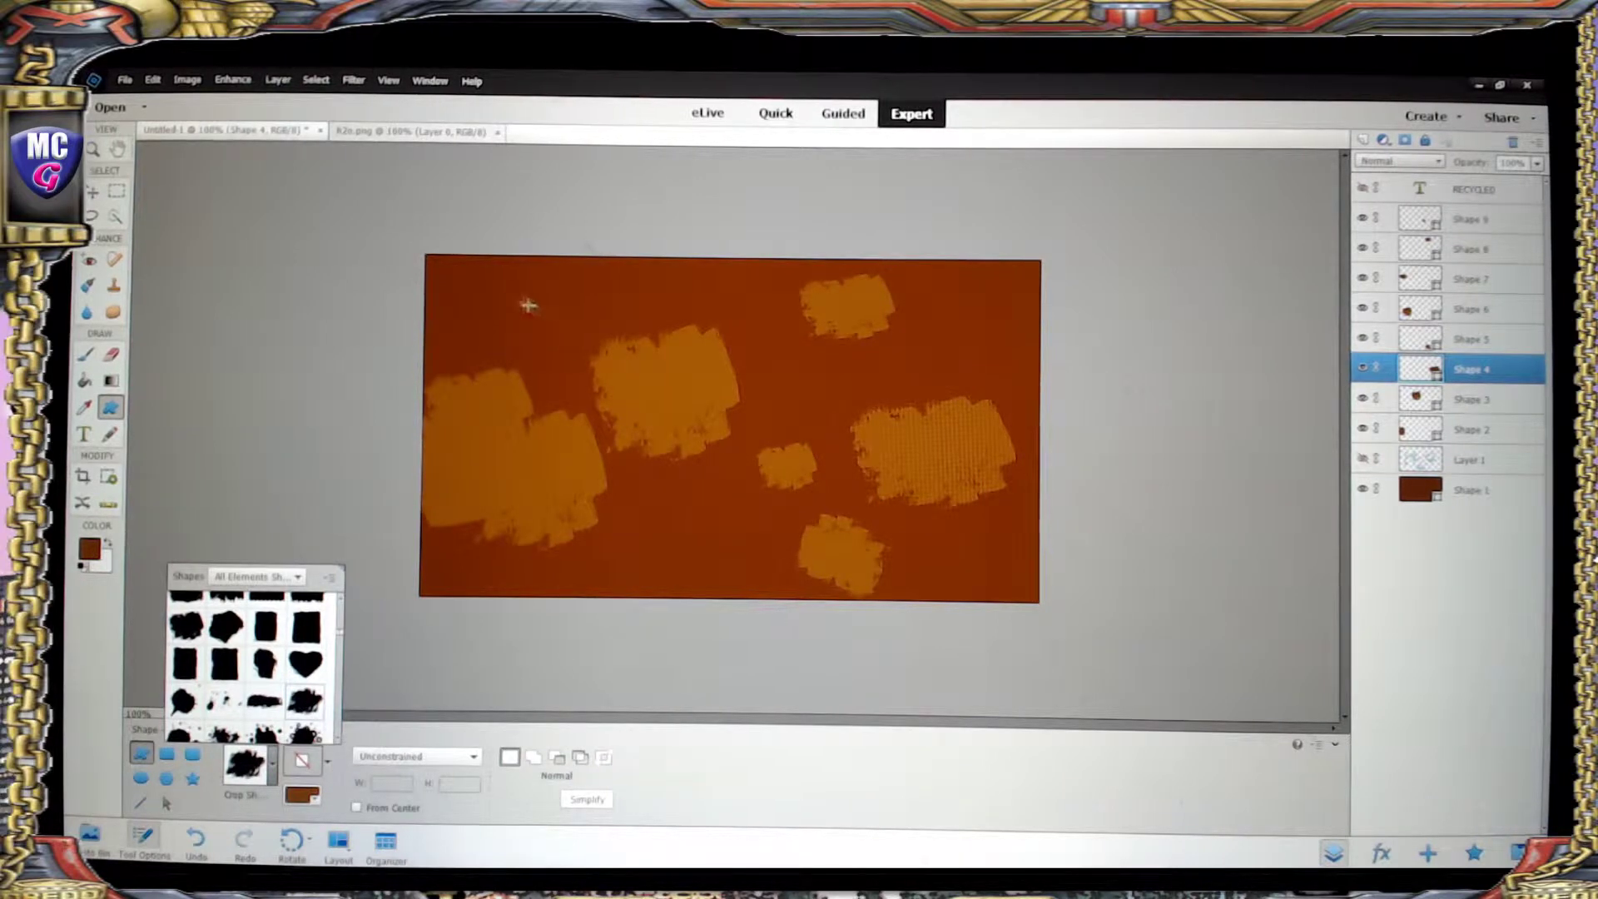
left_click_drag(503, 286, 613, 385)
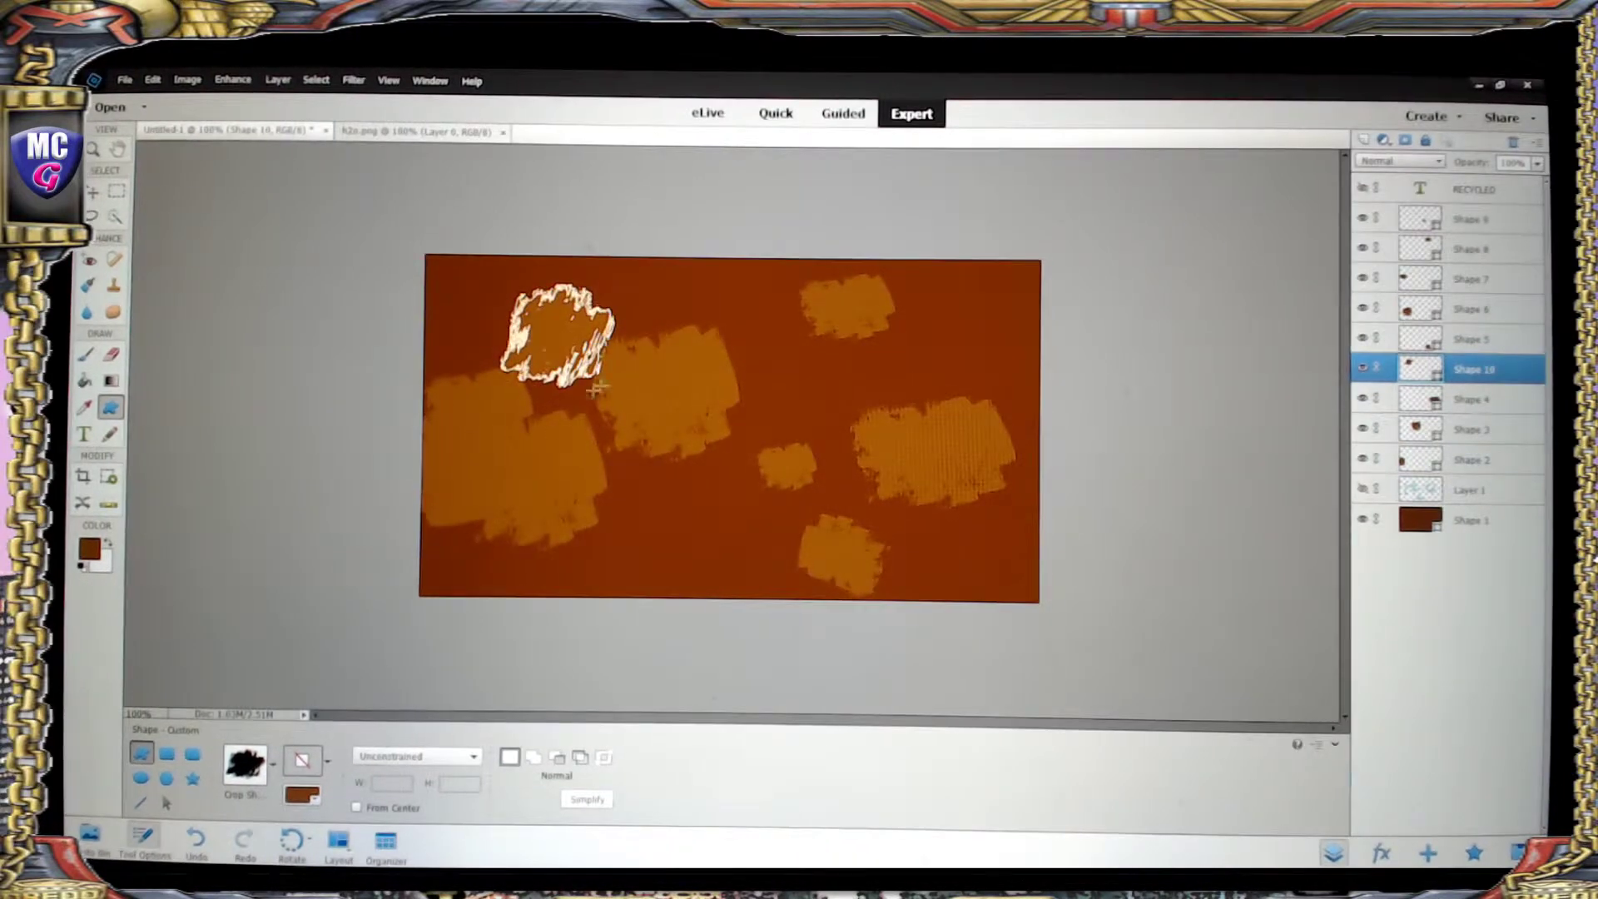
left_click(316, 799)
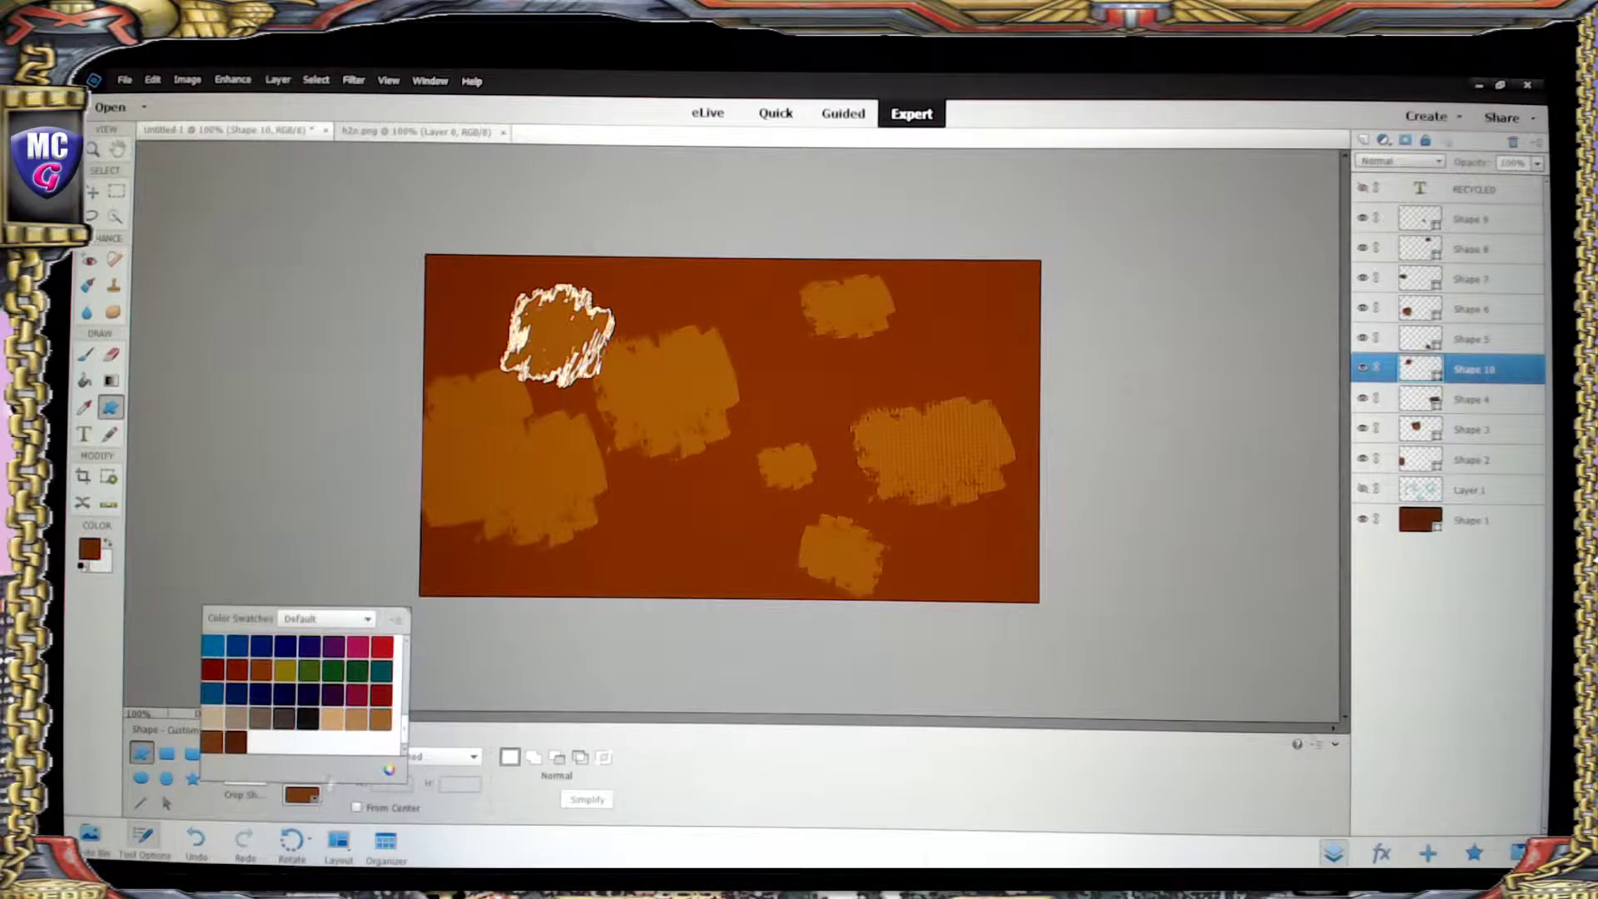
left_click(382, 718)
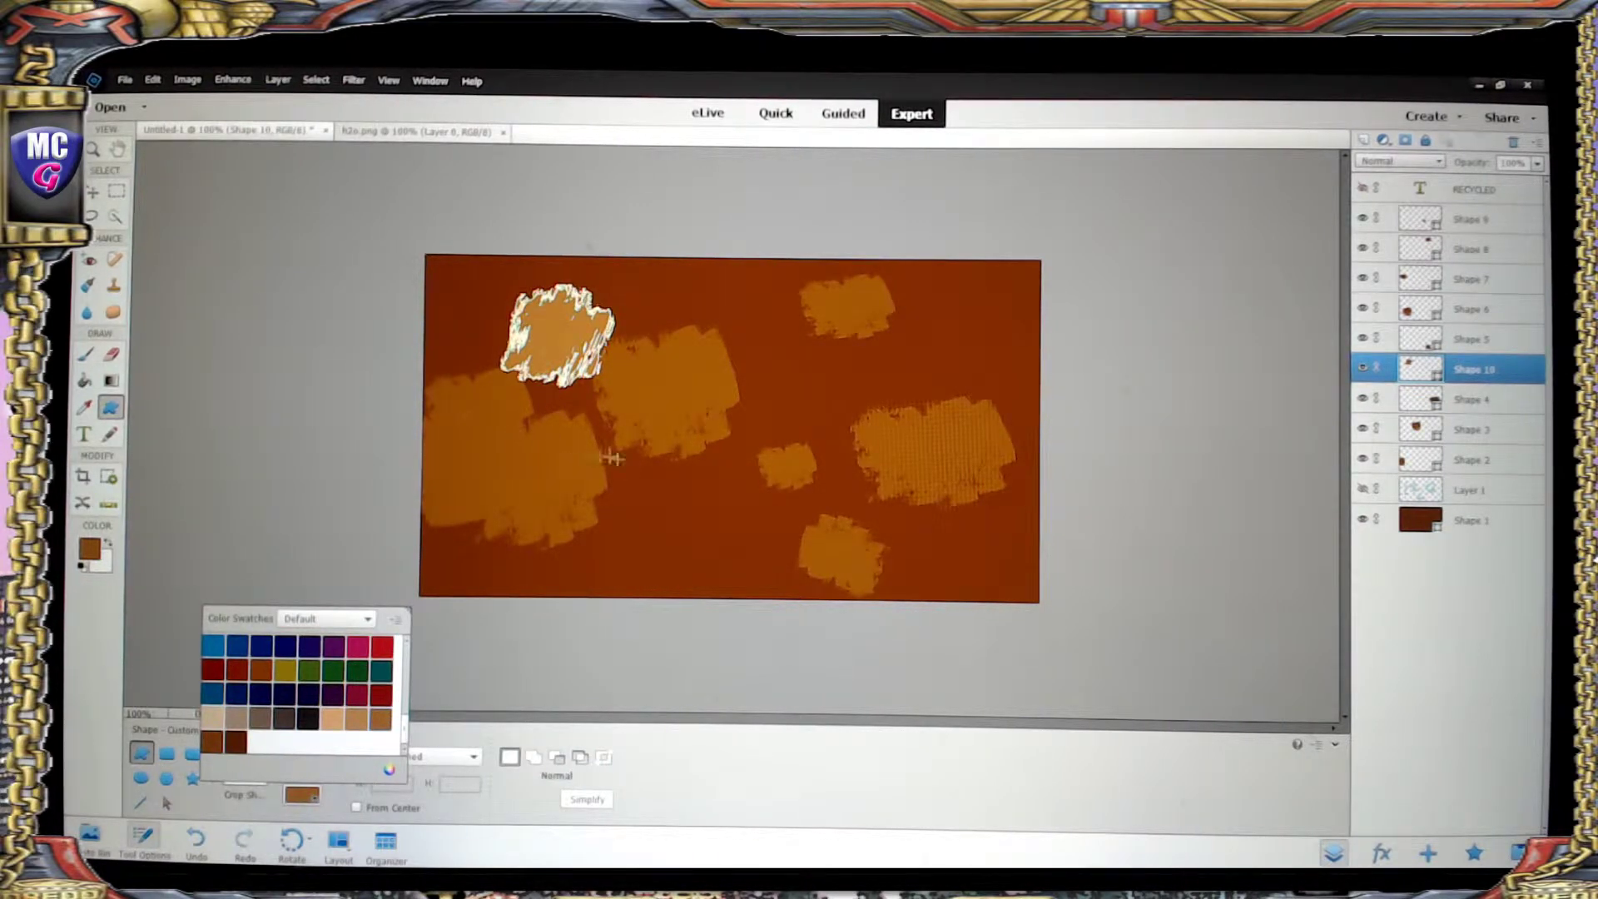
- Draw four more light-brown ragged patches: at the lower middle, the centre, the right edge and the bottom-right corner
left_click_drag(639, 470, 723, 553)
left_click_drag(772, 380, 869, 469)
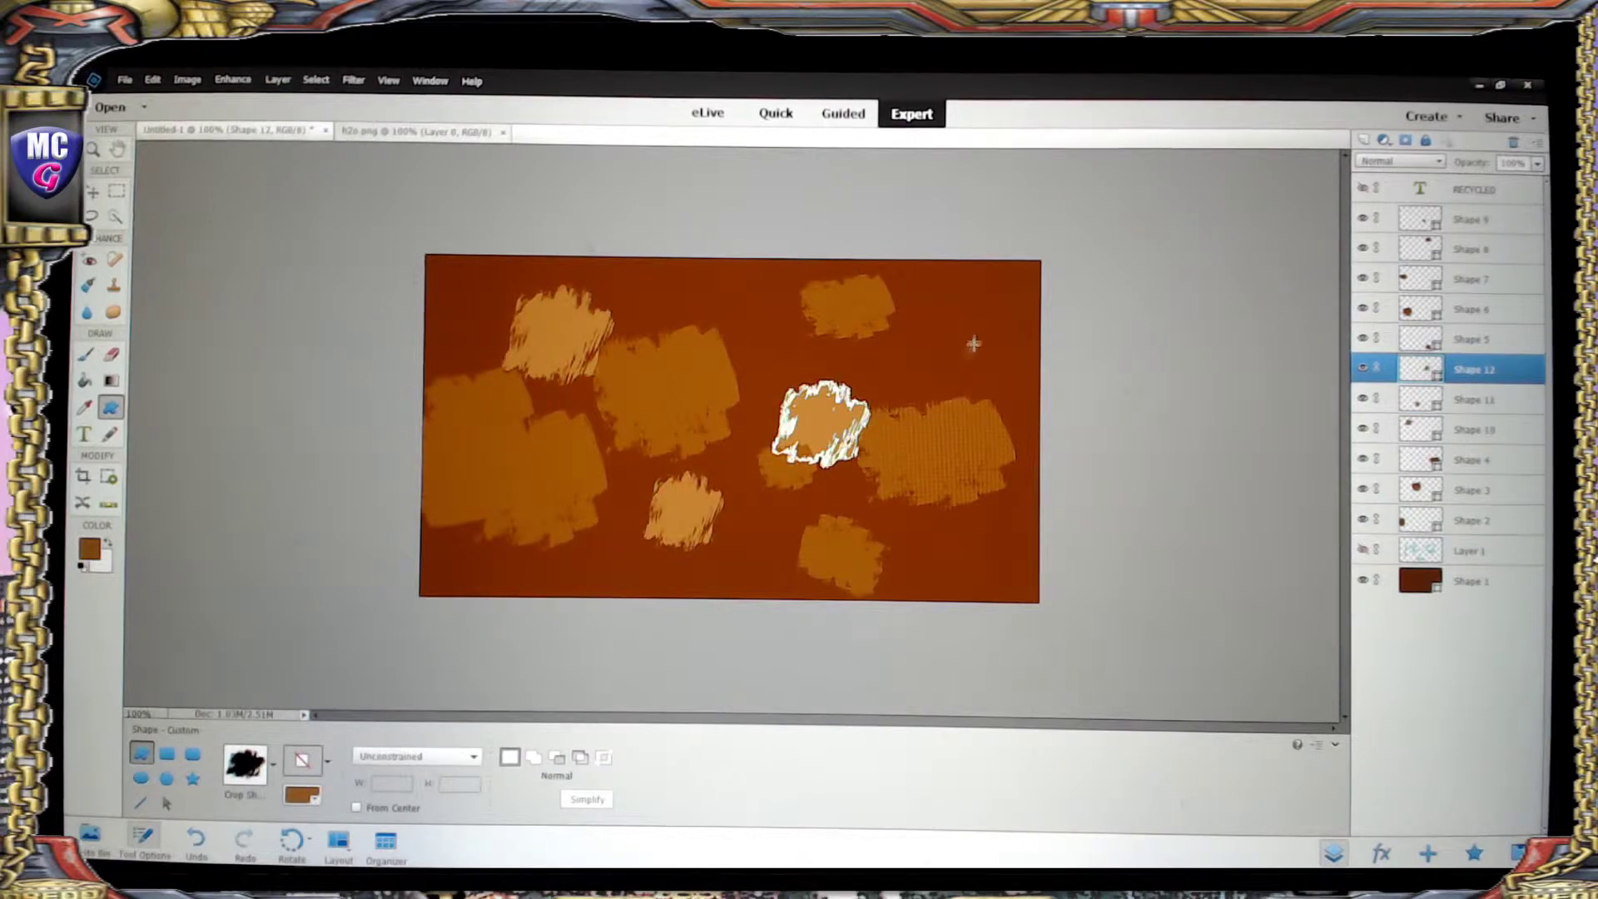
left_click_drag(973, 344, 1050, 456)
left_click_drag(883, 501, 1022, 598)
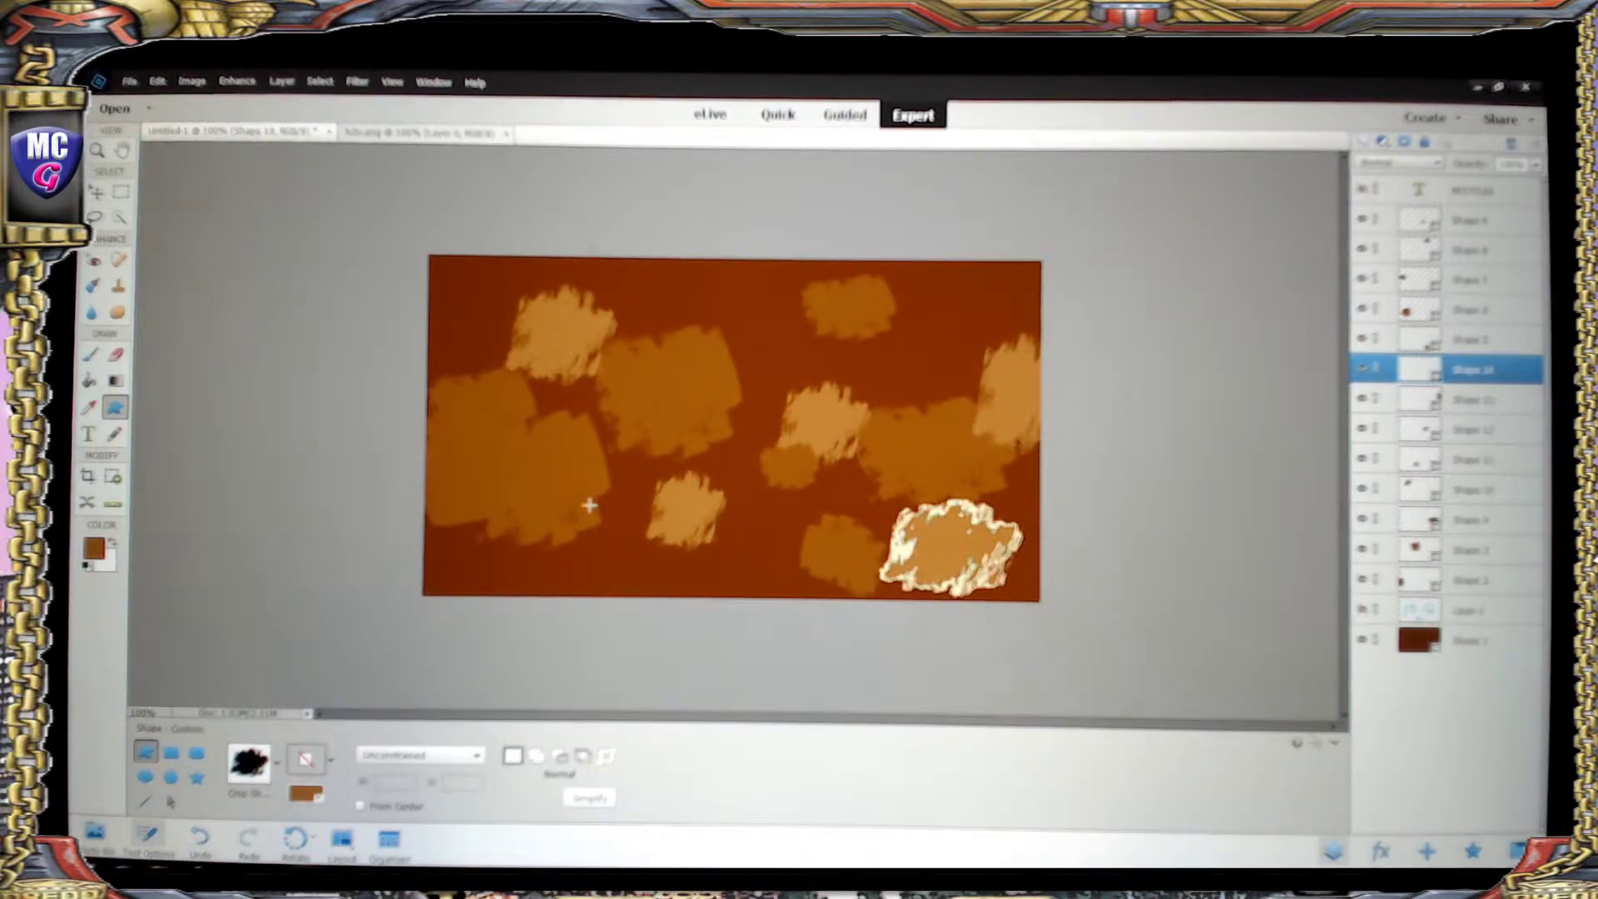
- Move the bottom-right light-brown patch to the upper middle and scale it to about 208%
key("v")
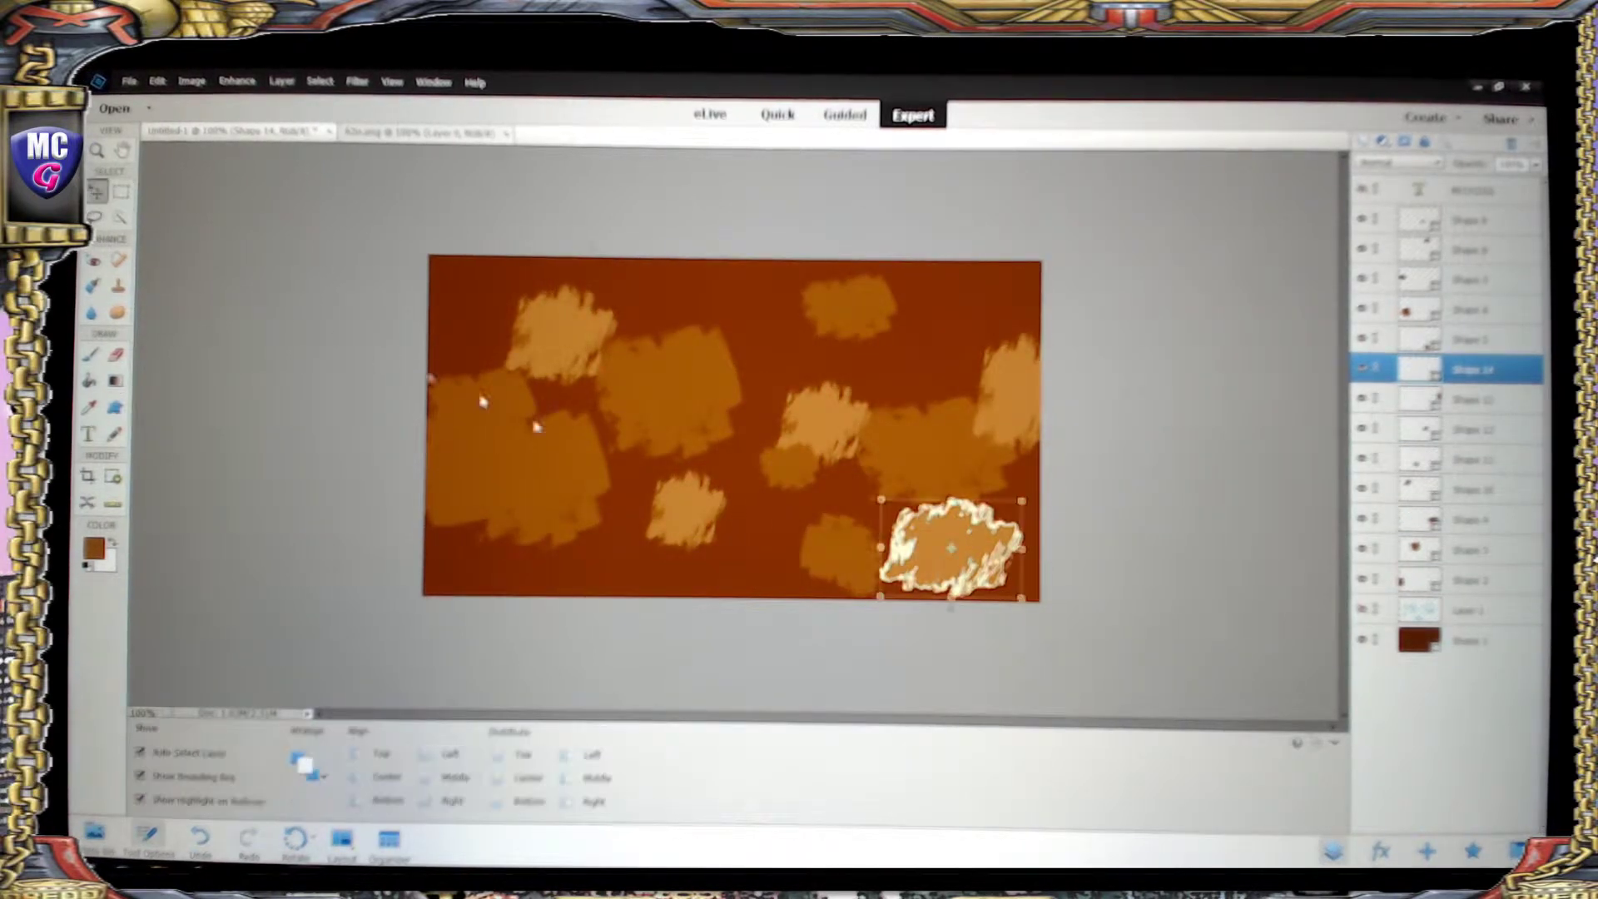
left_click_drag(951, 549, 743, 325)
left_click_drag(812, 374, 963, 479)
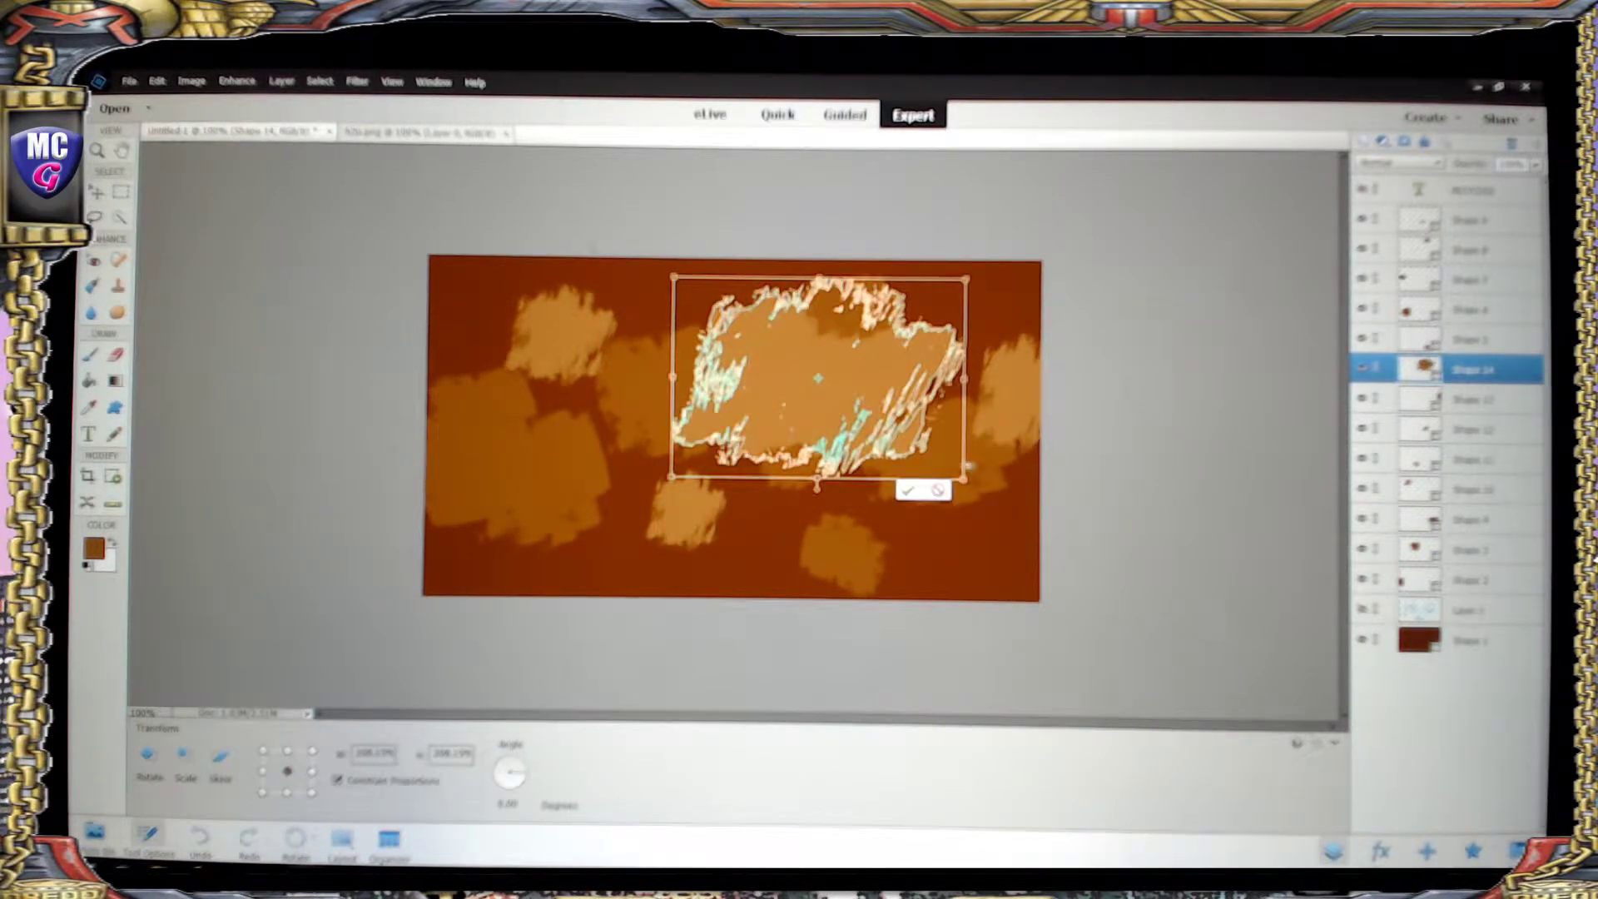
left_click(907, 491)
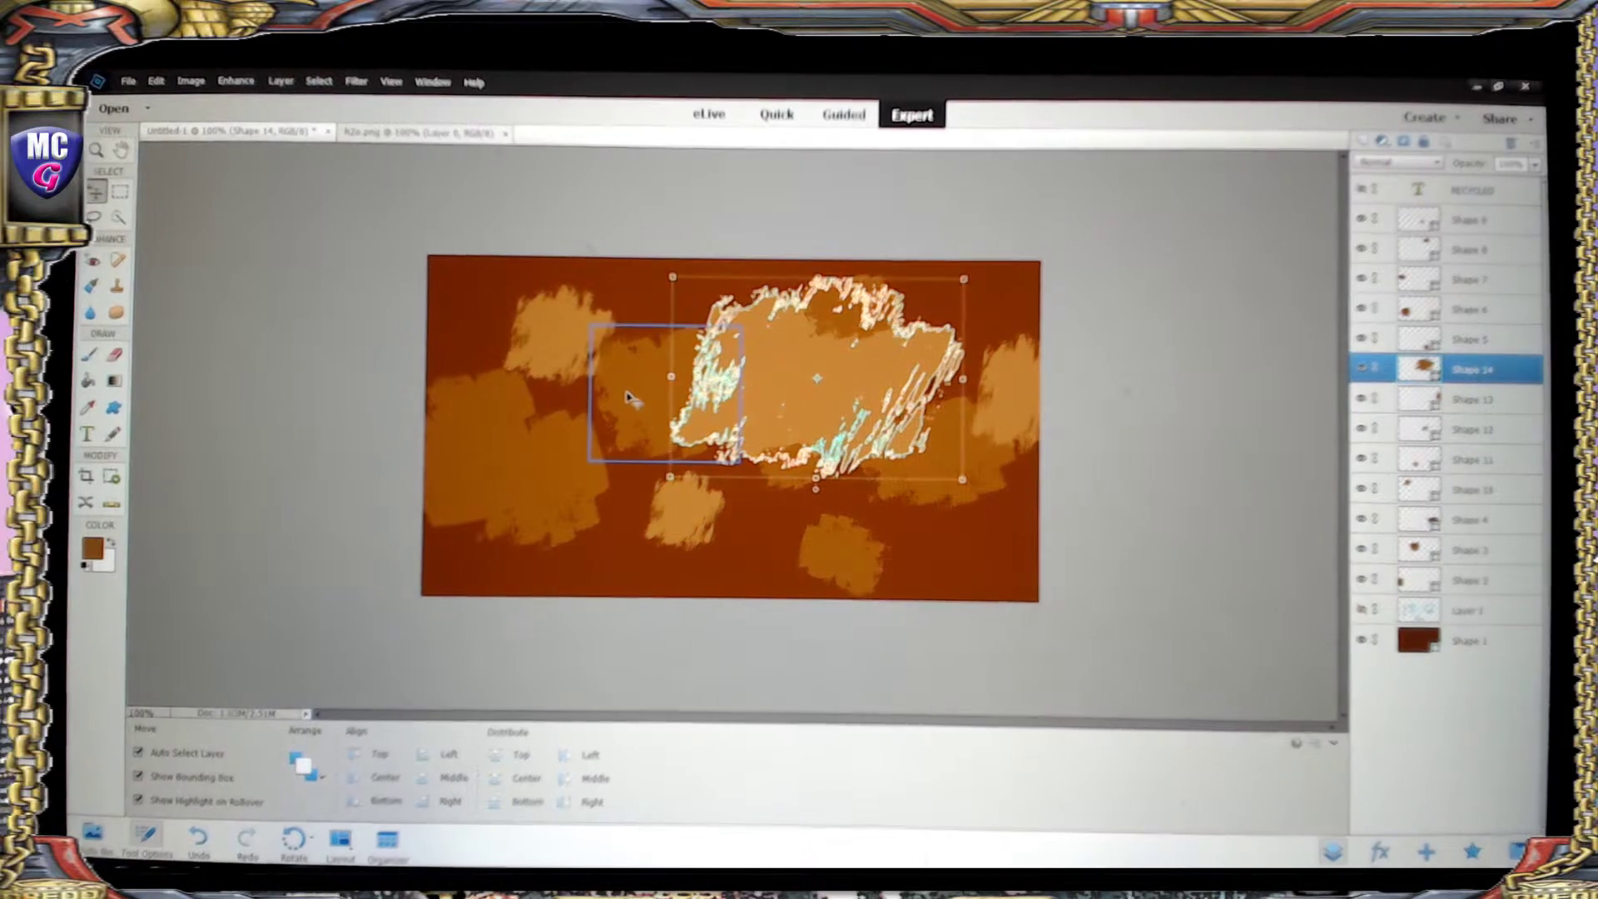
- Scale the darker patch left of centre to about 161%, shift it up toward the centre and commit the transform
left_click(591, 460)
left_click_drag(591, 462, 493, 546)
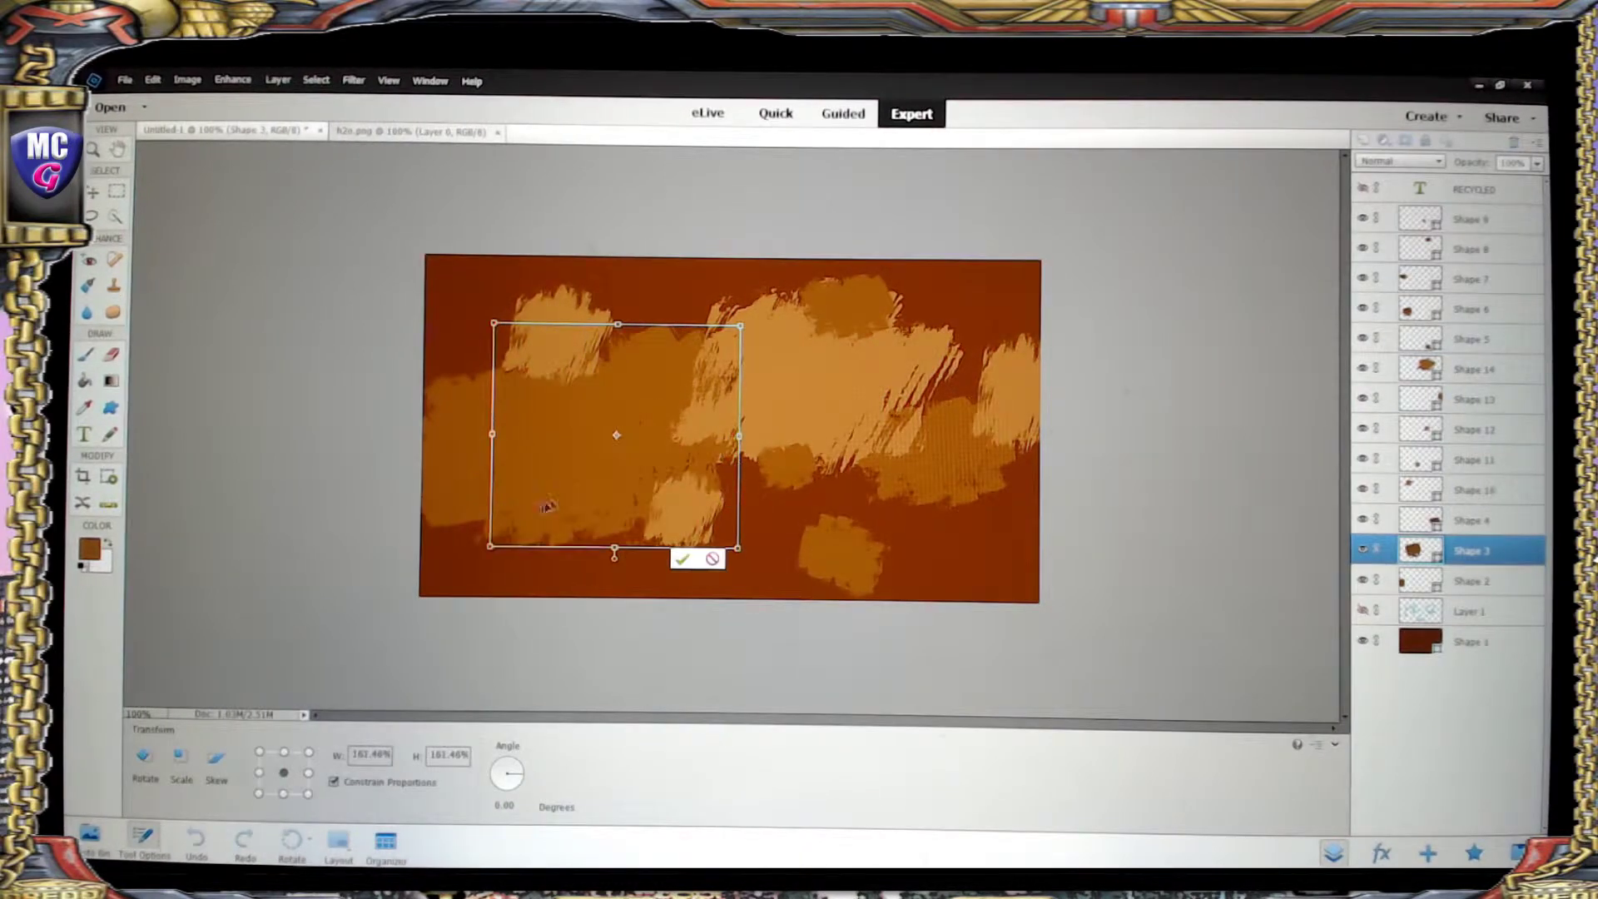
left_click_drag(629, 435, 706, 389)
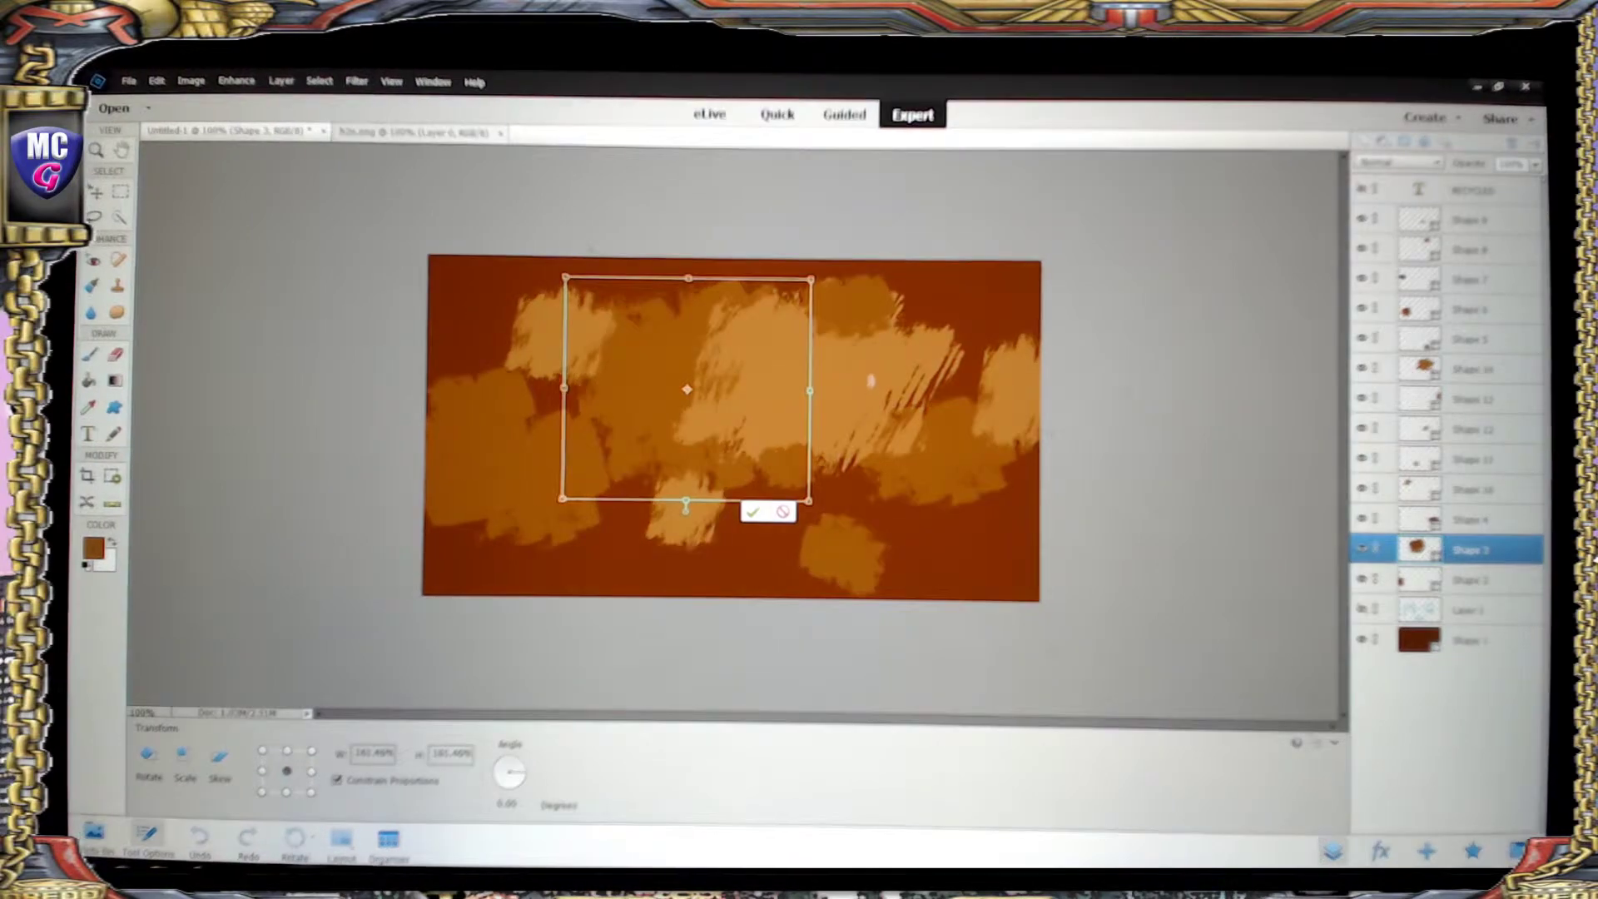
left_click(761, 516)
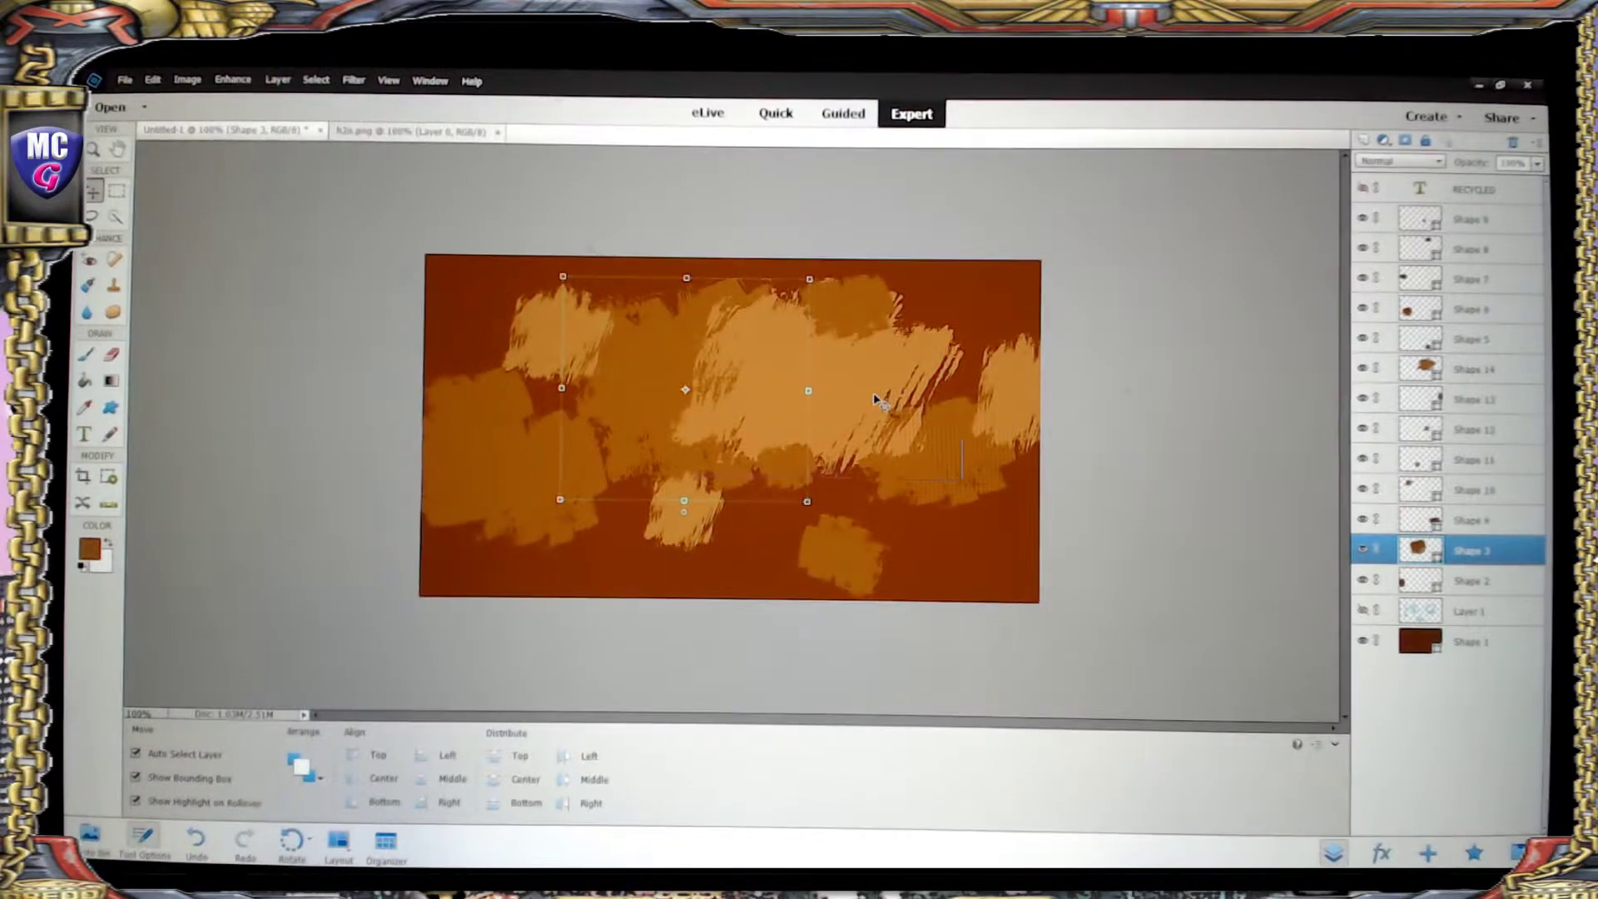
- Move the large light-brown patch down to the right and nudge the large darker patch beside it into place
left_click(820, 391)
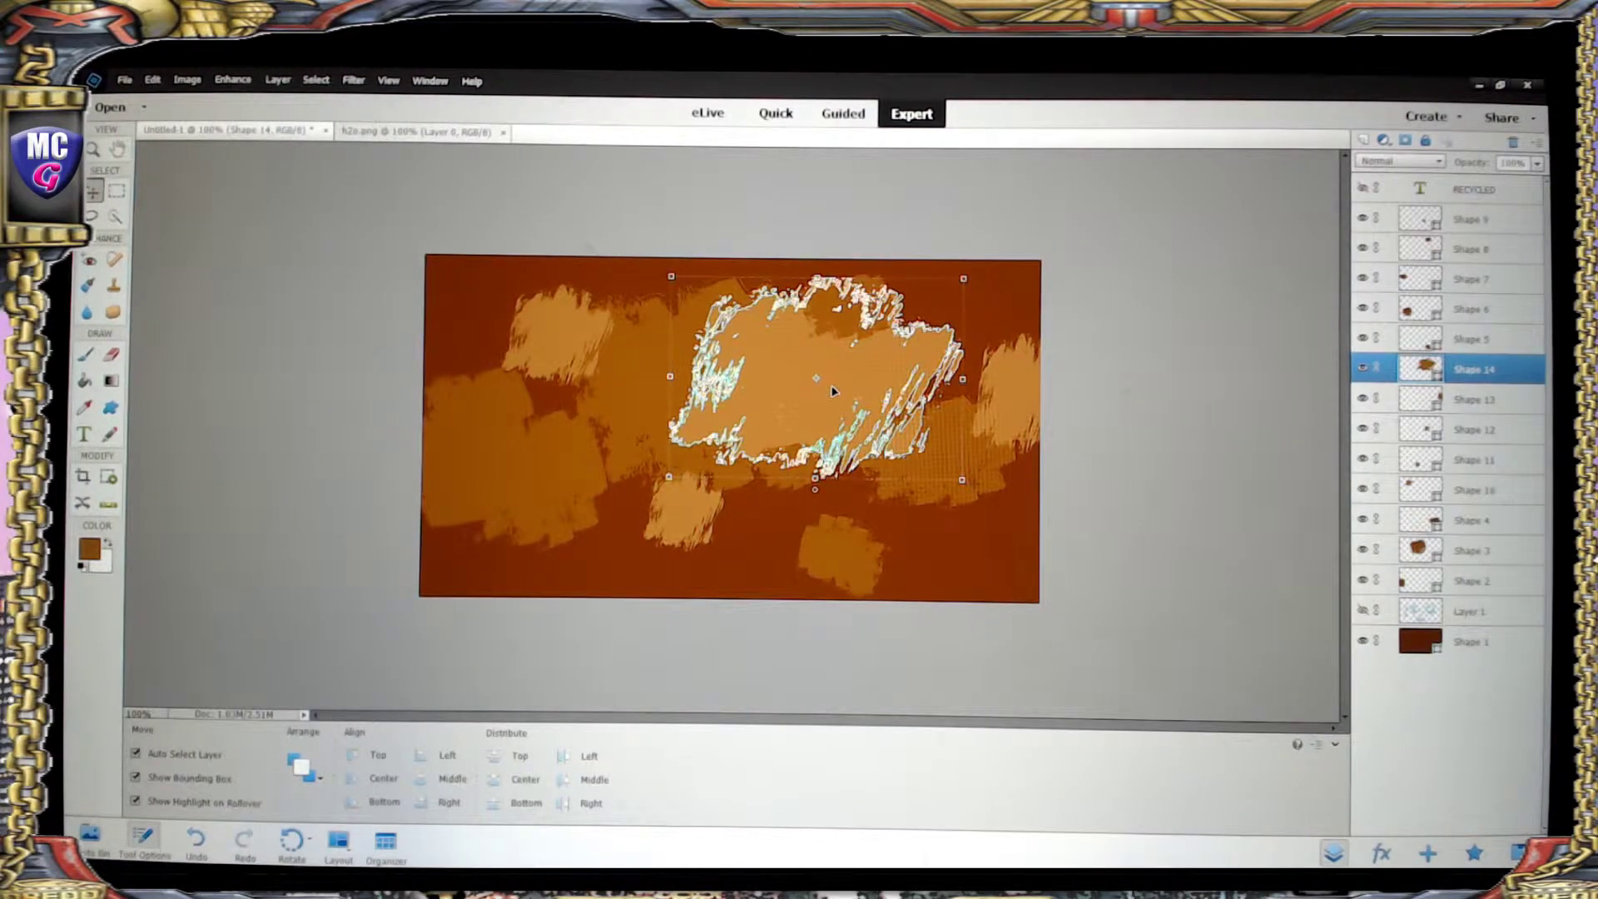
left_click_drag(840, 380, 892, 447)
mouse_move(688, 367)
left_mouse_down()
mouse_move(703, 433)
mouse_move(699, 382)
left_mouse_up()
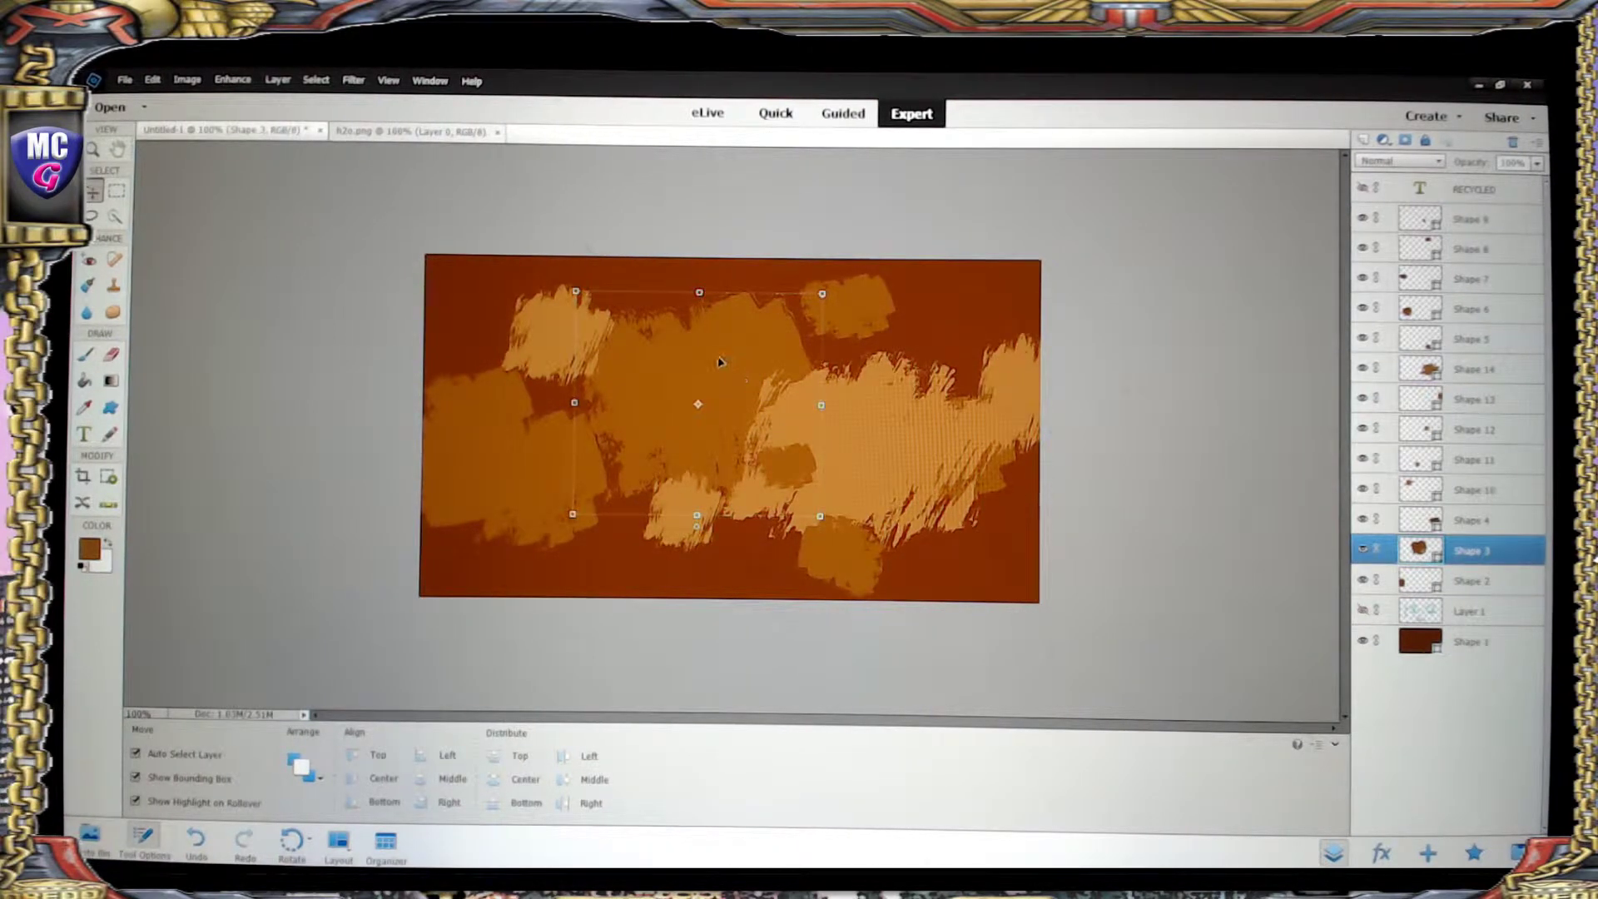
mouse_move(711, 381)
left_mouse_down()
mouse_move(740, 345)
mouse_move(717, 342)
mouse_move(713, 369)
left_mouse_up()
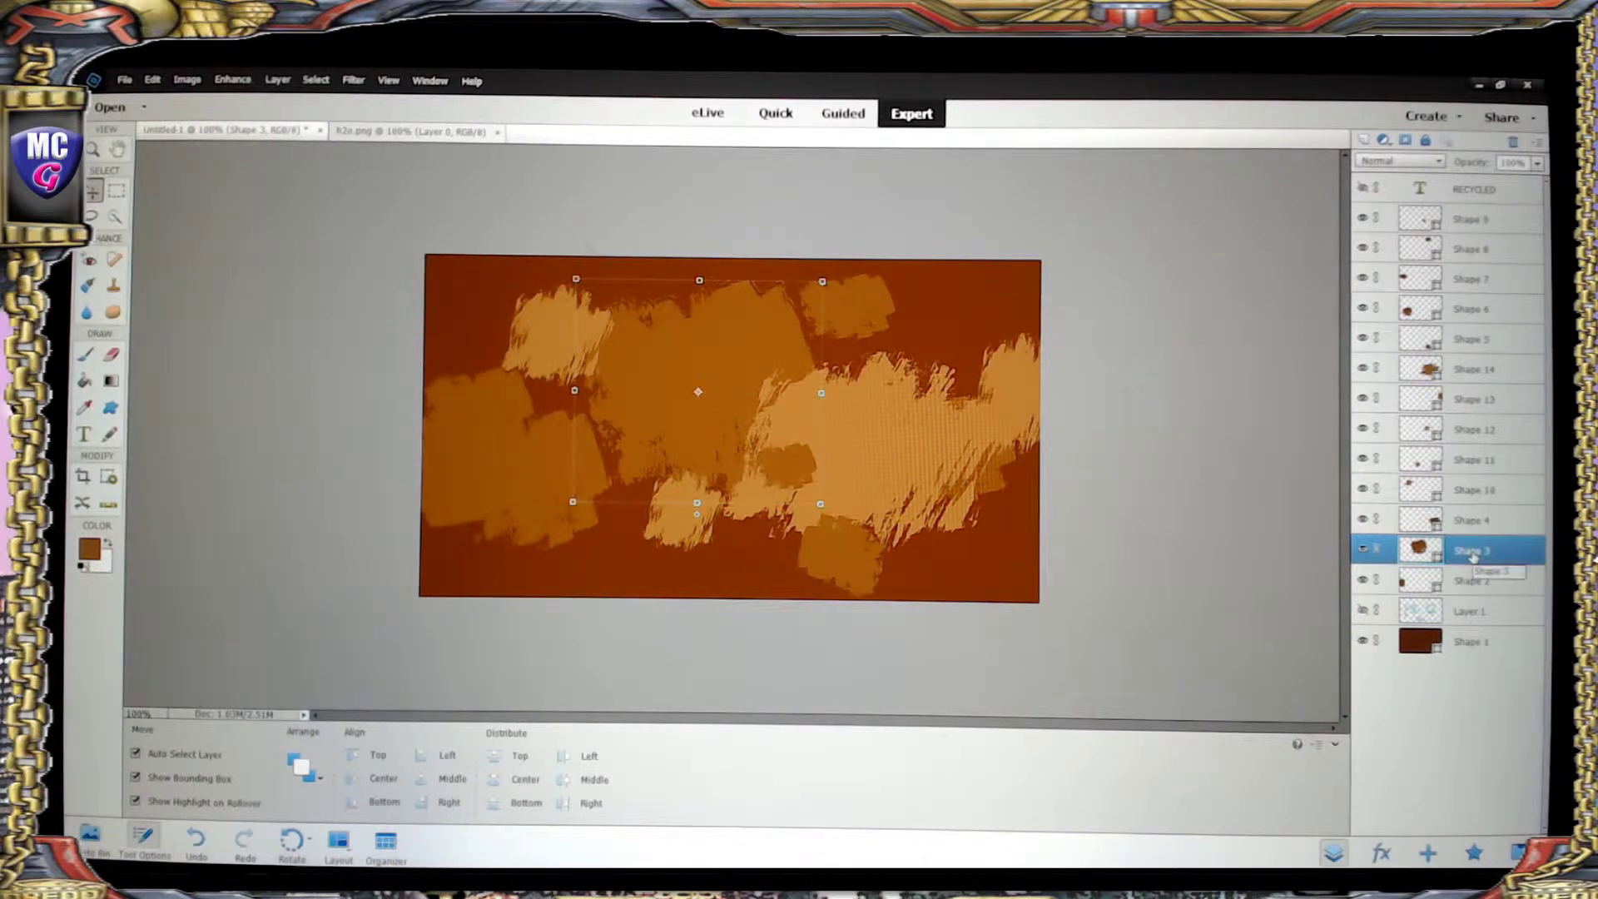
- Raise the large darker patch's layer above the other shapes, and place the large light-brown patch's layer directly above it
left_click_drag(1473, 556, 1467, 220)
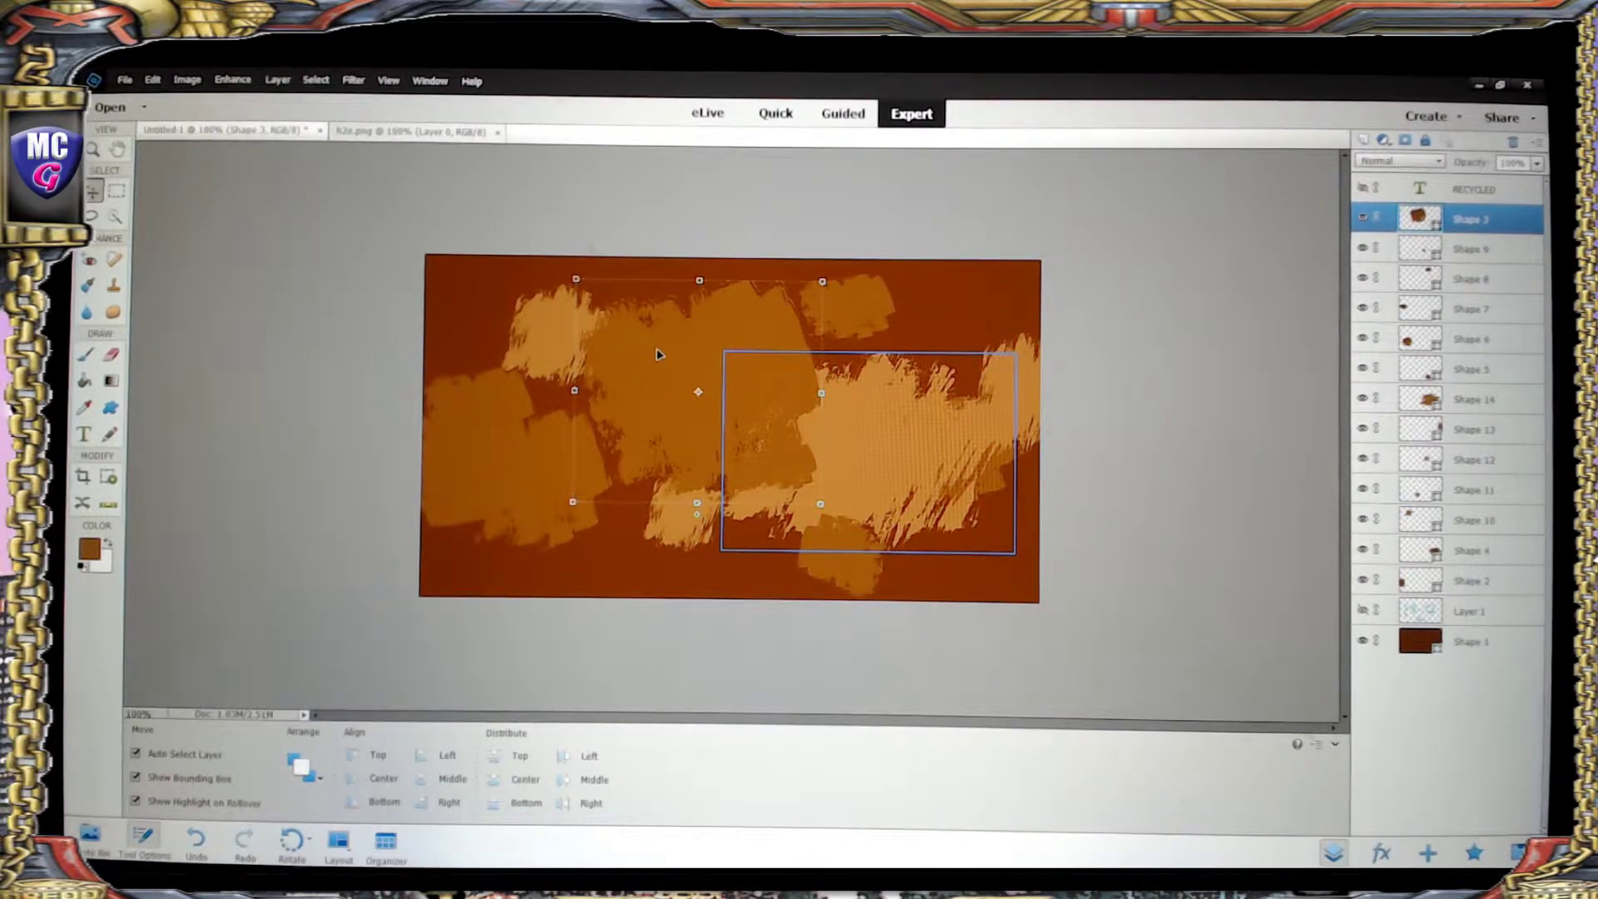
left_click(894, 450)
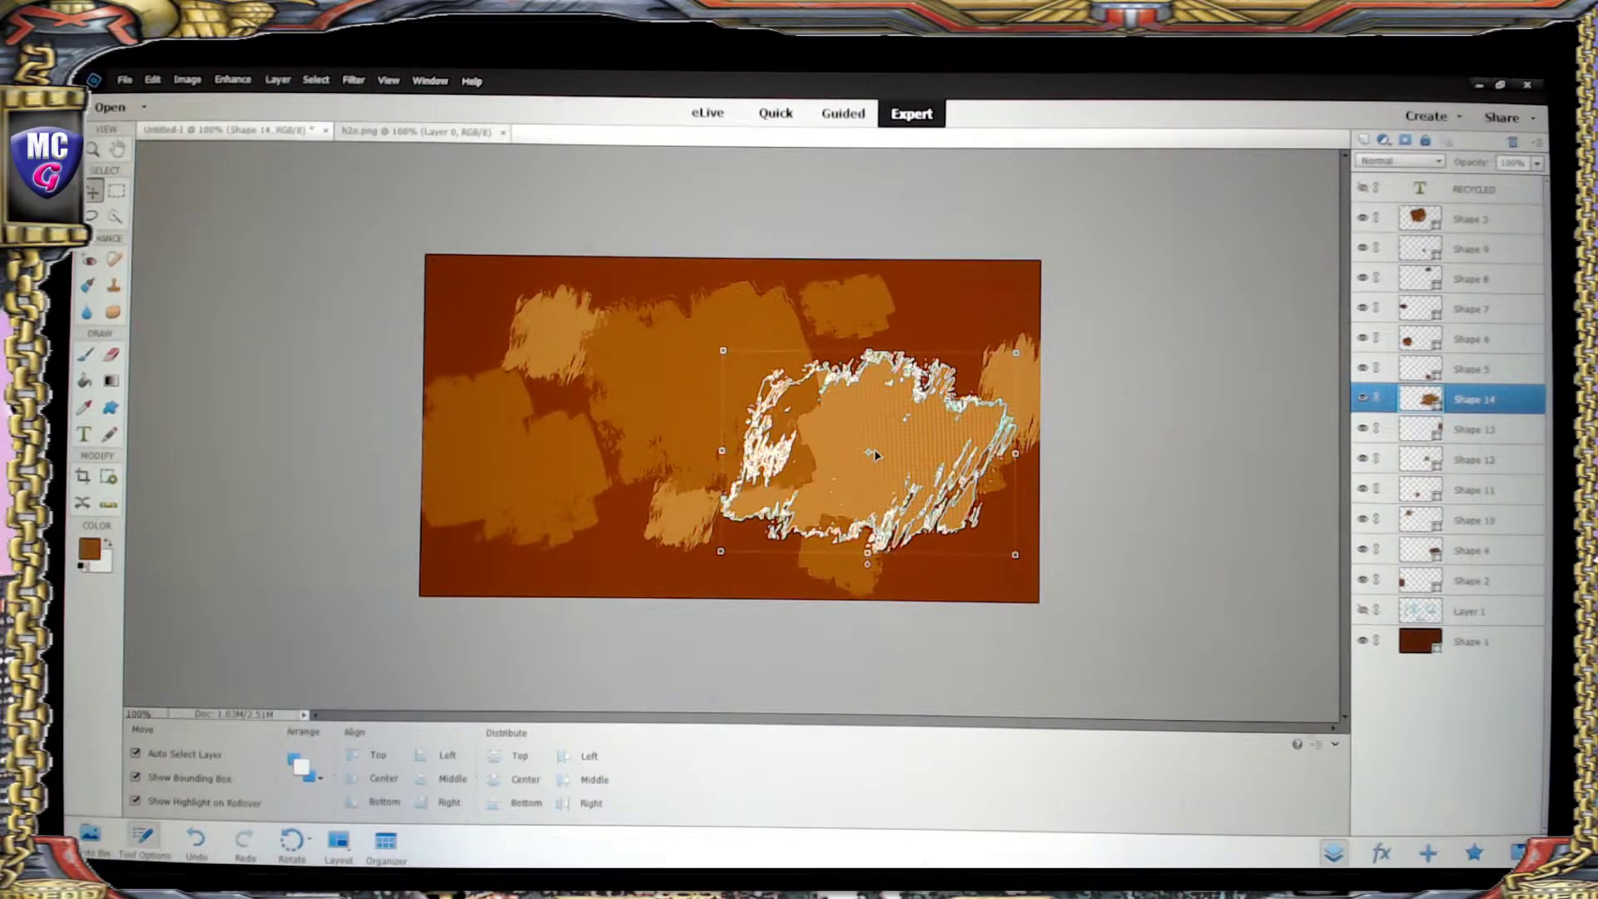
left_click_drag(1467, 399, 1468, 218)
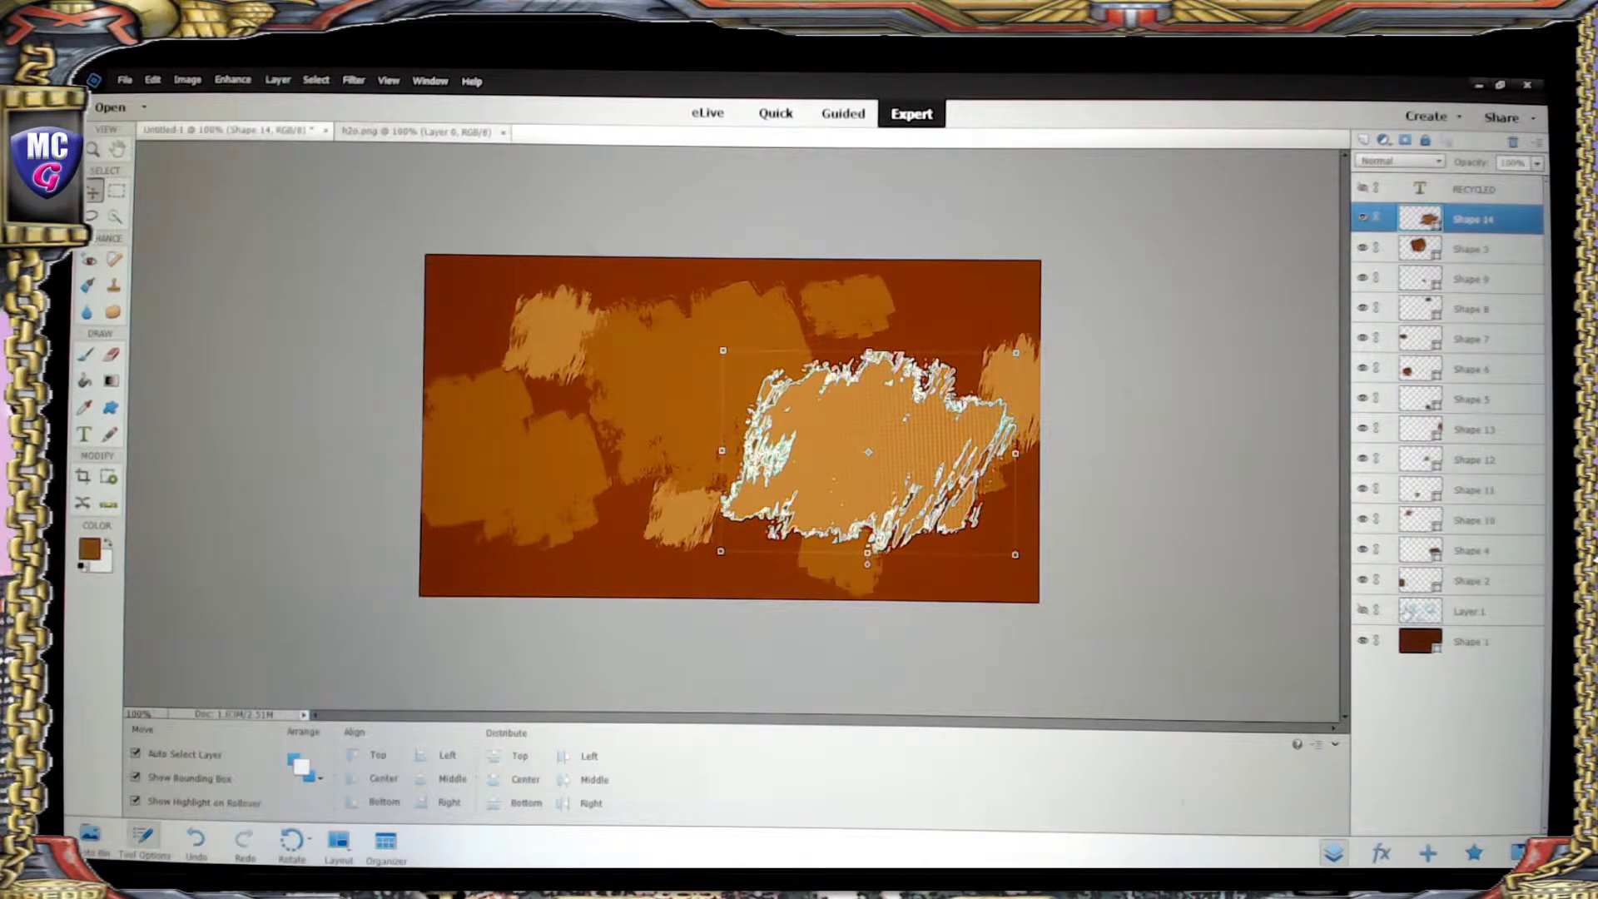
- Show the H2O logo and RECYCLED title layers, and move the logo's layer above all shapes, directly beneath the title
left_click(1363, 612)
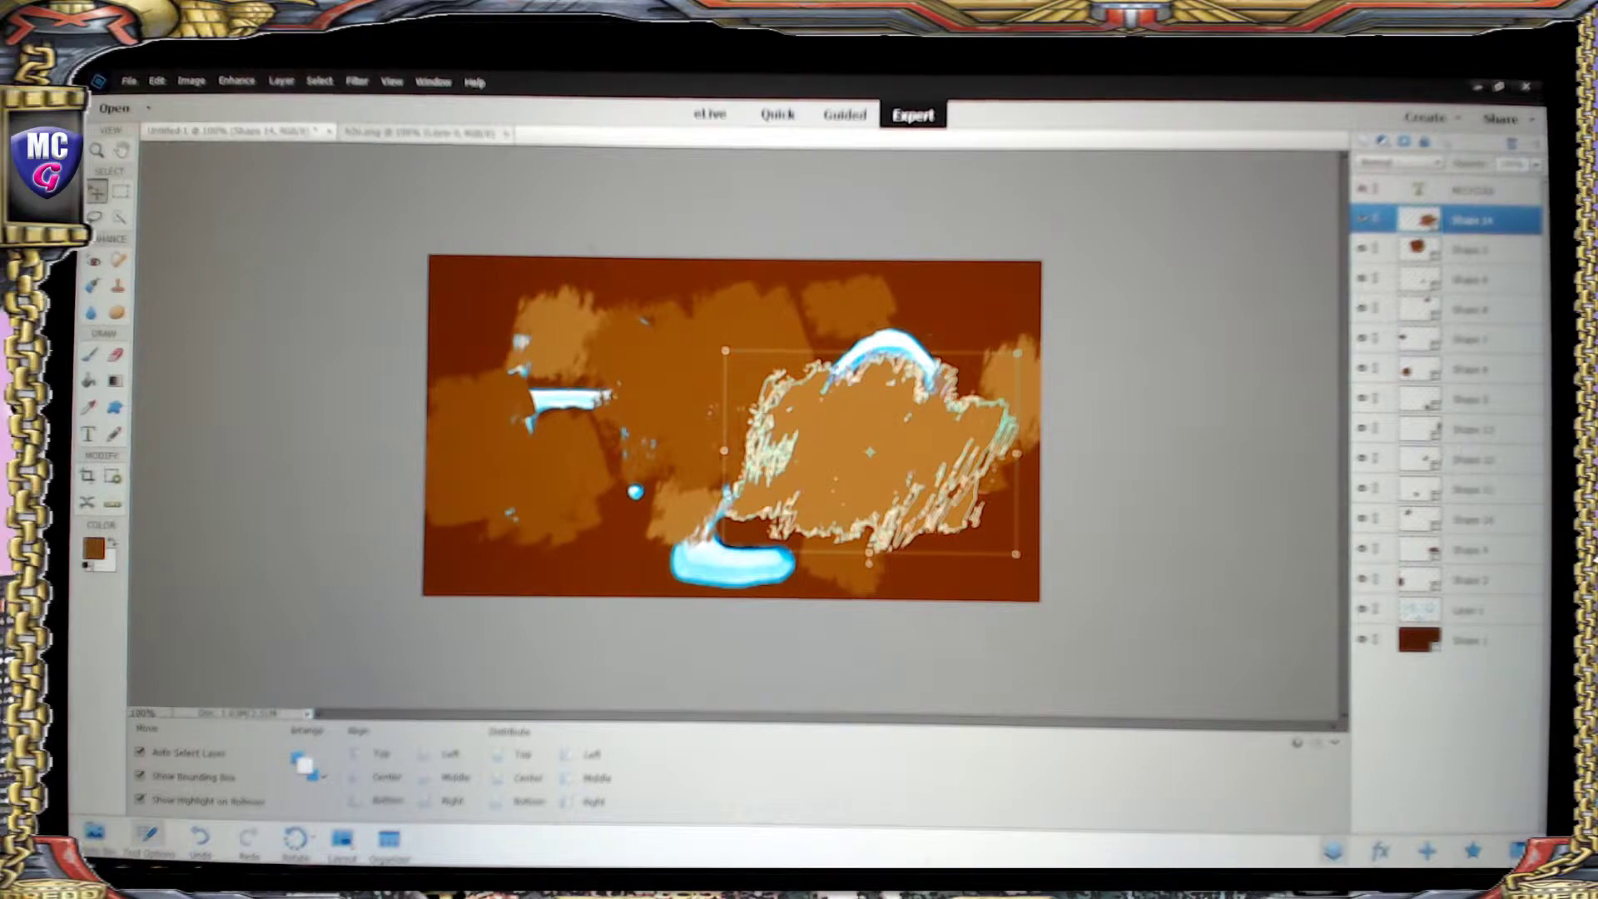
left_click(1363, 190)
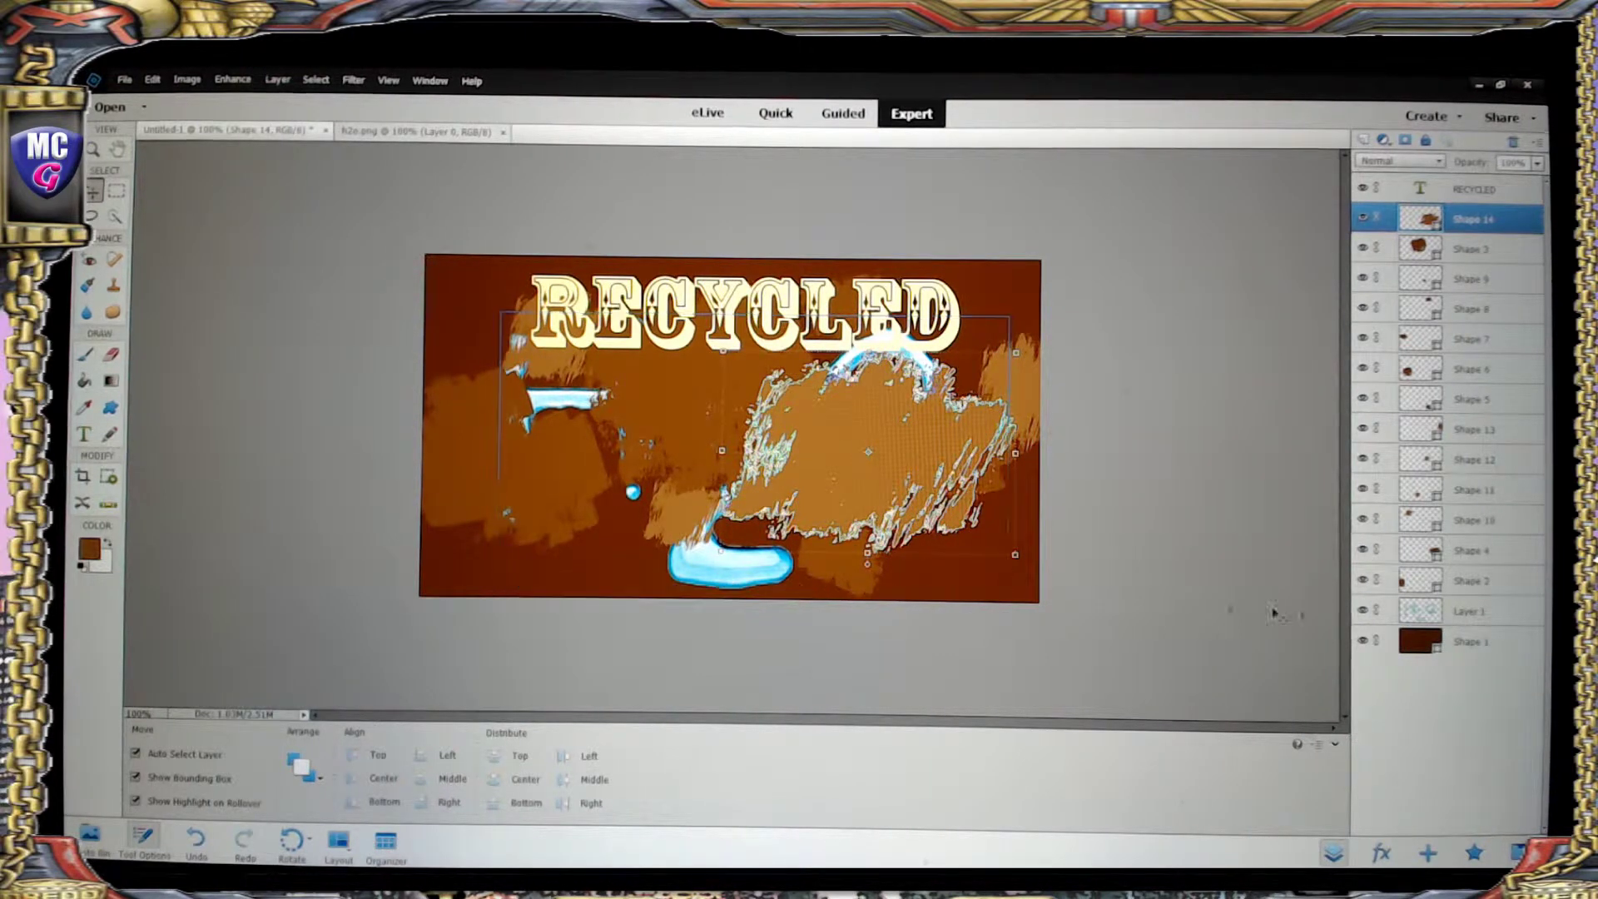
left_click(721, 571)
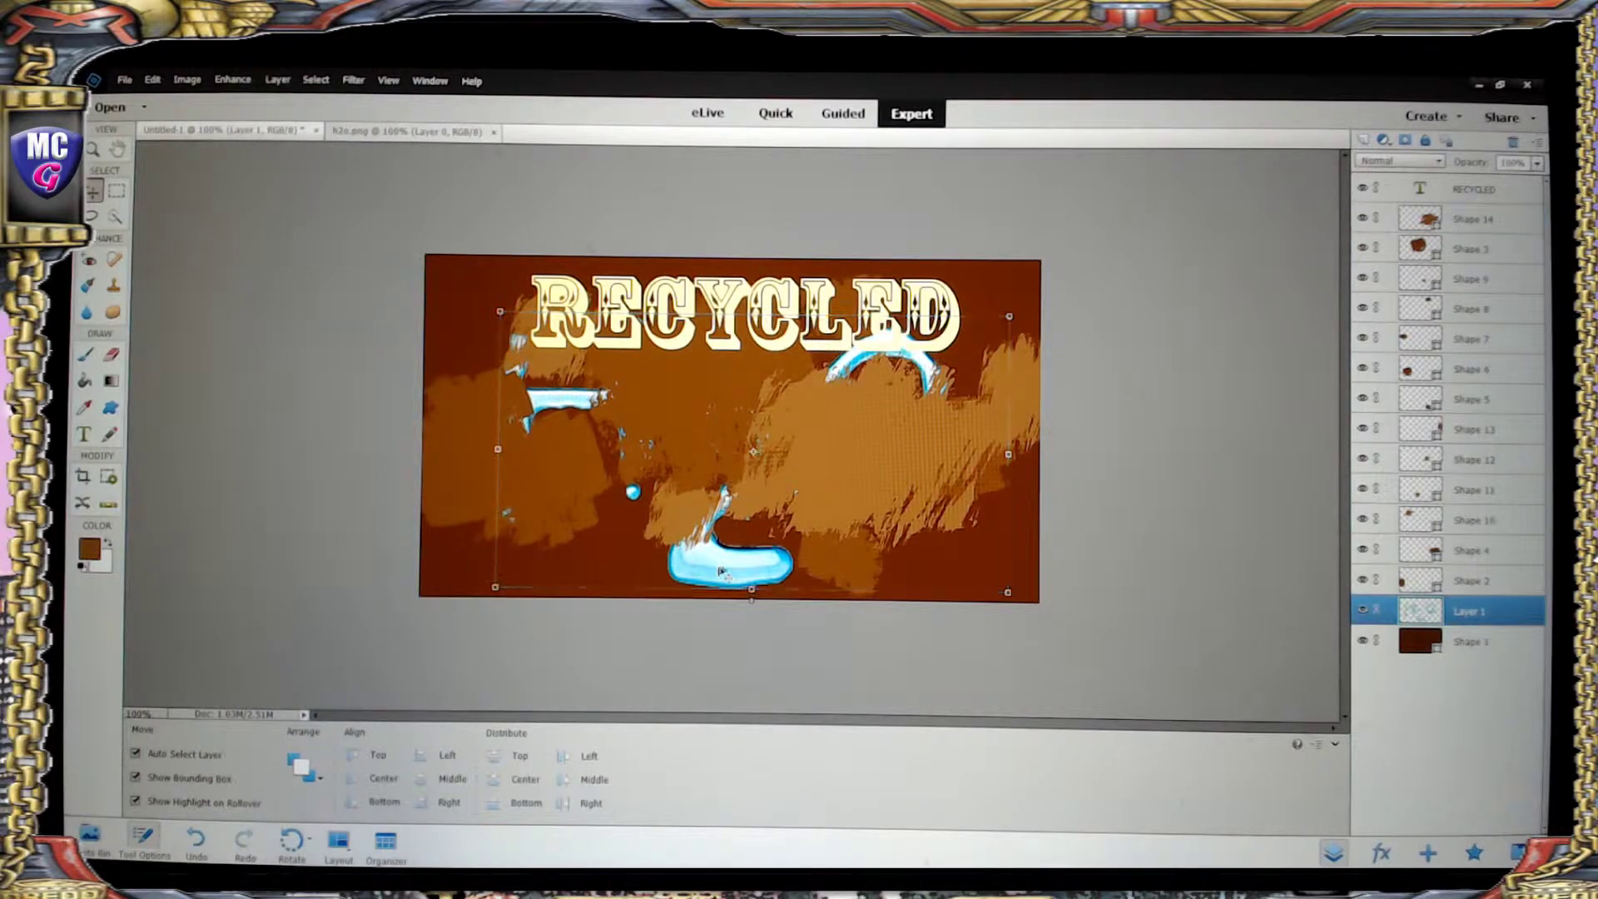
left_click(1489, 581)
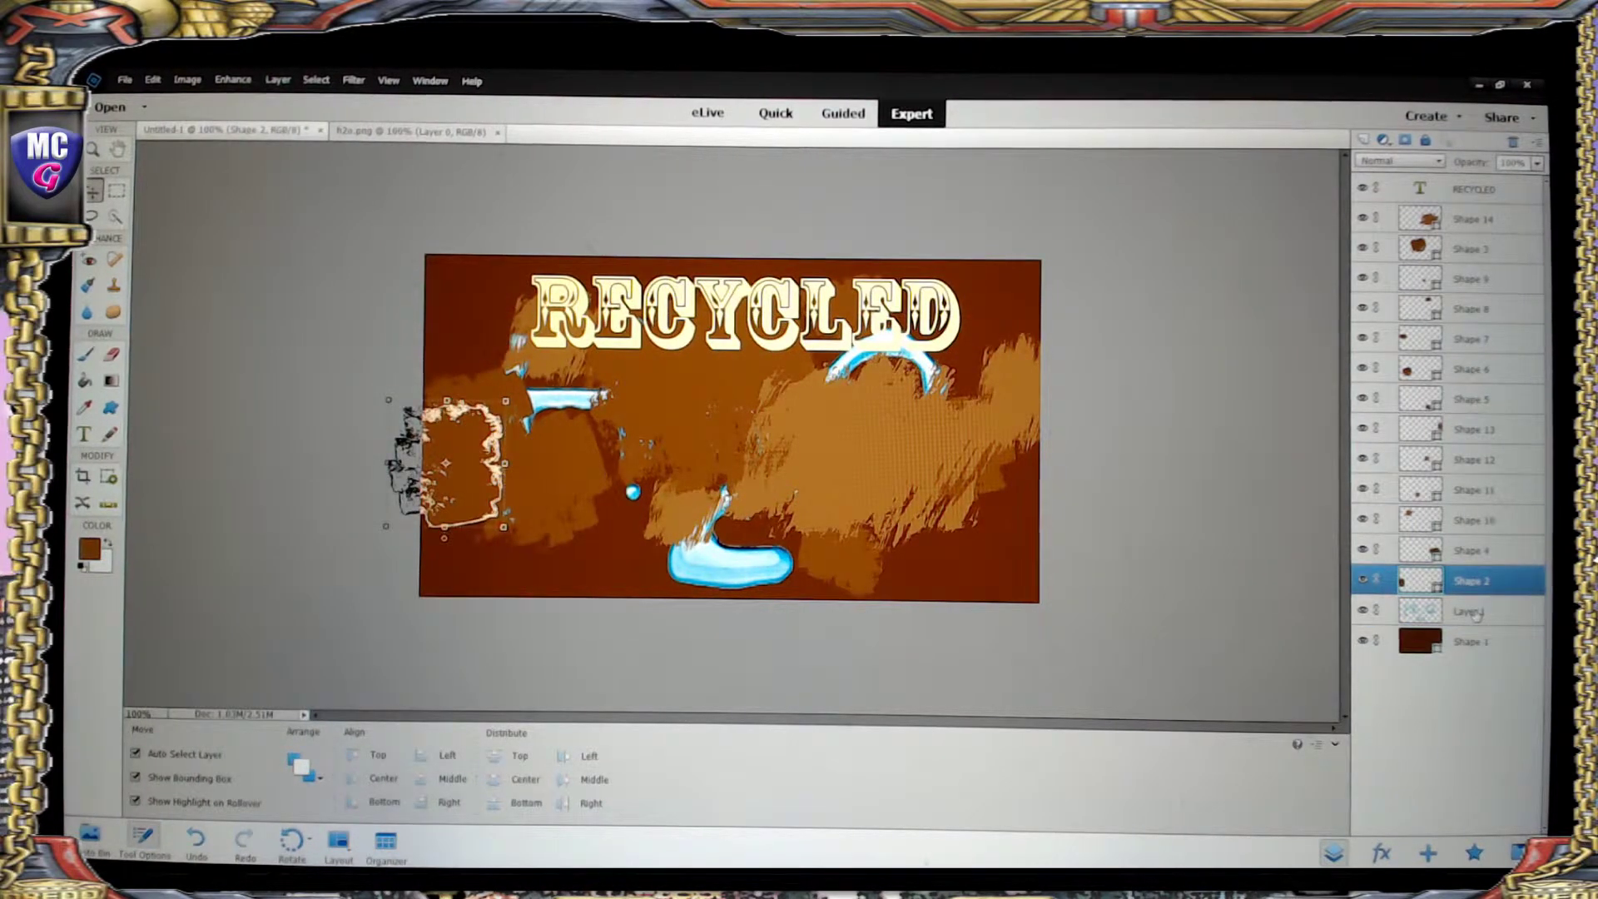
left_click(1475, 612)
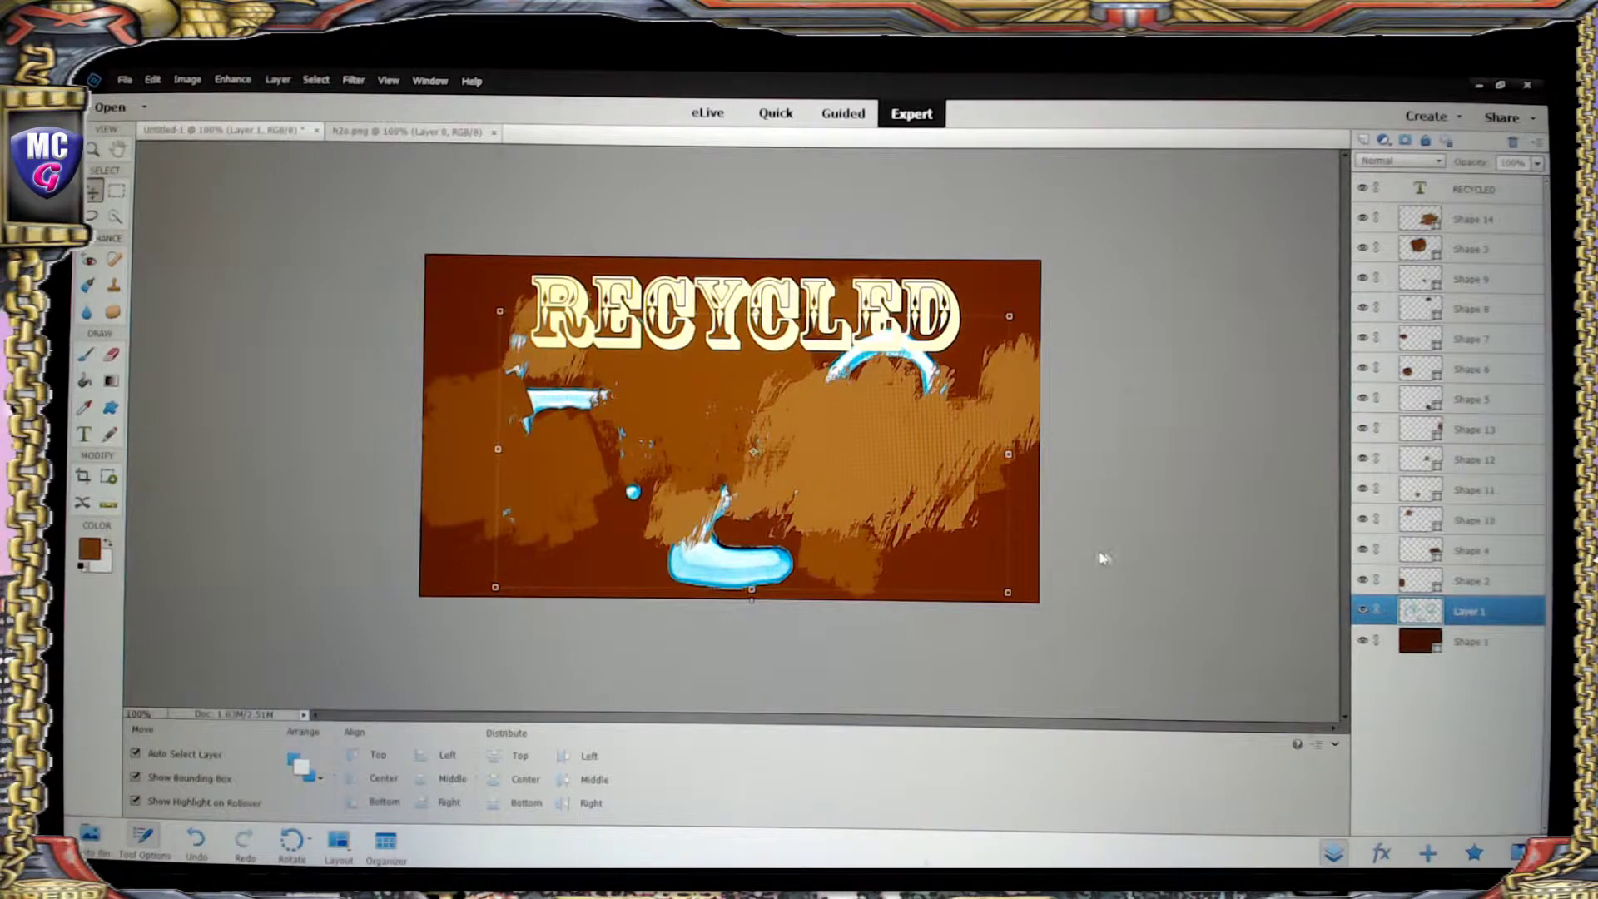
left_click_drag(1481, 613, 1494, 218)
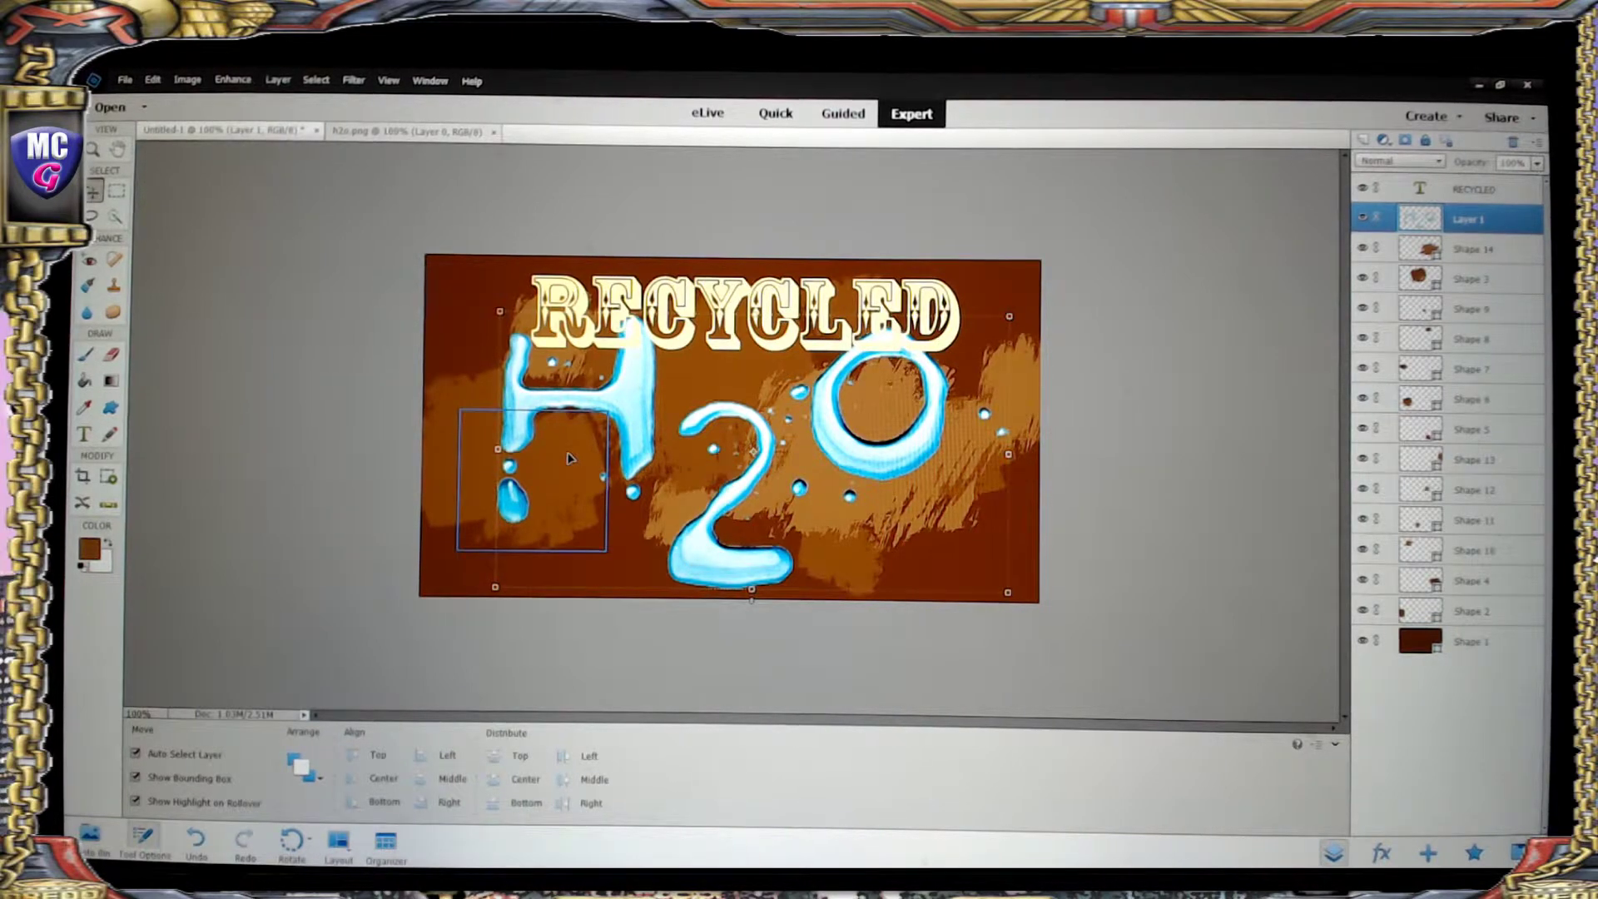
- Save the layered poster as a Photoshop file, overwriting the existing PSD in the Posters folder
left_click(126, 80)
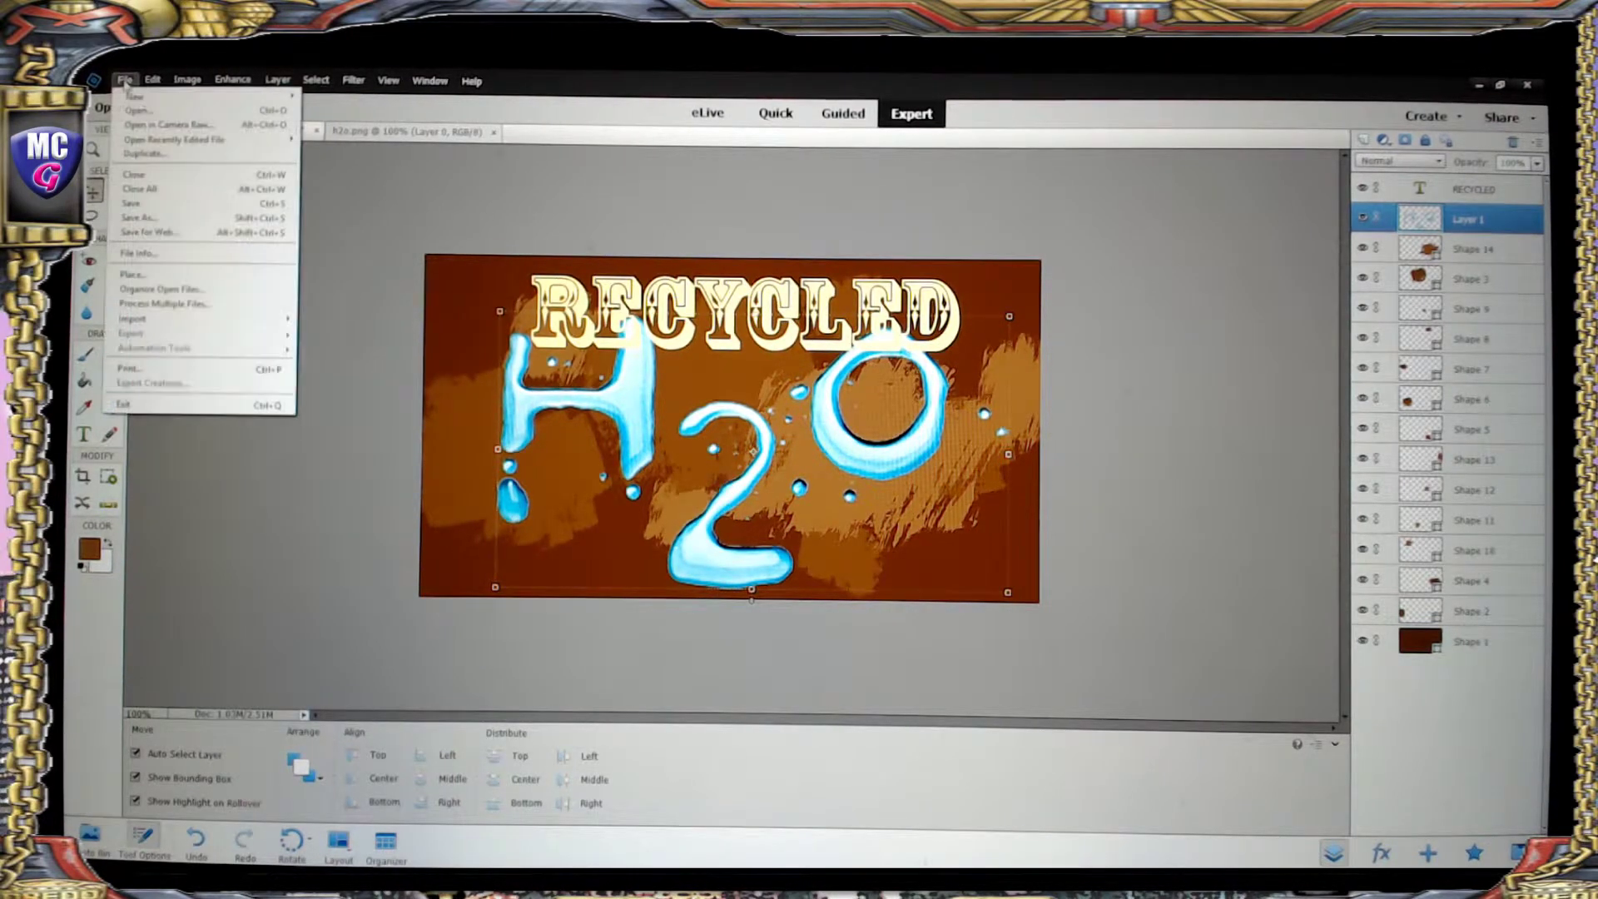
left_click(154, 206)
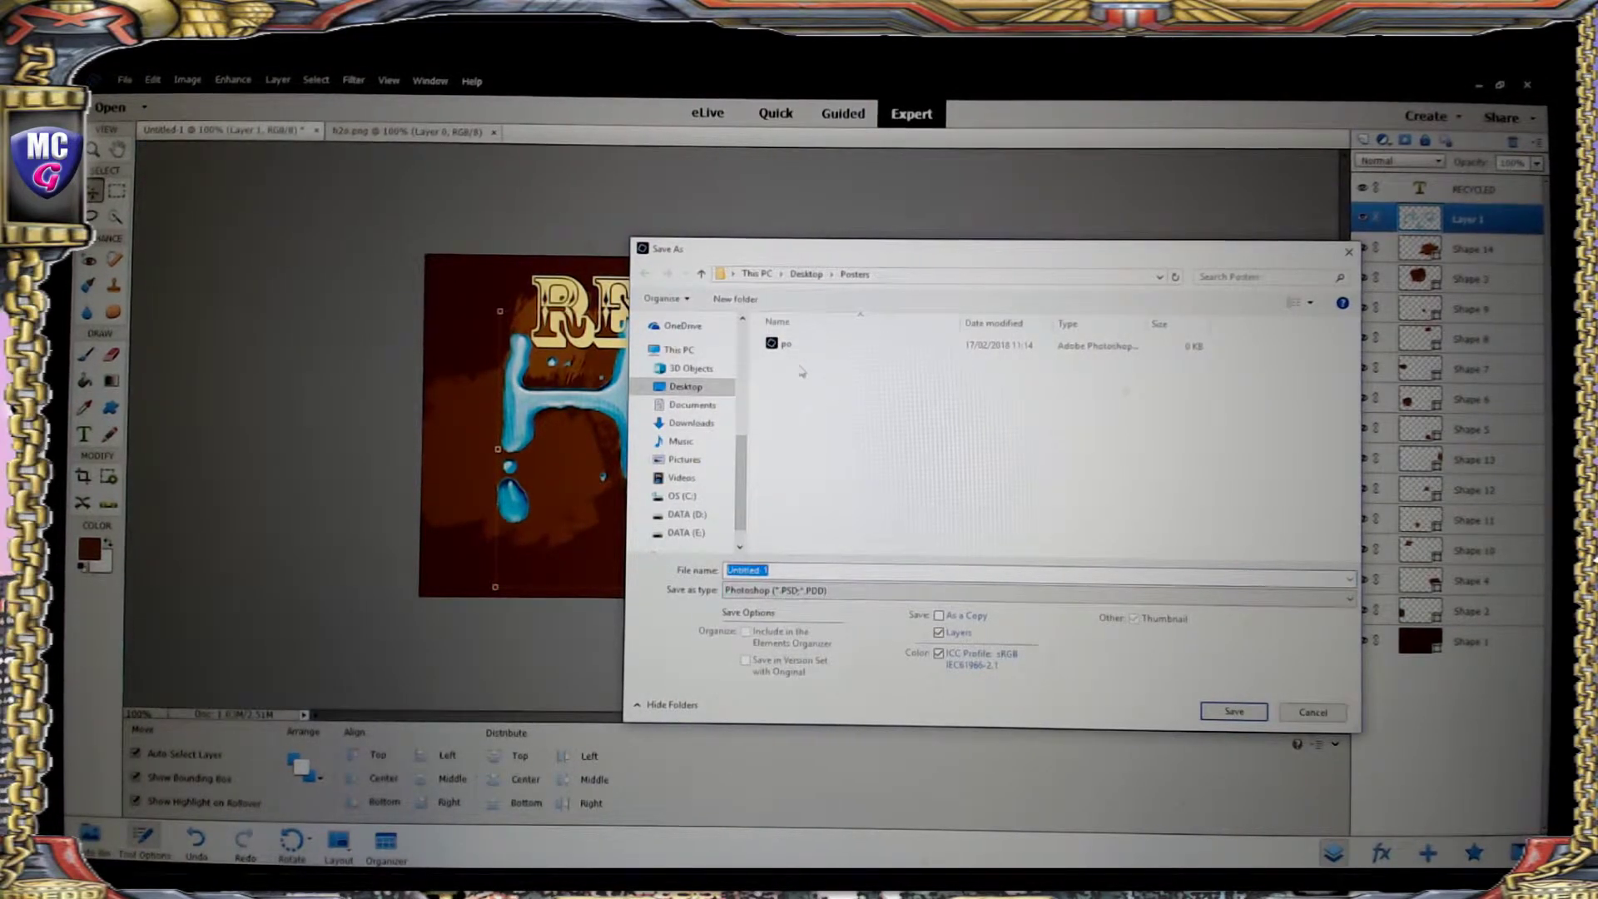
left_click(782, 345)
left_click(1232, 711)
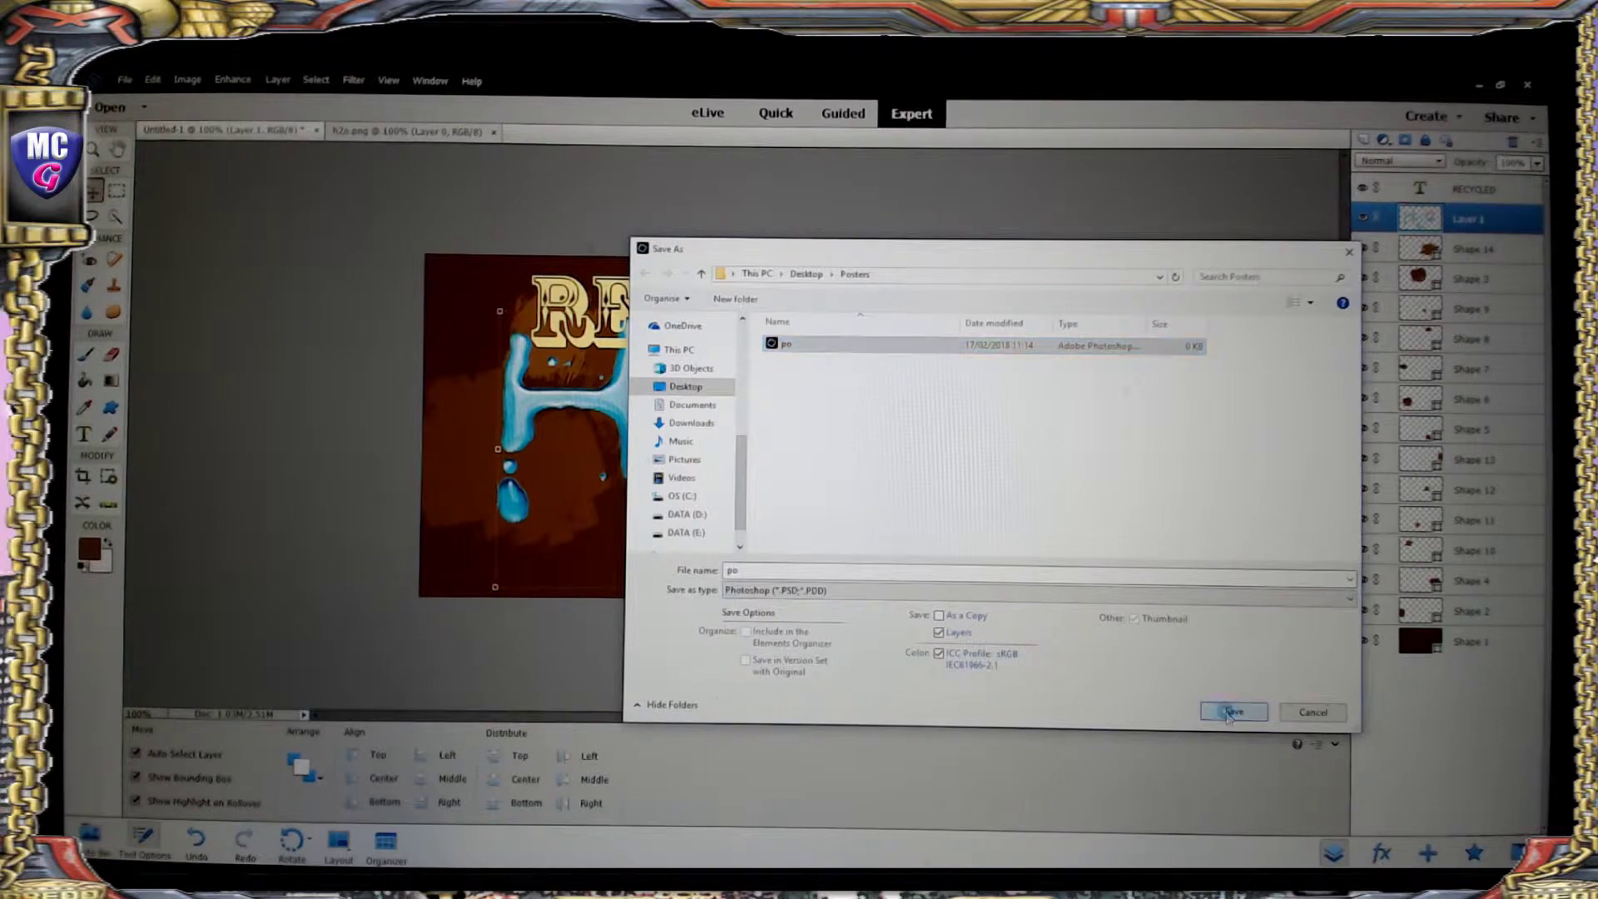
left_click(839, 476)
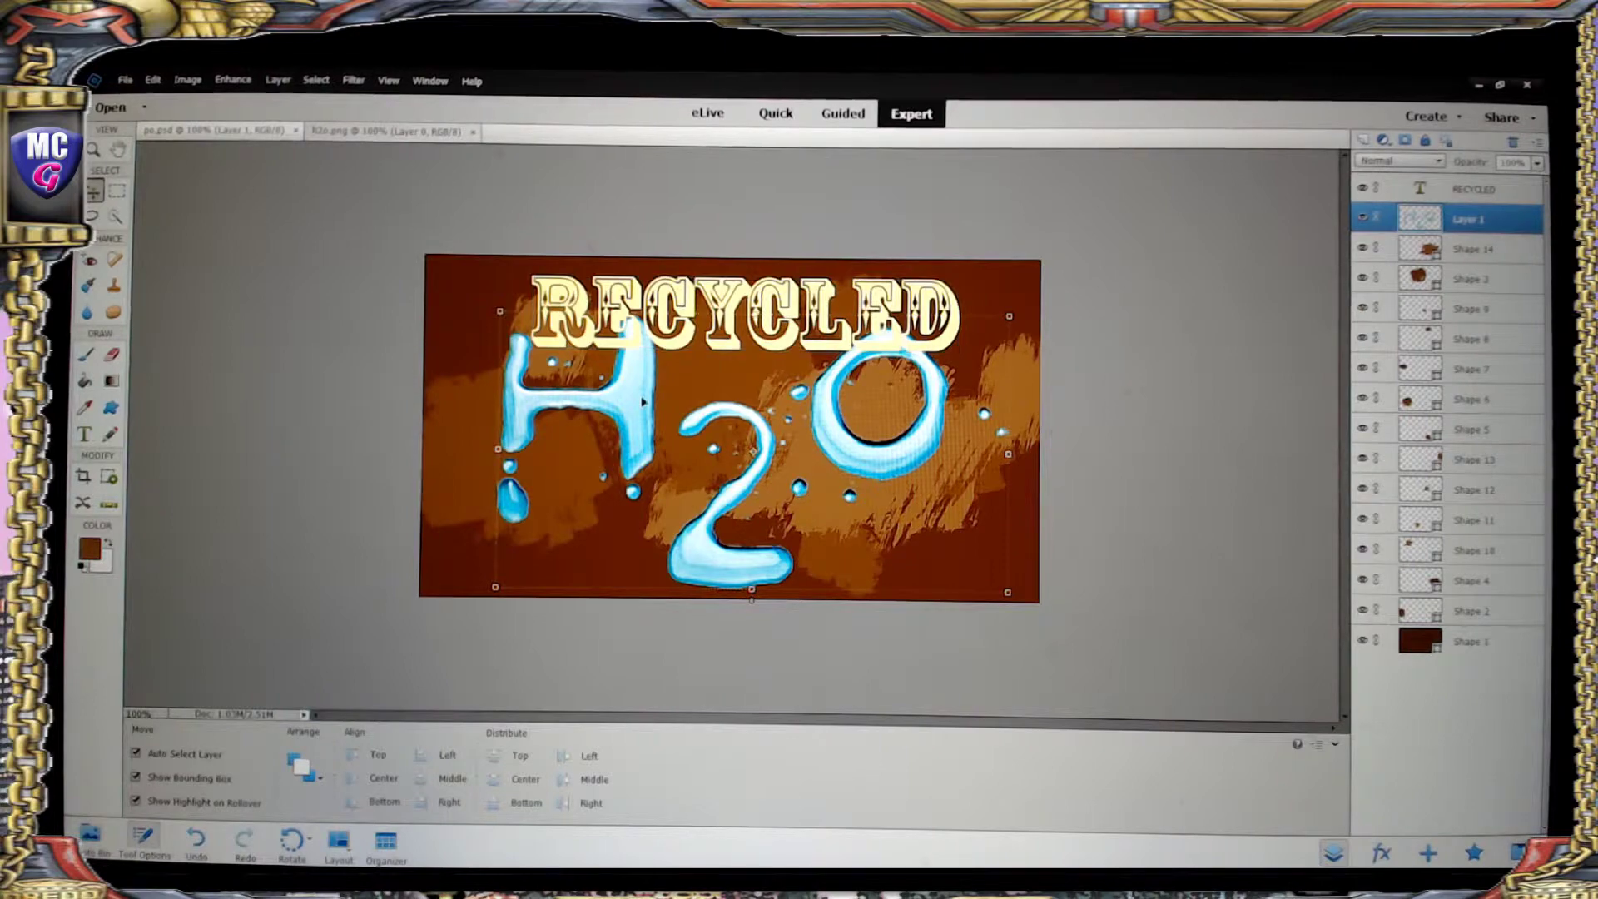
- Nudge the H2O logo slightly right and up, and save the poster as a baseline standard JPEG at maximum quality
left_click_drag(637, 392, 658, 389)
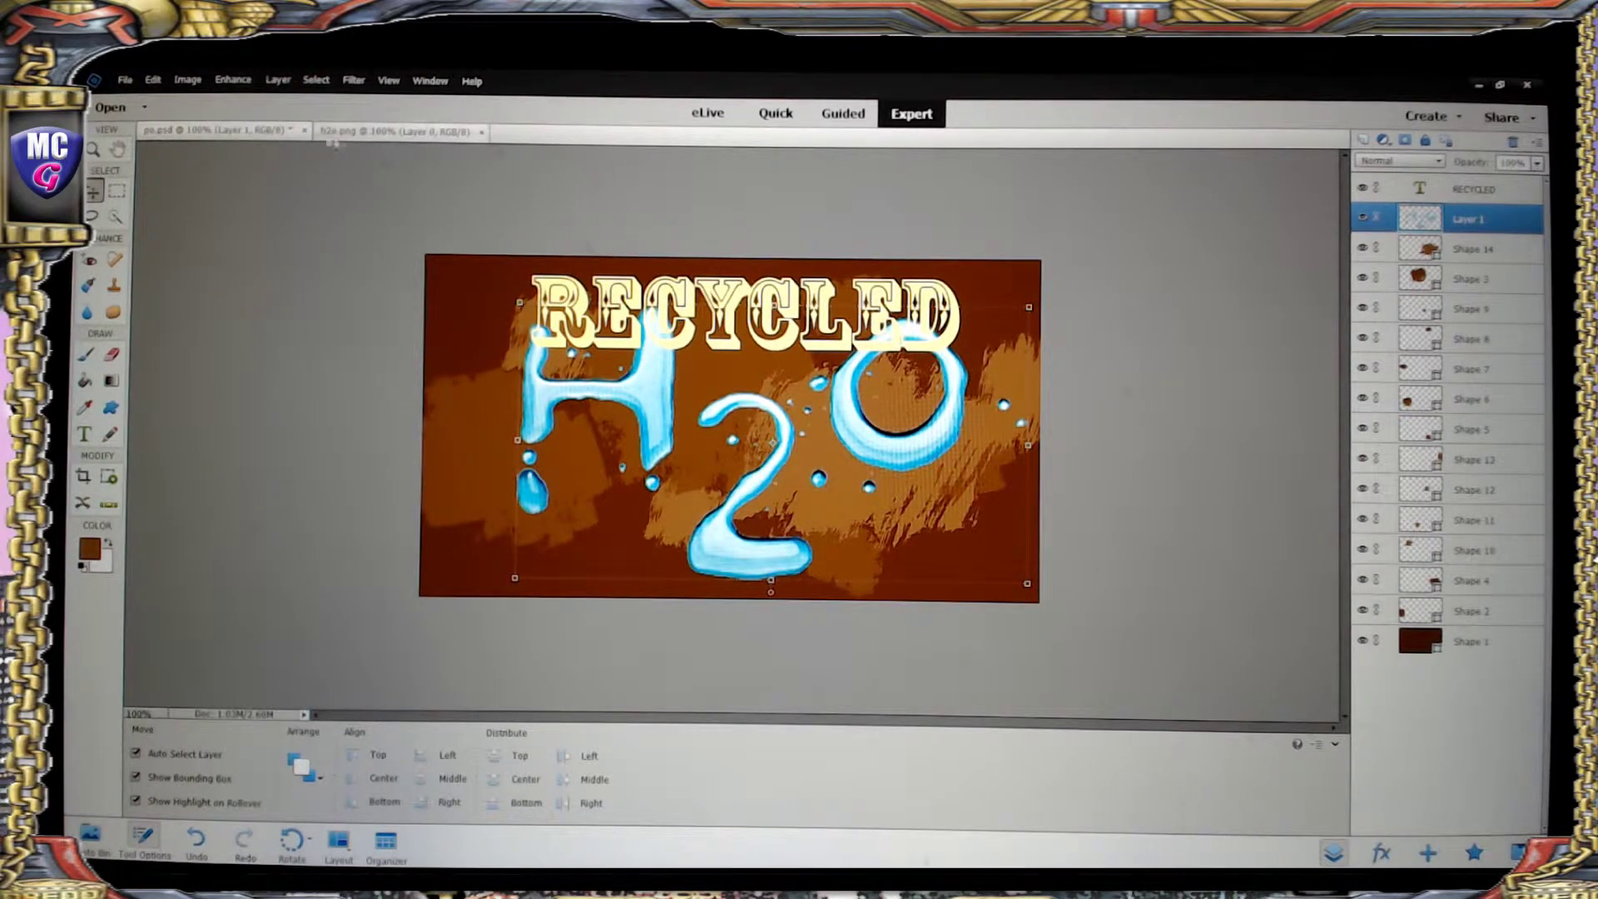
left_click(125, 81)
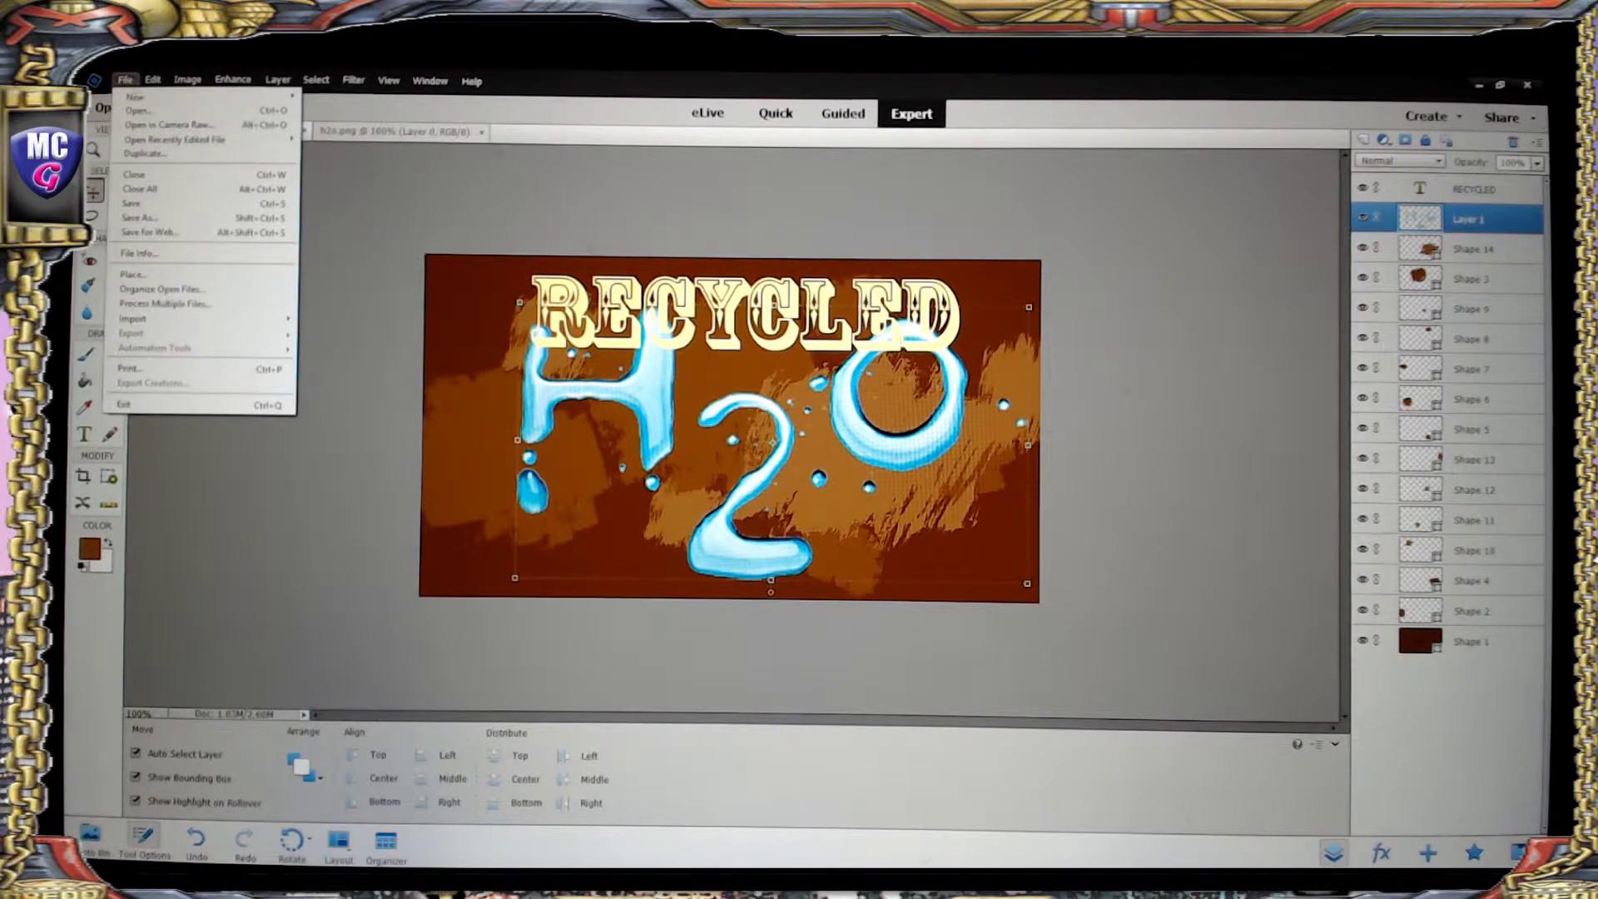
left_click(150, 218)
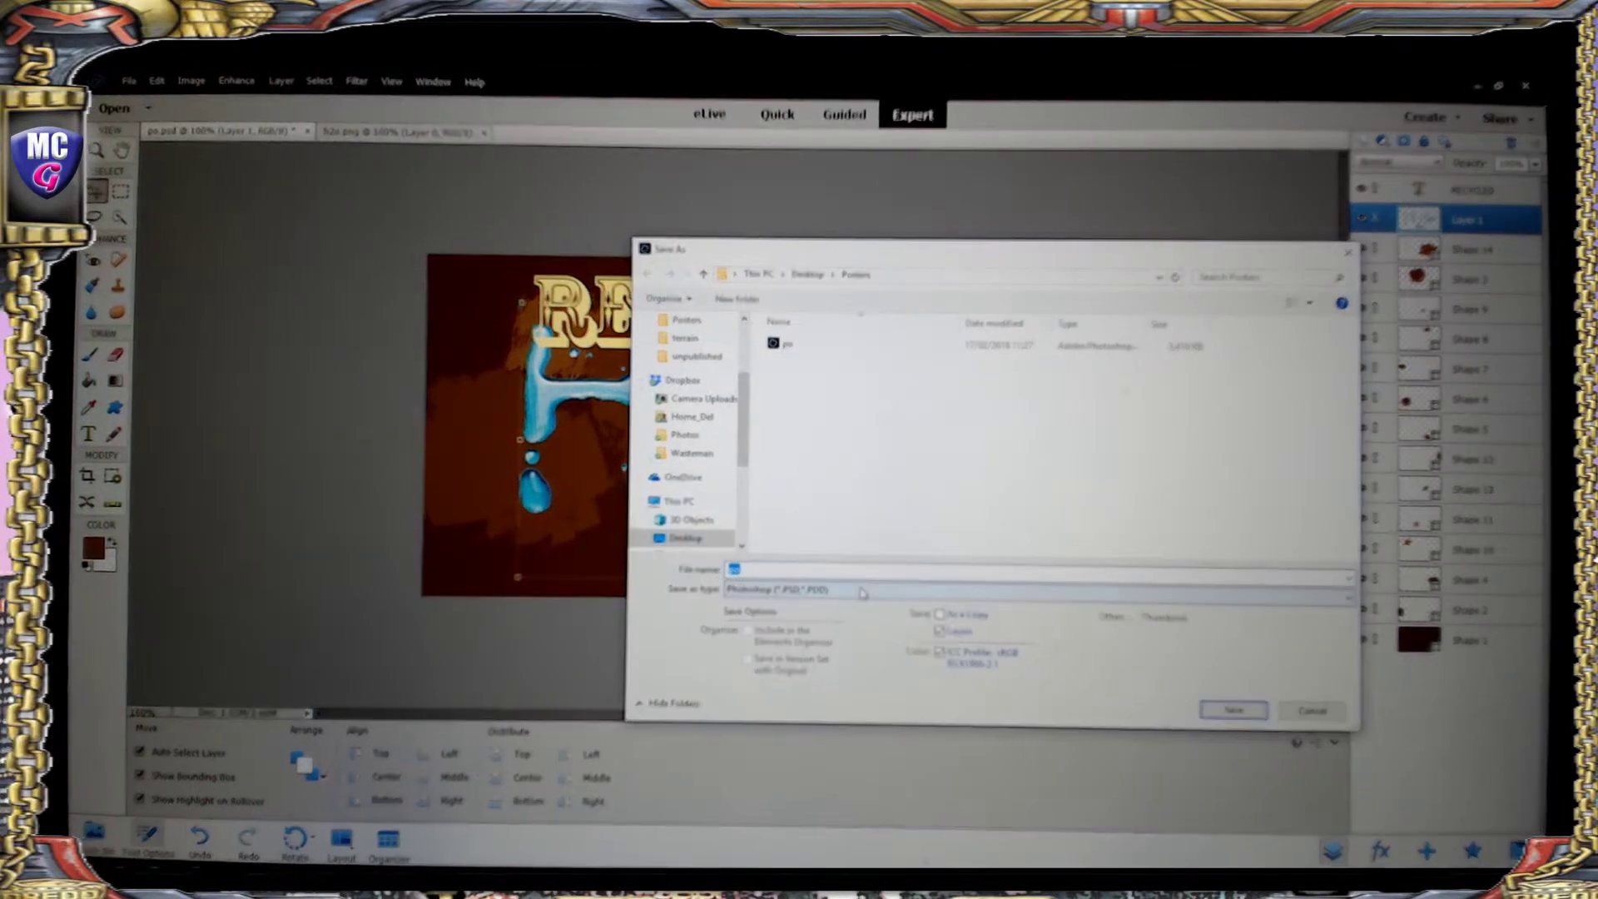
left_click(862, 591)
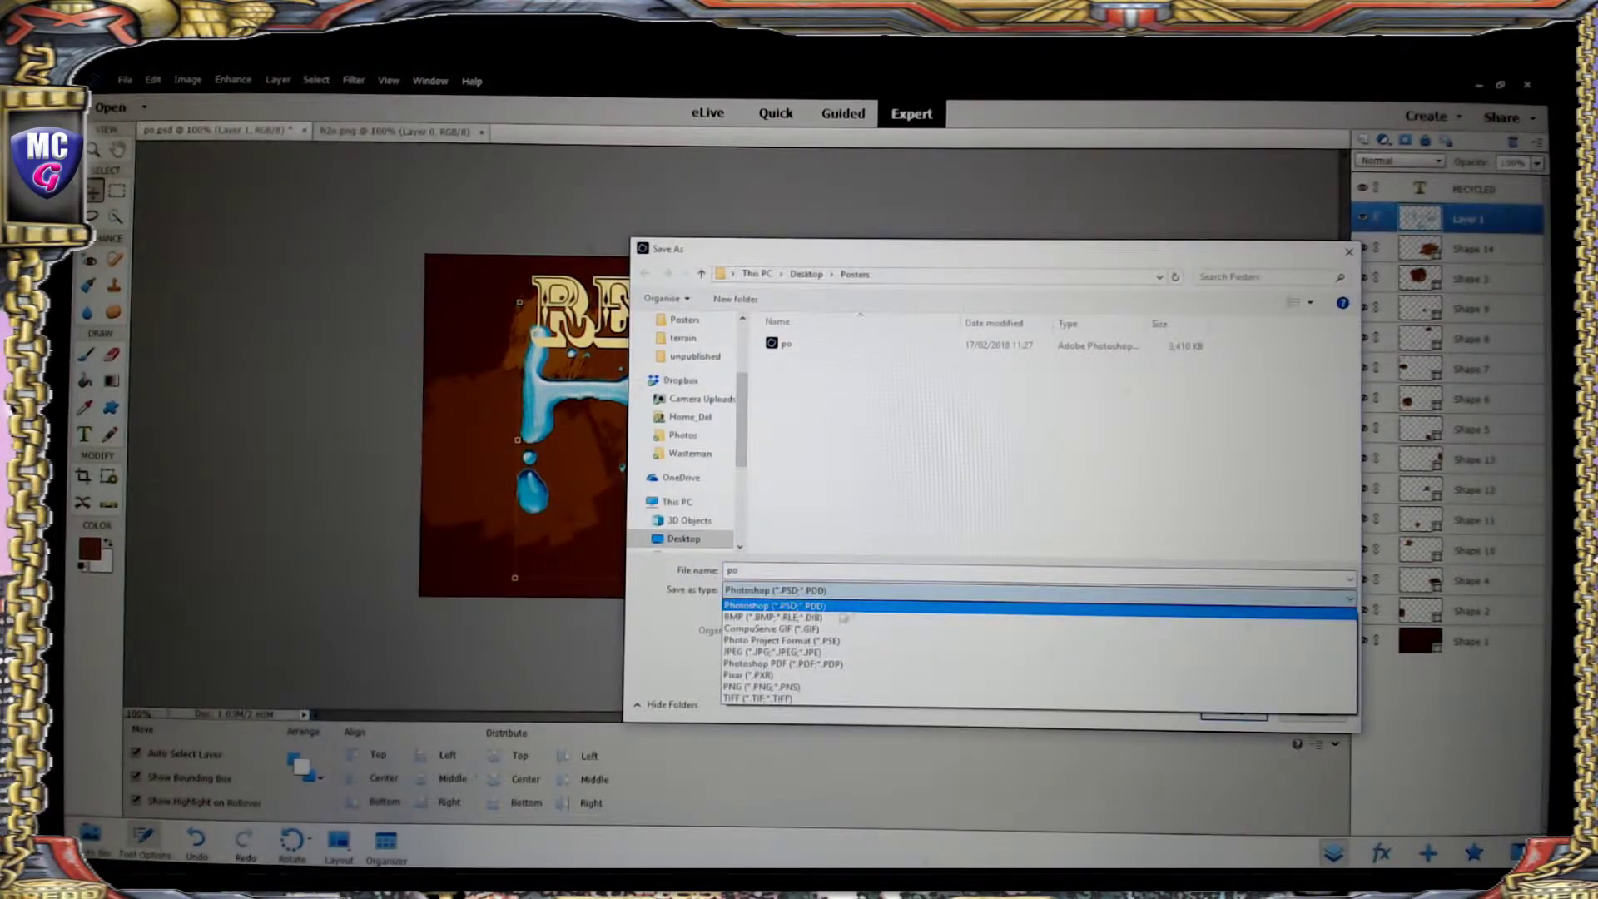
left_click(823, 653)
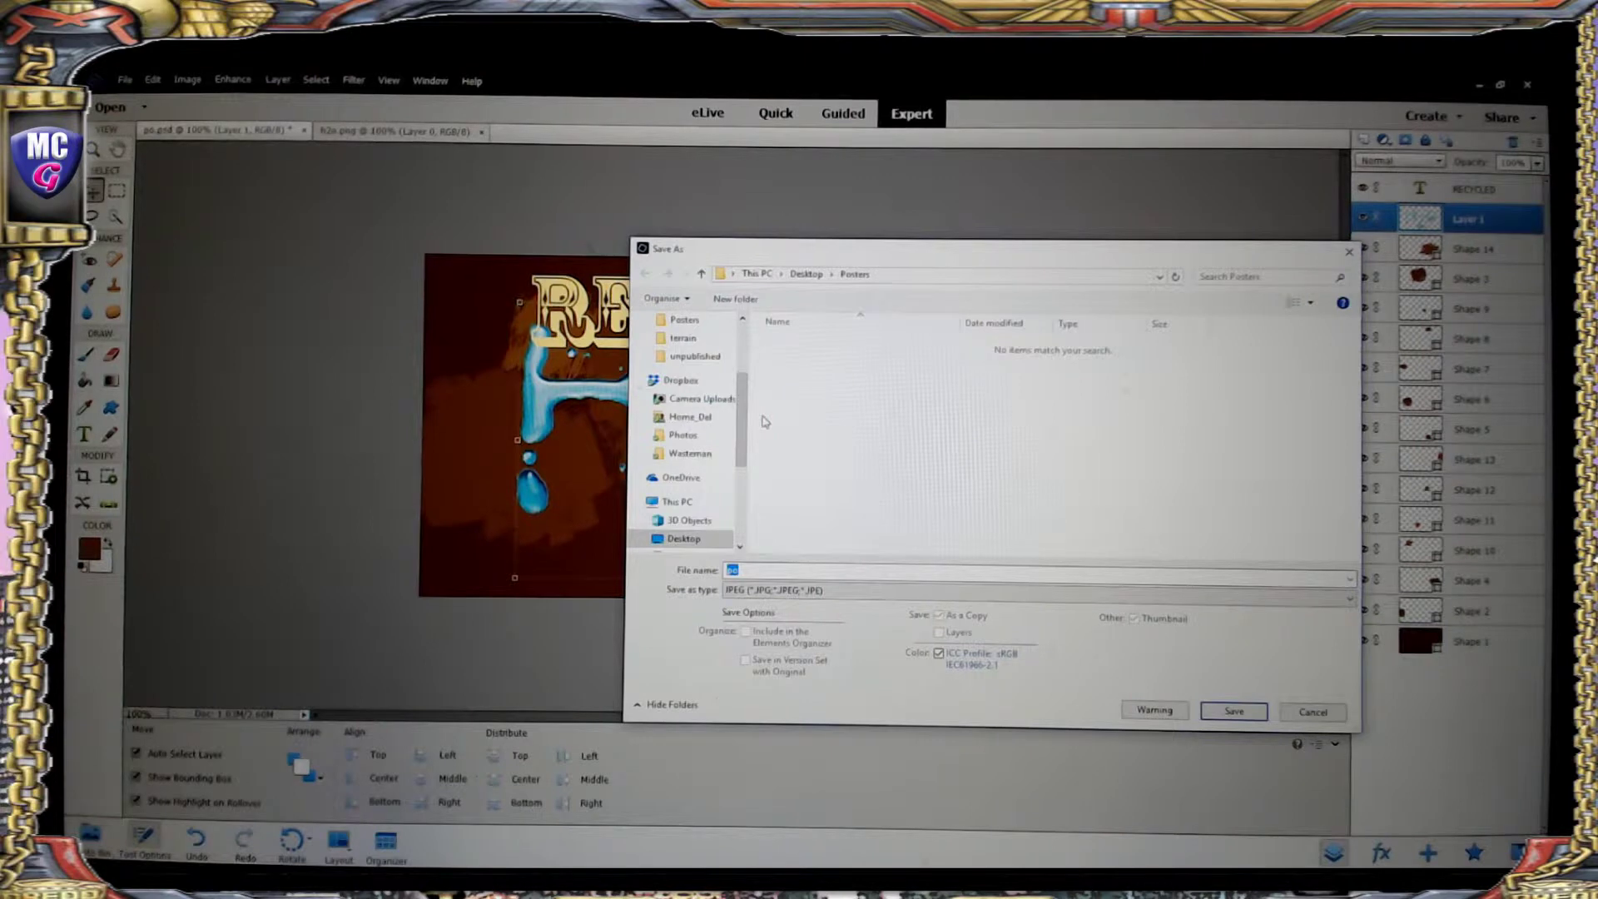
left_click(1208, 720)
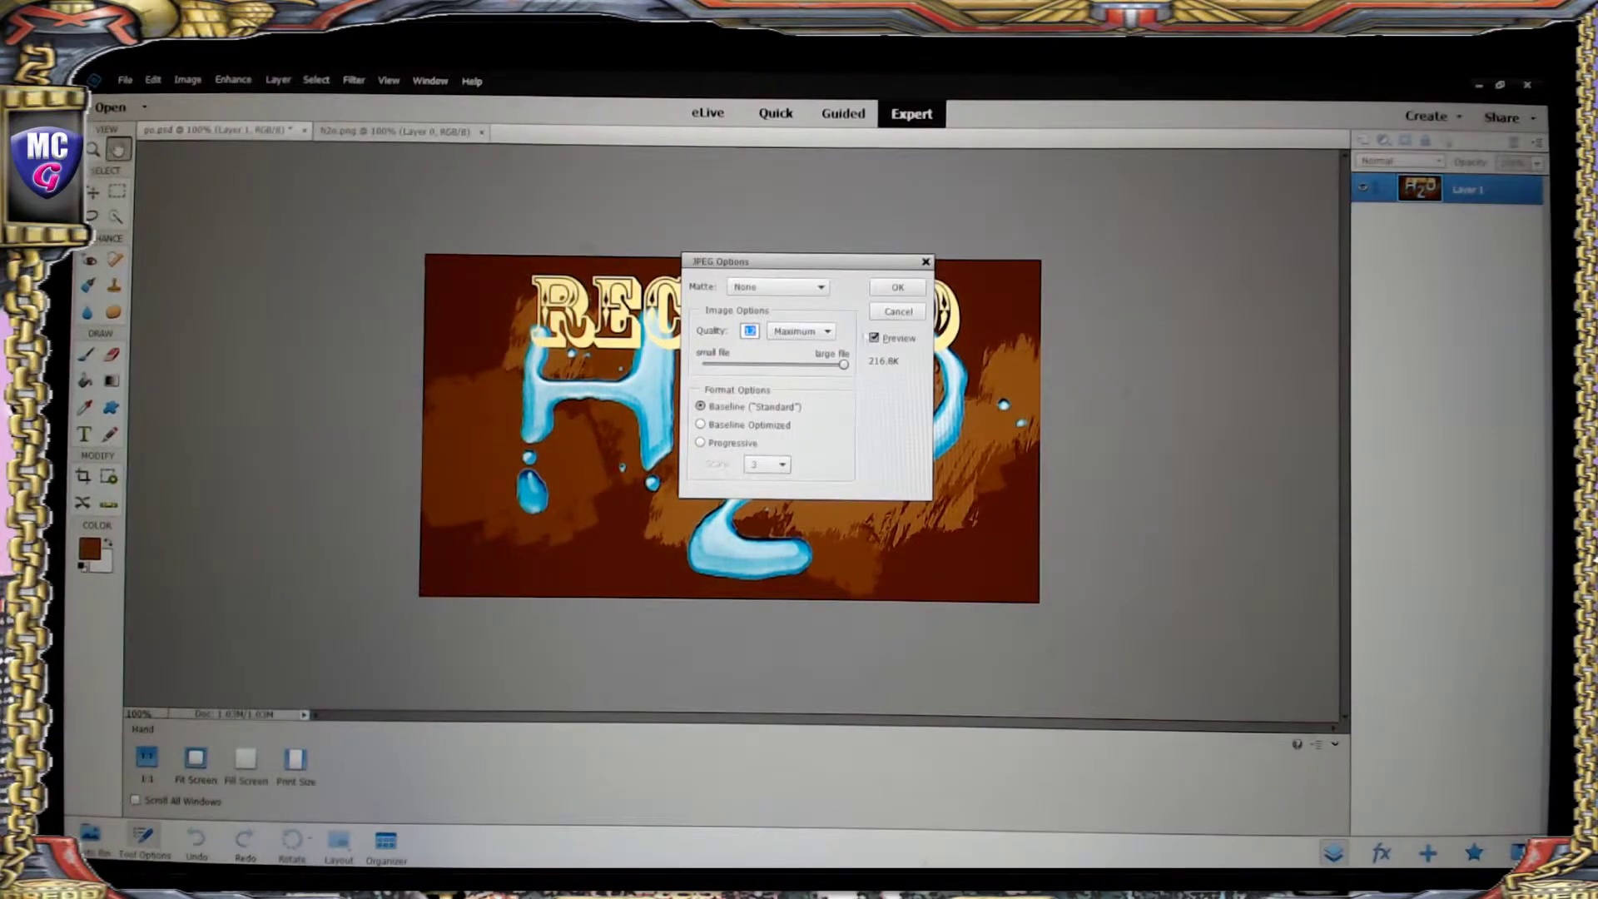
left_click(897, 287)
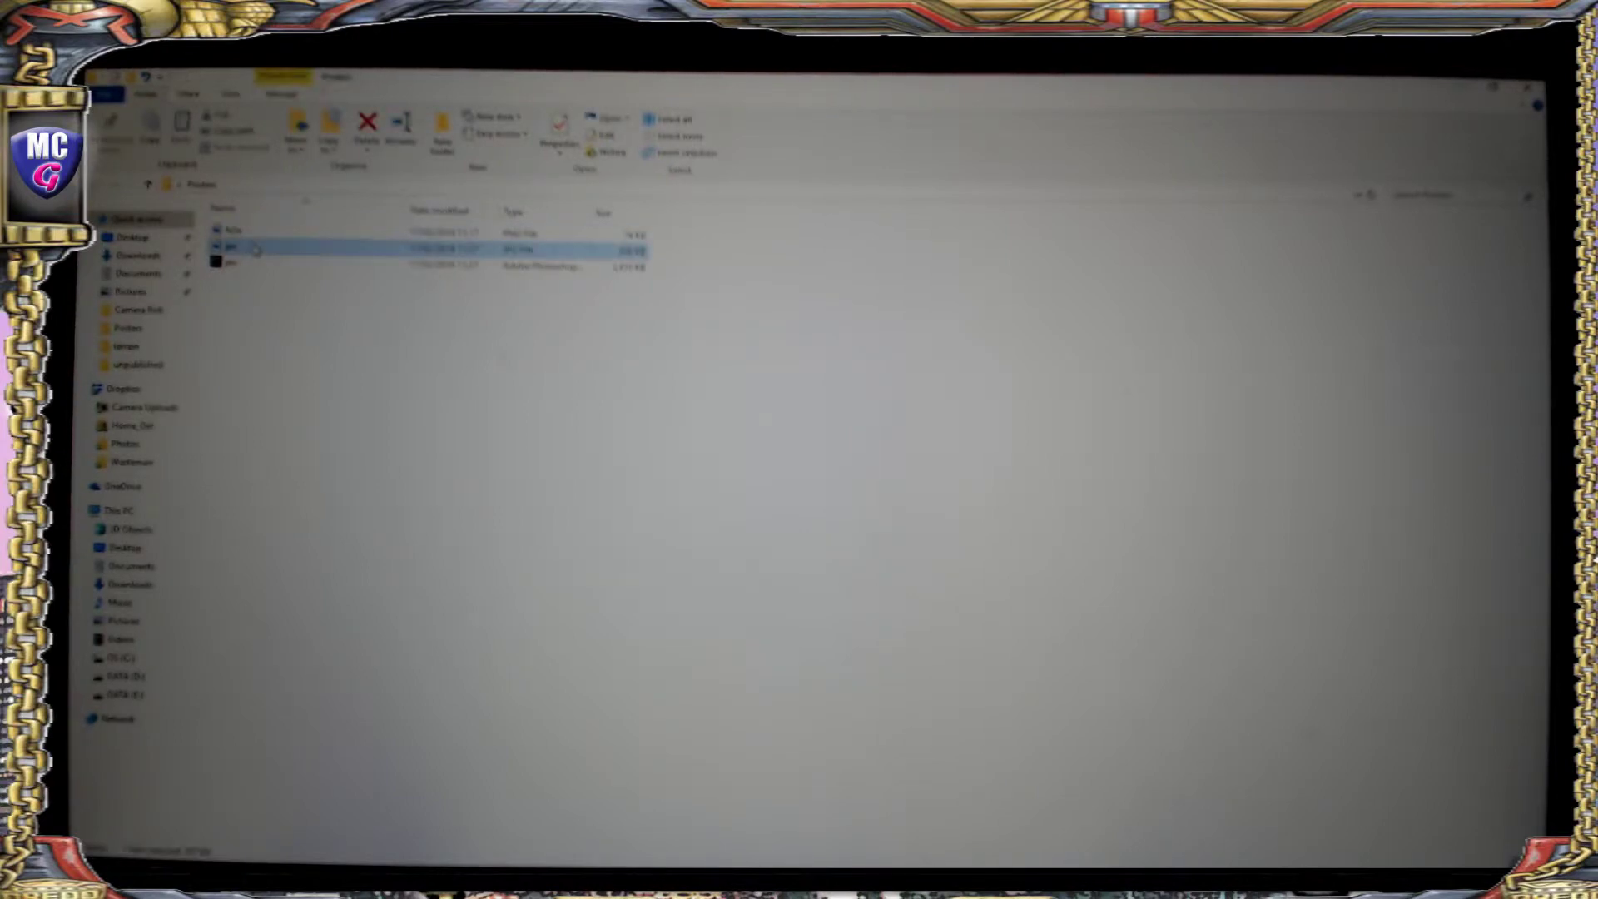
- Preview the exported poster JPEG from the Posters folder in File Explorer and close the viewer
double_click(255, 249)
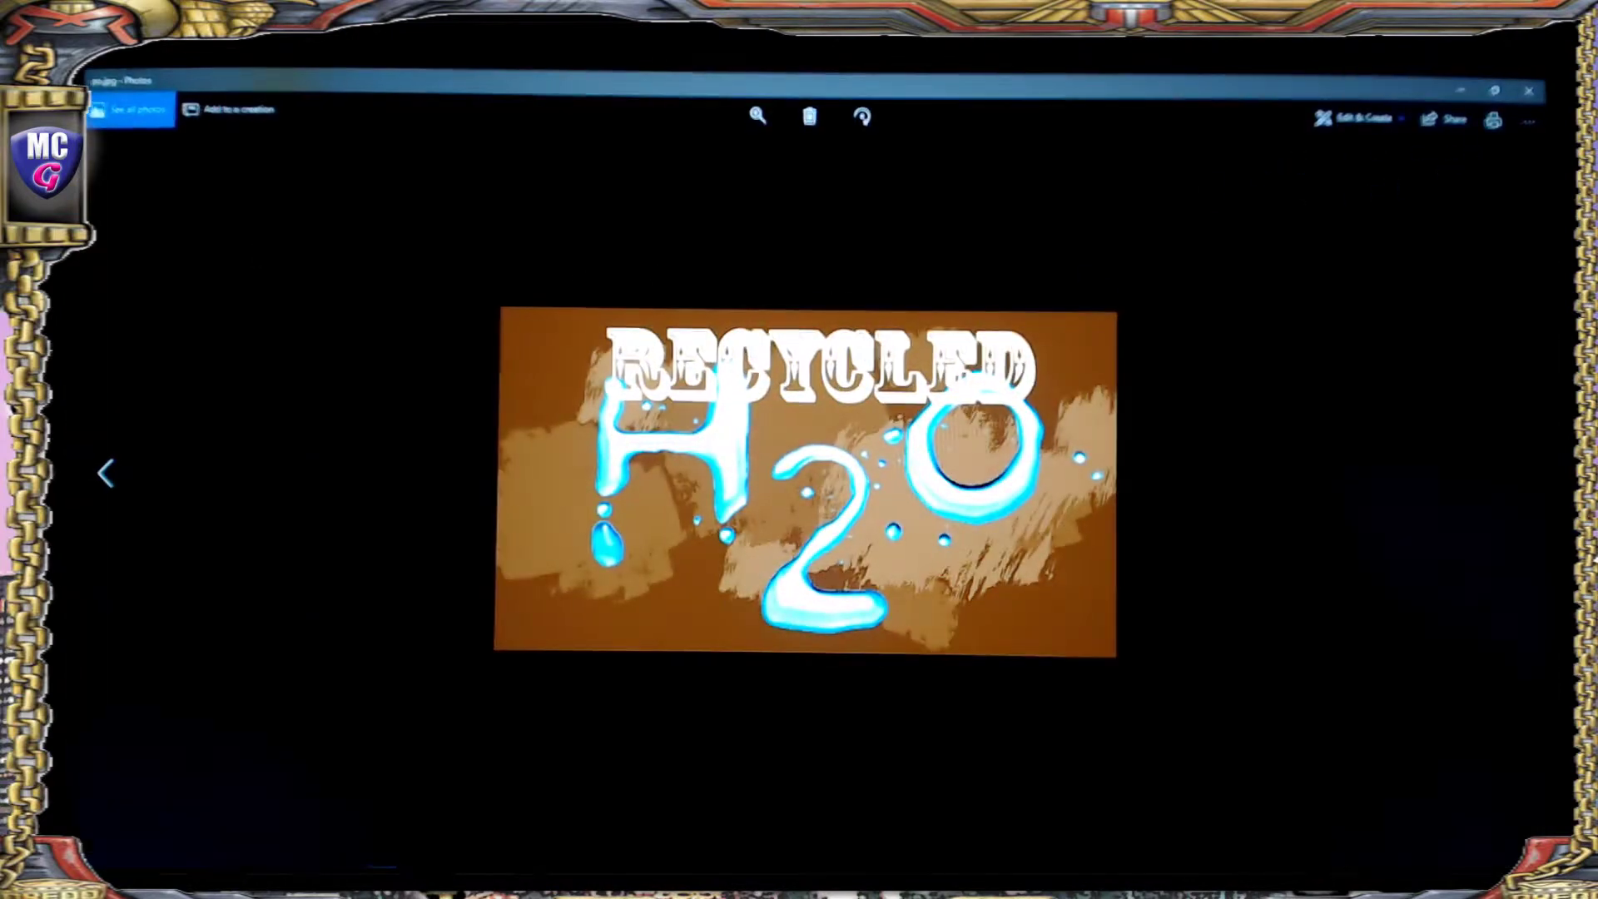
left_click(1541, 99)
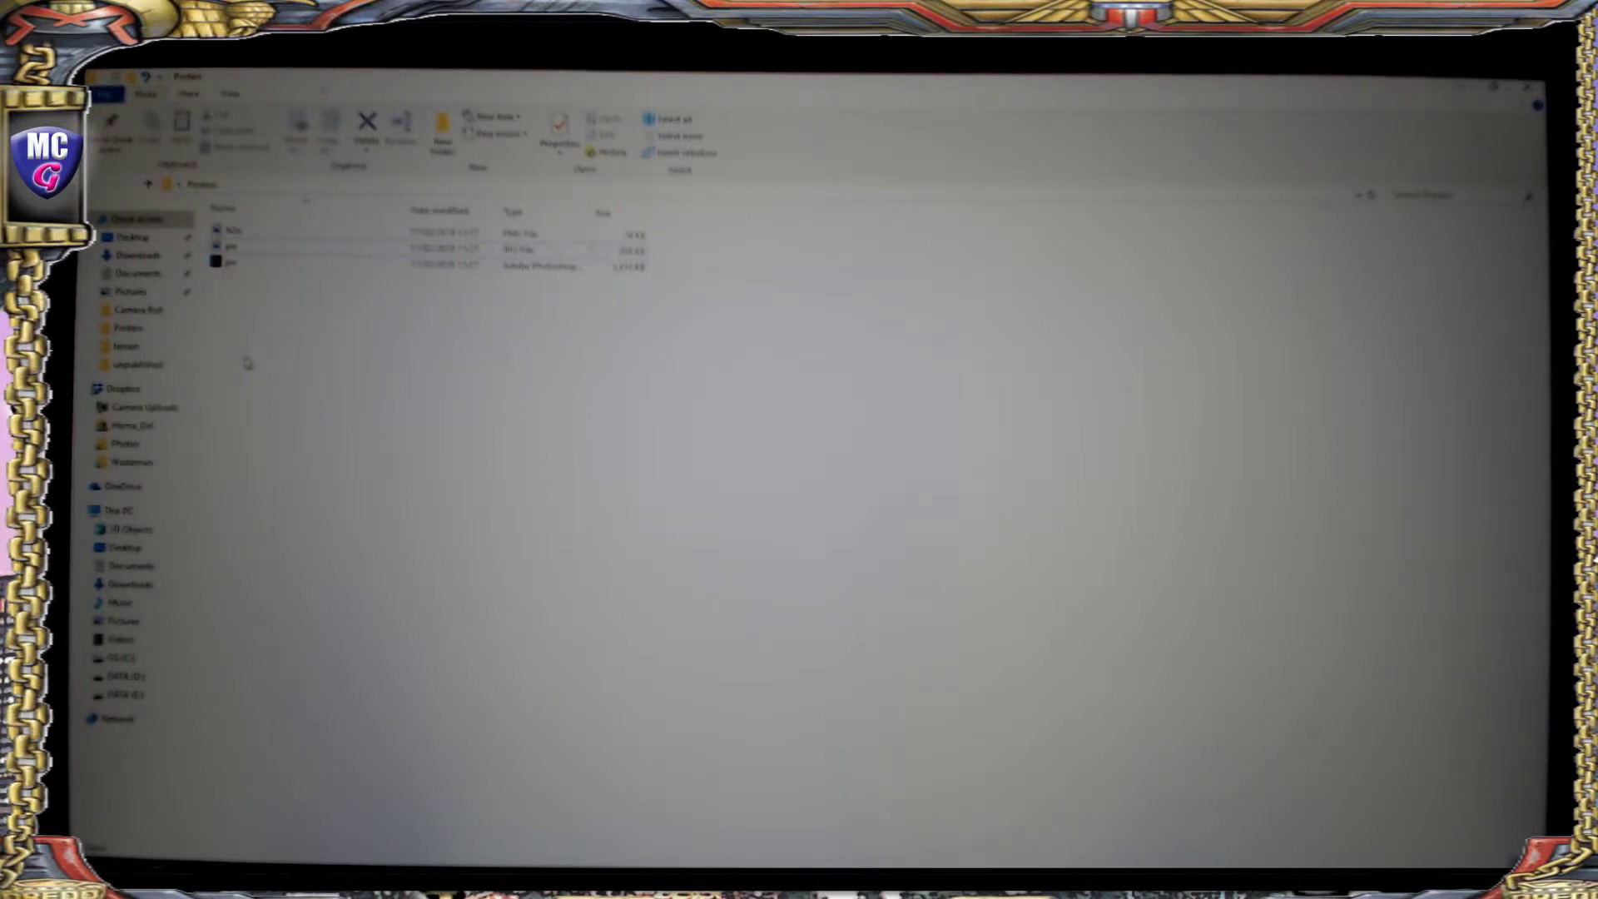
- Create a Microsoft Word document named pp in the Posters folder and open it in Word
right_click(247, 363)
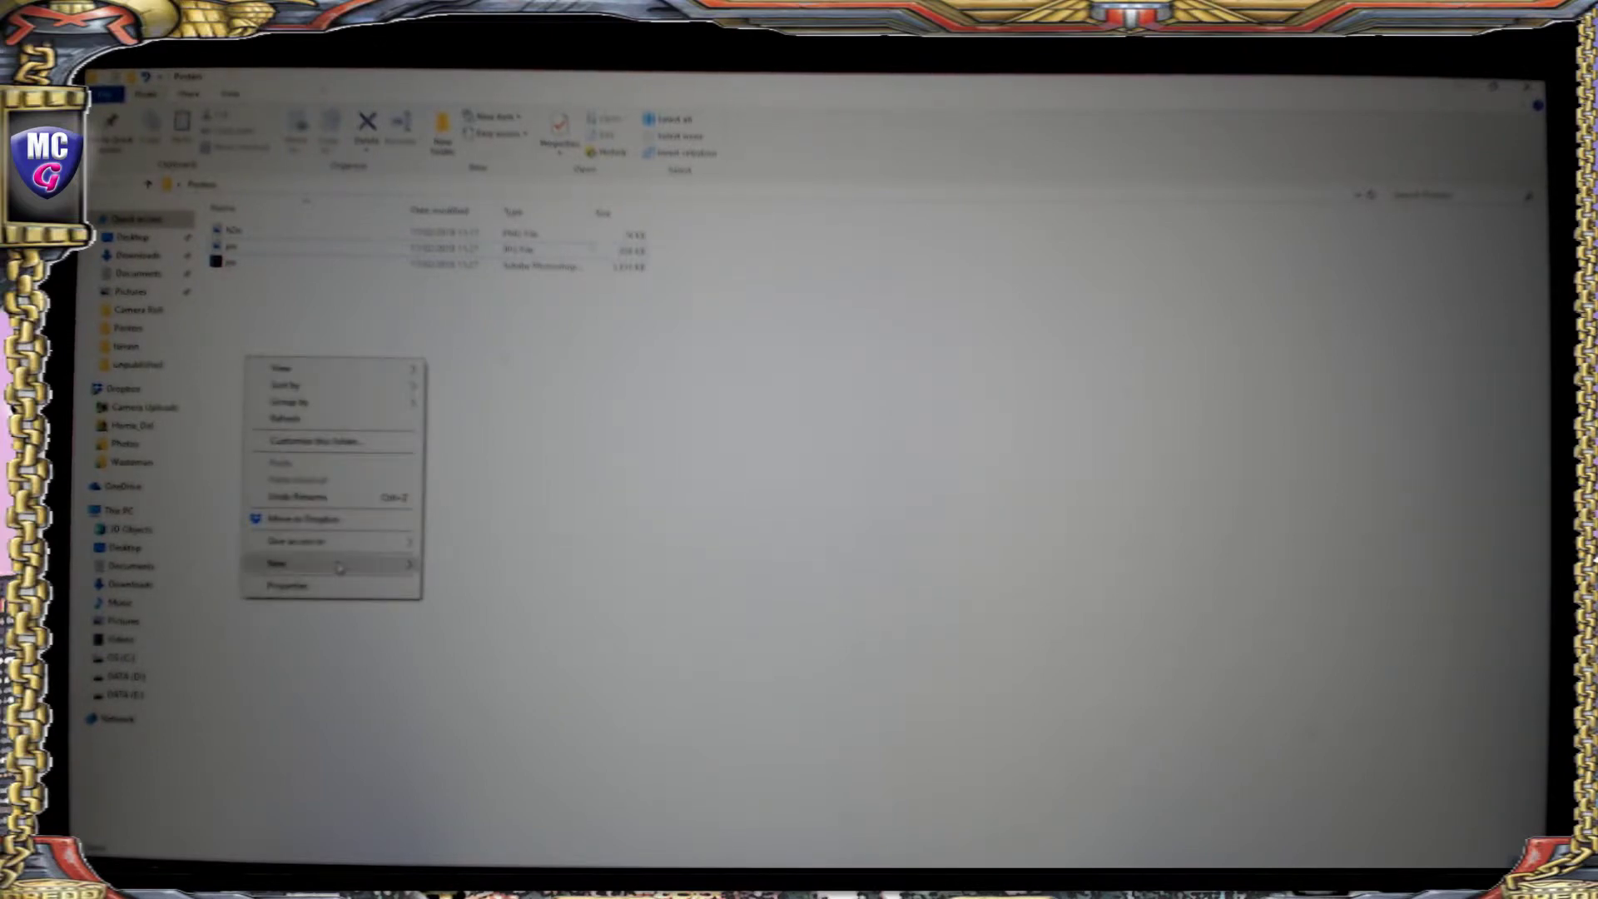
mouse_move(339, 568)
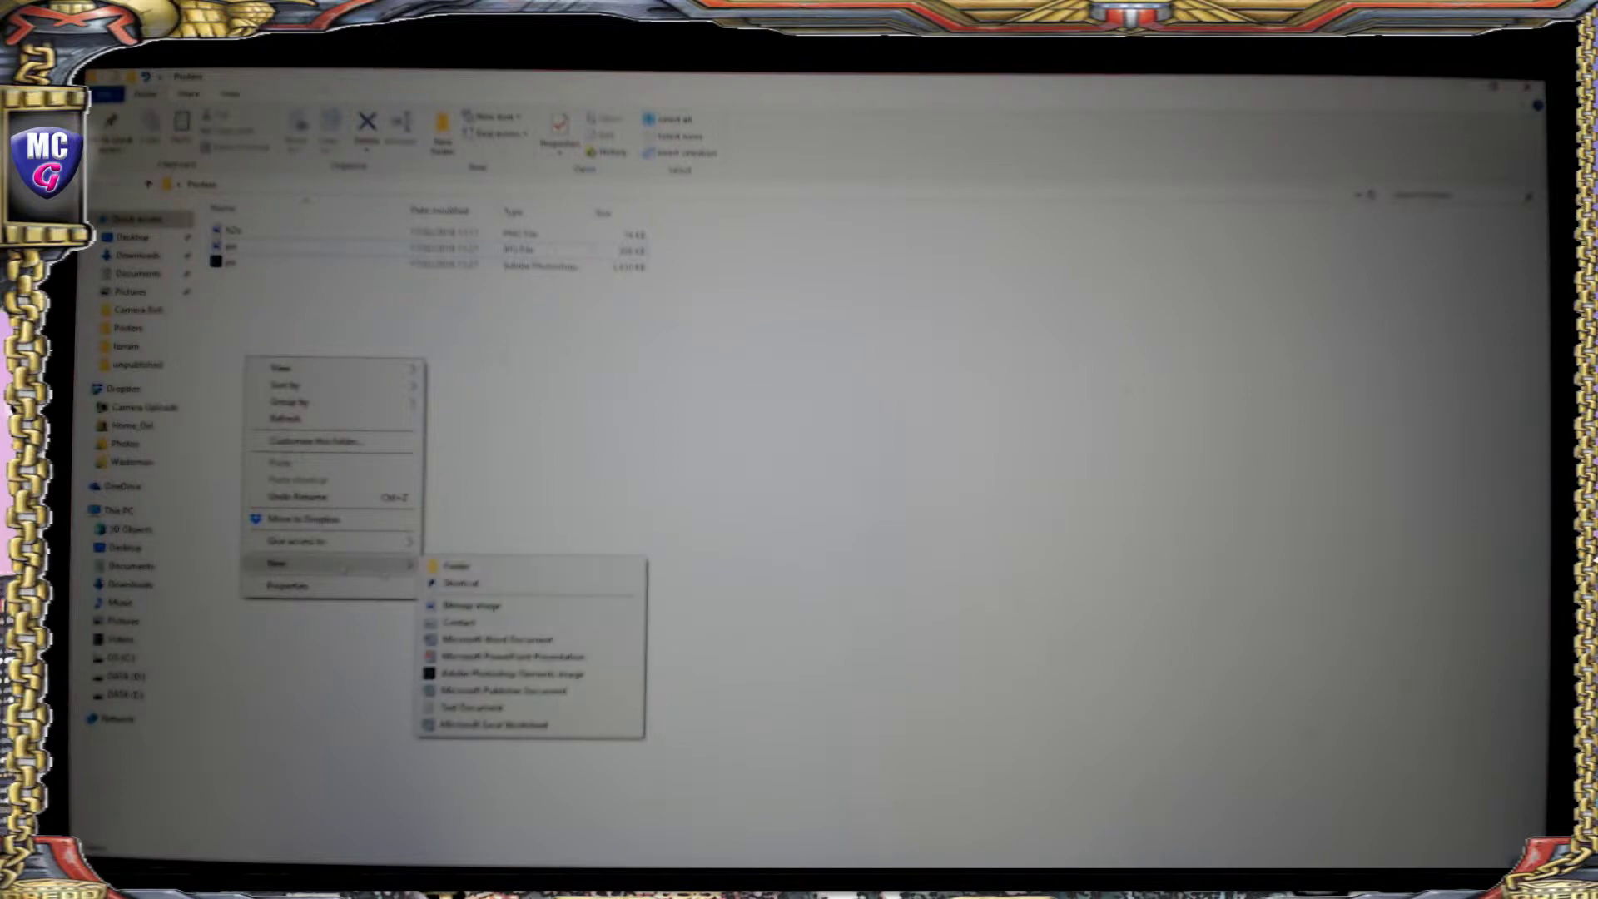
left_click(487, 643)
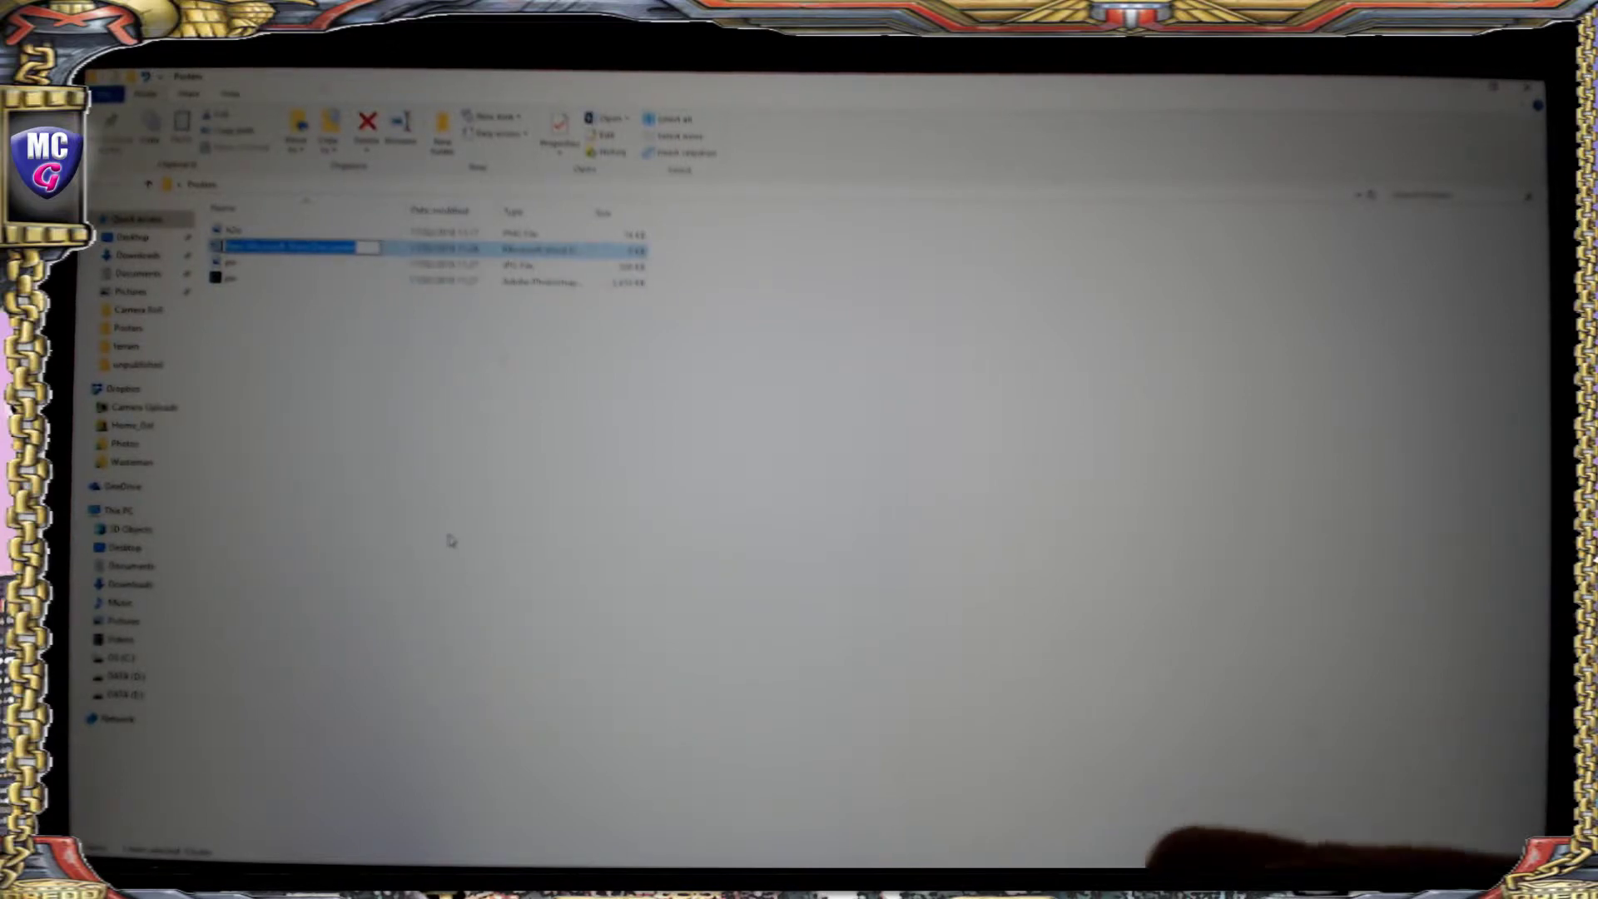
type("pip")
key("Return")
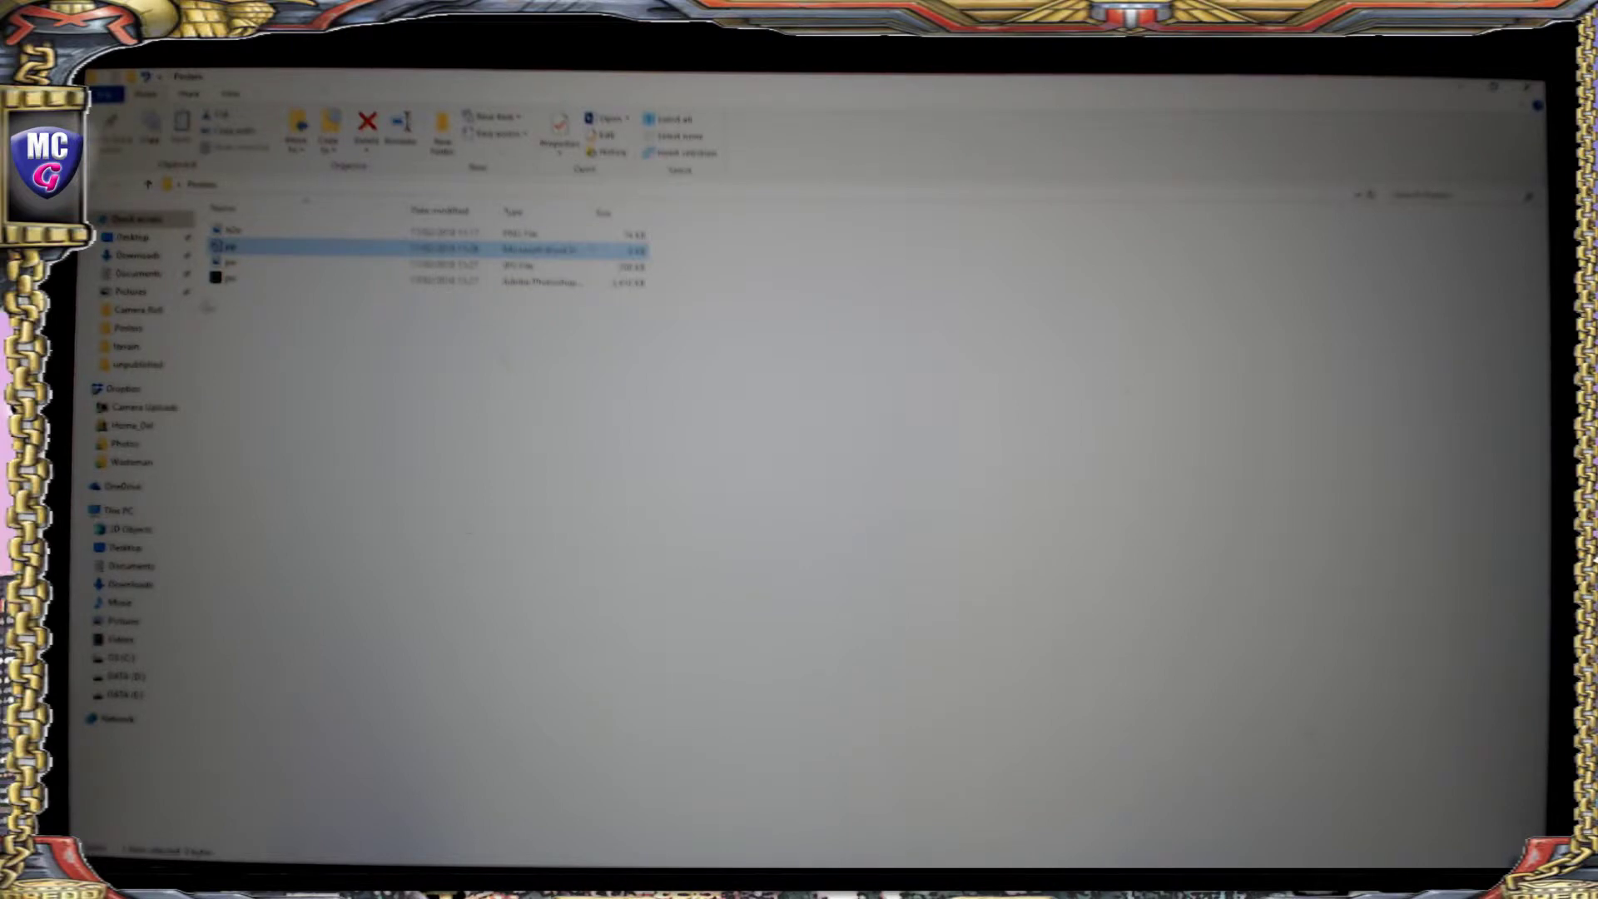
double_click(244, 249)
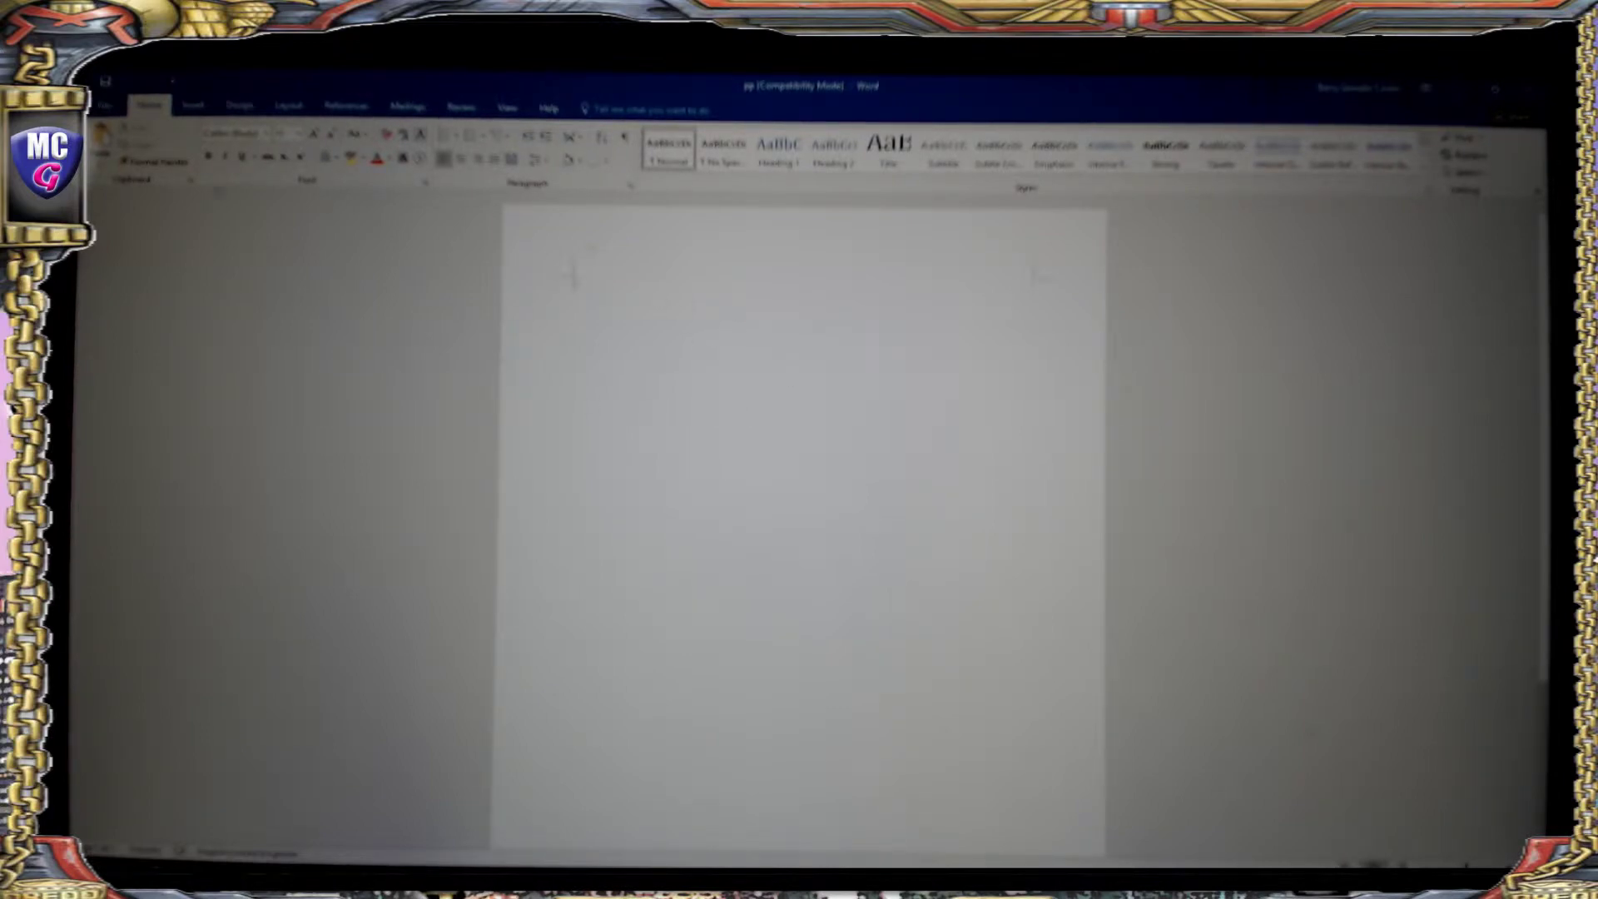
- Insert the poster JPEG from the desktop's Posters folder into the blank page and deselect it
left_click(196, 106)
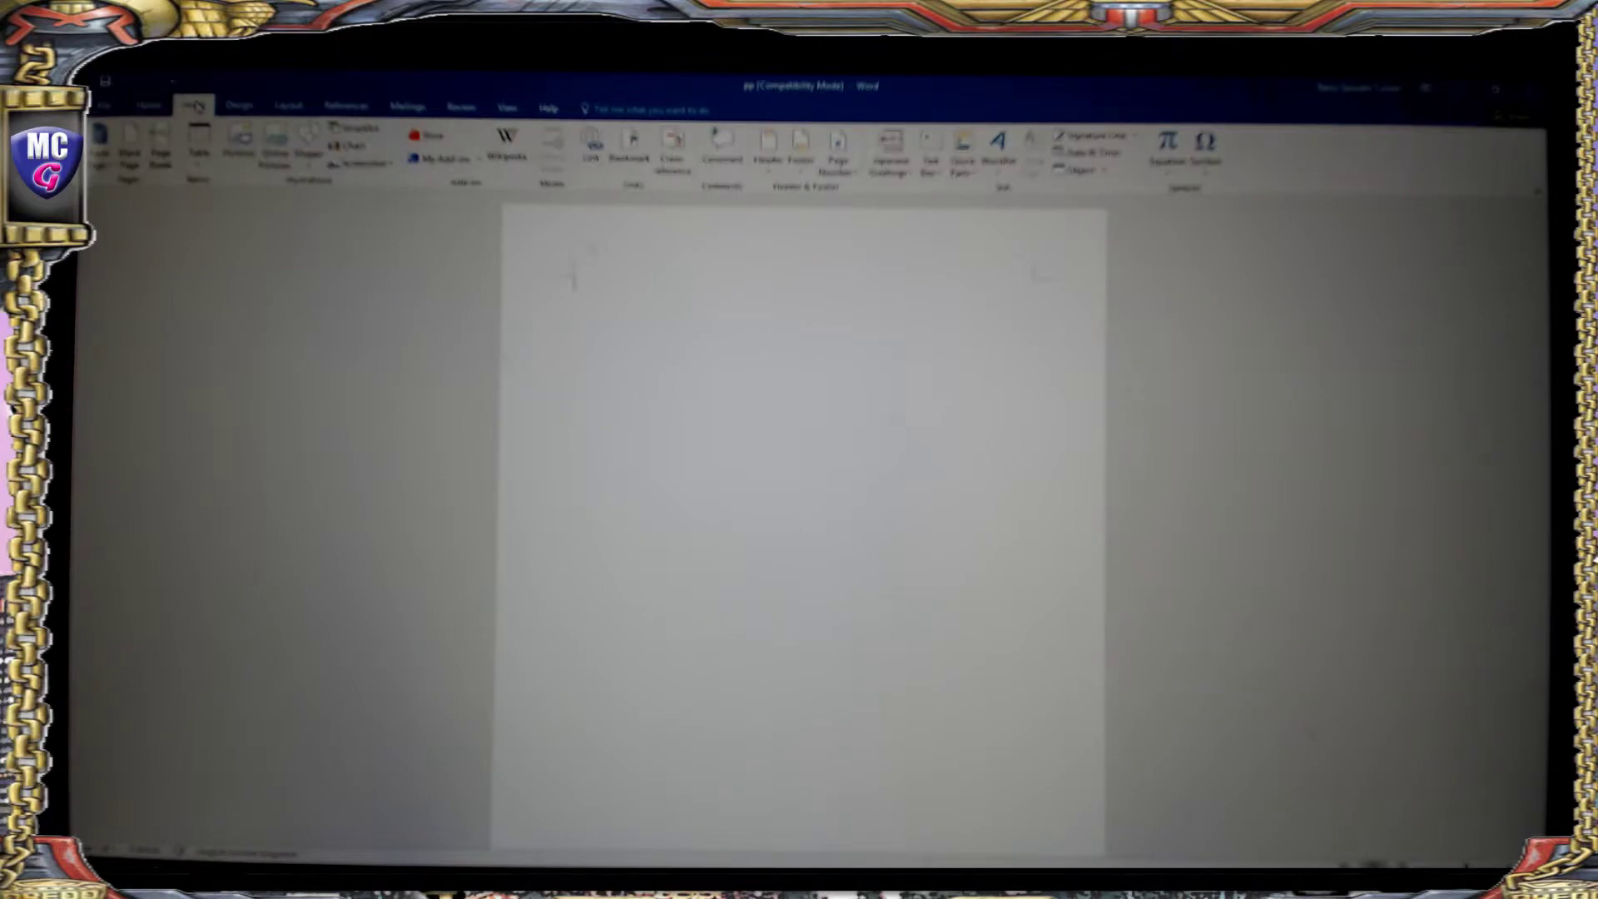
left_click(240, 142)
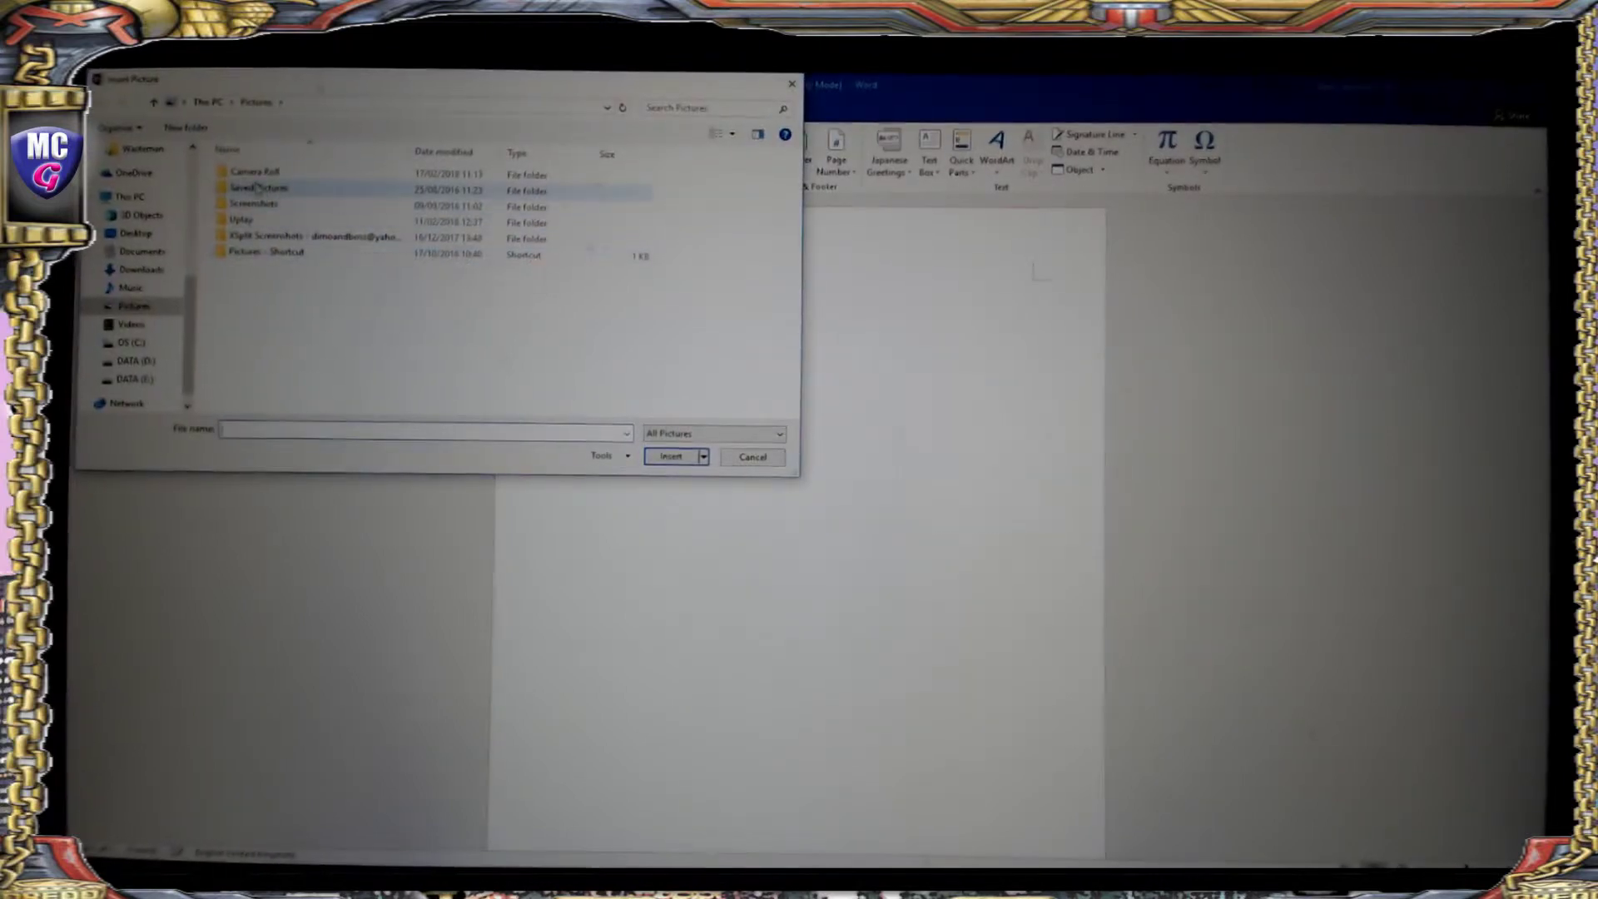
scroll(166, 194, "up", 5)
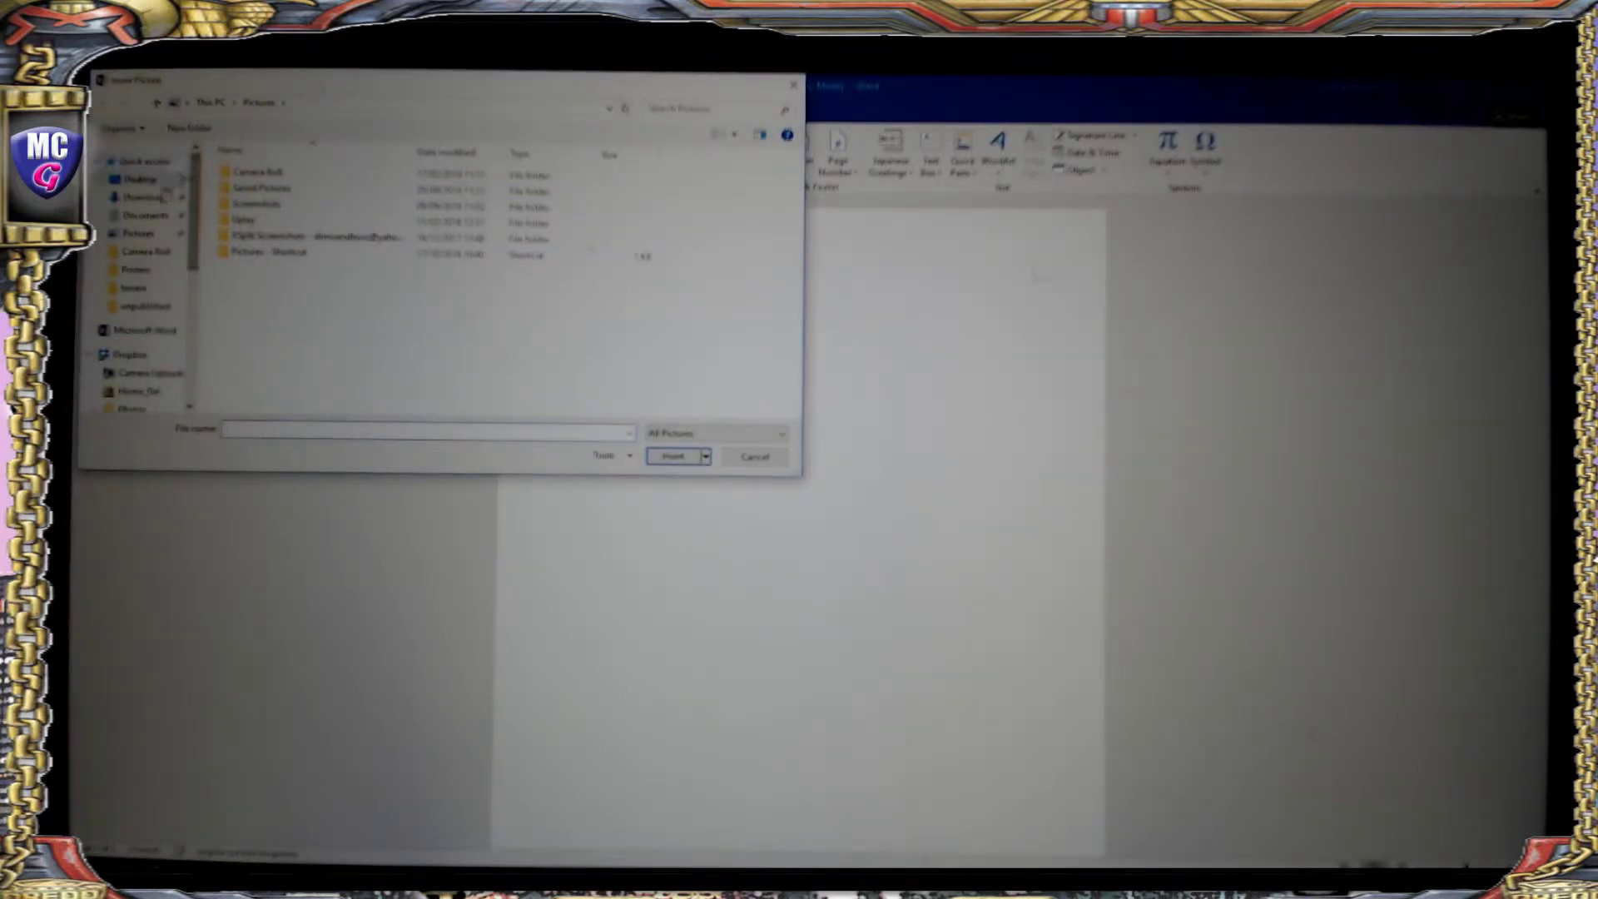
left_click(160, 180)
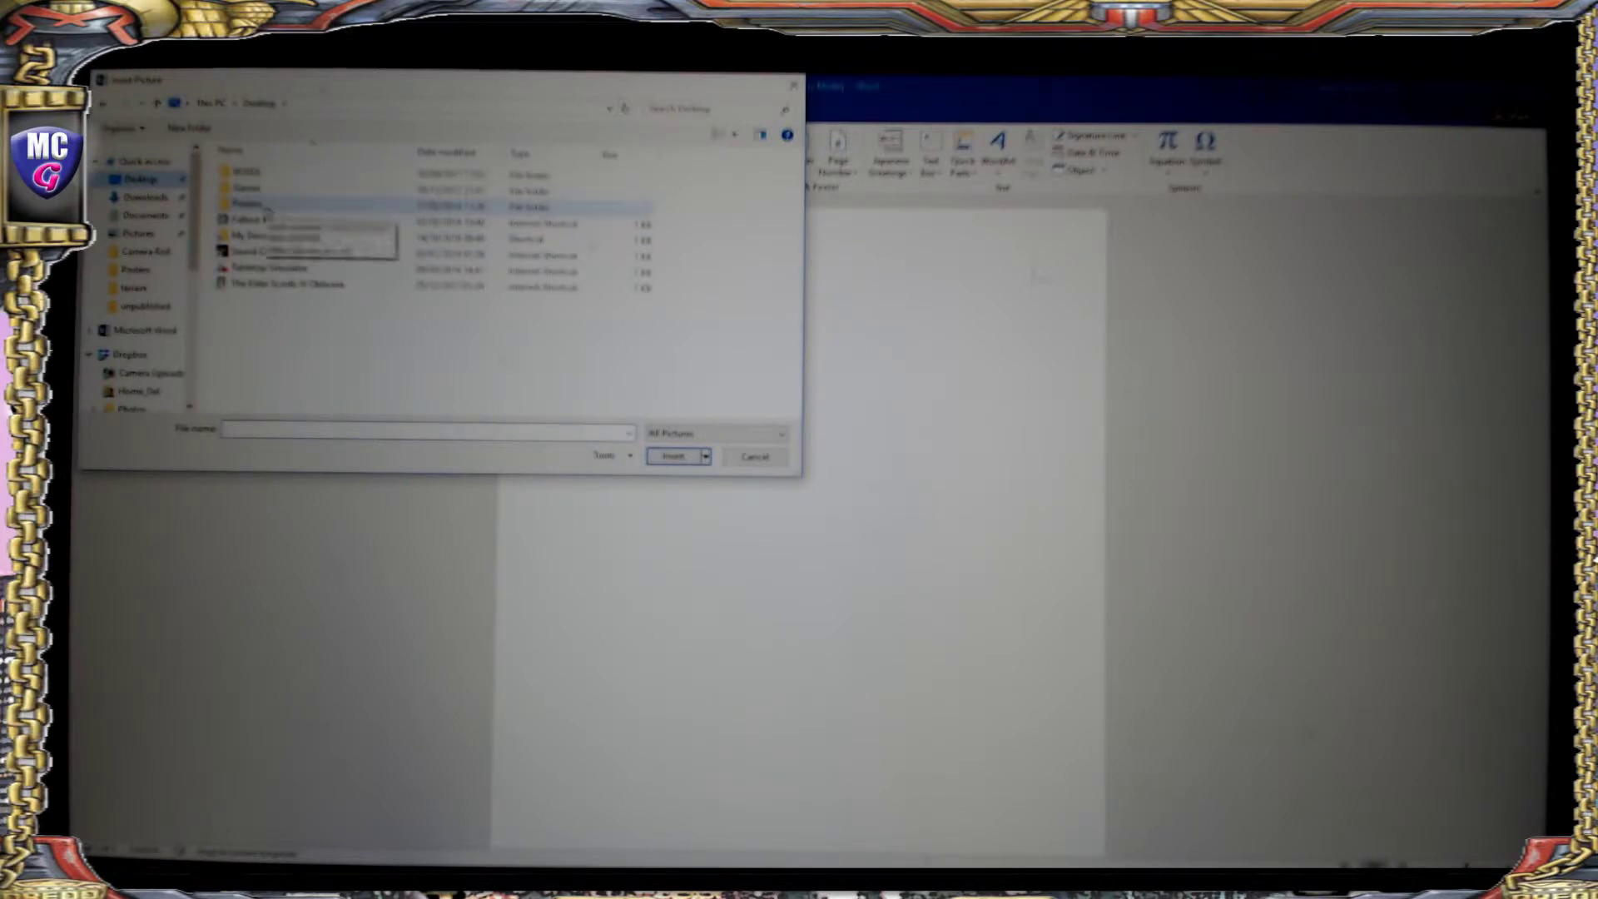
double_click(250, 203)
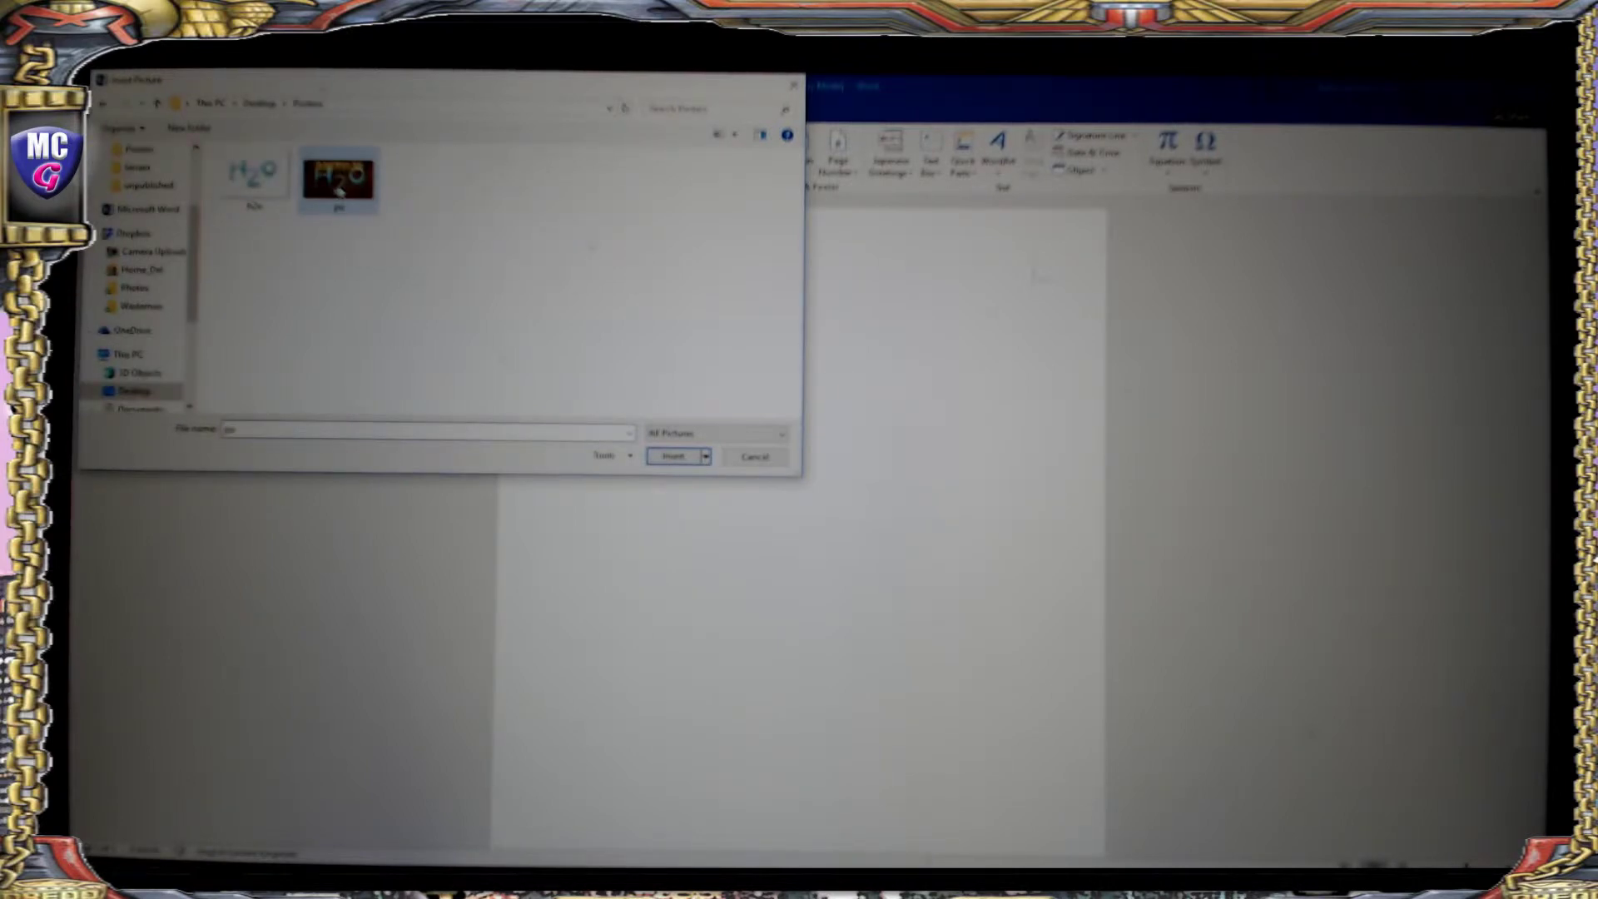
left_click(674, 456)
left_click(873, 403)
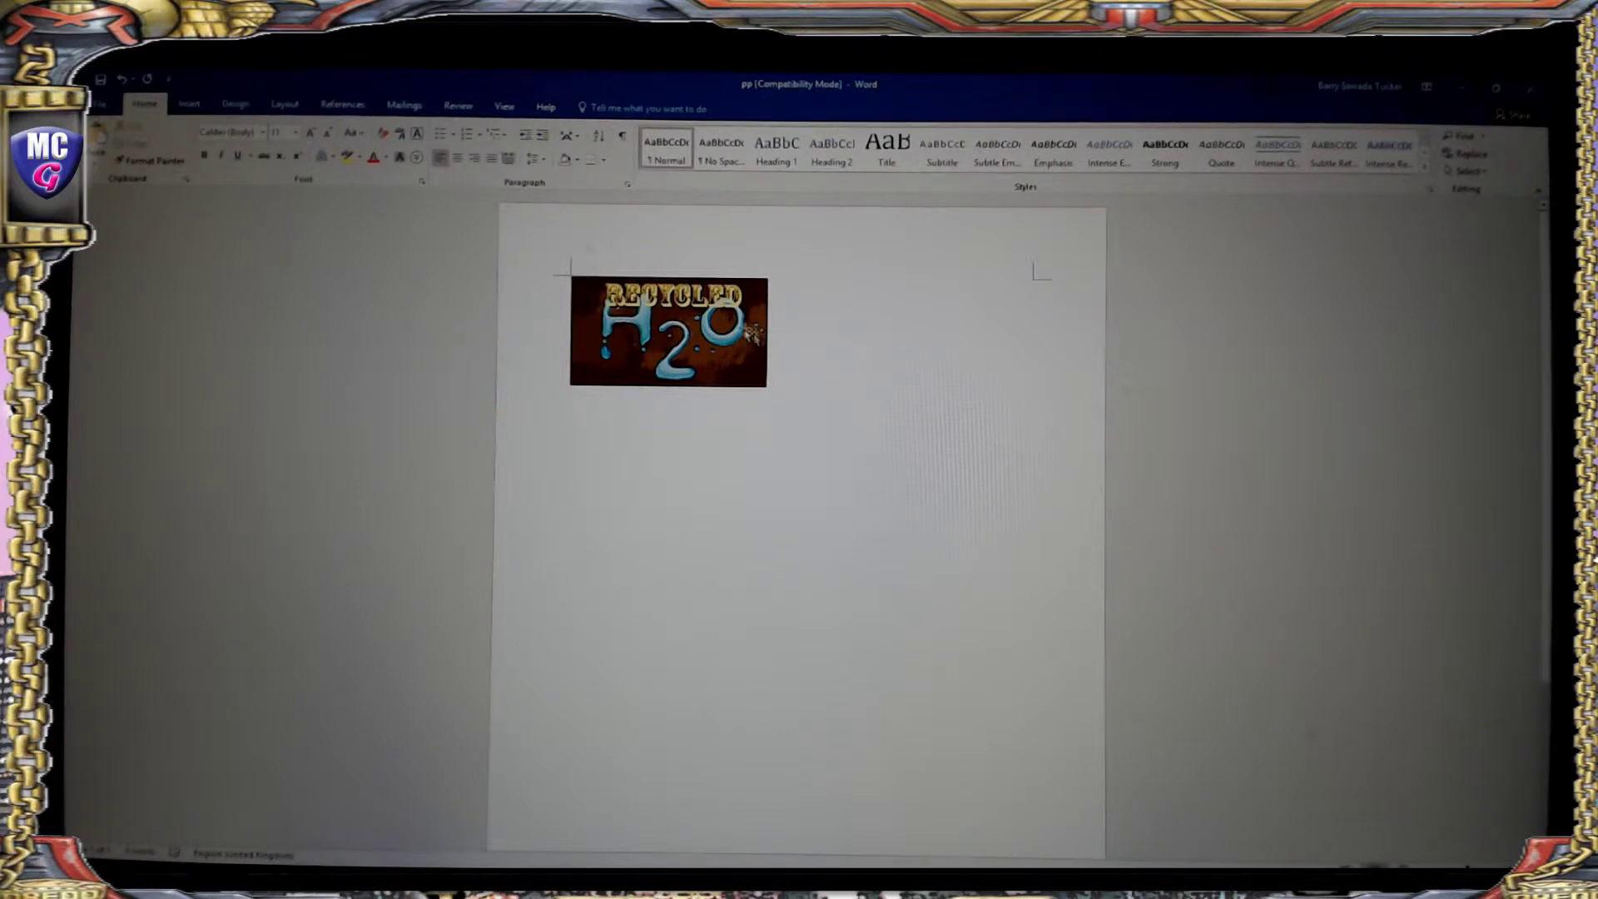
- Save the Word document, and save a PDF copy of it in the Posters folder with standard publishing
left_click(111, 111)
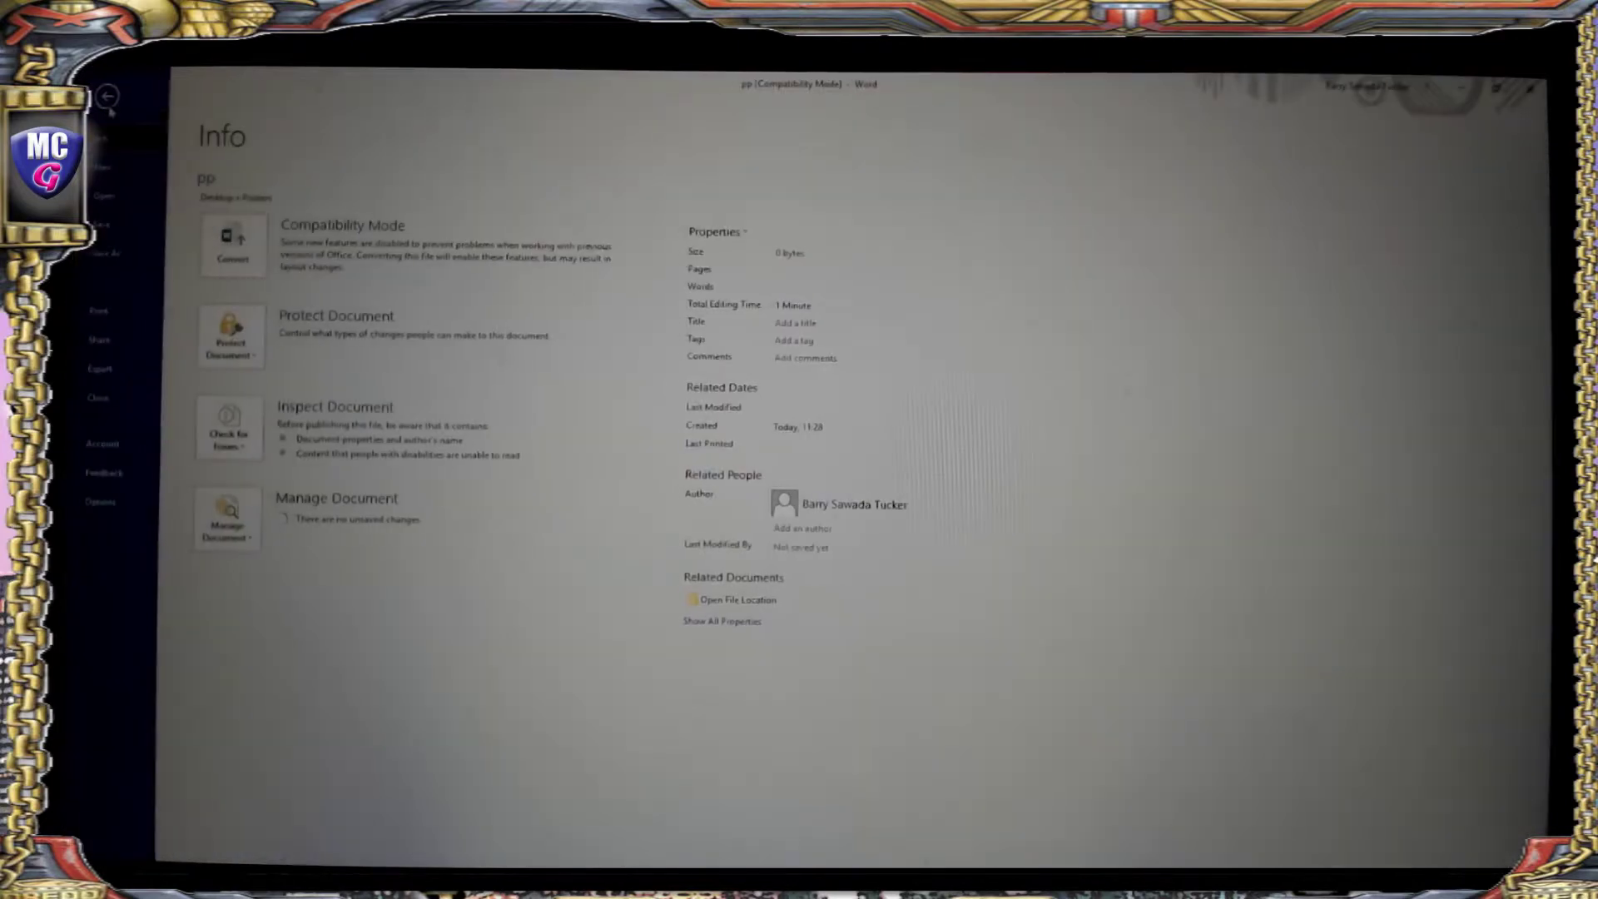
left_click(139, 232)
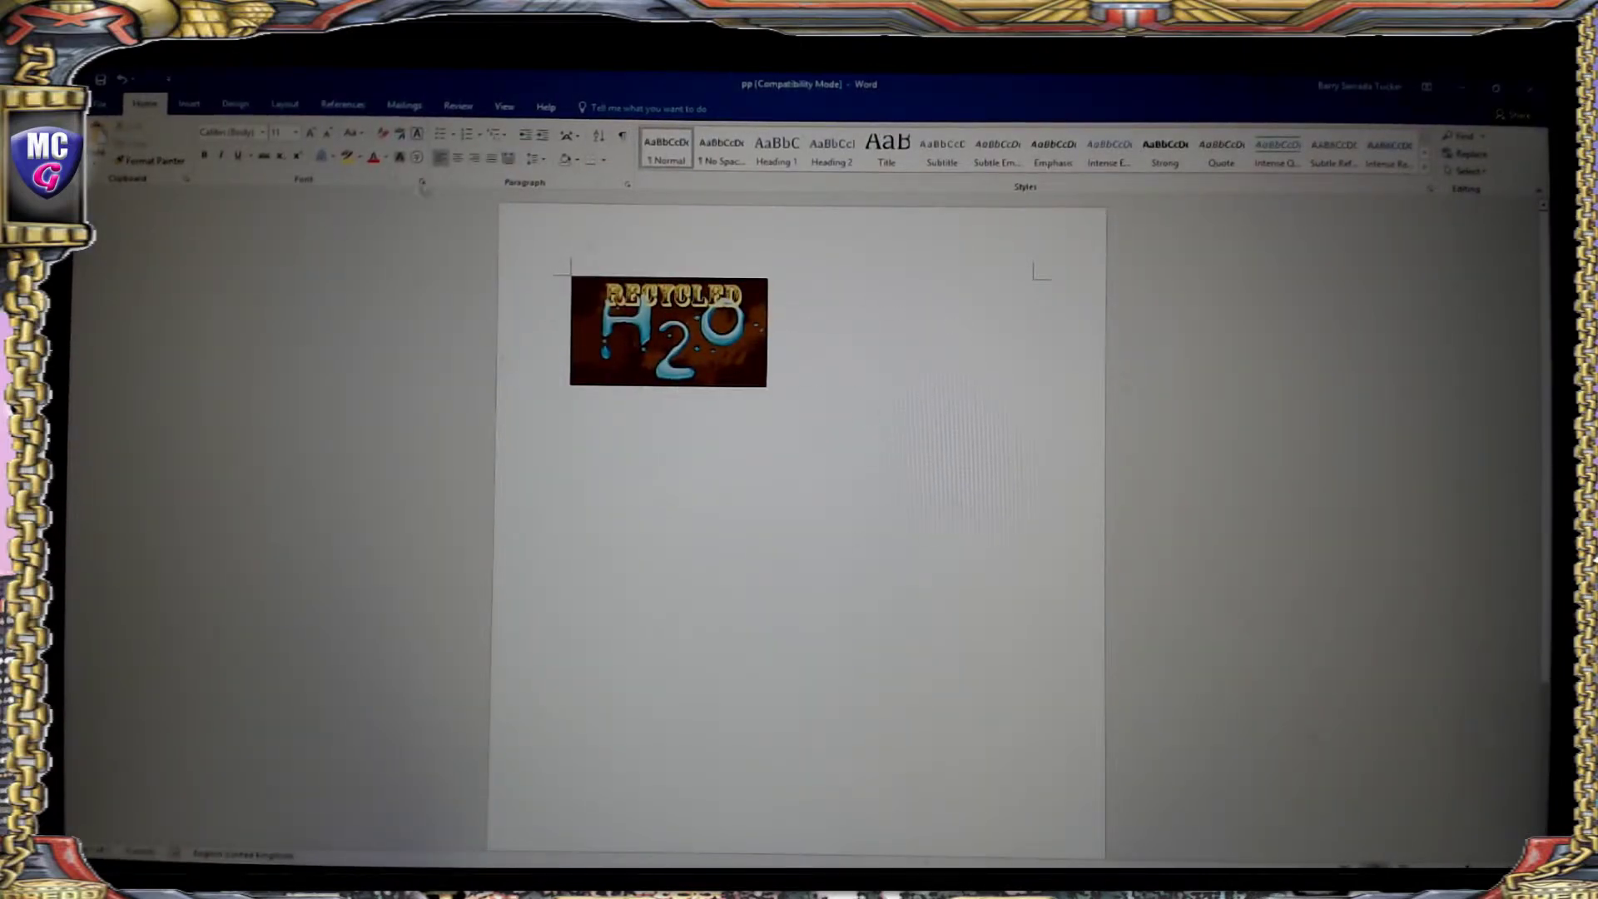
left_click(100, 106)
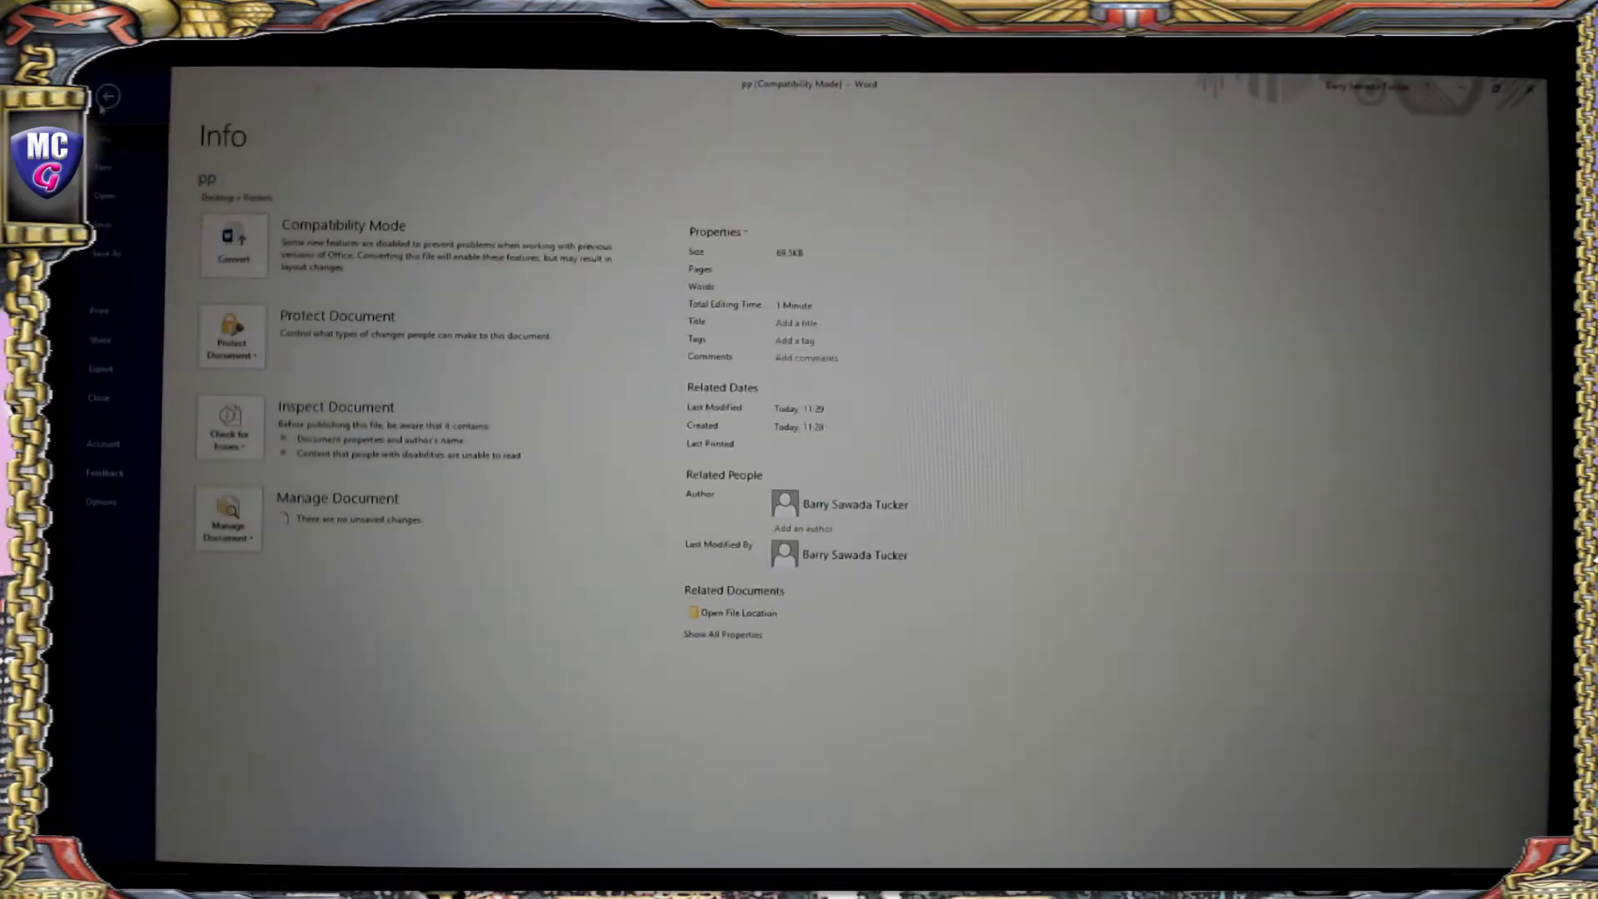
left_click(135, 260)
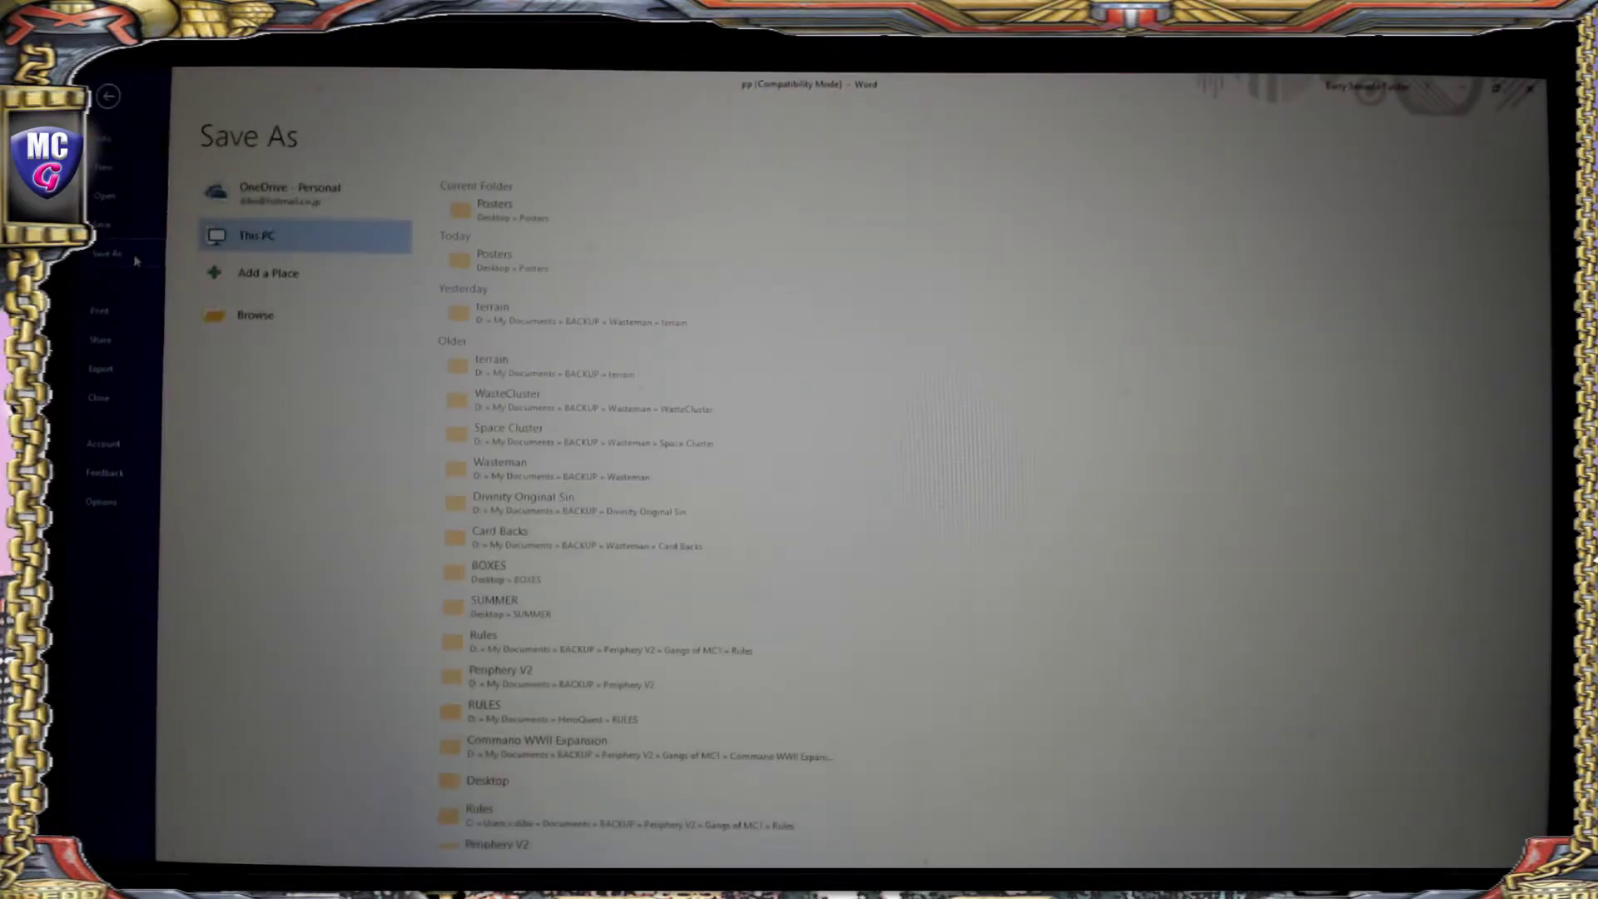
left_click(526, 217)
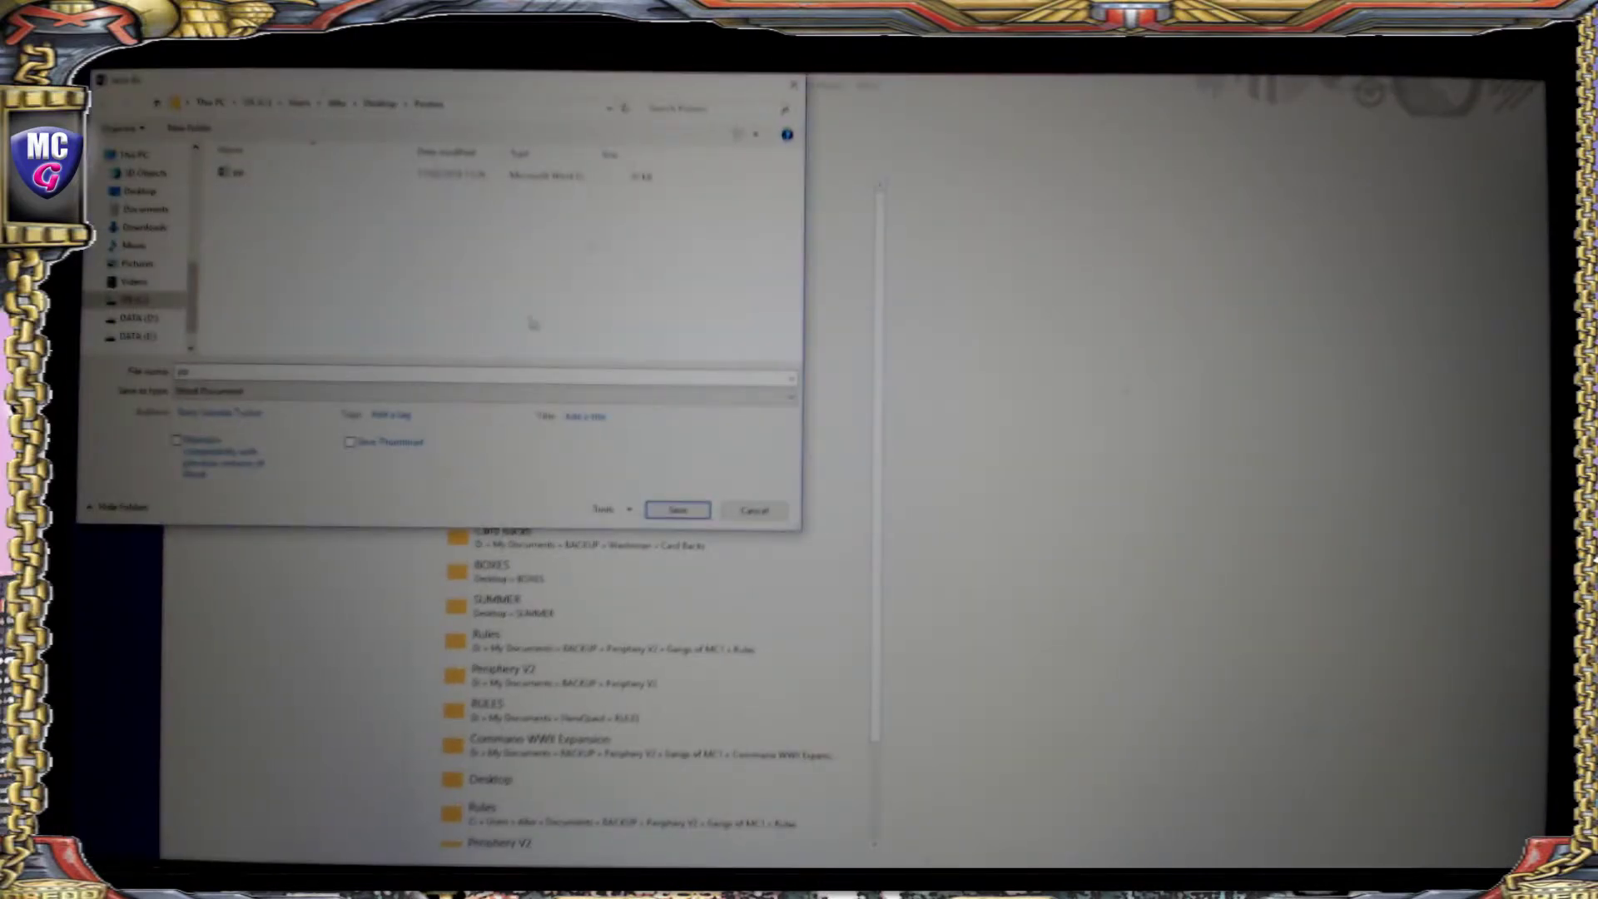
left_click(303, 395)
left_click(233, 475)
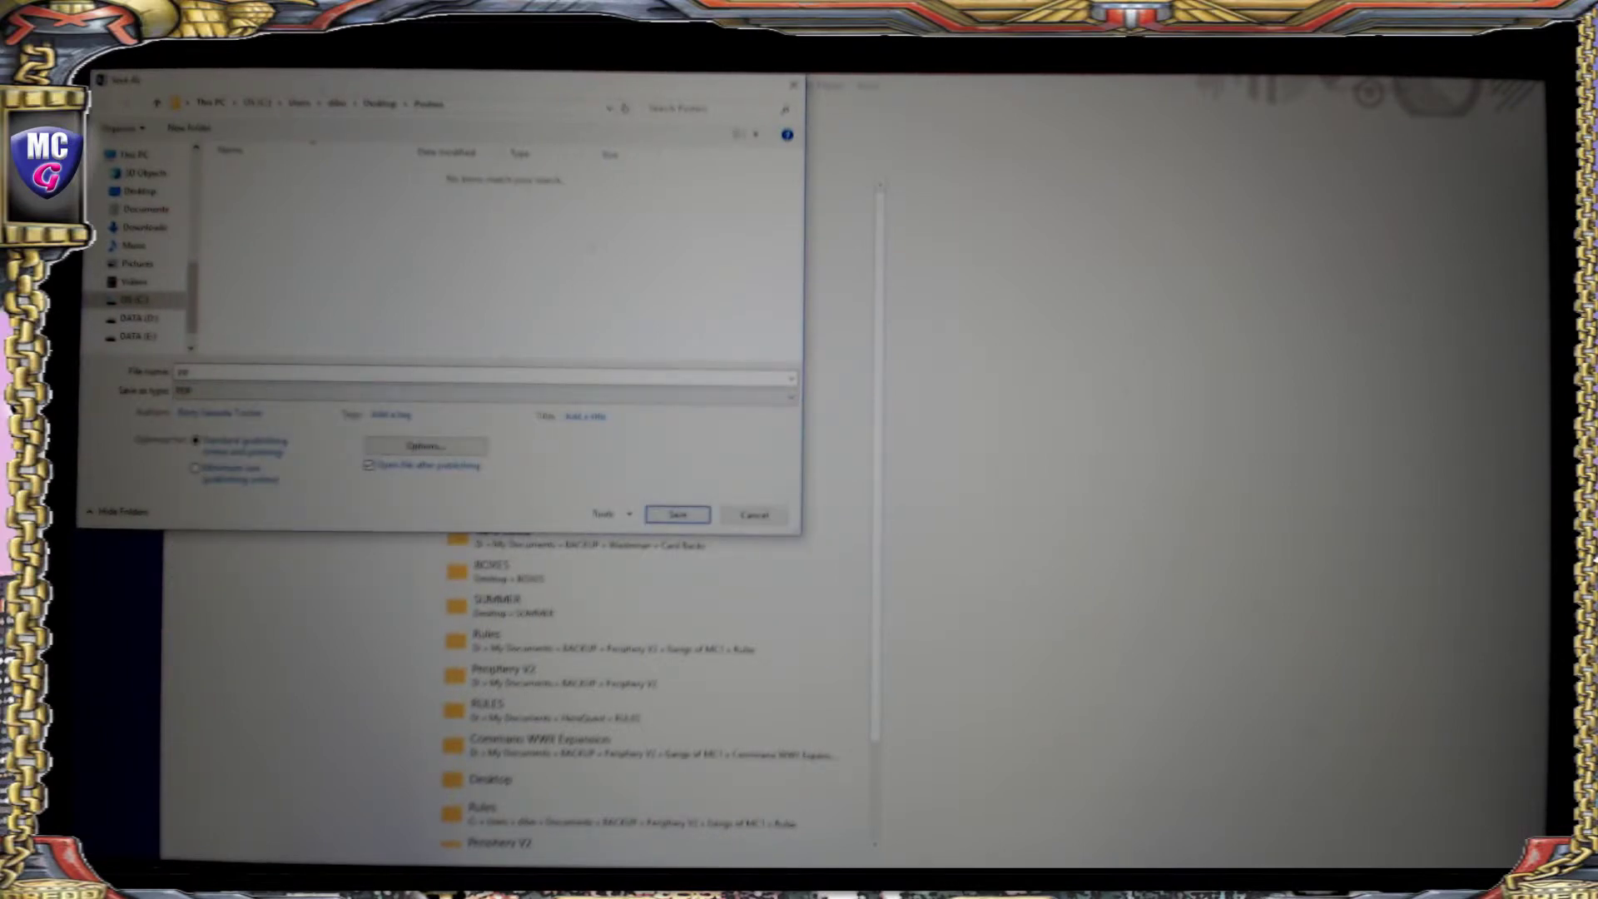
left_click(677, 515)
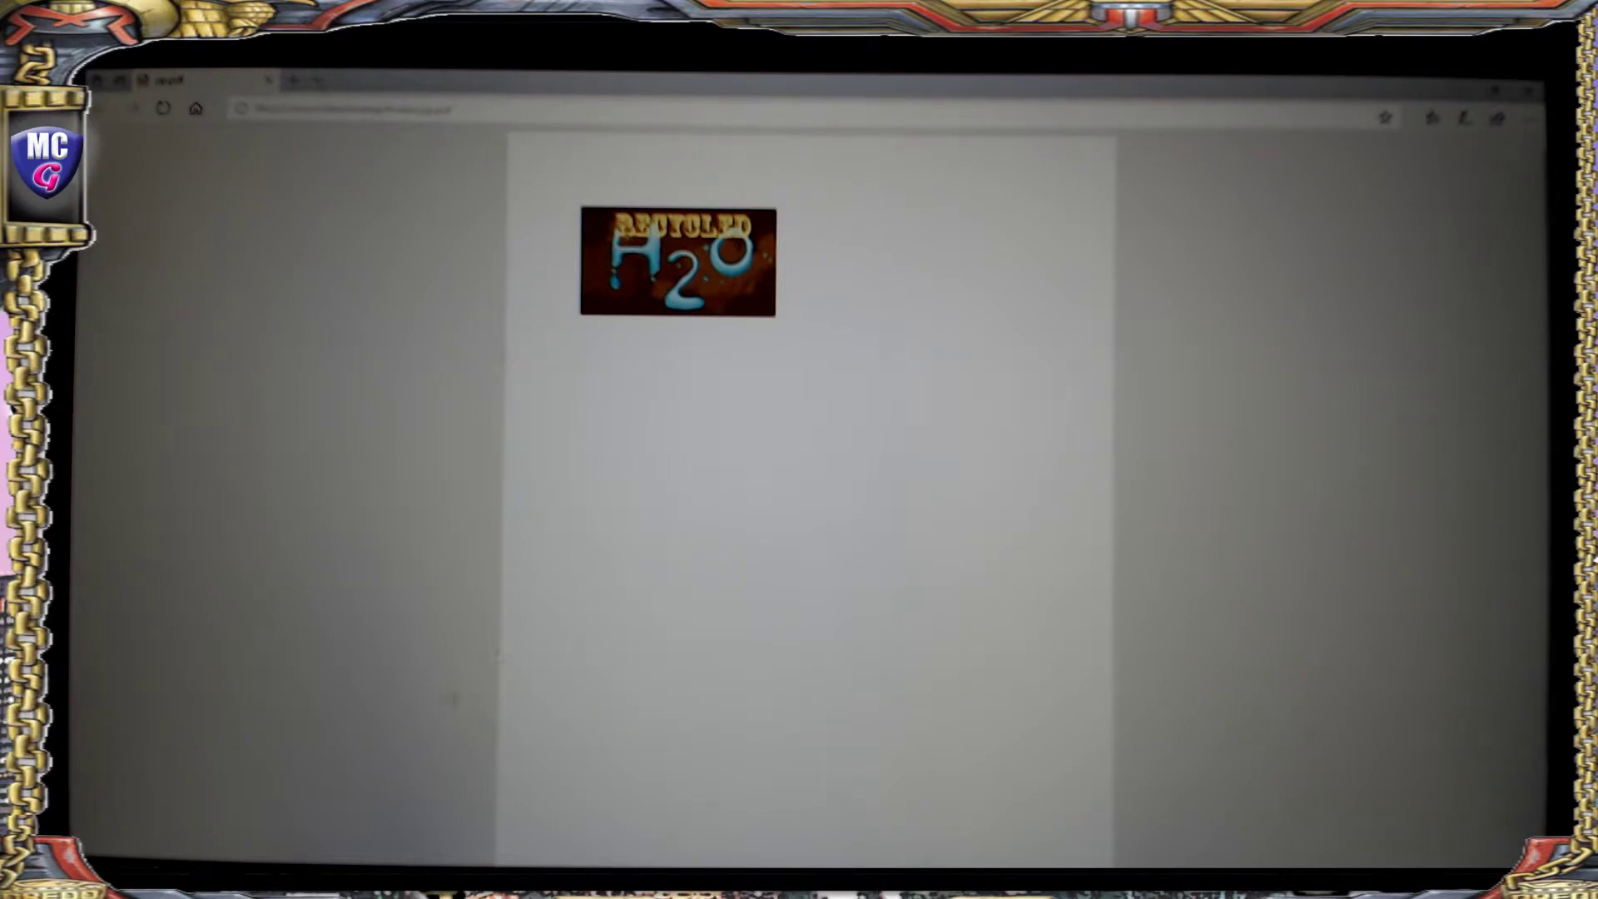
mouse_move(271, 879)
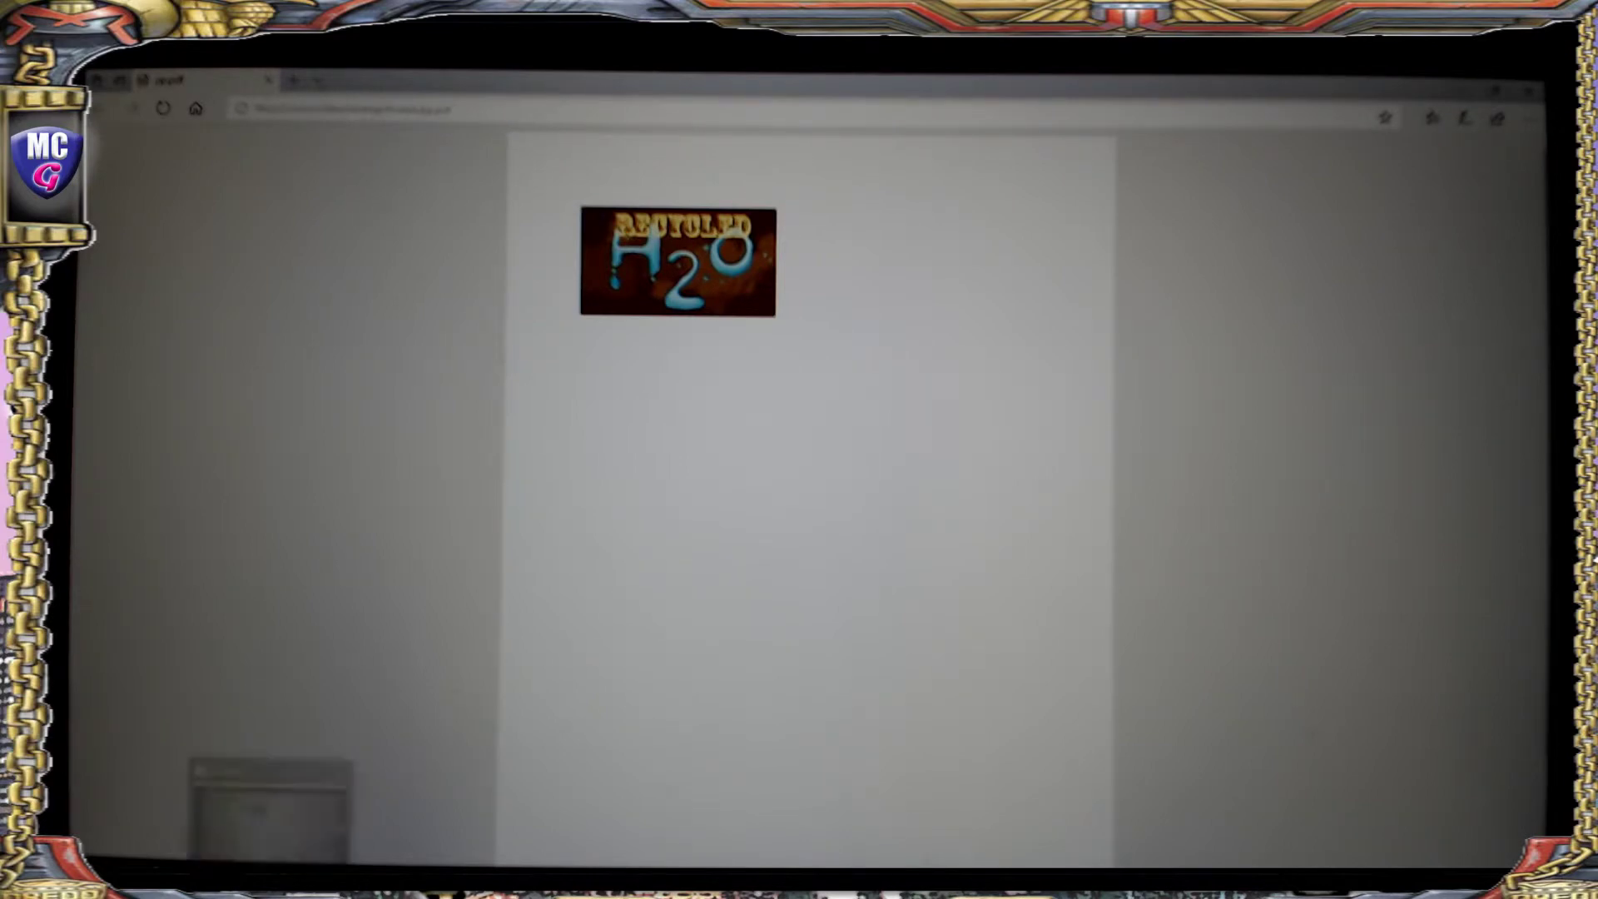